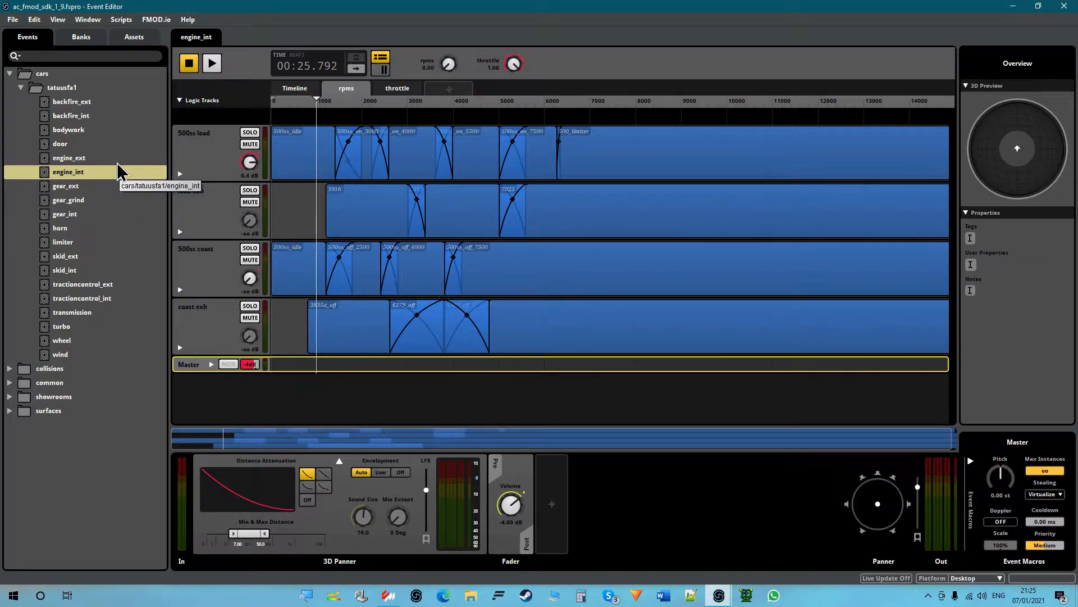
Show the throttle parameter of the engine_int event and expand the automation of the 500ss load and load exh tracks
click(120, 173)
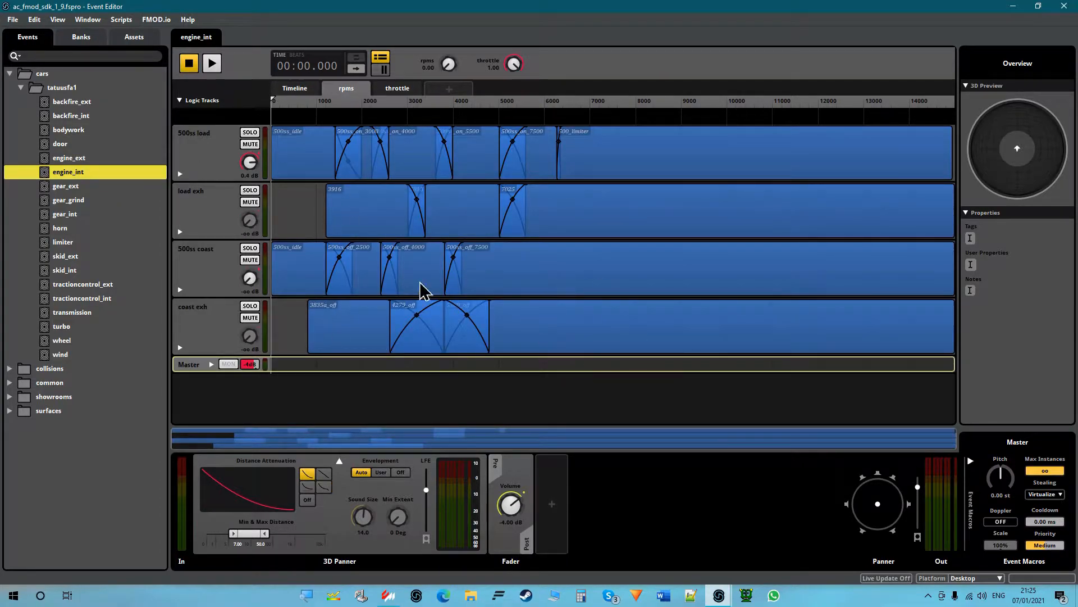
click(394, 89)
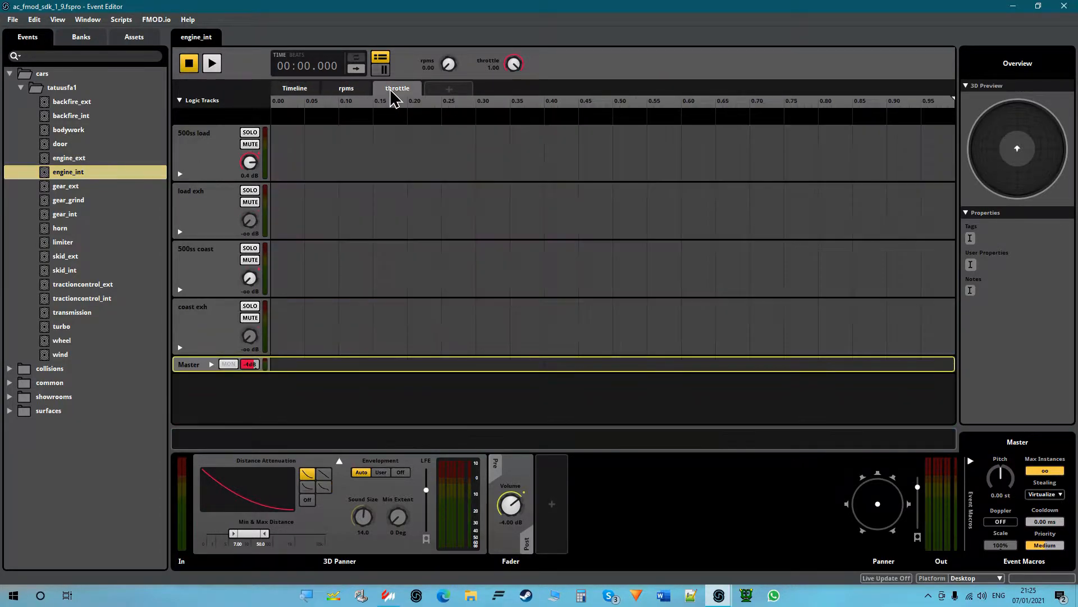
click(184, 179)
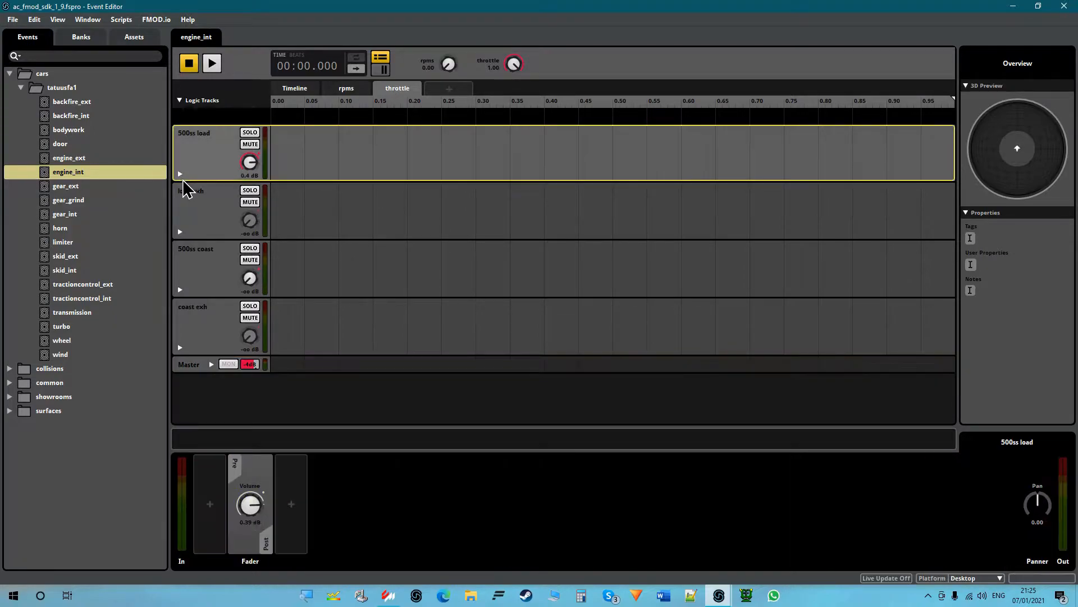
click(181, 174)
click(181, 288)
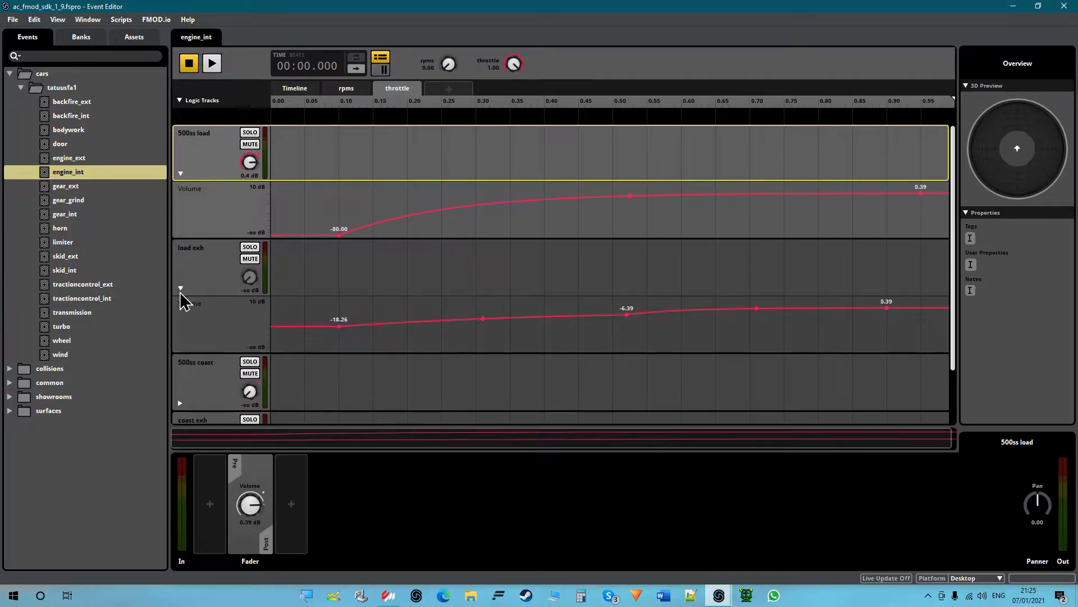
Expand the throttle volume automation of the 500ss coast and coast exh tracks
scroll(187, 293, down, 1)
click(181, 343)
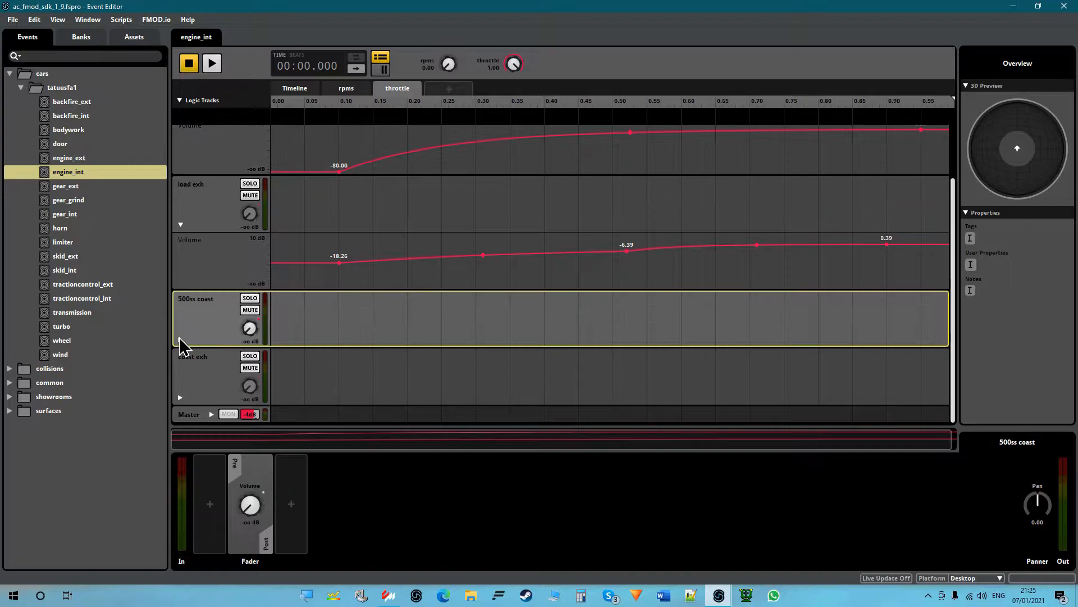
click(180, 339)
scroll(222, 303, down, 1)
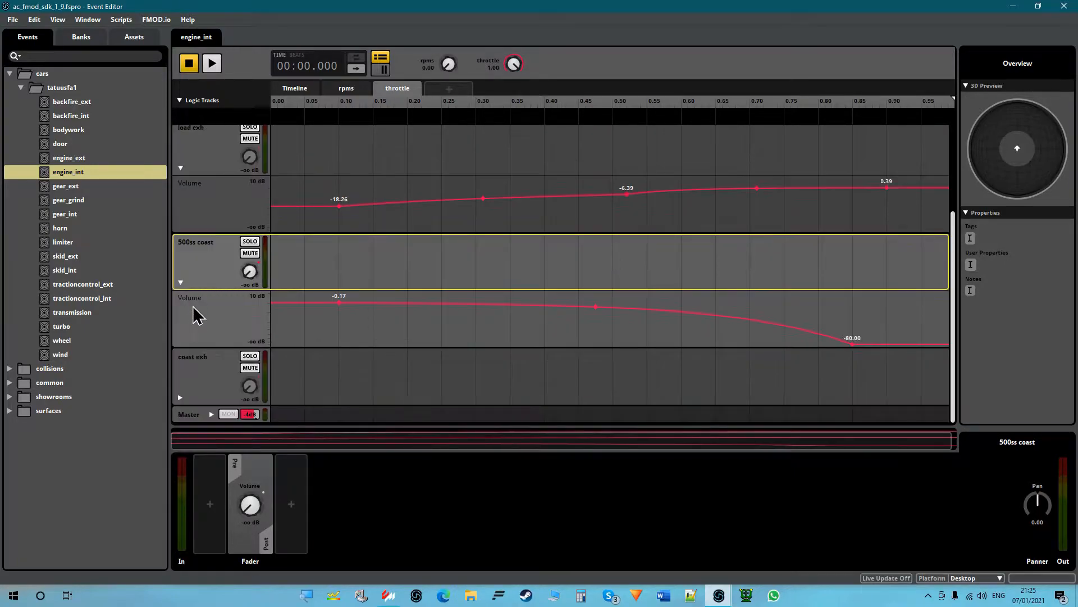
click(177, 396)
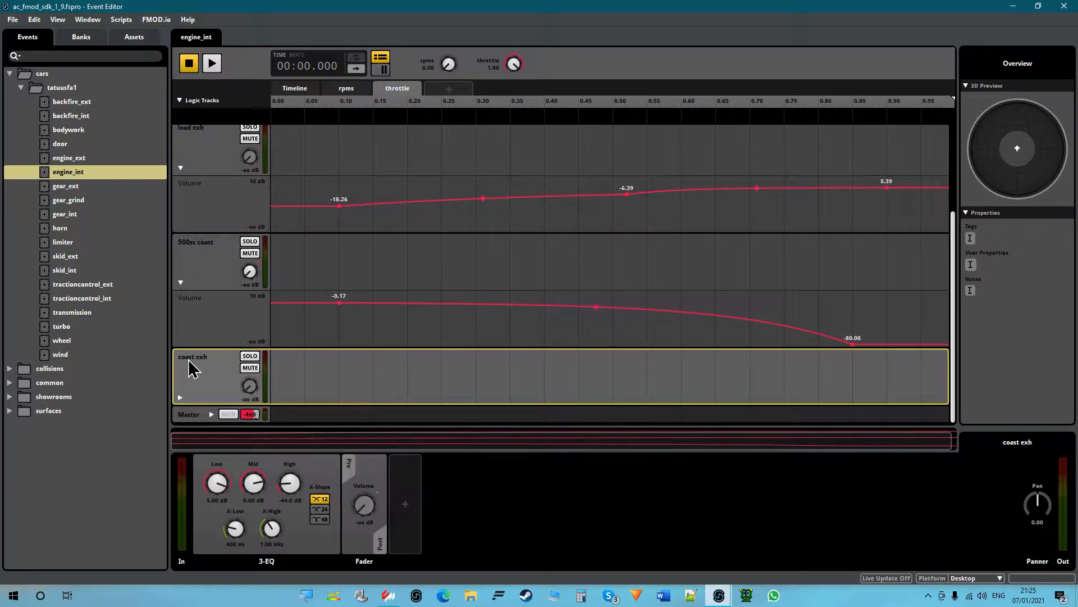
click(180, 397)
scroll(211, 354, down, 1)
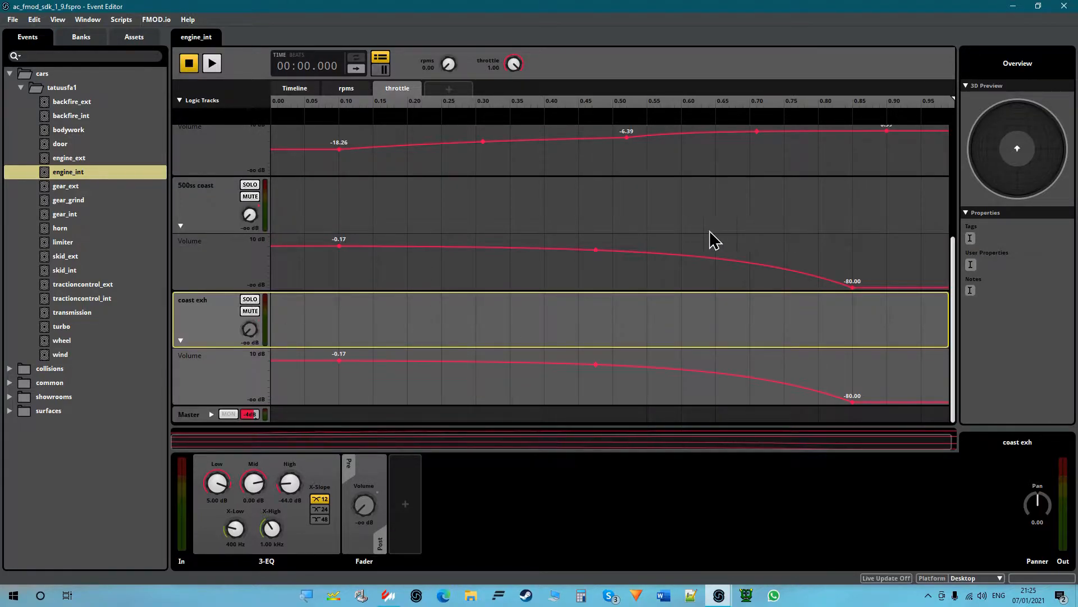
Show the rpms parameter and examine the crossfaded sound clips on the 500ss load track, including 500ss_on_4000 and 500ss_on_5500
scroll(615, 226, up, 3)
click(345, 88)
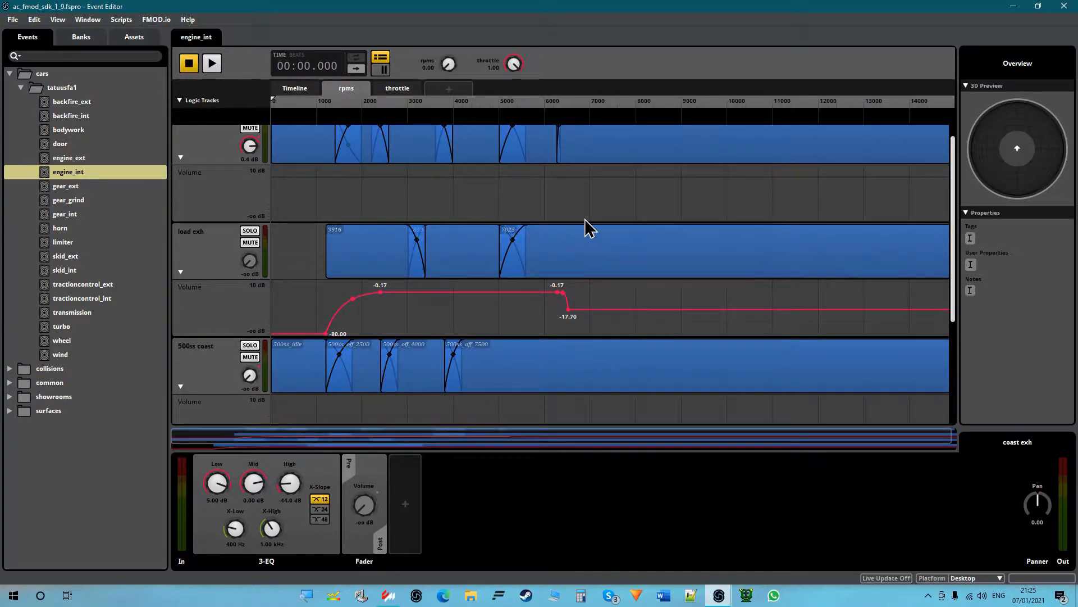
scroll(588, 227, up, 1)
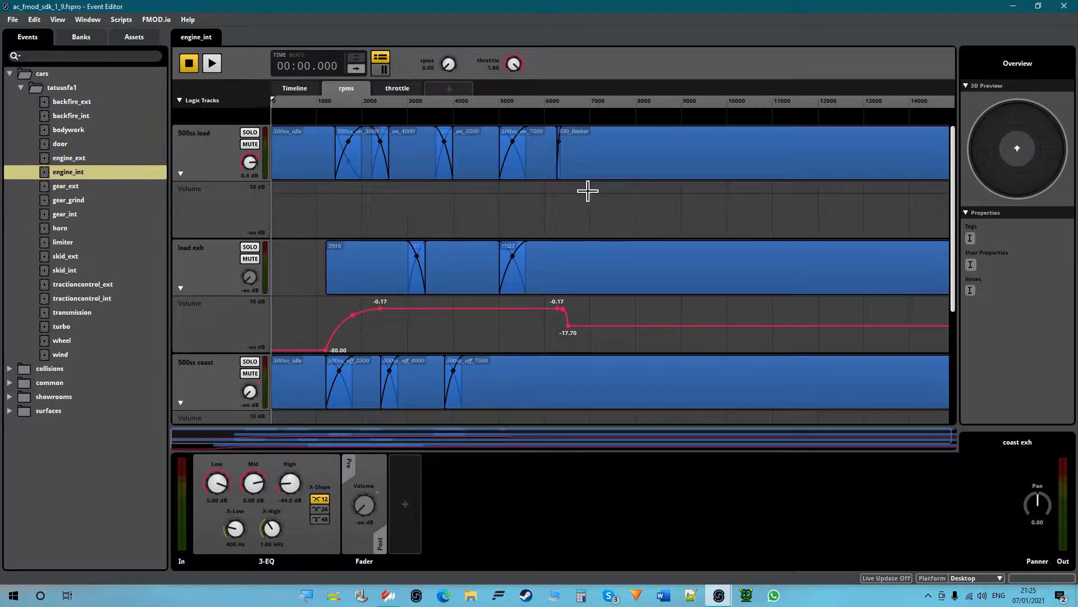
click(609, 169)
click(360, 174)
click(328, 166)
click(412, 166)
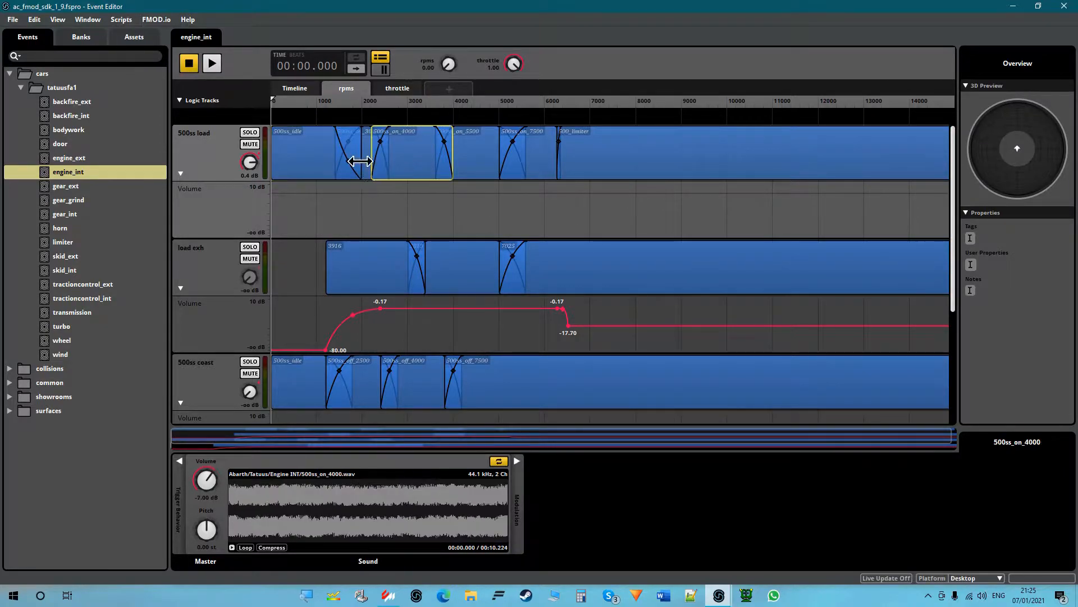
click(358, 168)
click(437, 165)
click(481, 163)
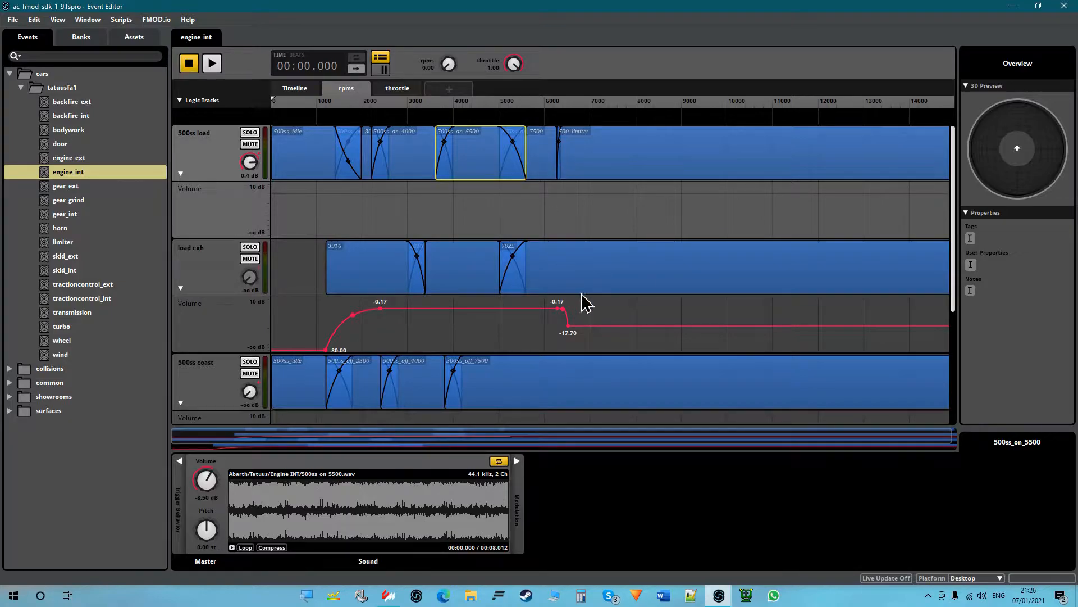
Play the event with the load exh track soloed, moving rpms to about 1,240 and back to about 1,100
scroll(578, 301, down, 3)
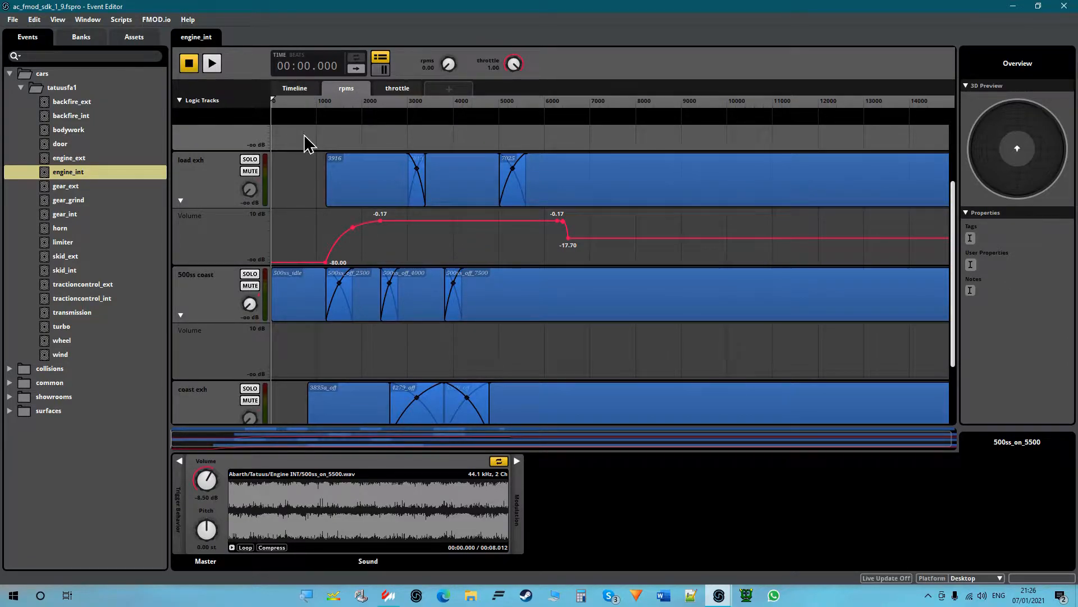
click(212, 64)
drag(308, 111, 327, 121)
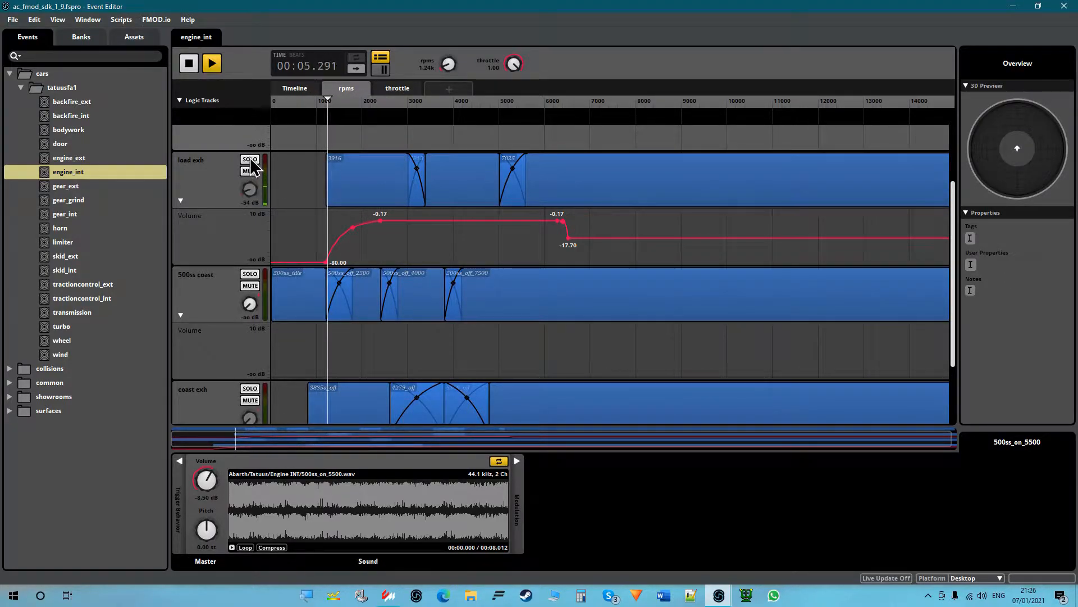
click(250, 160)
mouse_move(333, 111)
mouse_down()
mouse_move(395, 120)
mouse_move(322, 119)
mouse_up()
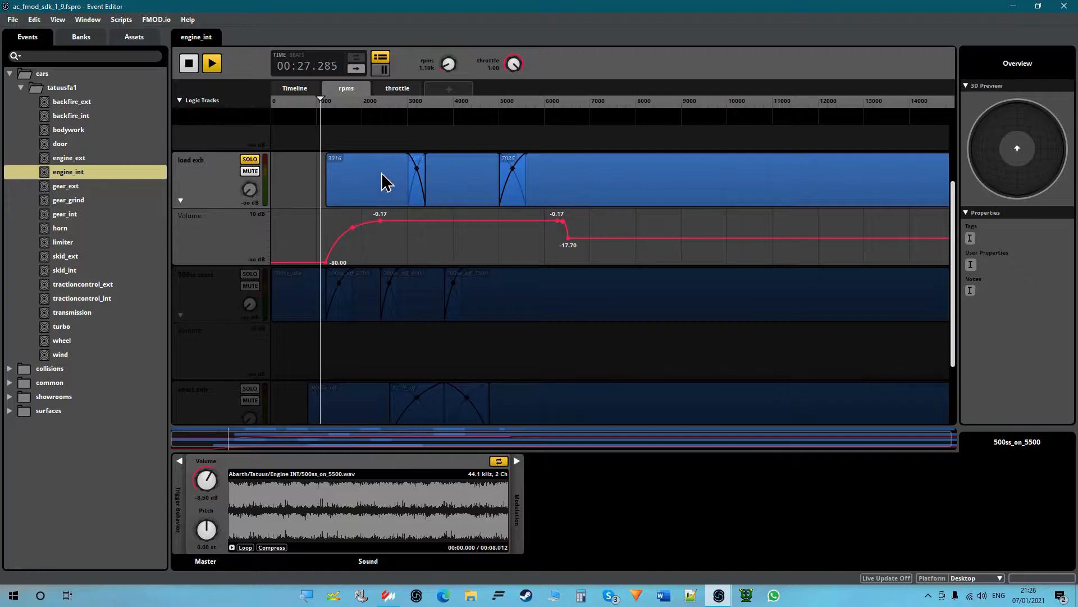
On load exh, try an earlier start for the 3916 clip and move the first volume point slightly higher in rpm at -80 dB
mouse_move(325, 155)
mouse_down()
mouse_move(383, 159)
mouse_move(312, 163)
mouse_up()
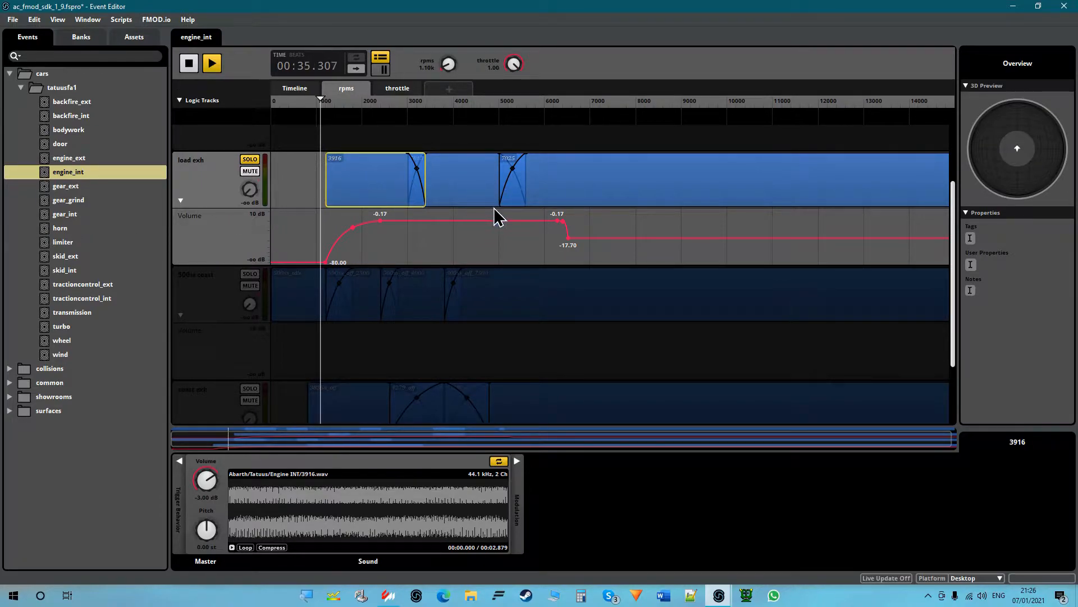
click(326, 262)
drag(326, 258, 334, 222)
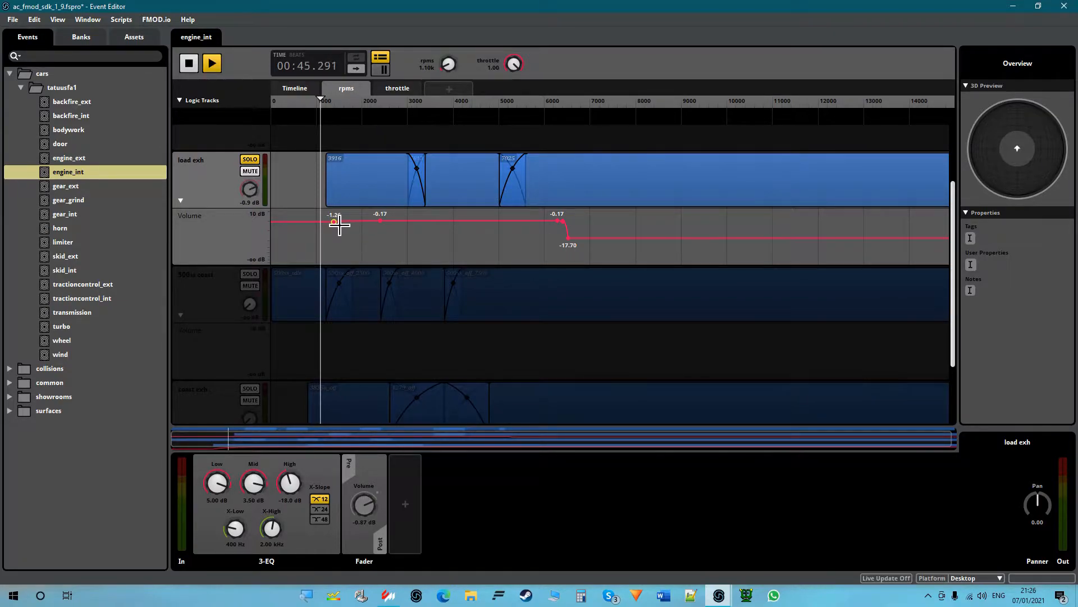
drag(334, 222, 334, 262)
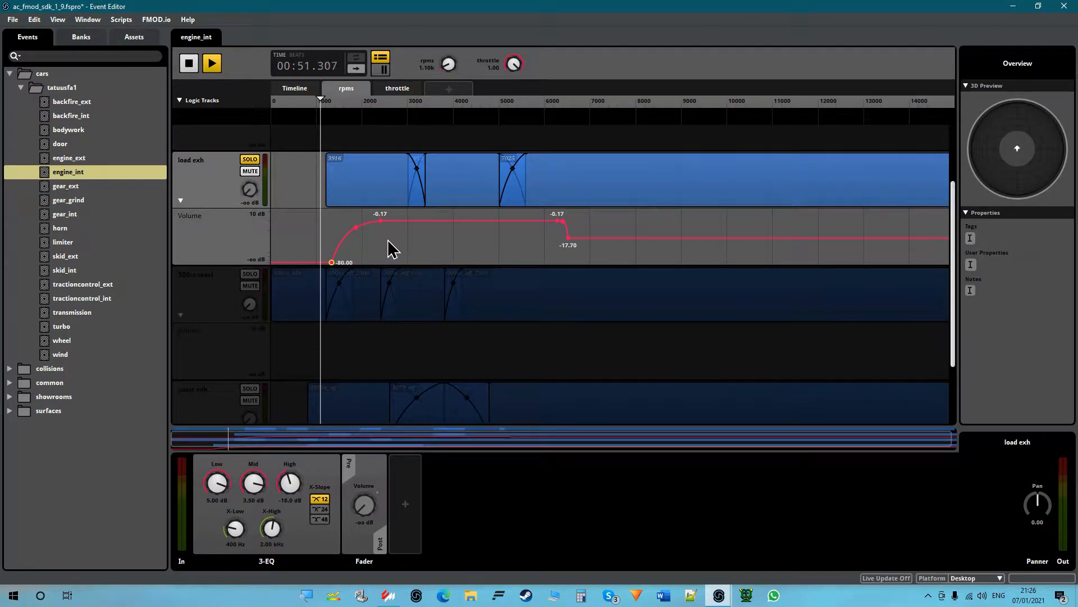
click(440, 221)
key(Delete)
key(space)
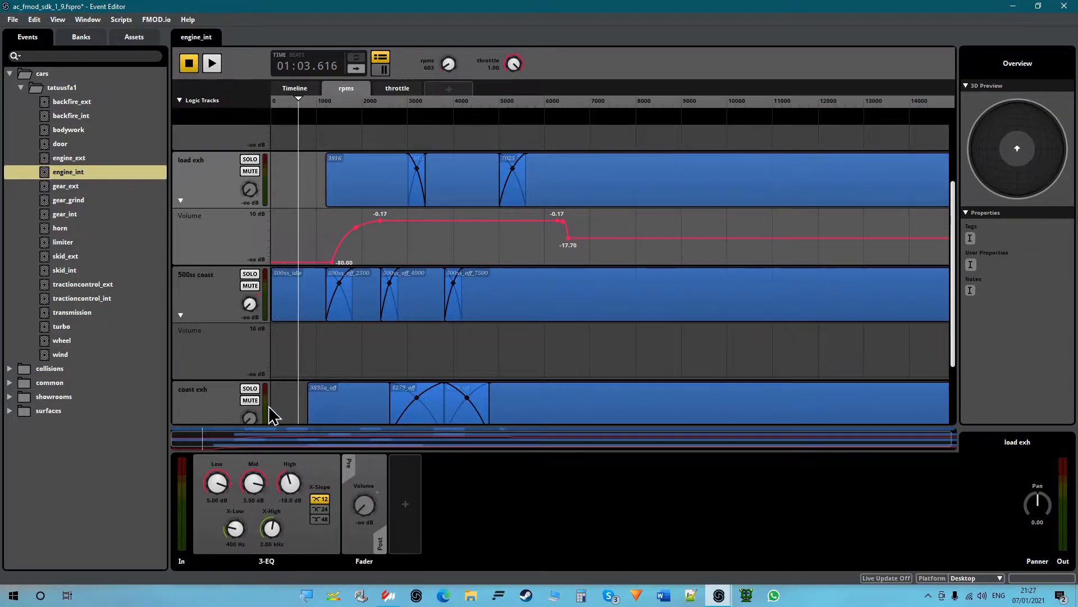
Inspect the effects on the 500ss load, load exh and coast exh tracks, selecting the 3-EQ on coast exh
scroll(259, 227, up, 2)
click(217, 164)
click(218, 287)
scroll(218, 286, down, 1)
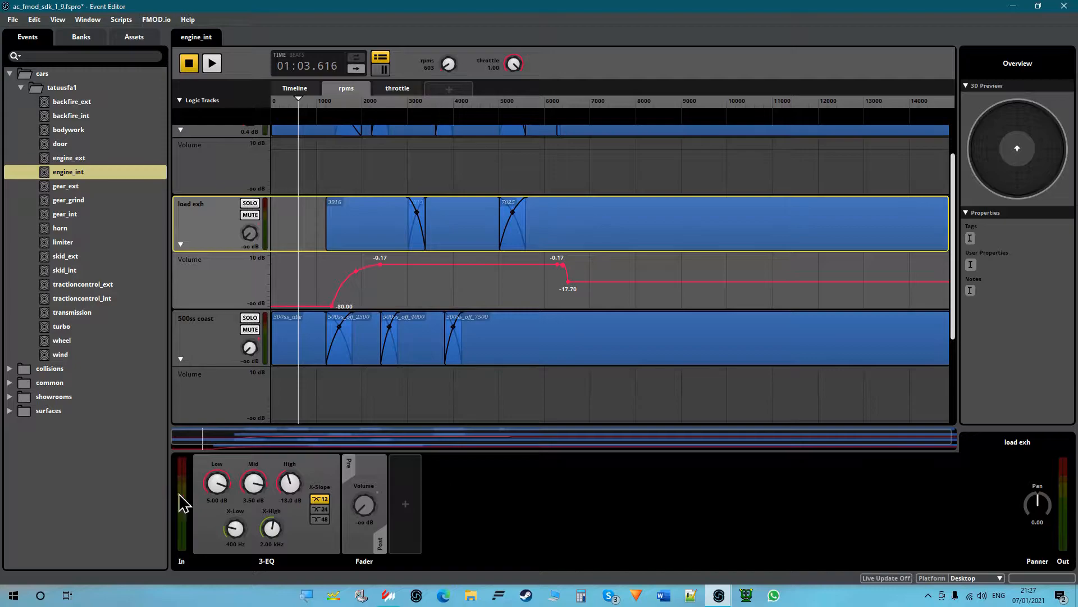
scroll(224, 273, down, 2)
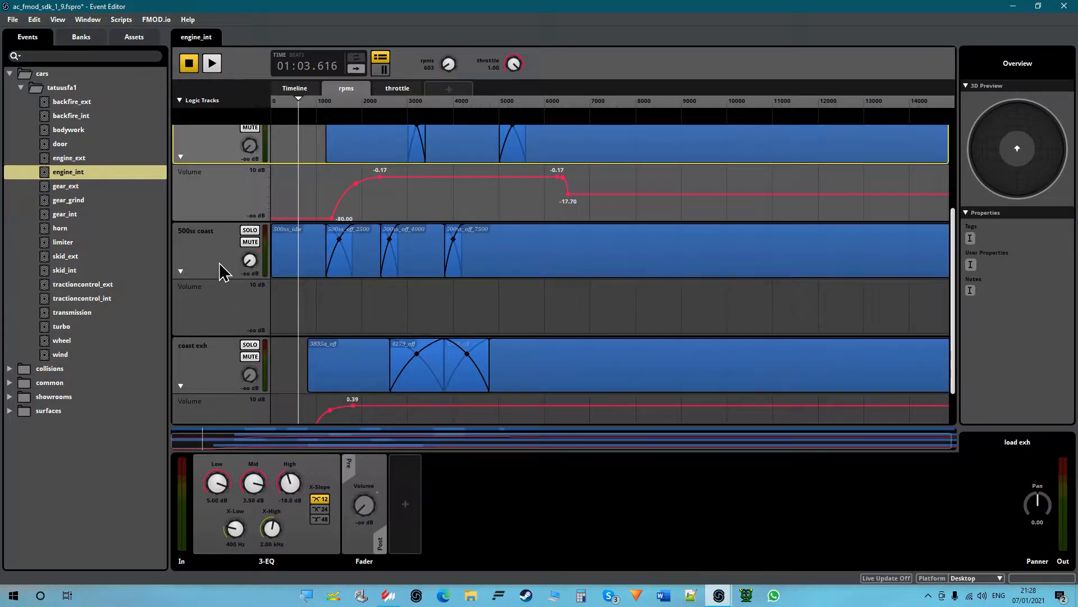
scroll(222, 271, up, 1)
scroll(202, 315, up, 2)
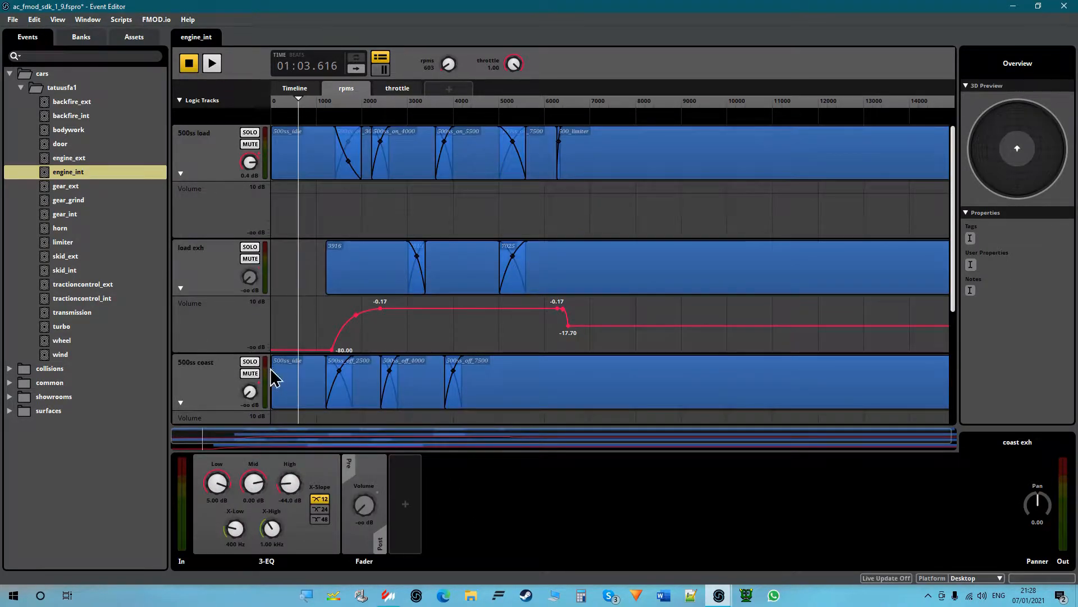
click(321, 473)
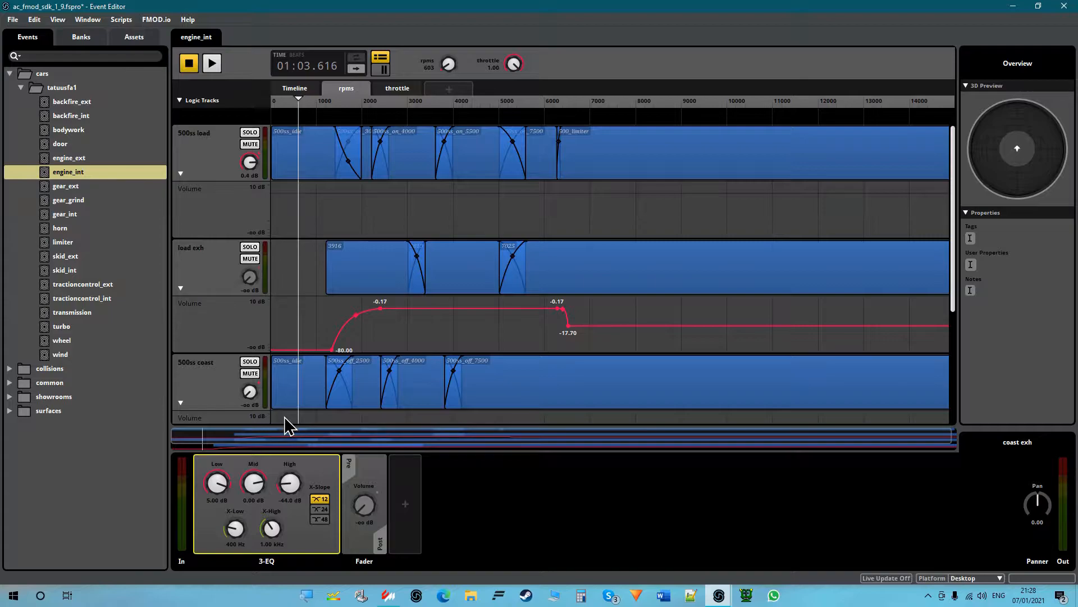
Go through the effect chains of all four tracks in order, from 500ss load to coast exh
click(220, 149)
click(223, 261)
click(209, 375)
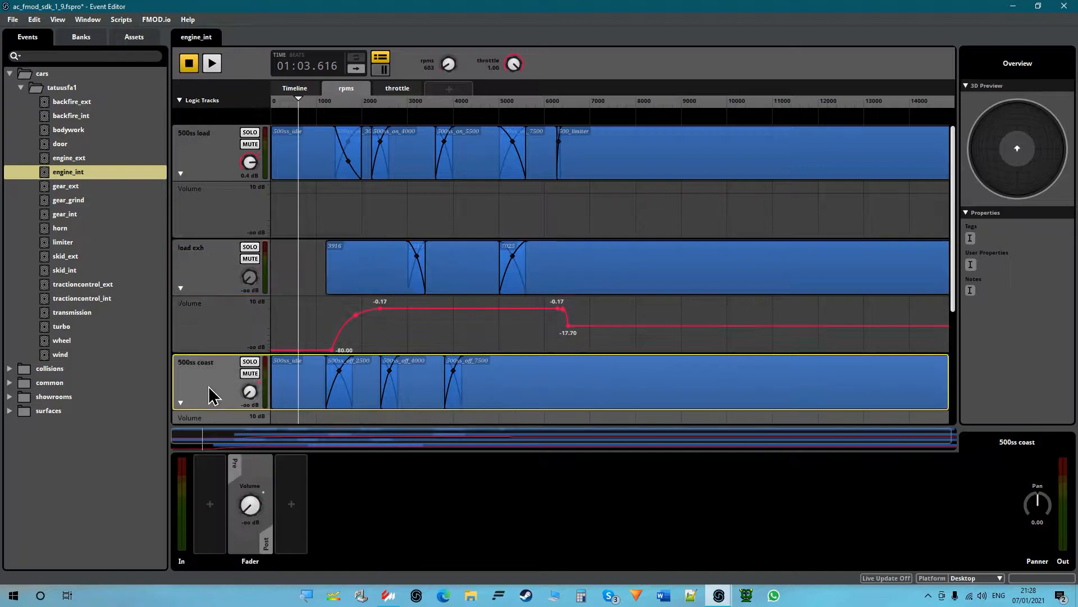
scroll(213, 338, down, 3)
click(212, 323)
scroll(216, 327, up, 2)
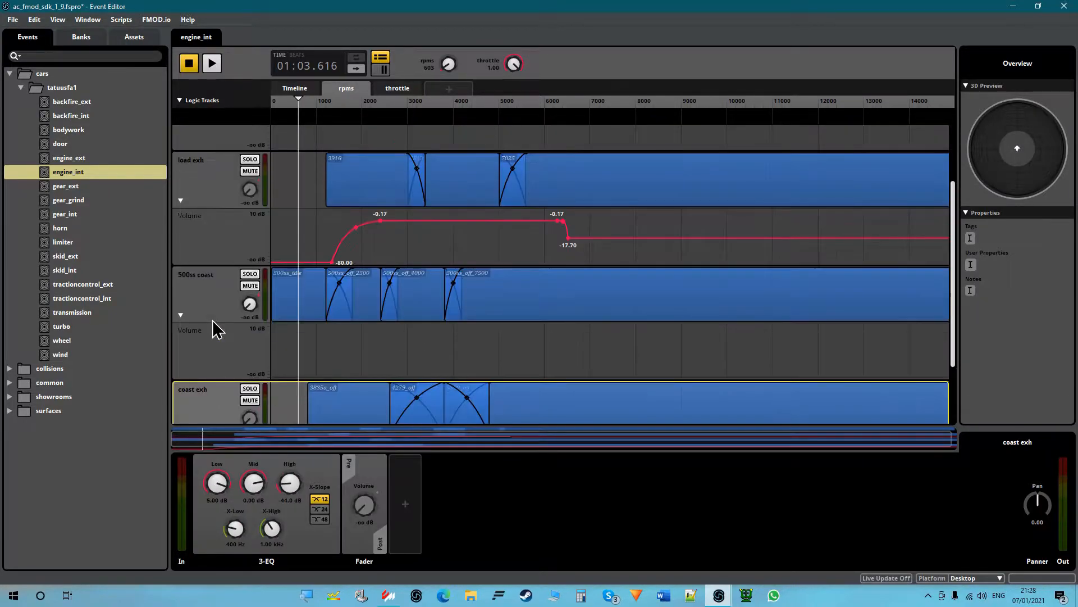
Compare the 3-EQ settings of the load exh and coast exh tracks
click(217, 205)
scroll(216, 212, up, 2)
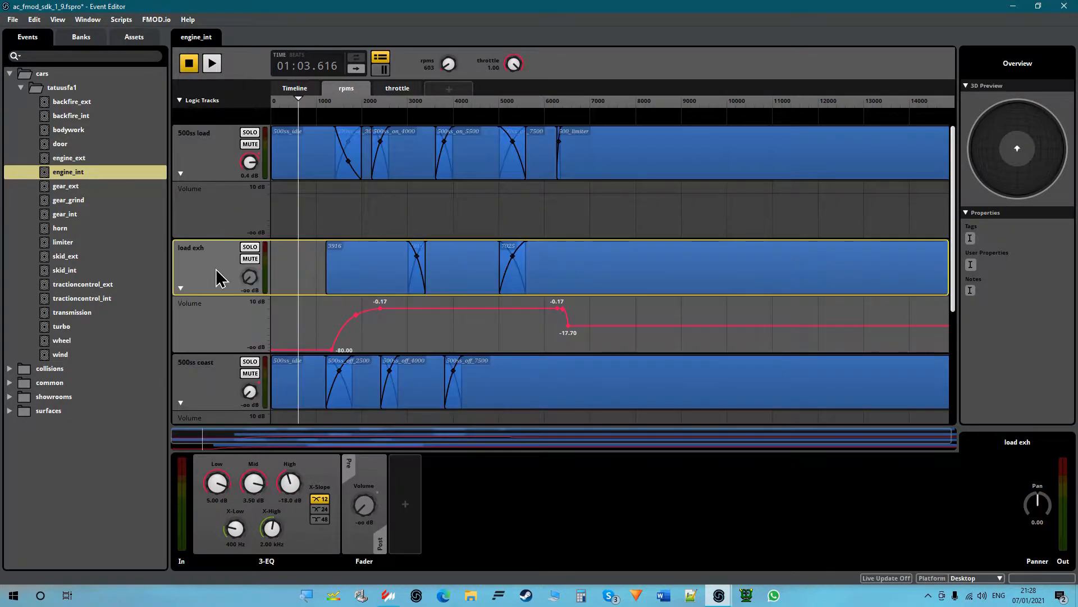
scroll(216, 275, down, 3)
click(224, 316)
scroll(226, 303, up, 3)
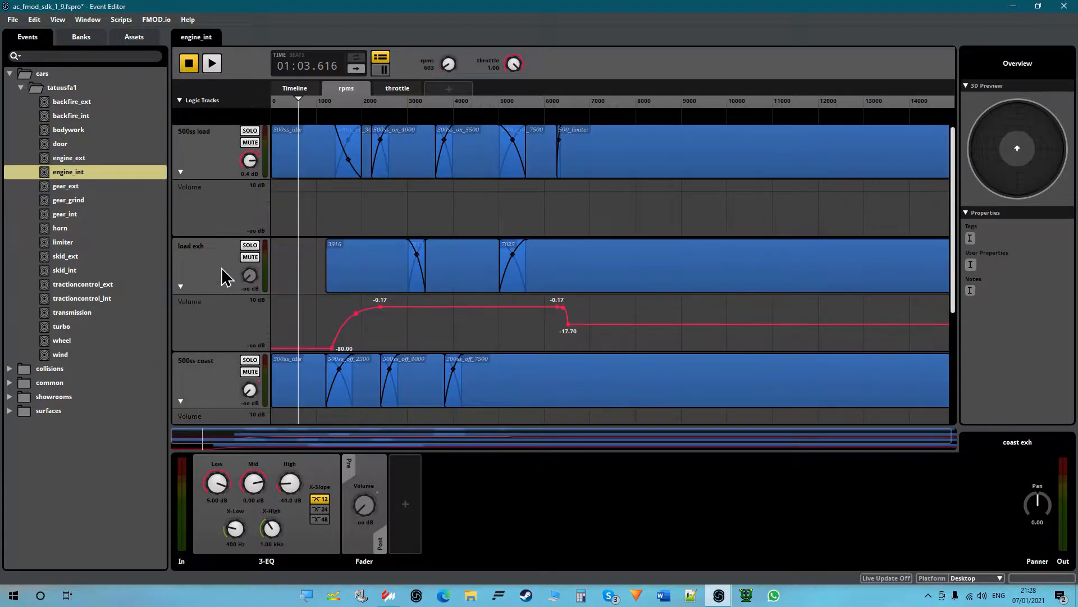
Check the effect chains of the two 500ss tracks against the 3-EQ settings on the two exhaust tracks
click(238, 371)
click(234, 164)
scroll(277, 282, down, 2)
scroll(277, 281, up, 2)
click(191, 275)
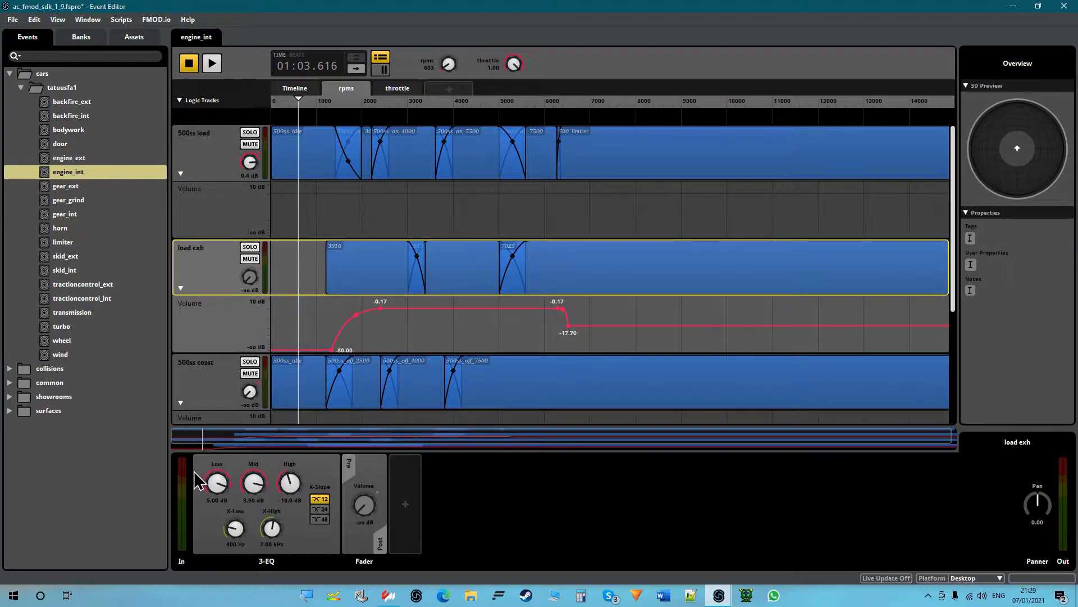
scroll(251, 277, down, 3)
click(197, 267)
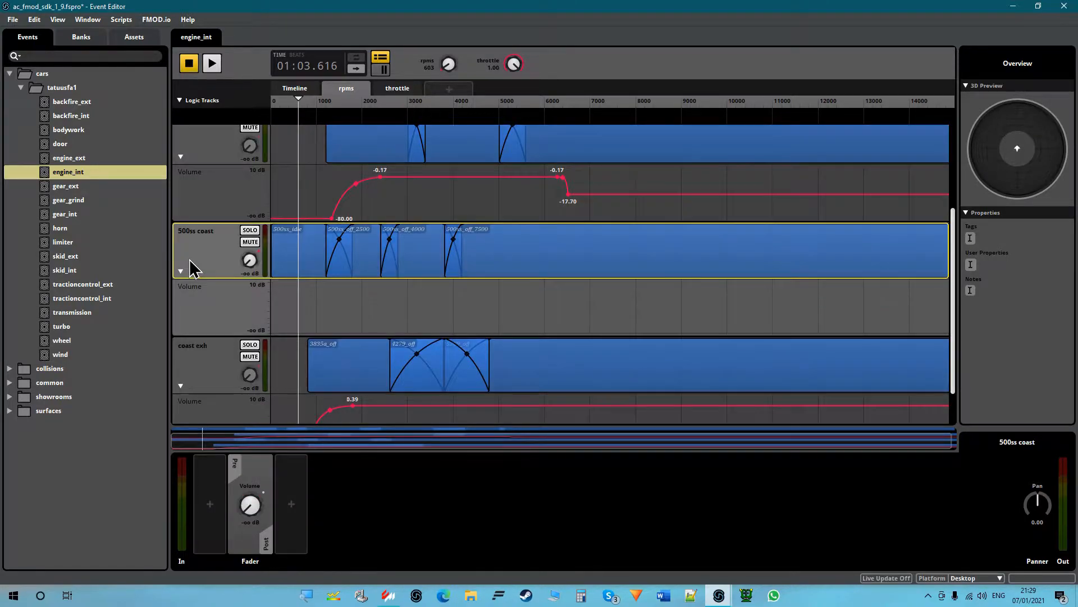
scroll(217, 331, down, 1)
click(216, 313)
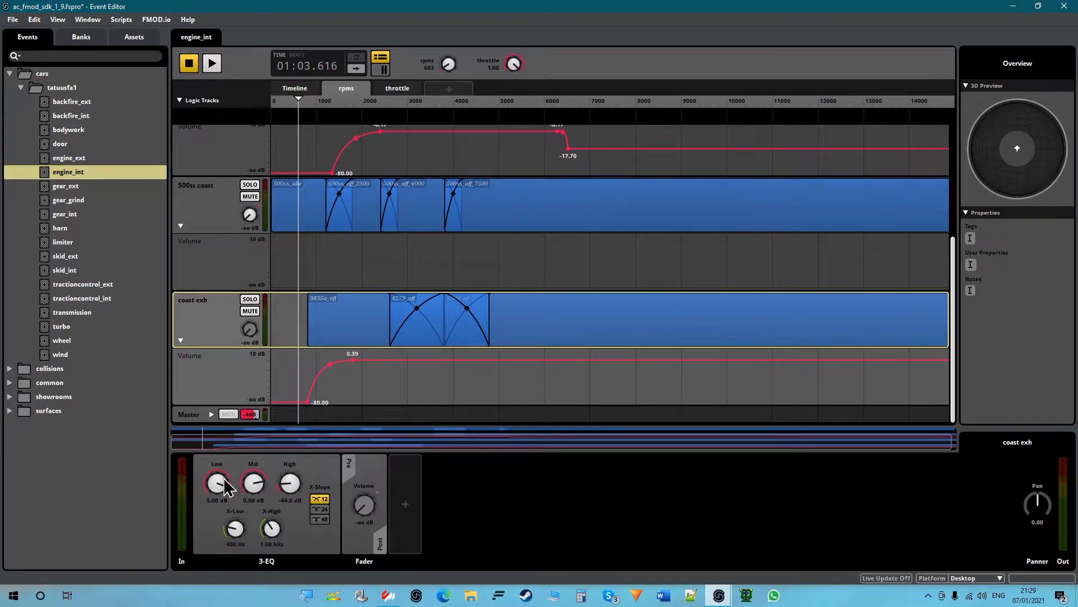
Add an FMOD 3-EQ effect after the fader on the 500ss load track
scroll(219, 258, up, 3)
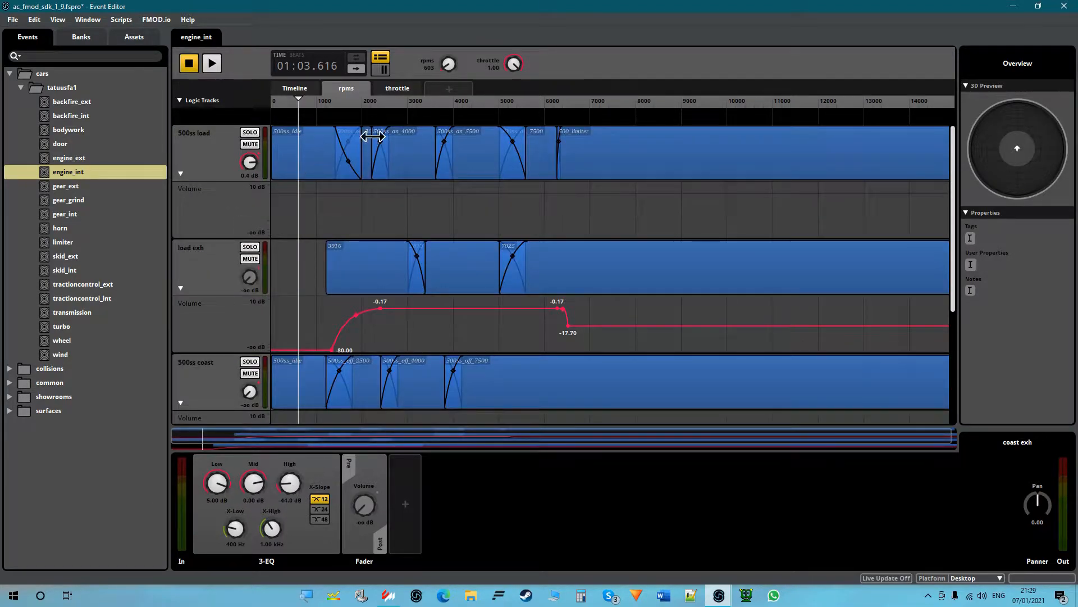
click(220, 152)
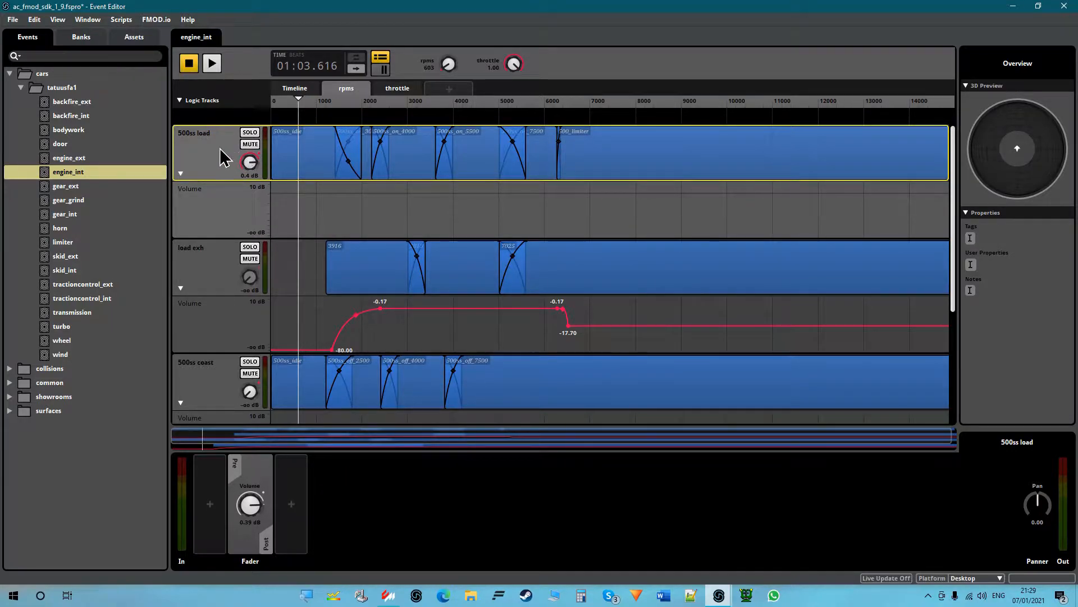
right_click(289, 499)
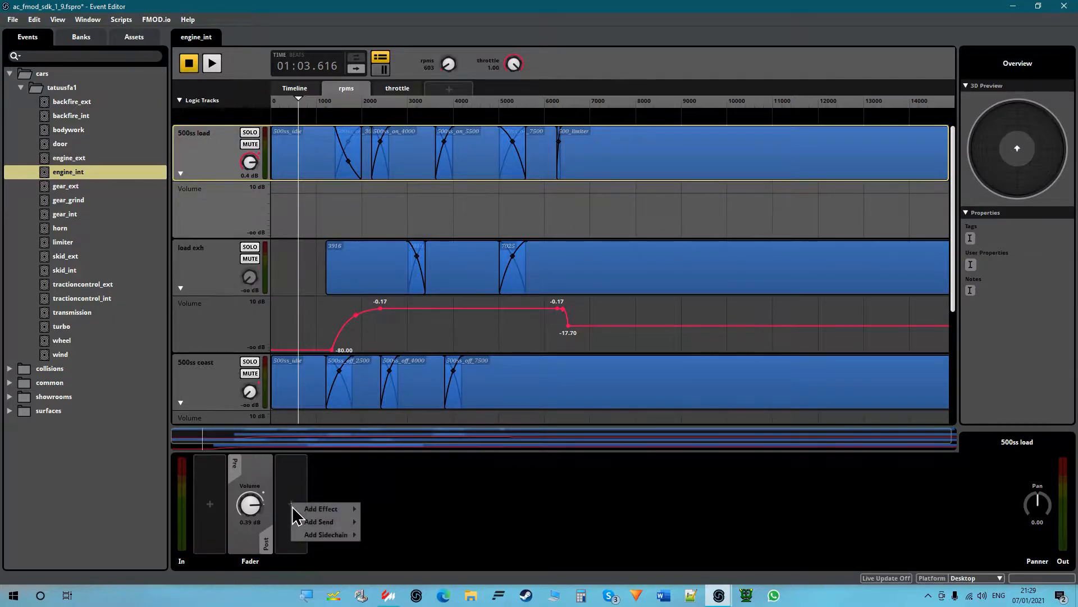
right_click(285, 471)
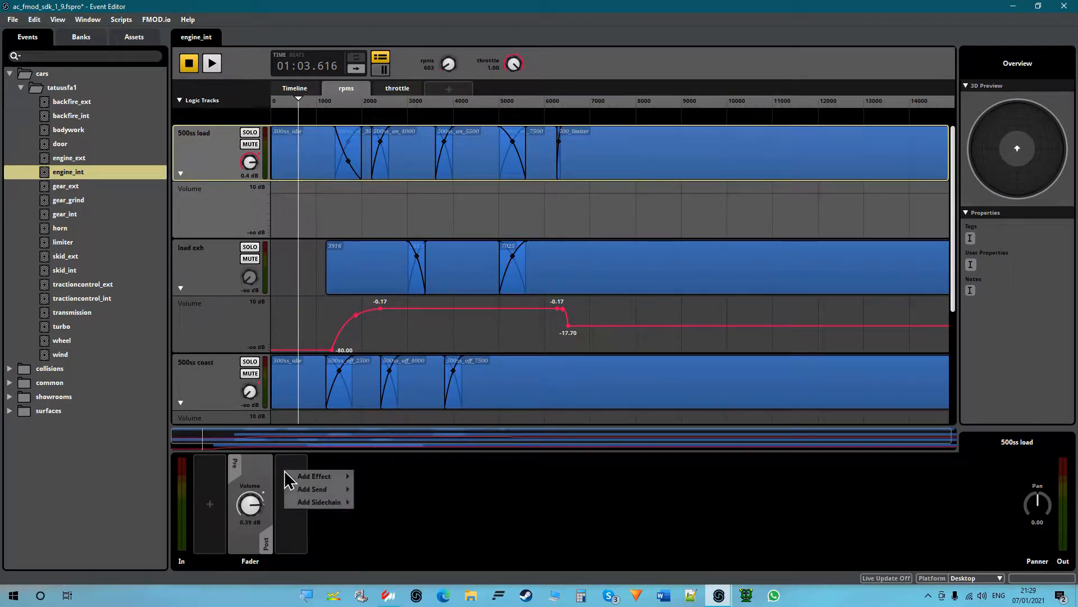
right_click(287, 529)
click(378, 483)
right_click(407, 477)
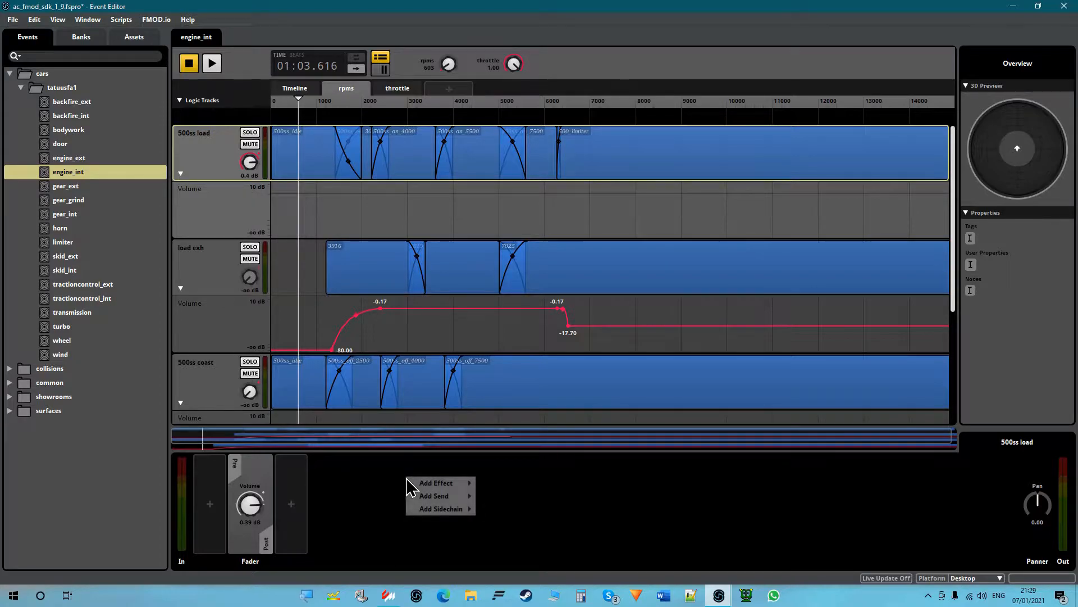
mouse_move(440, 483)
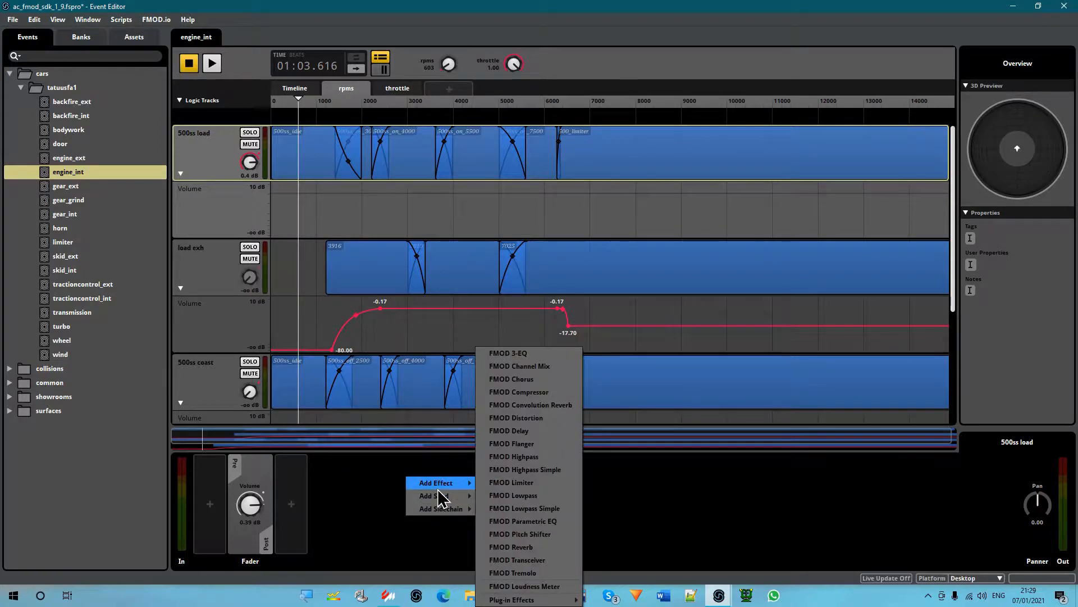
click(508, 353)
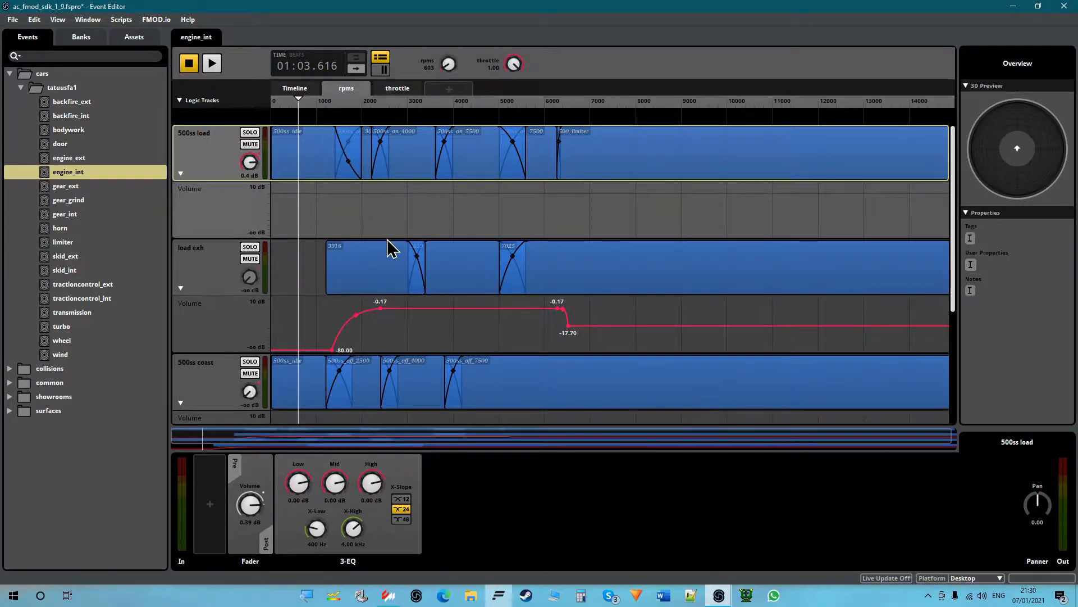
Play the event while sweeping the rpms parameter from about 1,080 up to about 4,660
click(219, 65)
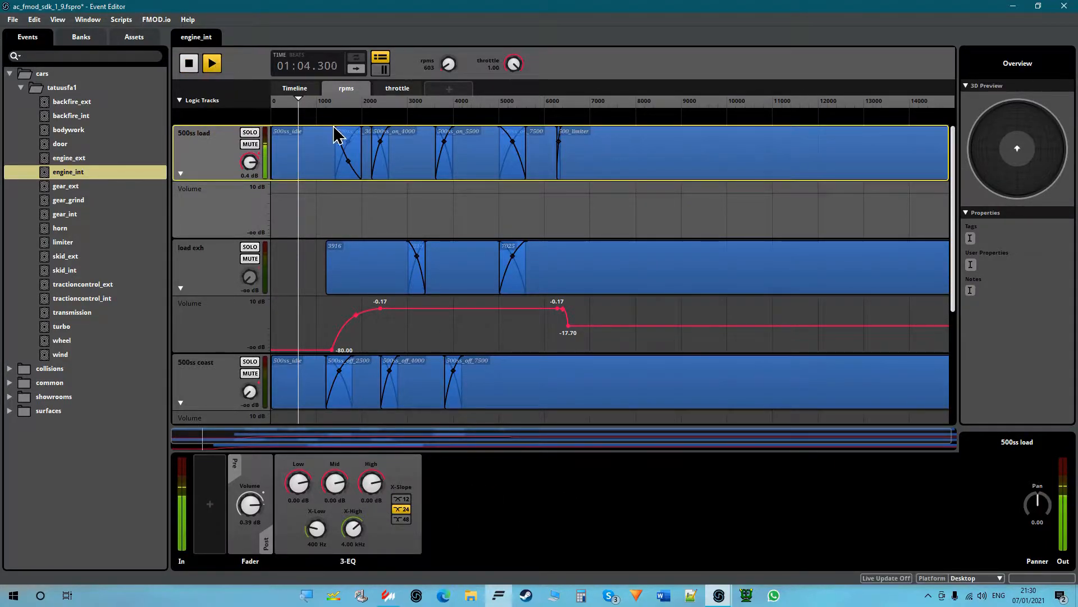
click(321, 102)
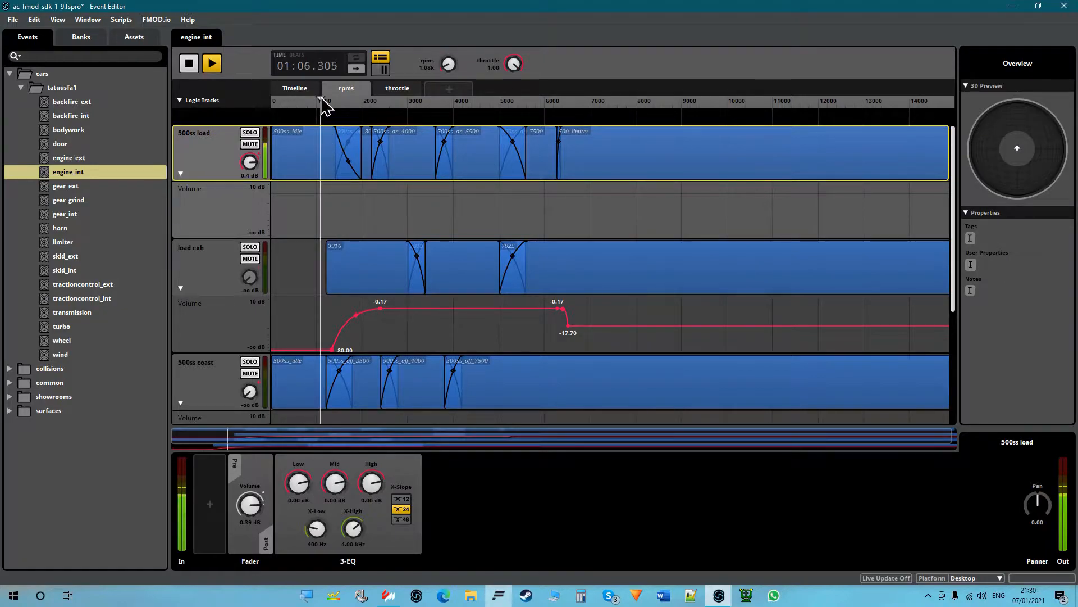
drag(324, 107, 483, 132)
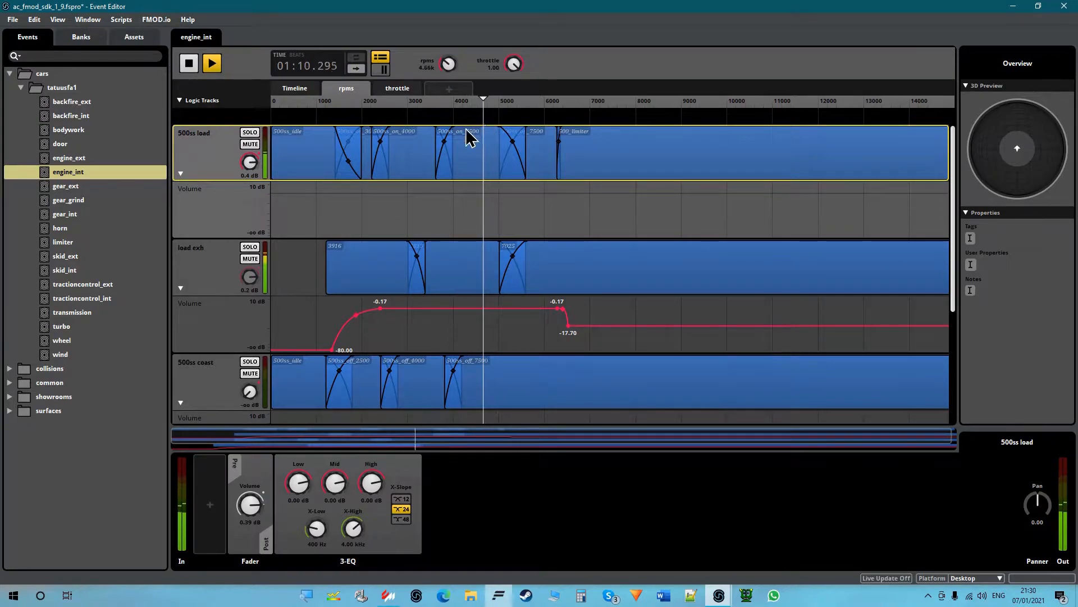
Solo the 500ss load track and bring up its effect chain
click(248, 259)
click(250, 259)
click(250, 132)
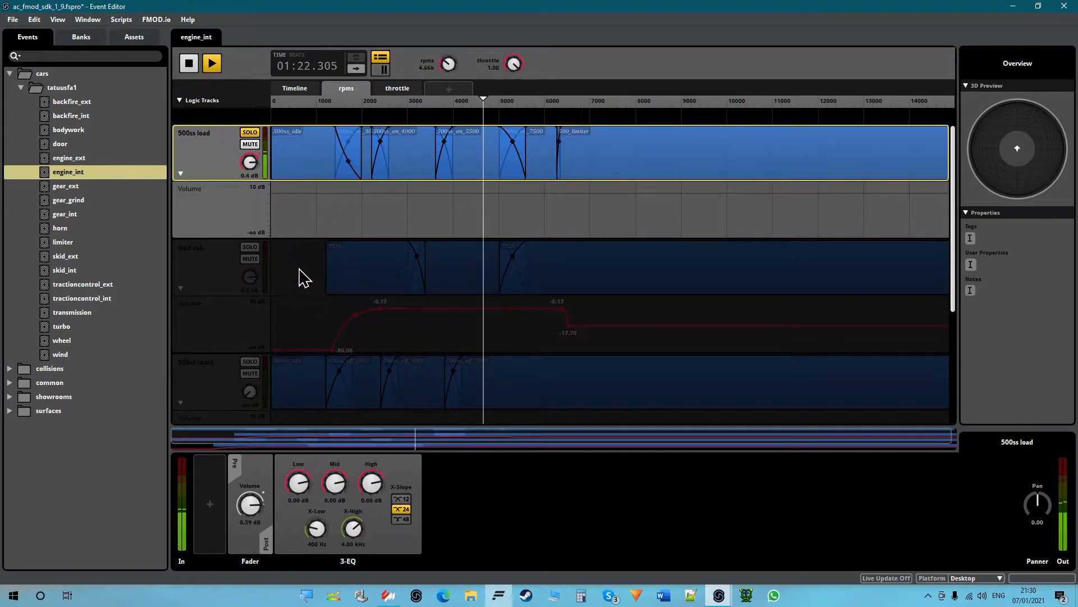
click(467, 157)
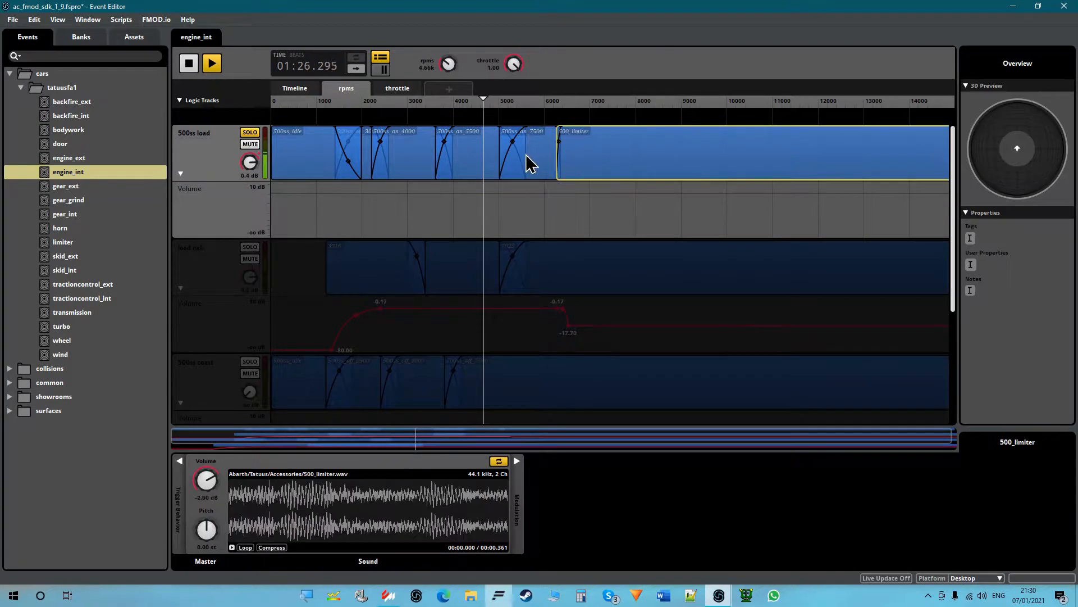
click(198, 162)
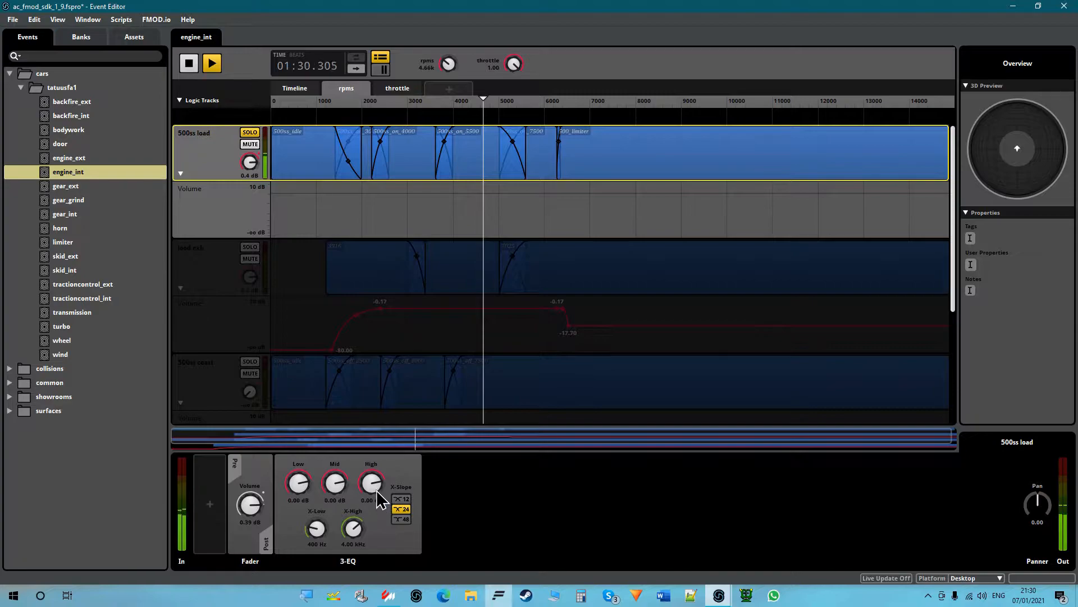
Try out the 3-EQ's High and Low gains and its X-Low and X-High crossovers on the playing 500ss load track
drag(377, 489, 376, 432)
double_click(374, 485)
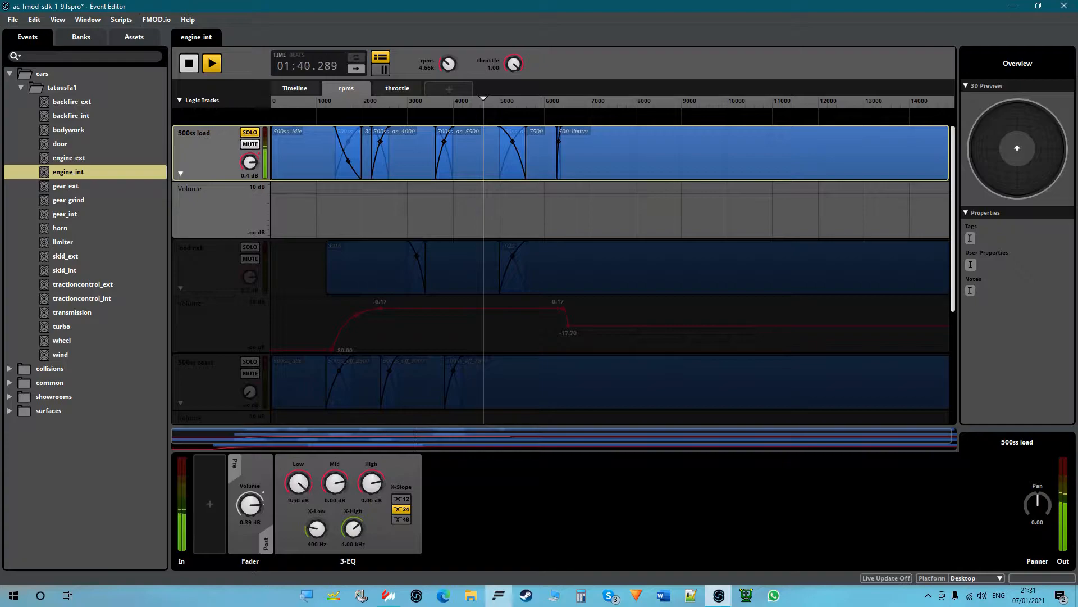
double_click(304, 483)
drag(298, 492, 299, 466)
drag(313, 529, 313, 522)
double_click(316, 529)
scroll(371, 484, up, 10)
drag(353, 528, 396, 489)
Delete the 3-EQ from the 500ss load track and end its soloed playback
right_click(403, 479)
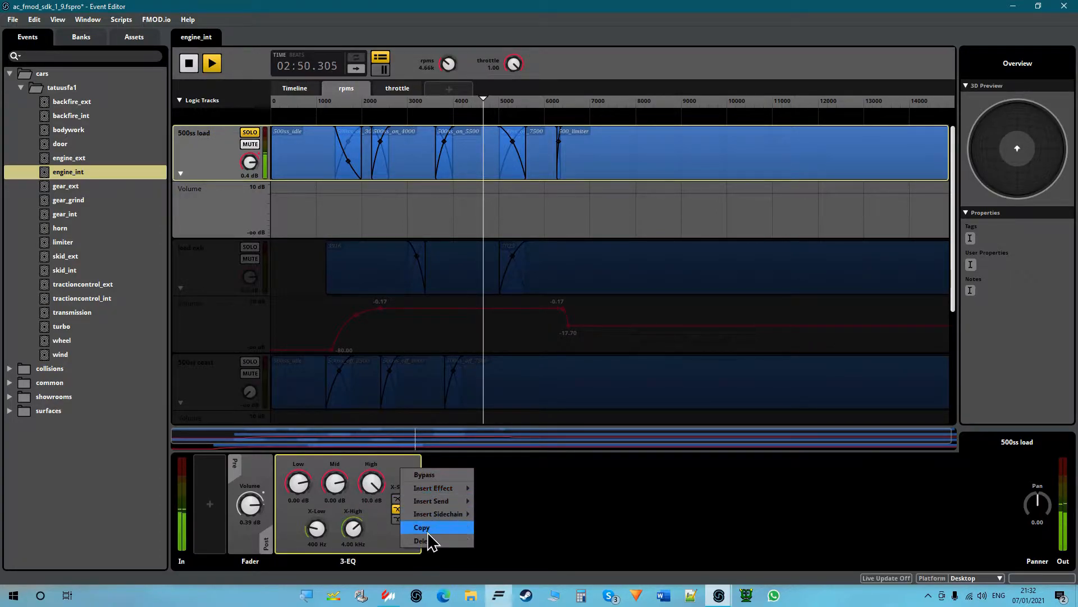
click(436, 544)
click(250, 133)
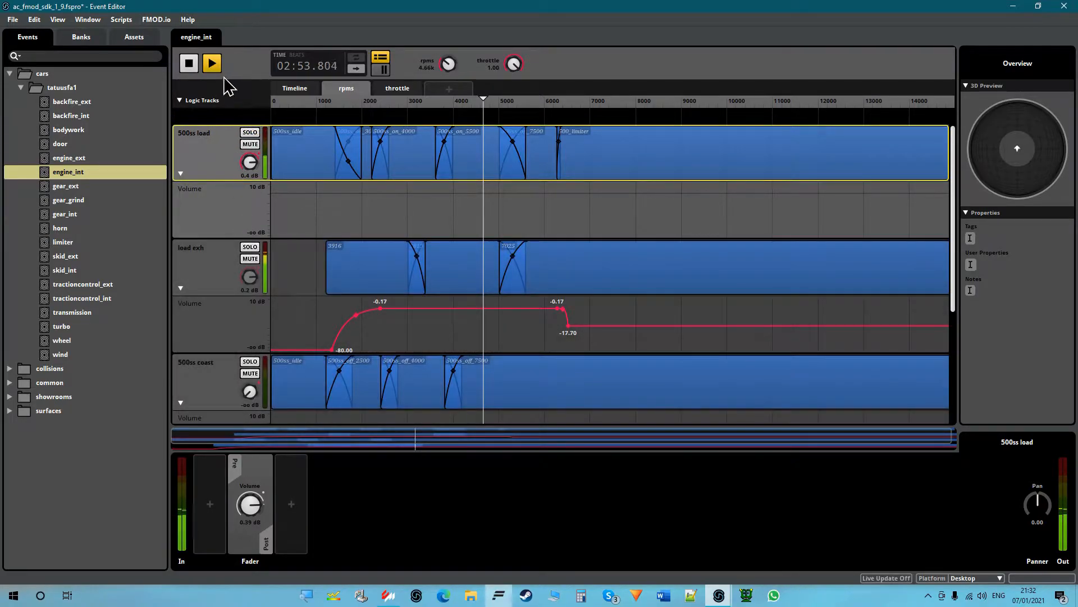
click(189, 63)
Review the effect chains of the load exh, 500ss load and 500ss coast tracks, ending on the load exh 3-EQ
click(489, 284)
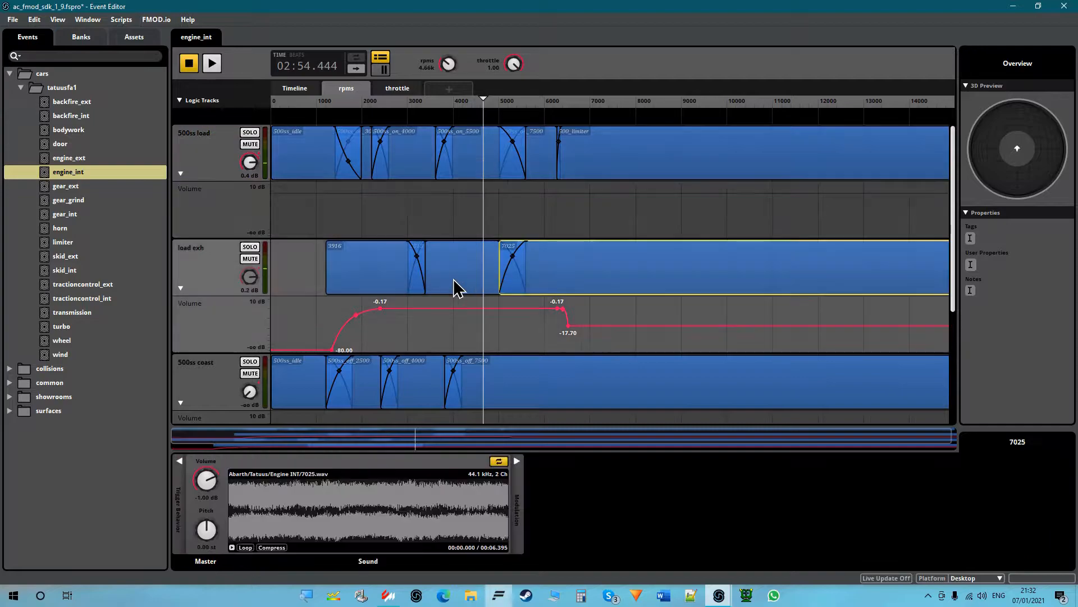
click(197, 290)
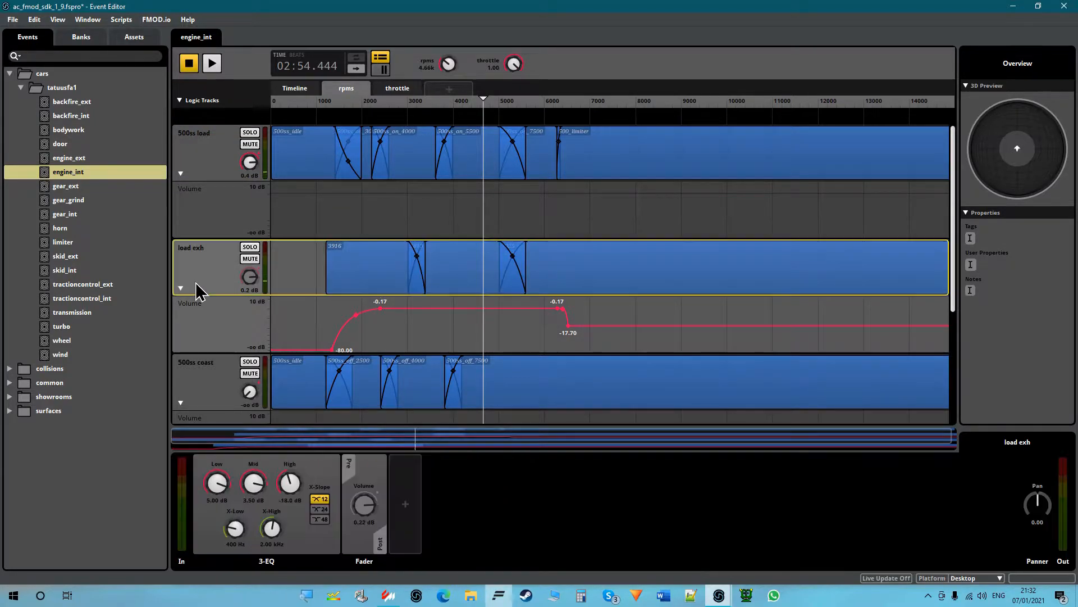
click(210, 168)
click(224, 305)
click(216, 379)
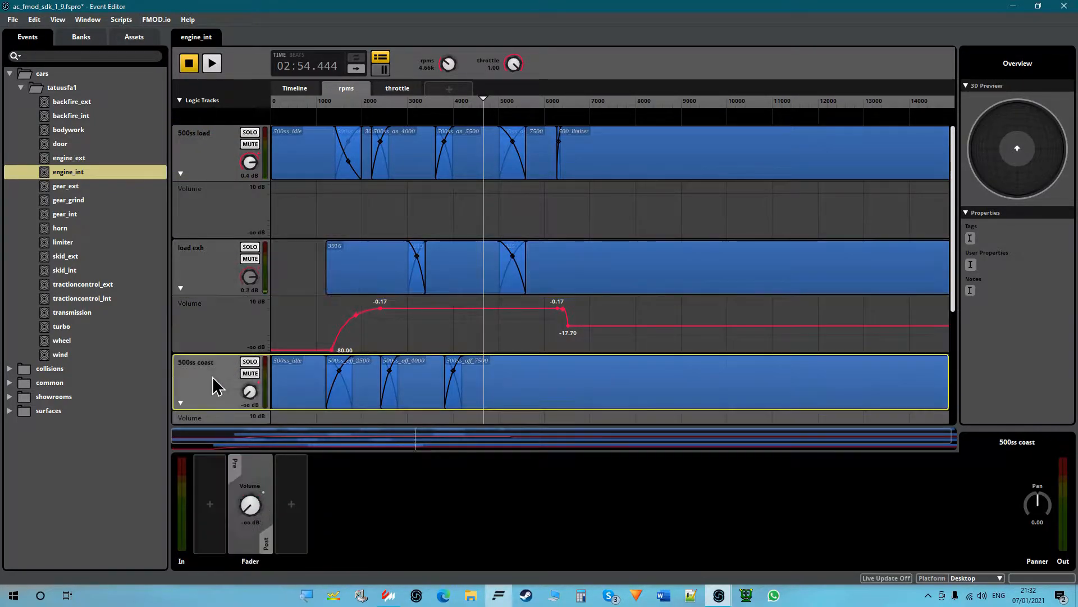
click(214, 288)
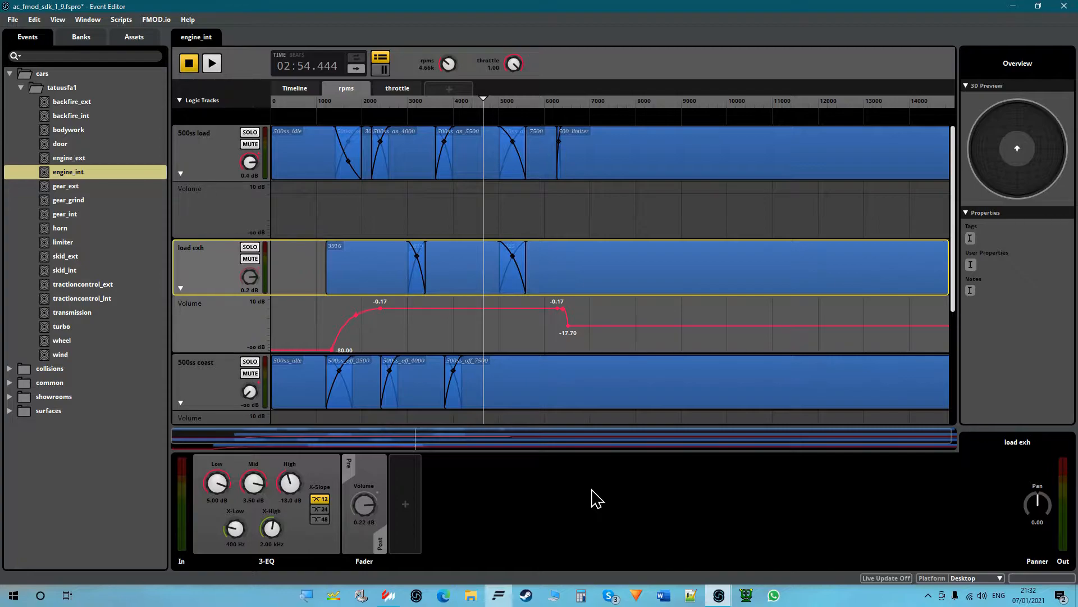
scroll(503, 320, down, 3)
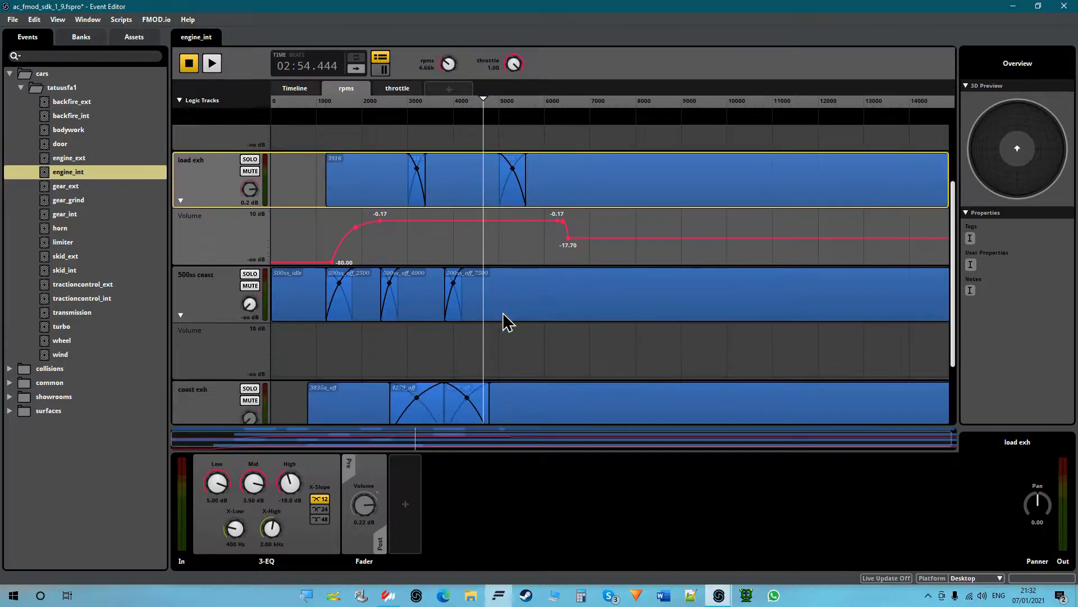
scroll(506, 320, up, 3)
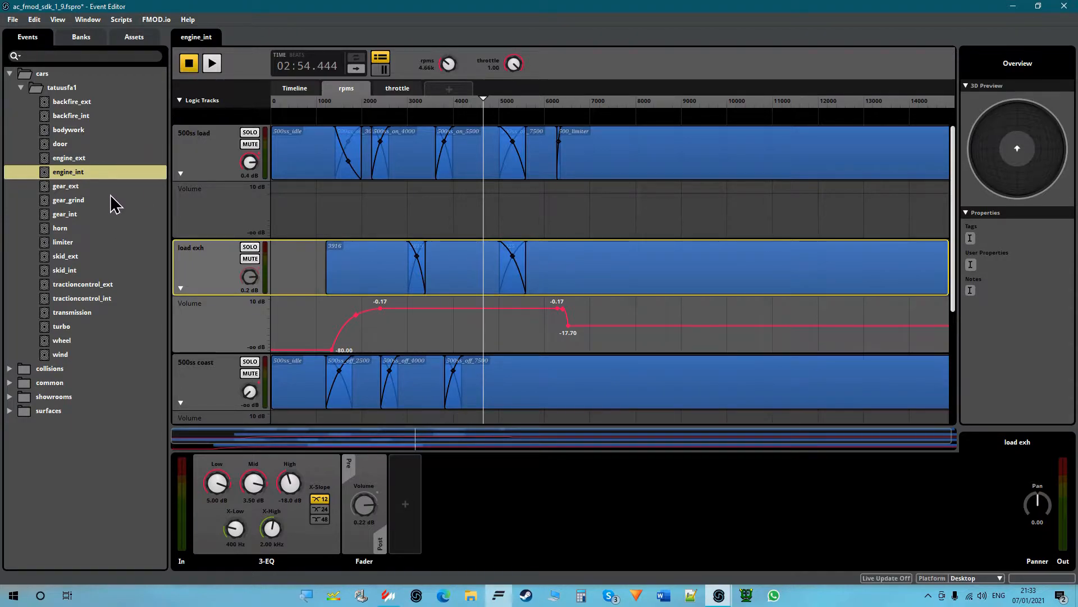
Open the gear_ext event's state parameter and inspect its gearupEXT and geardnEXT instruments
click(91, 186)
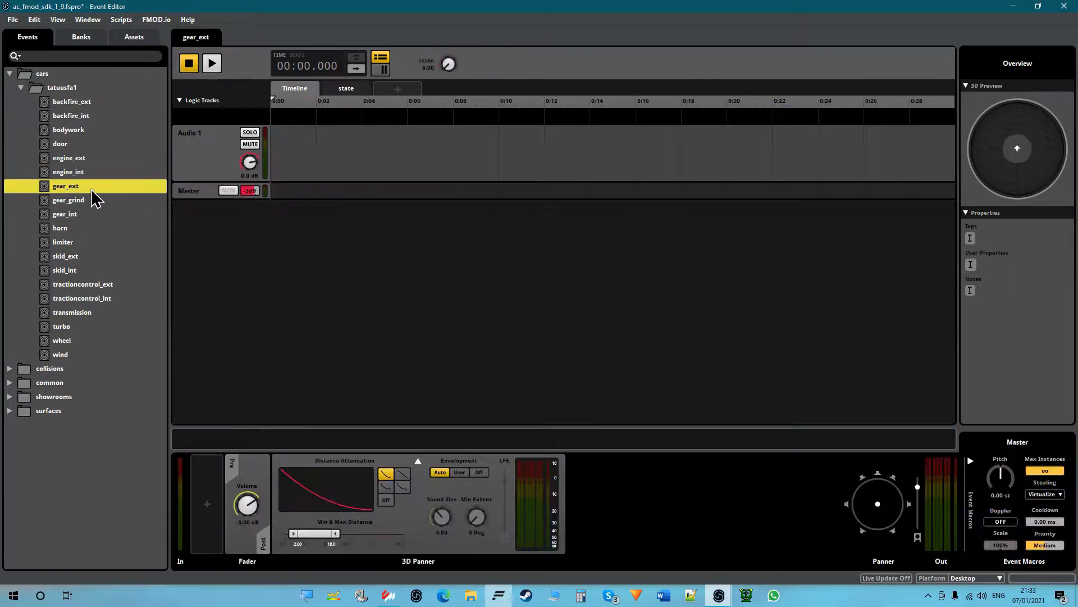
click(342, 92)
click(409, 149)
click(766, 138)
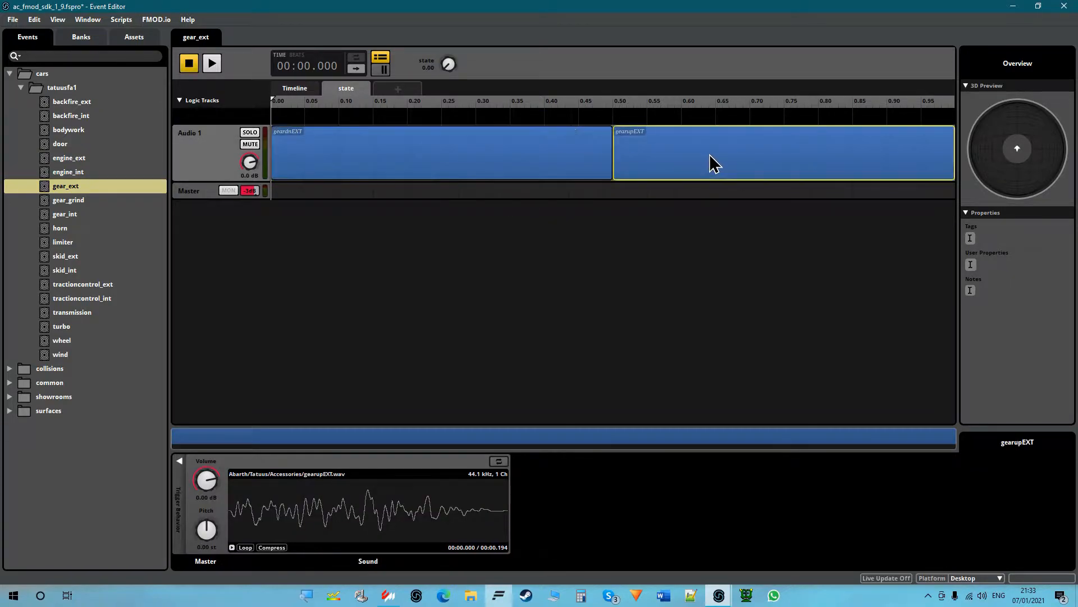
click(531, 166)
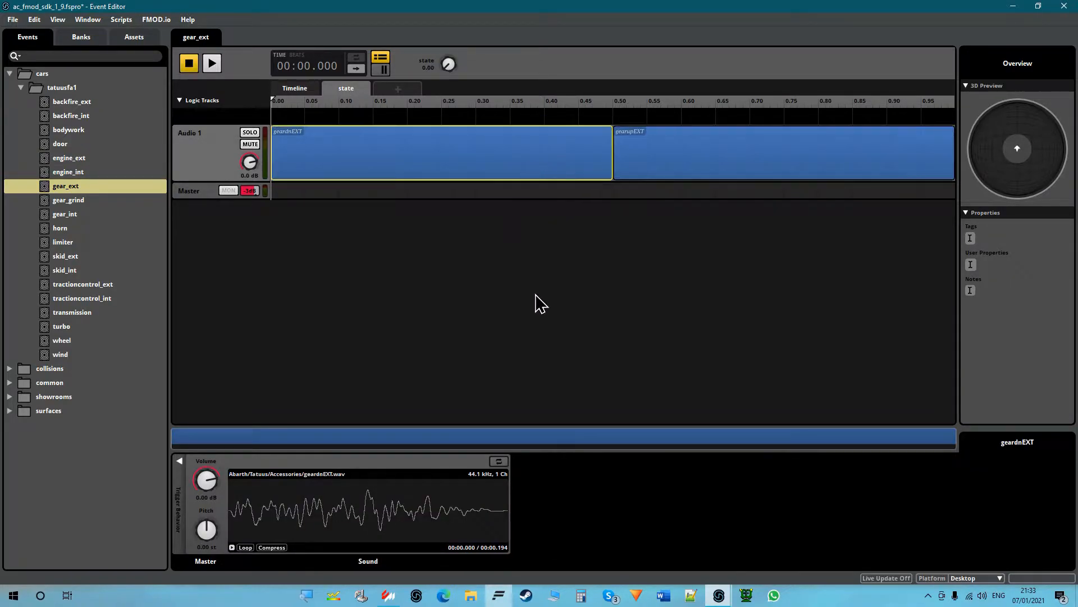
Play gear_ext and move the state parameter back and forth across 0.50 to audition both gear shift sounds
click(502, 110)
click(211, 63)
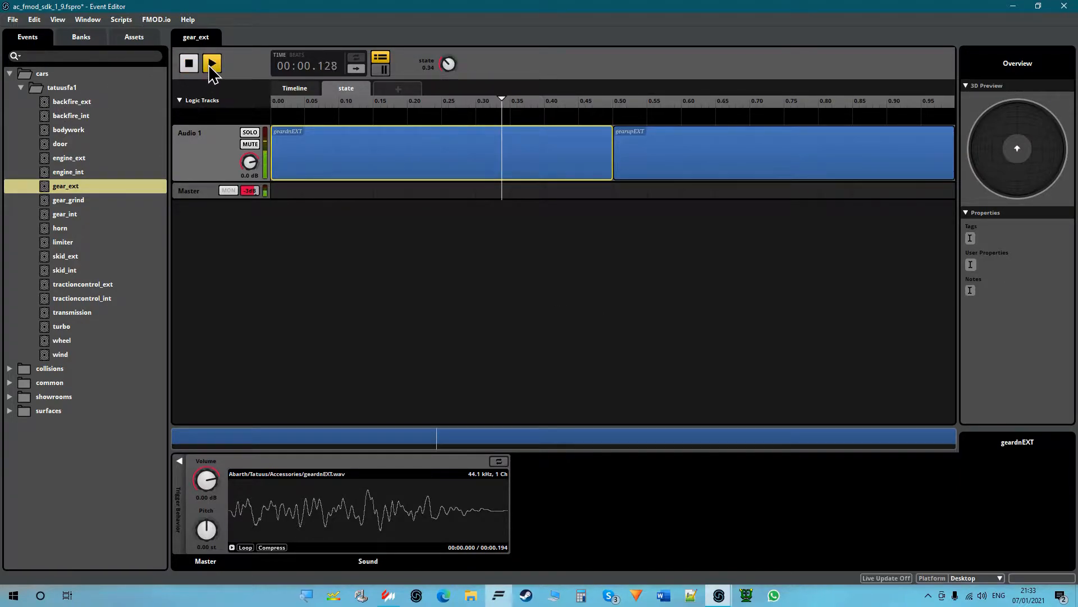
click(657, 104)
click(588, 104)
click(653, 108)
drag(505, 131, 617, 131)
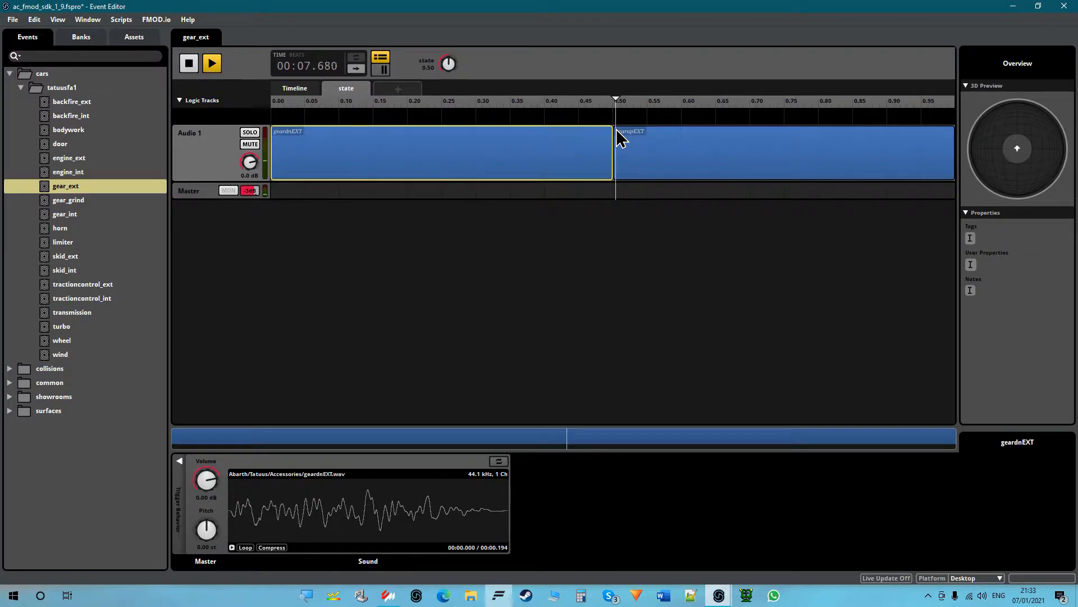
drag(616, 130, 571, 147)
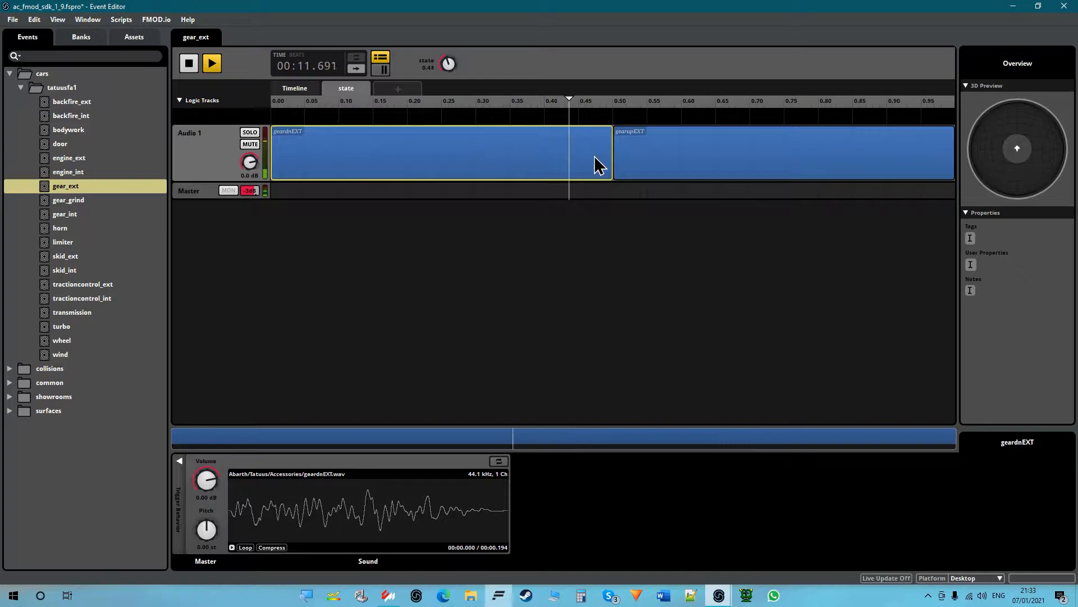
Compare the sound settings of the gearupEXT and geardnEXT instruments on Audio 1
click(746, 141)
click(502, 147)
click(674, 149)
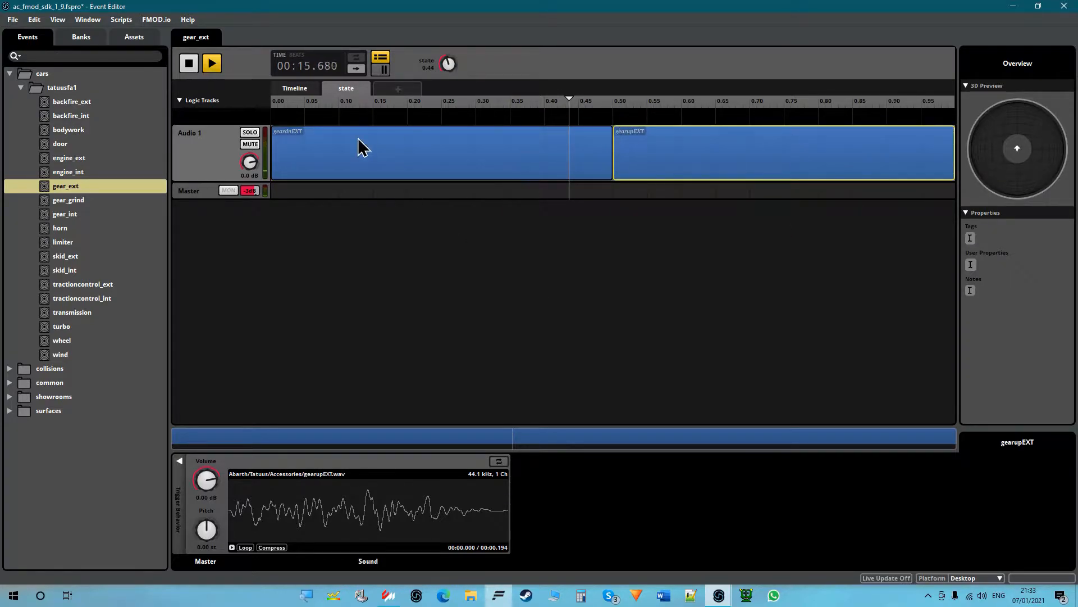
click(452, 144)
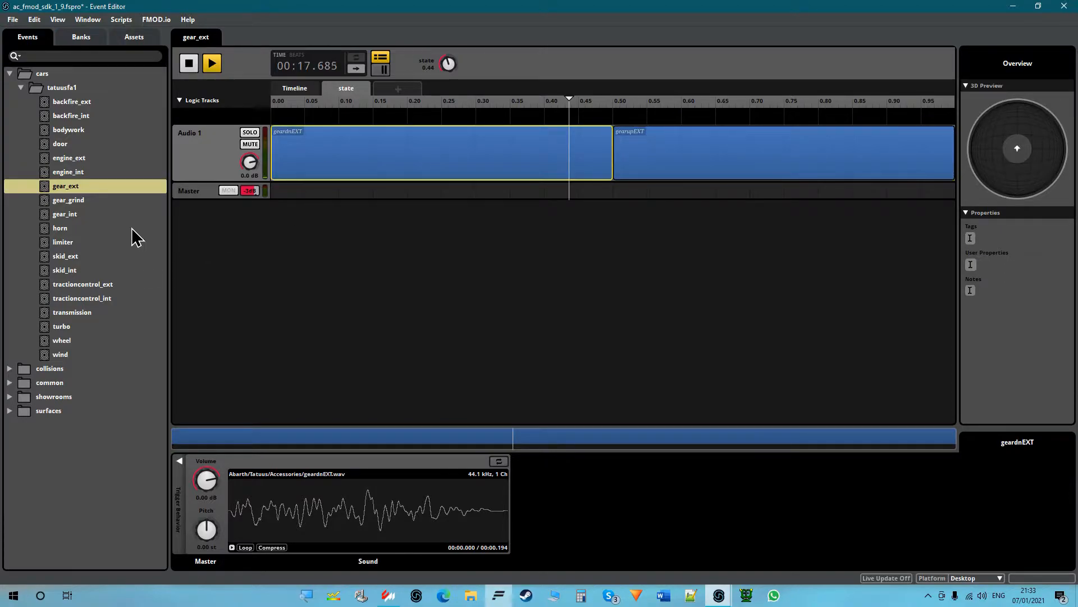
Open the gear_grind event and audition its looping missgear sound
click(125, 202)
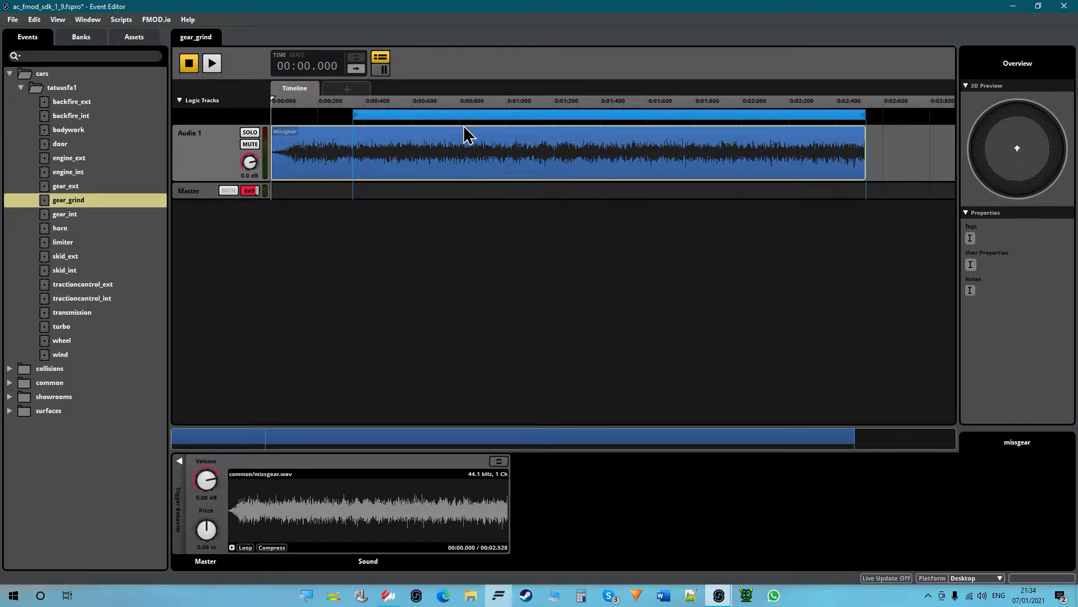
click(212, 64)
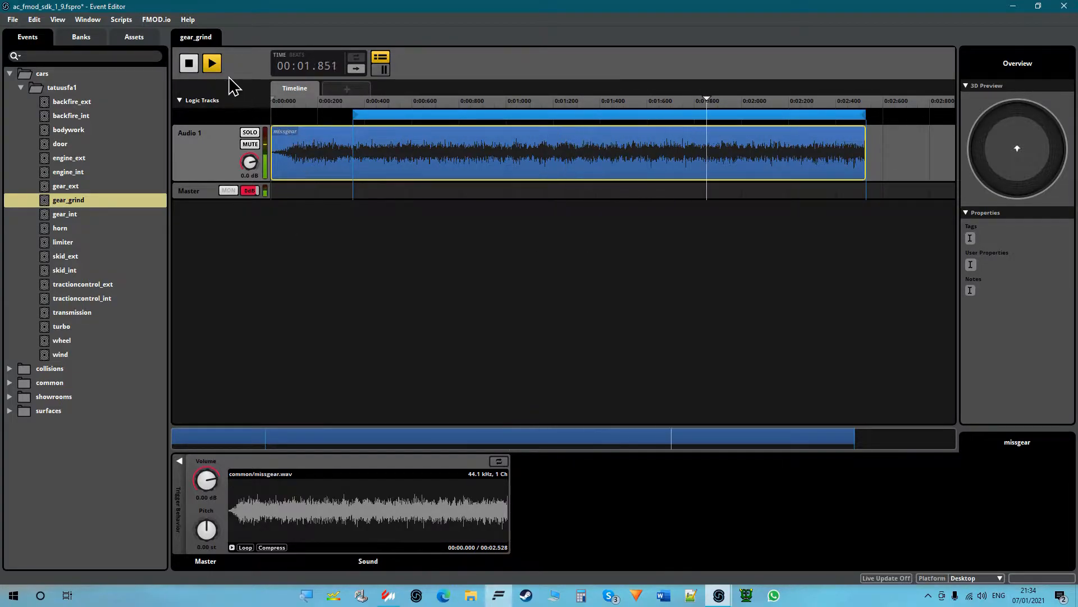
click(188, 64)
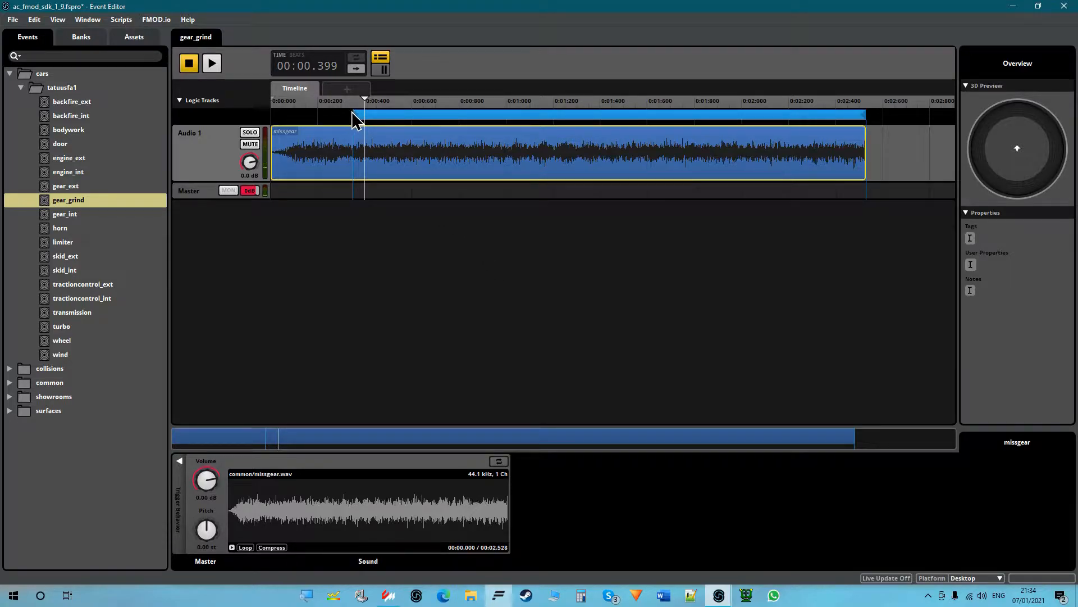
Try extending the loop region to the start of the missgear sound, play it, and undo the change
drag(353, 112, 271, 112)
click(212, 63)
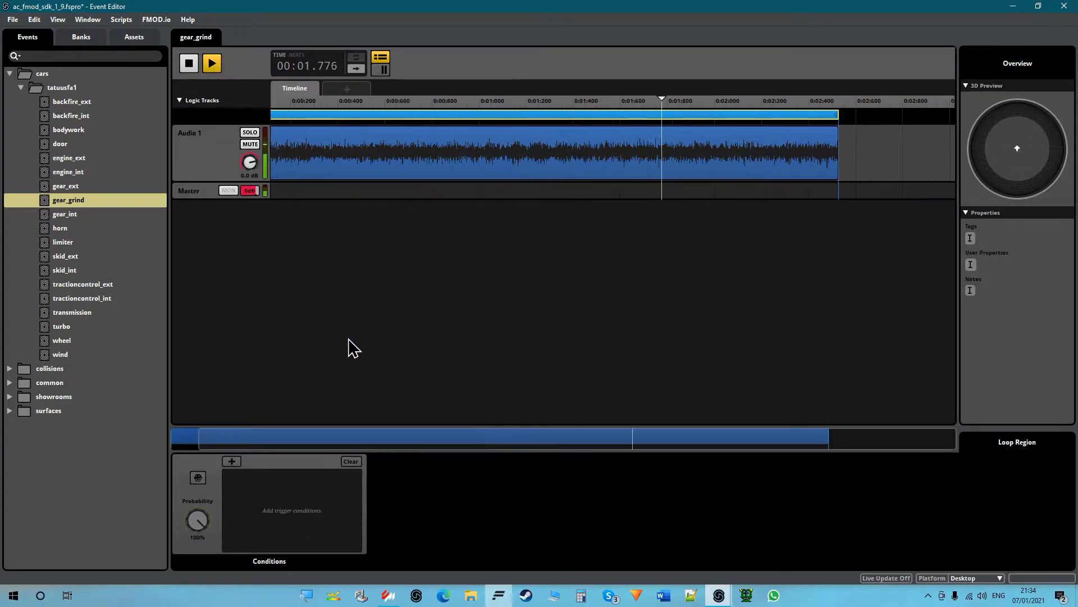
key(ctrl+z)
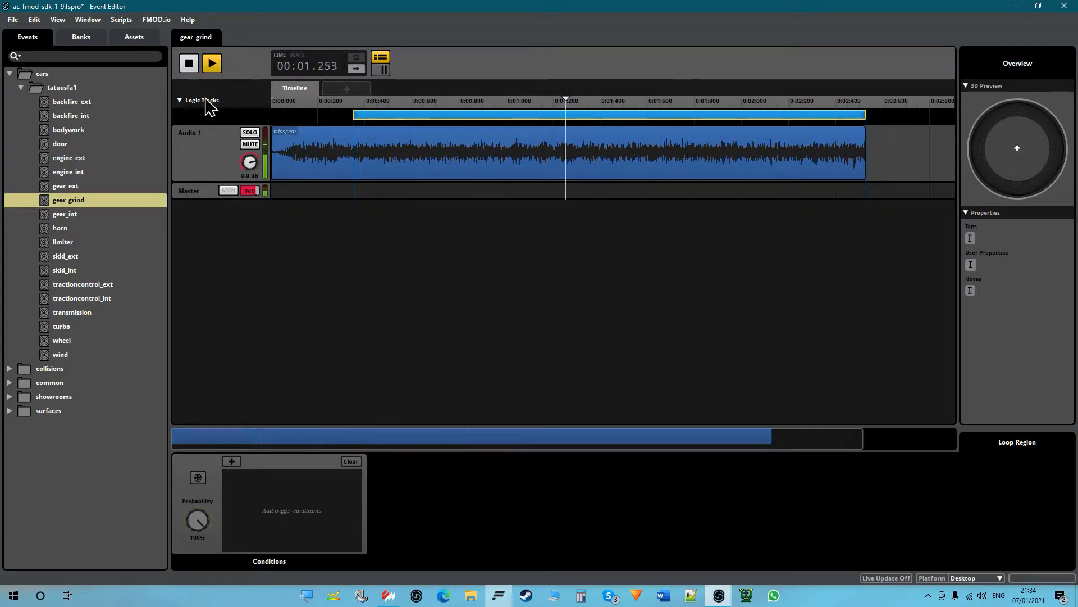
Stop gear_grind, open gear_int's state parameter sheet, and preview the first gearup sound on Audio 1
click(188, 64)
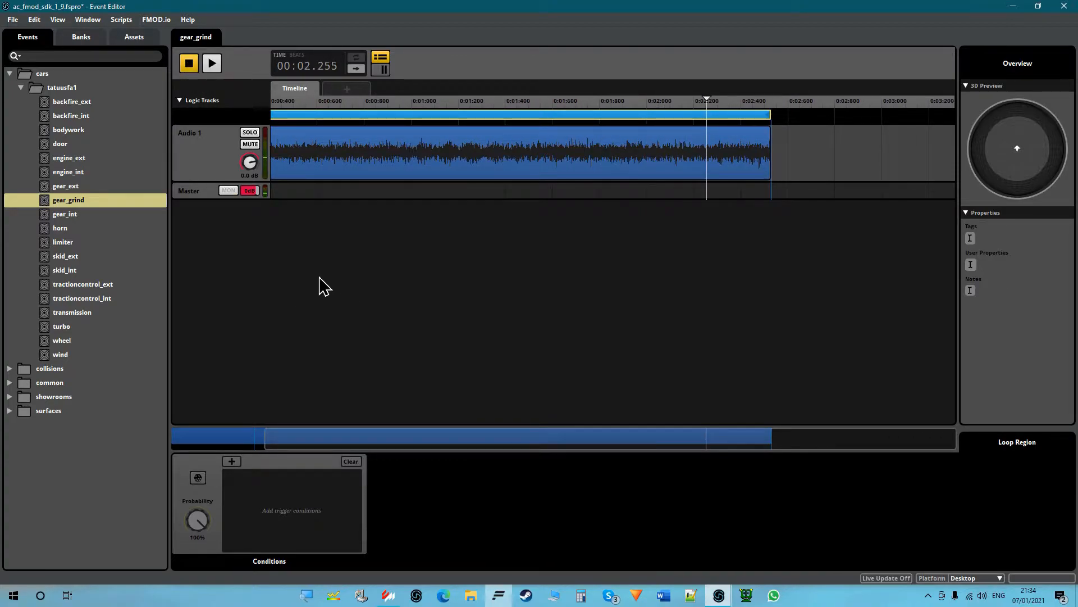
click(143, 216)
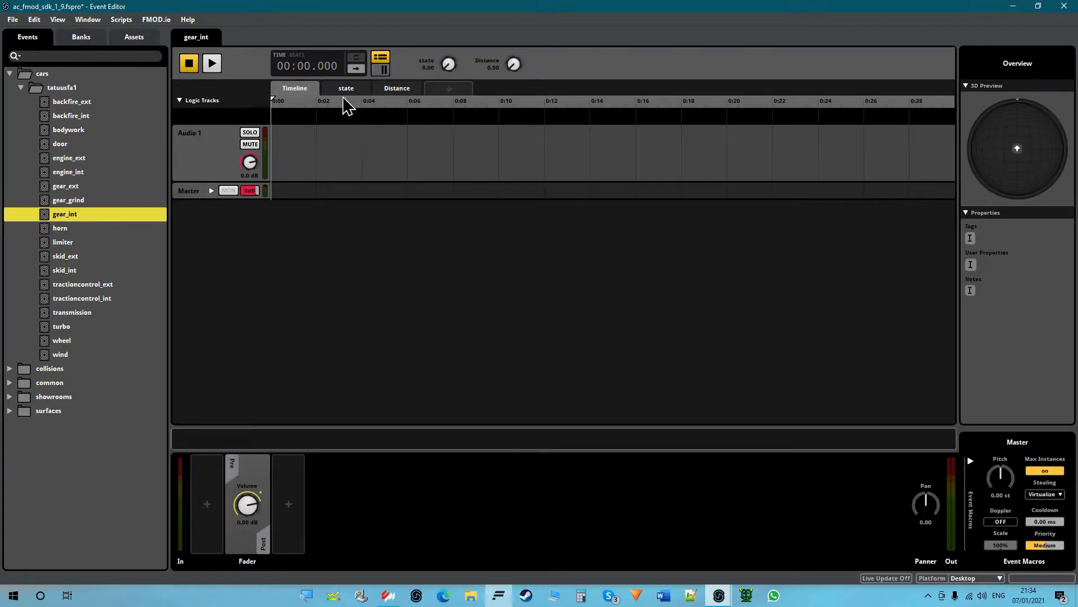
click(346, 88)
click(558, 144)
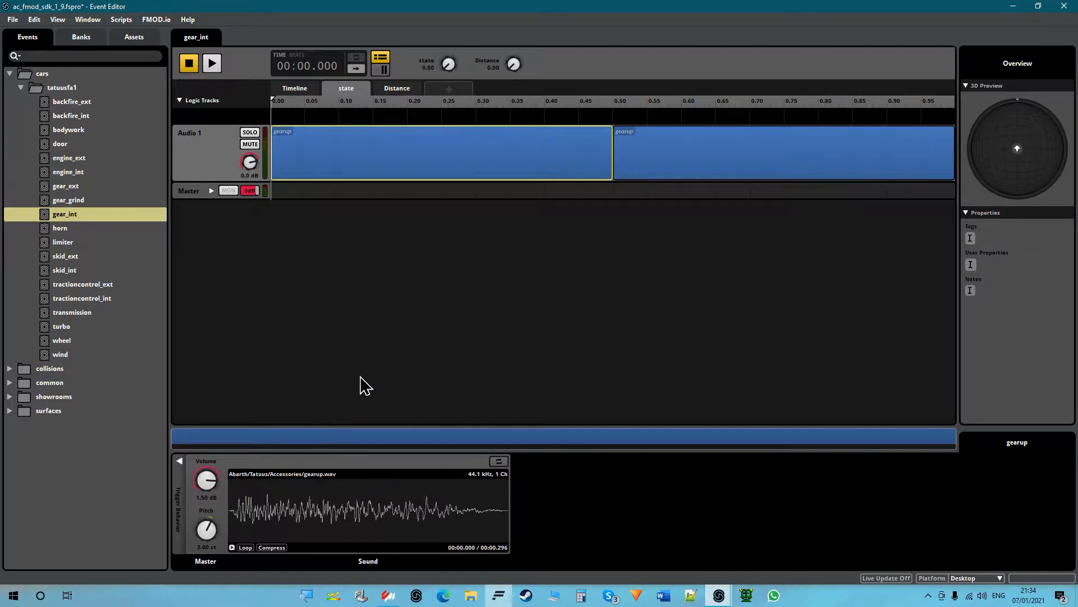
click(231, 548)
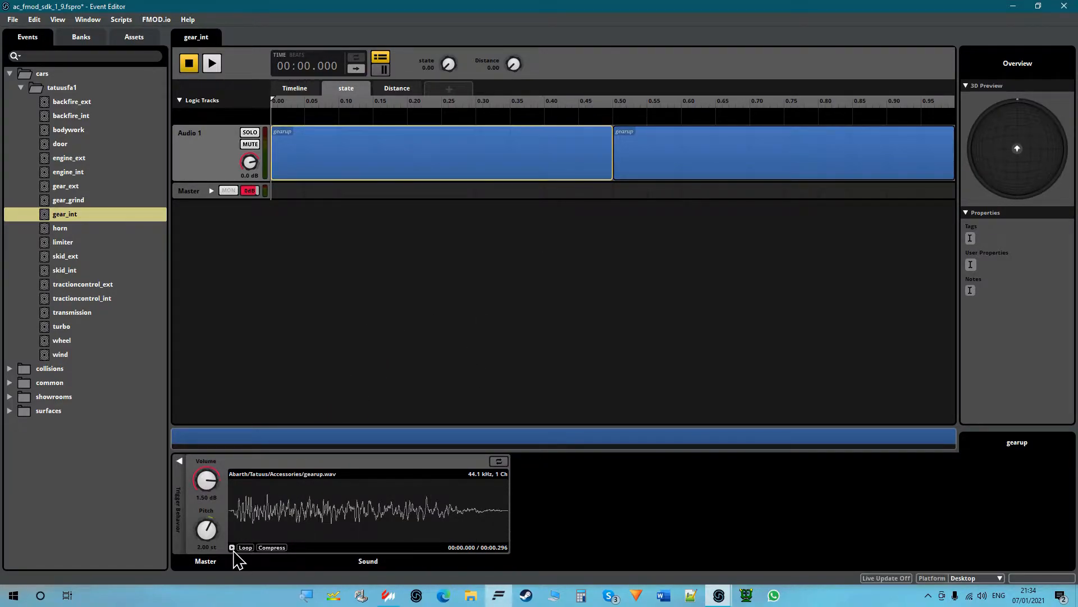
Open the horn event and preview the horn.wav sound on Audio 1
click(138, 229)
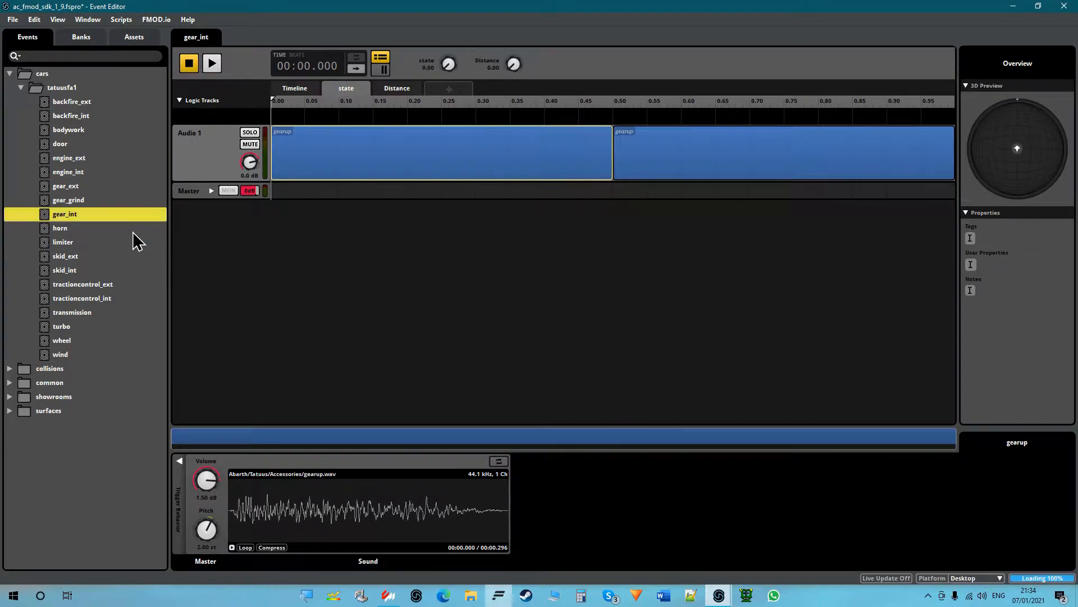
click(410, 168)
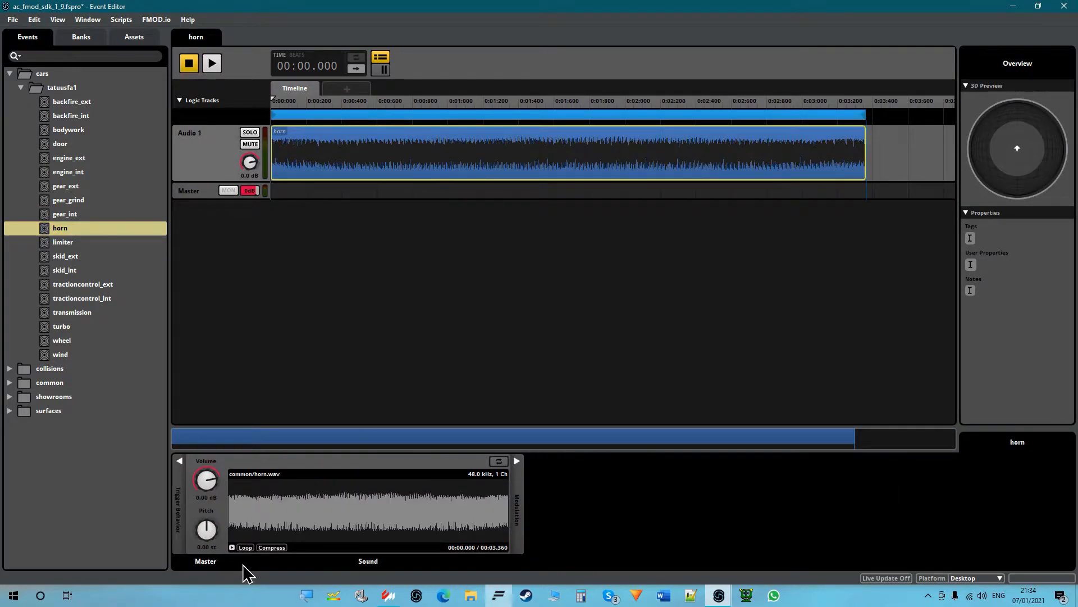
click(231, 548)
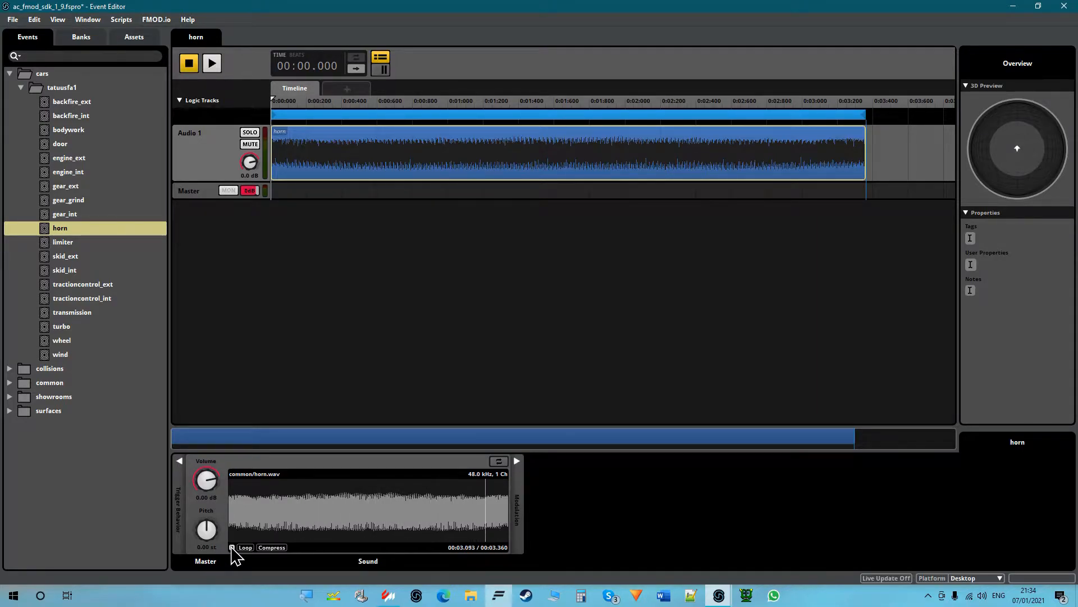
click(520, 141)
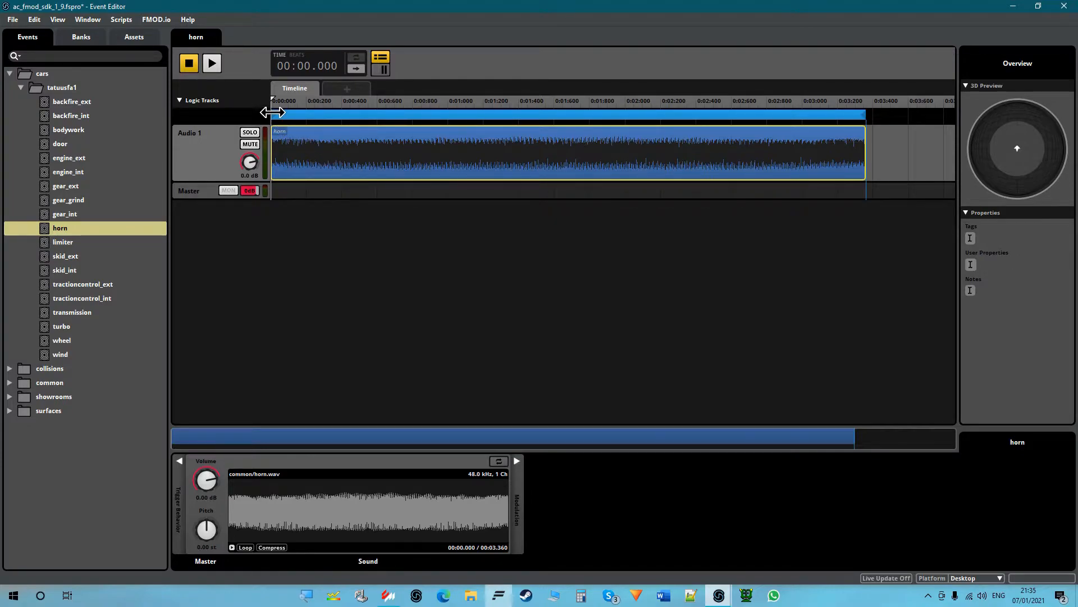
Check gear_grind's loop region, then try starting horn's loop region at about 0.5 s and restore it to the timeline start
click(93, 203)
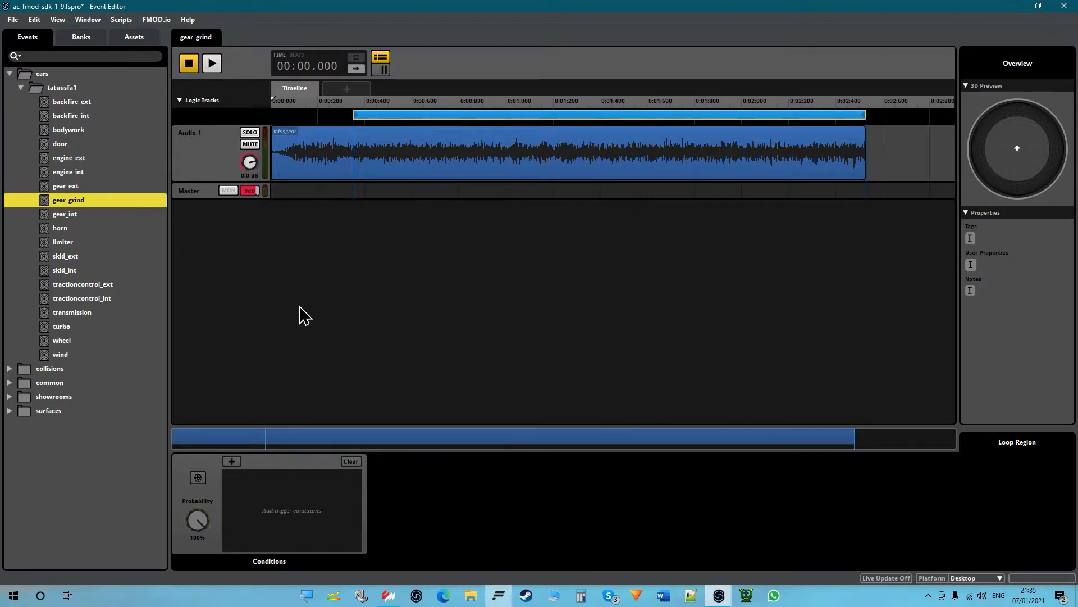
click(82, 229)
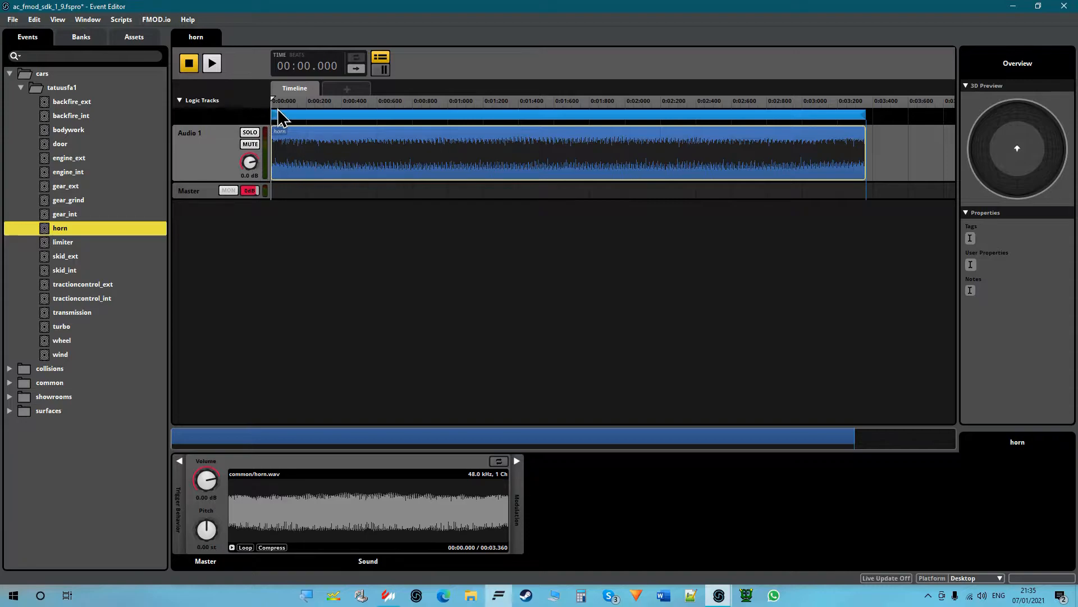
drag(271, 112, 359, 112)
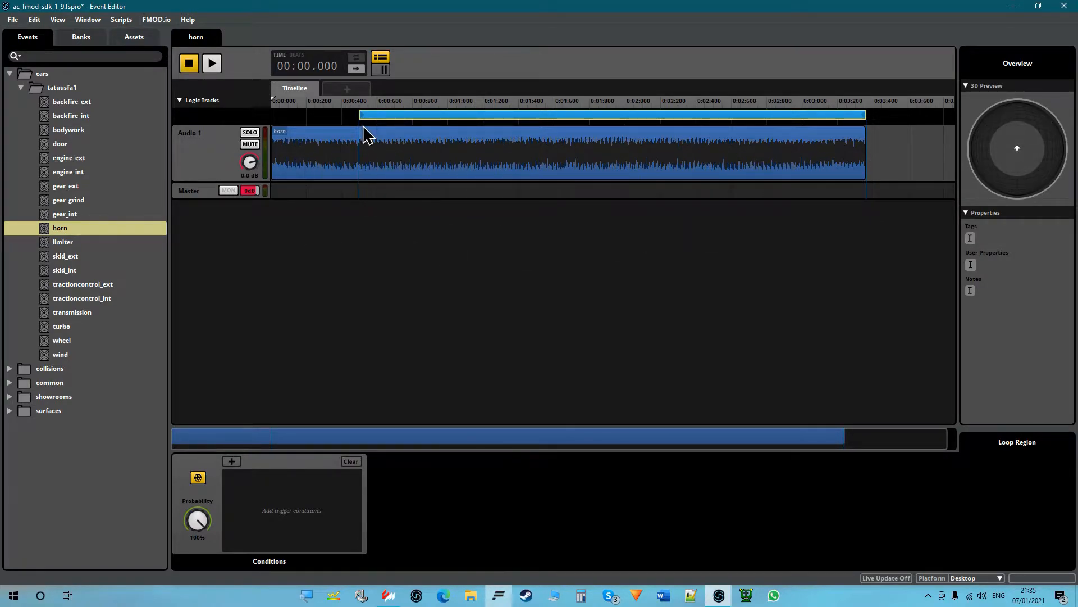
drag(359, 112, 245, 107)
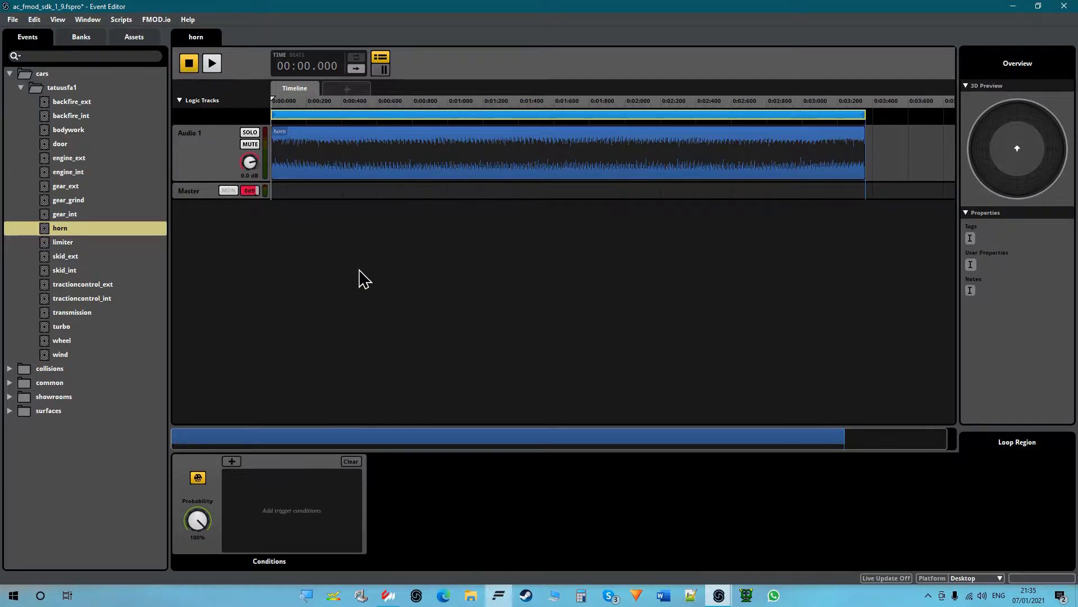
Open the limiter event and play its looping 500_limiter sound briefly
click(126, 242)
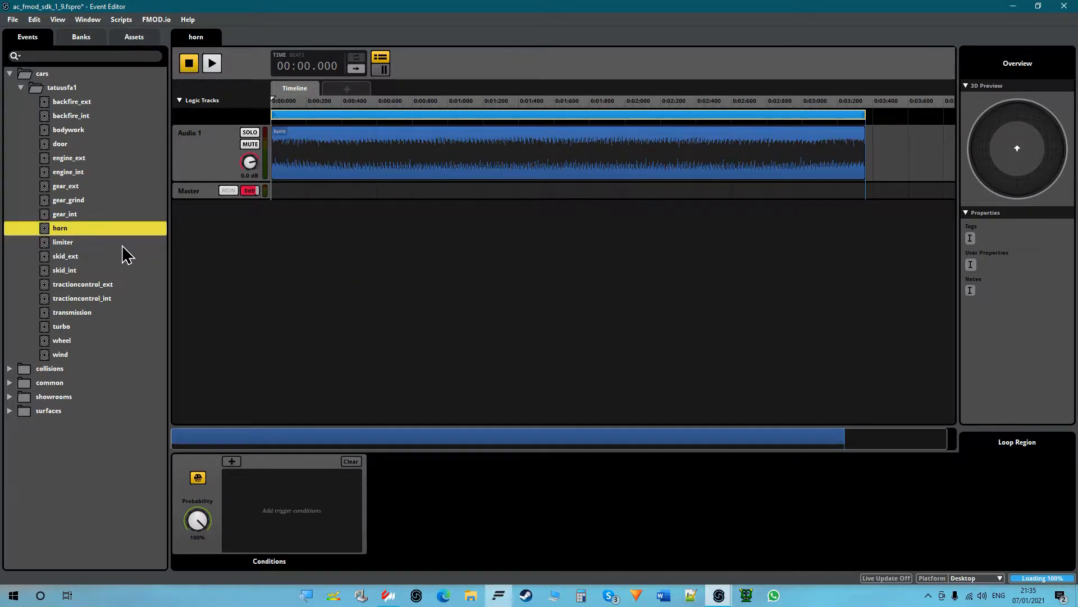
click(351, 179)
click(213, 65)
click(193, 64)
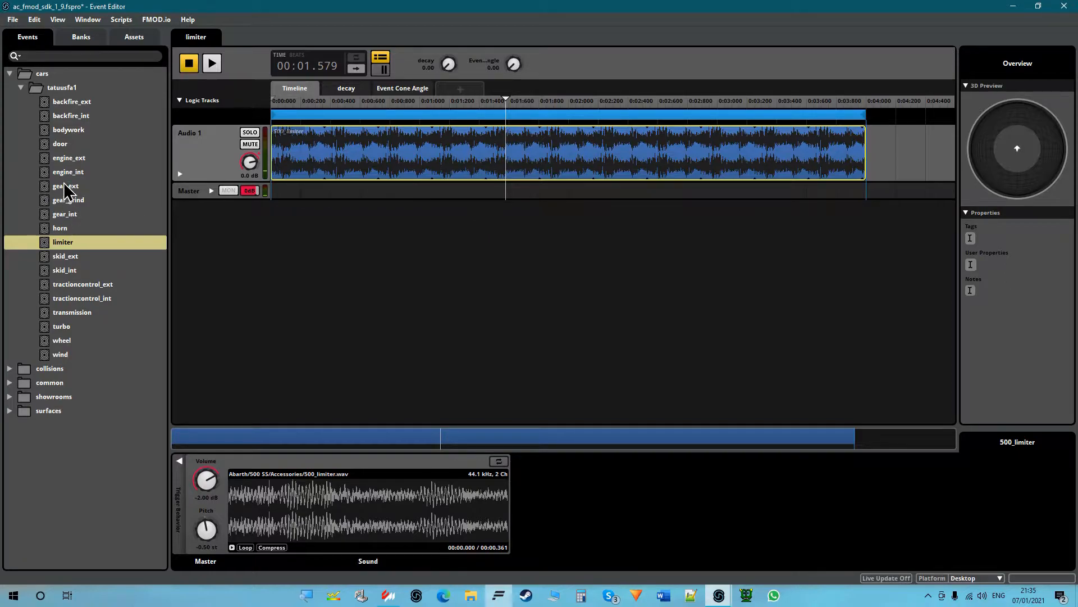
Compare the 500_limiter instrument on engine_int's 500ss load track with the one in the limiter event
click(76, 172)
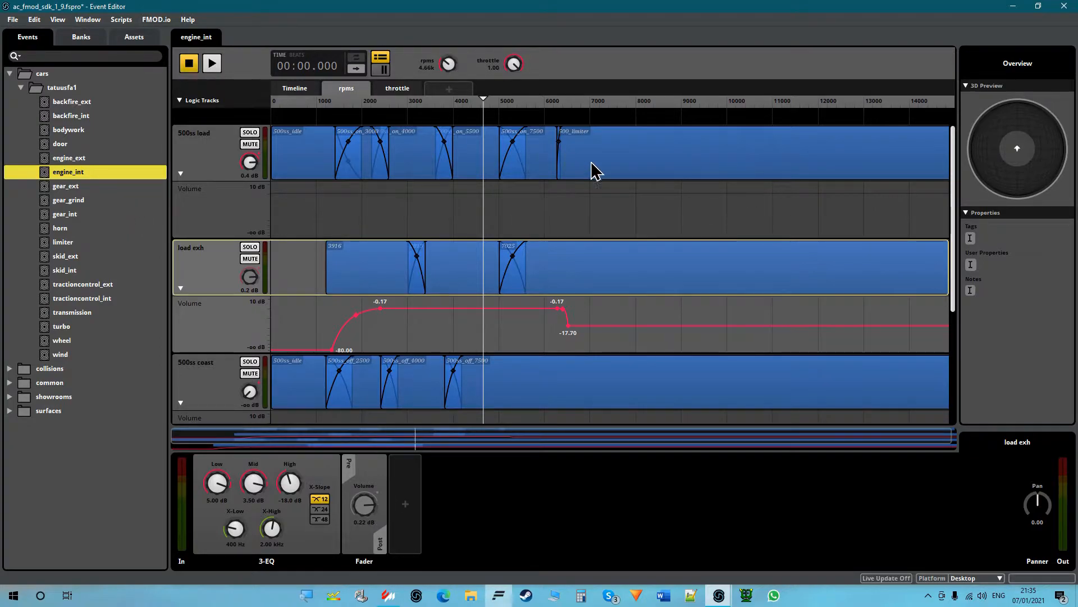
click(630, 152)
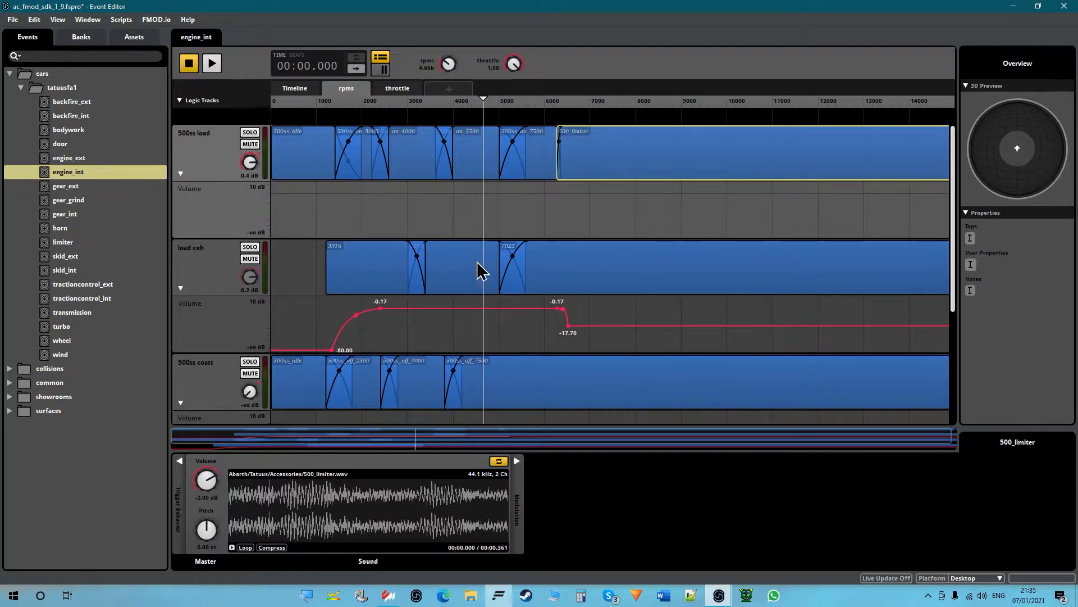
click(64, 243)
click(454, 225)
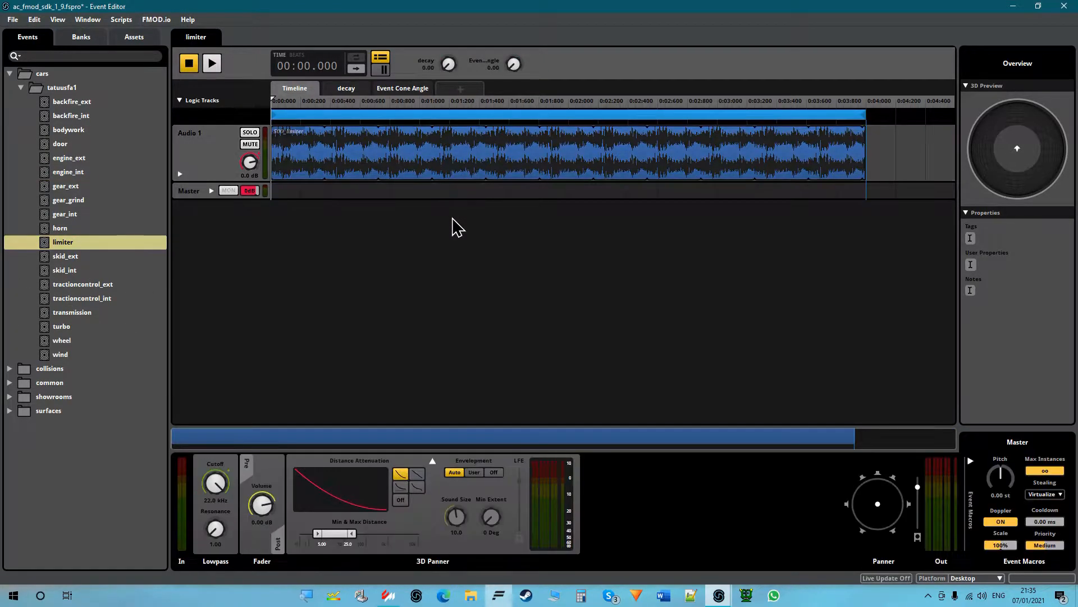
click(418, 173)
Expand Audio 1's automation in the limiter event and examine its volume curve on the decay parameter against the other sheets
click(346, 88)
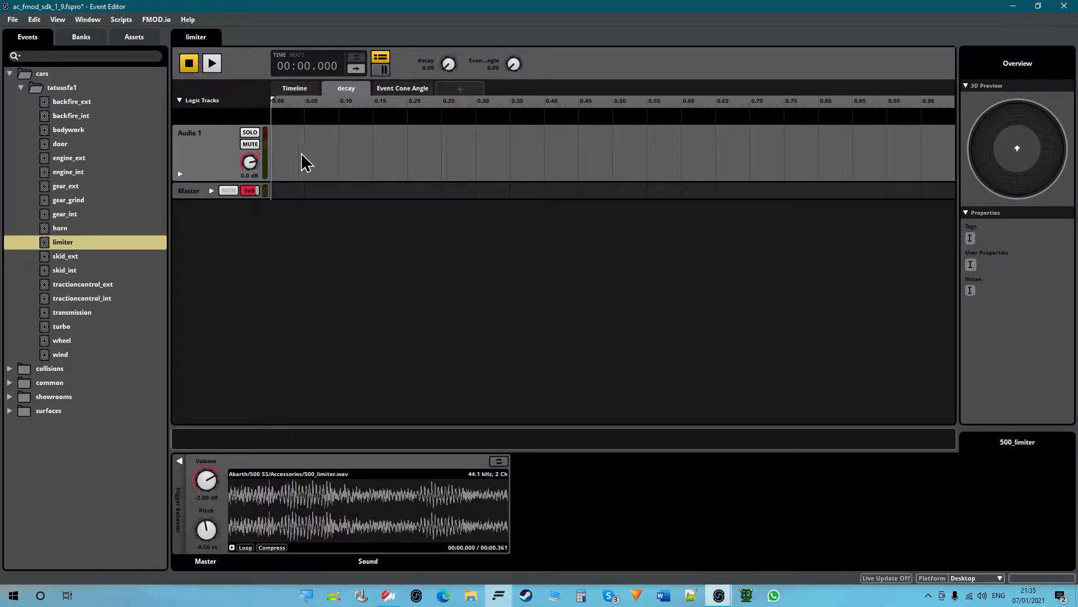
click(181, 174)
click(181, 174)
click(180, 174)
click(404, 89)
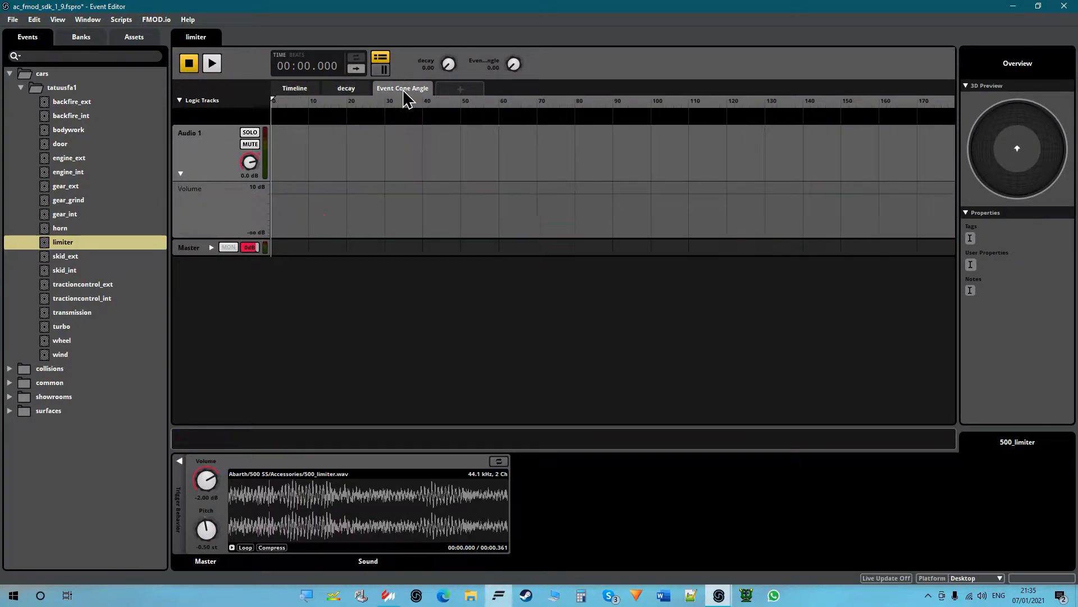
click(349, 91)
click(287, 89)
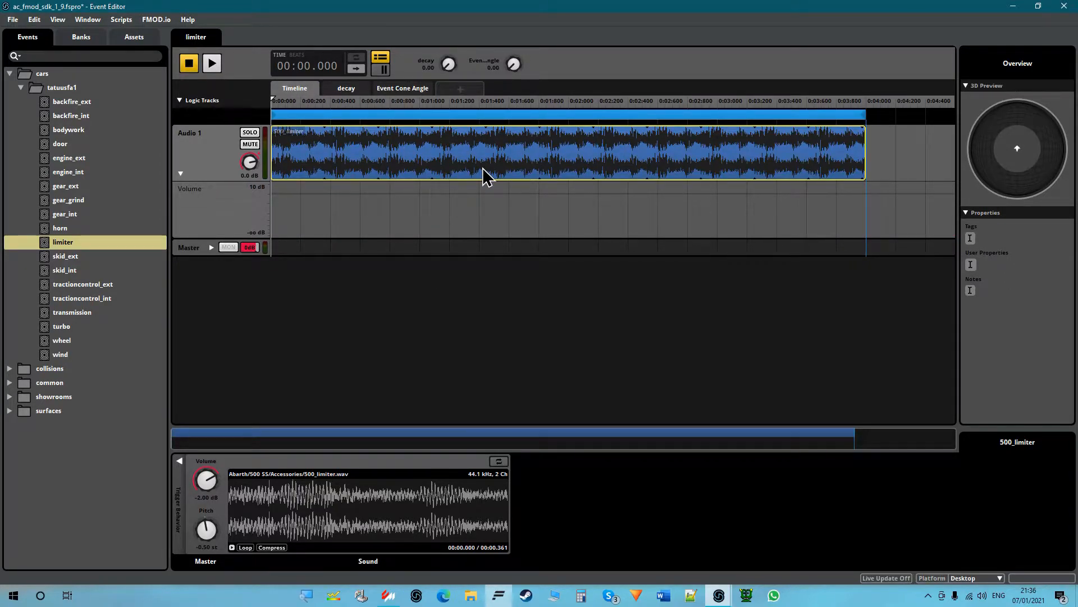
click(346, 91)
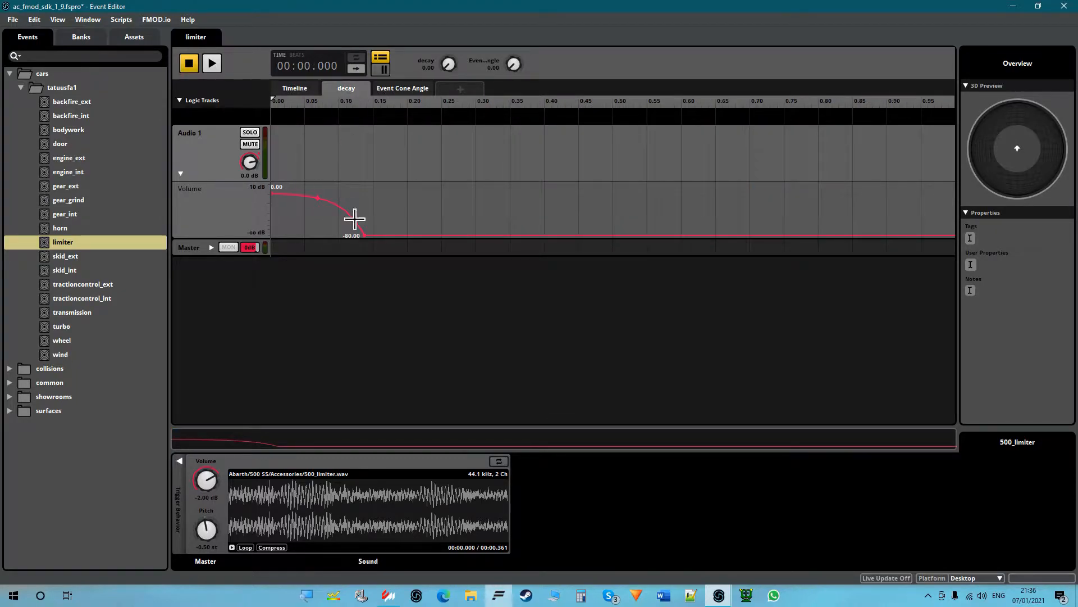
click(425, 90)
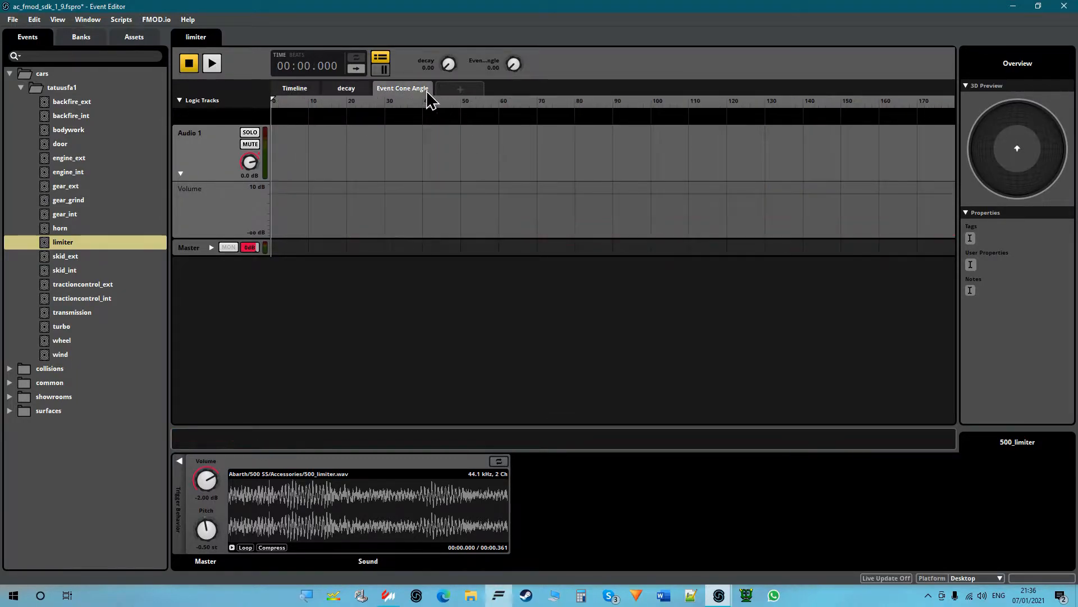
click(352, 105)
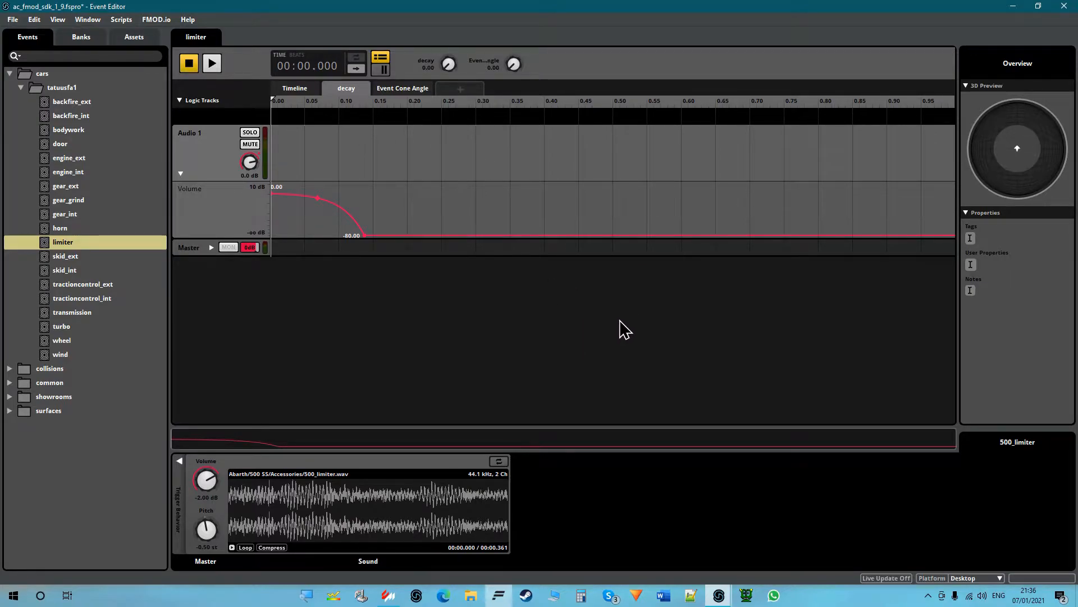
Expand the Master track's automation on the limiter's Event Cone Angle sheet to examine the lowpass cutoff curve
click(410, 91)
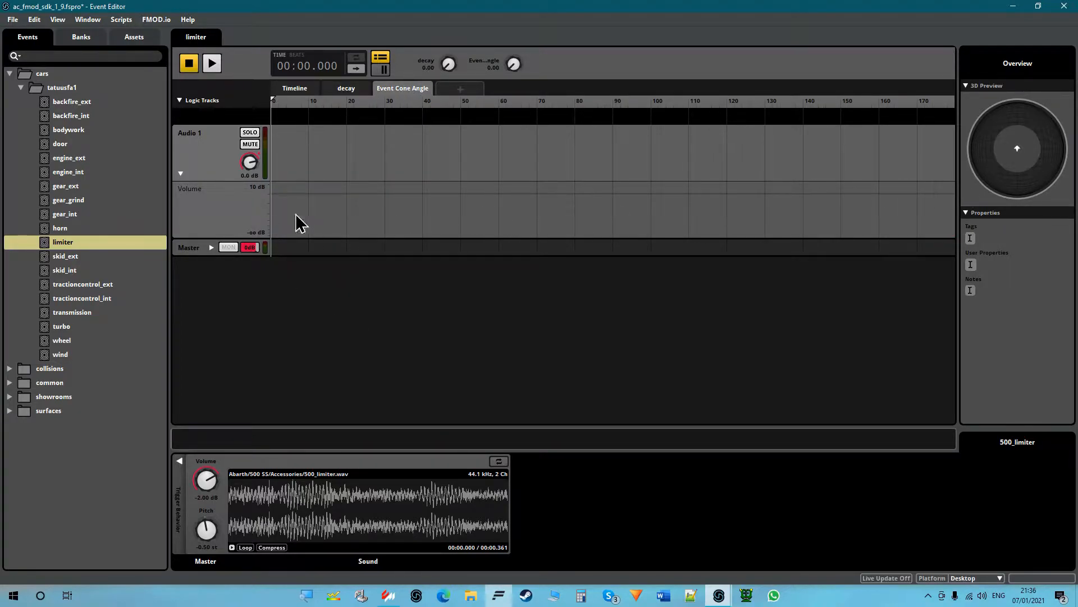
click(219, 153)
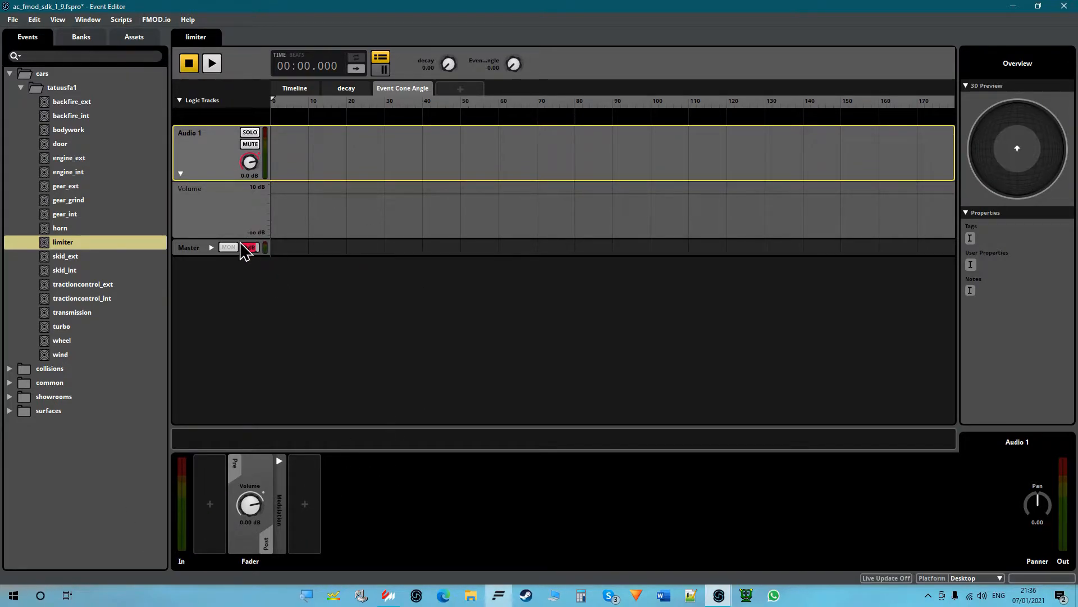
click(211, 247)
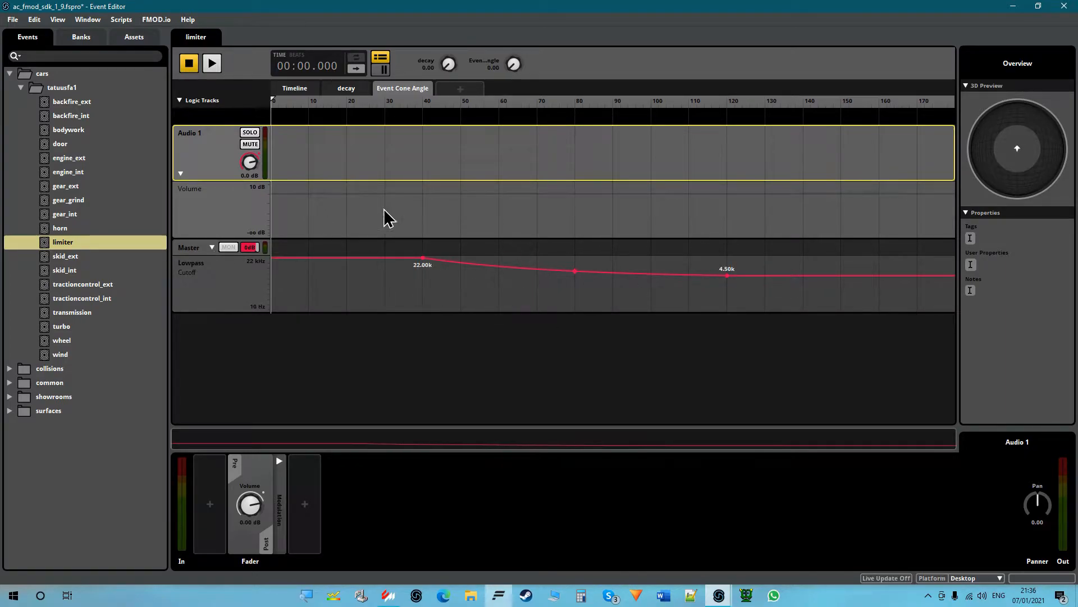
Review engine_int's tracks on the rpms sheet and the load and coast volume curves on the throttle sheet
click(117, 172)
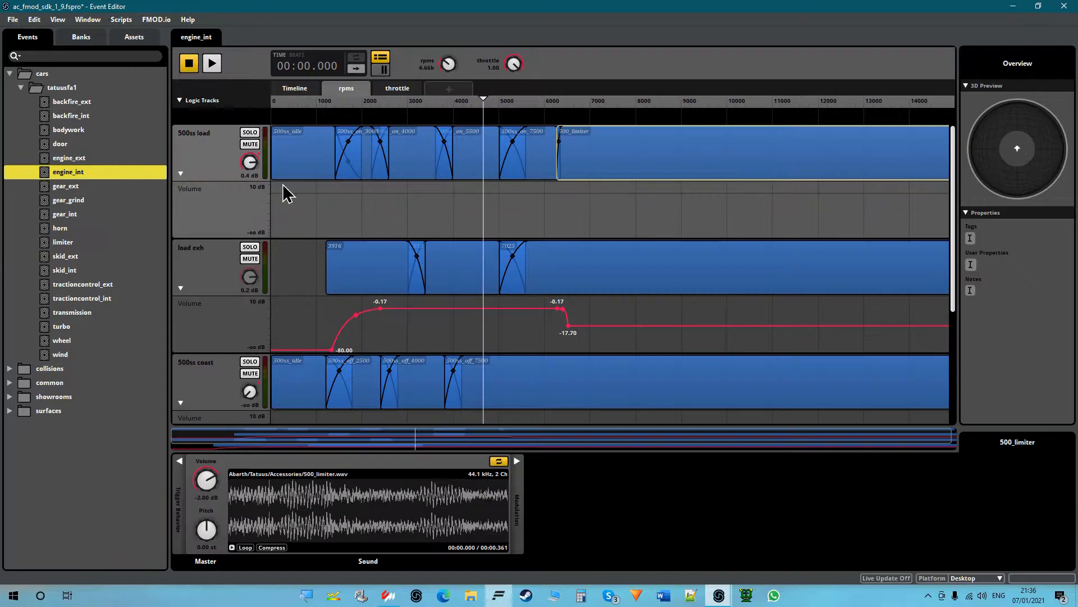
scroll(602, 238, down, 3)
scroll(602, 238, up, 3)
click(389, 90)
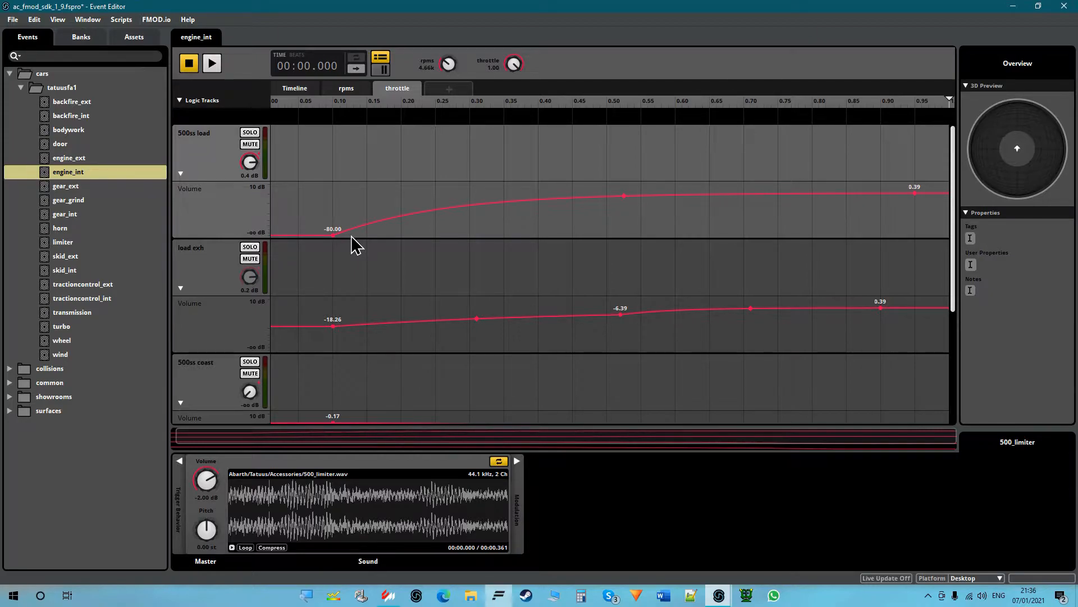
scroll(355, 245, down, 5)
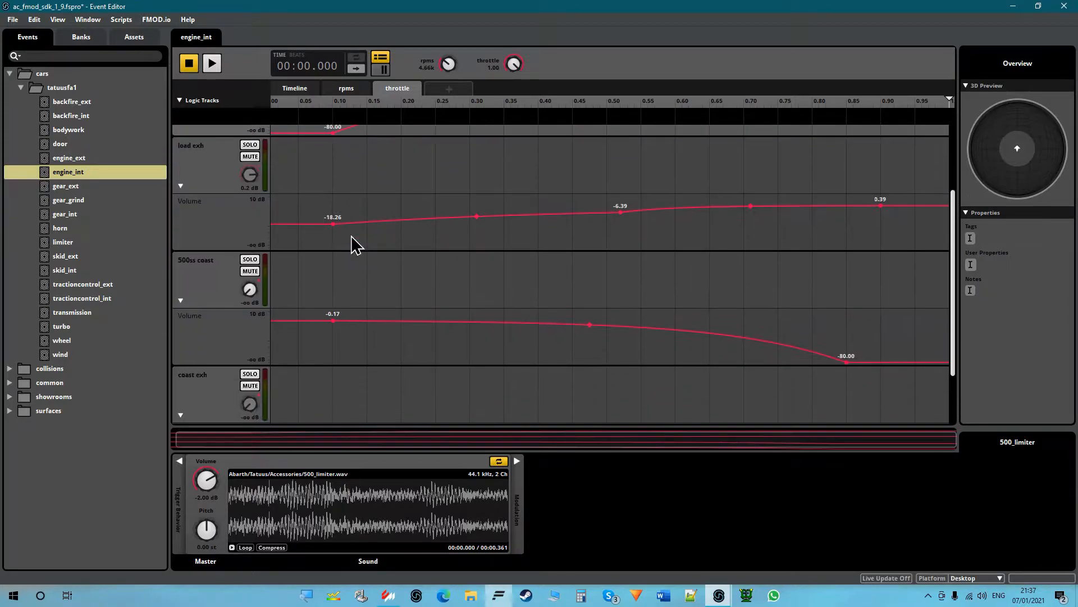
scroll(463, 332, up, 5)
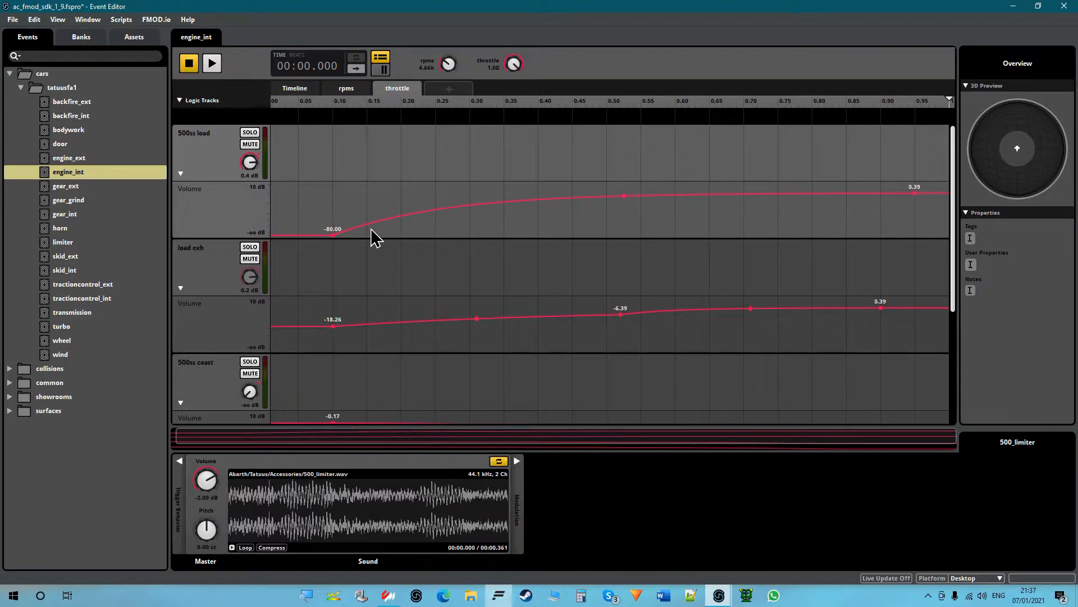
scroll(657, 250, down, 5)
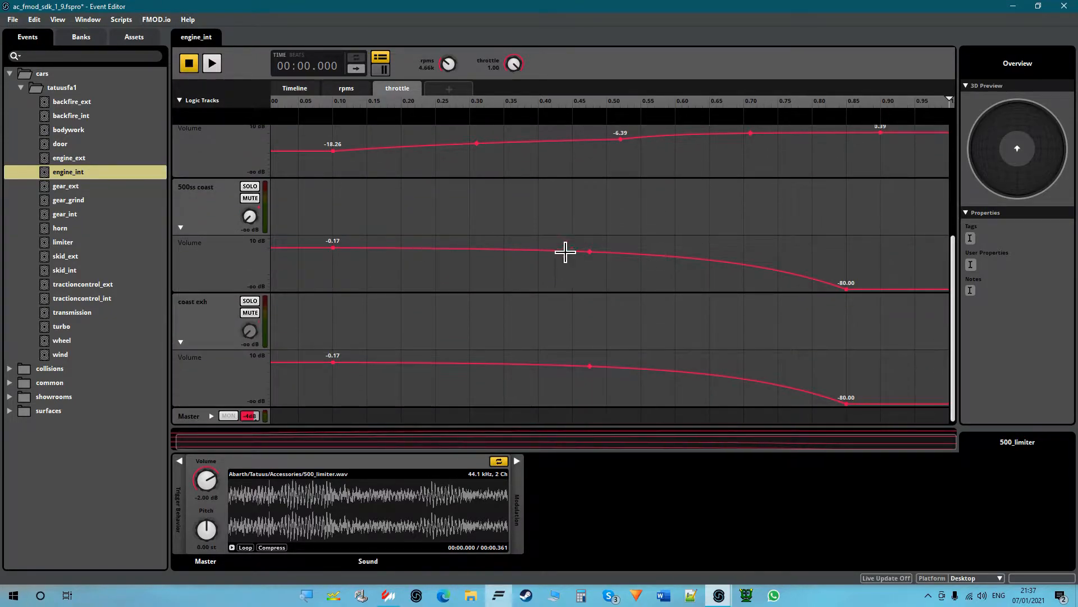
Inspect the effect chains of engine_int's coast exh, 500ss coast, load exh and 500ss load tracks
click(212, 339)
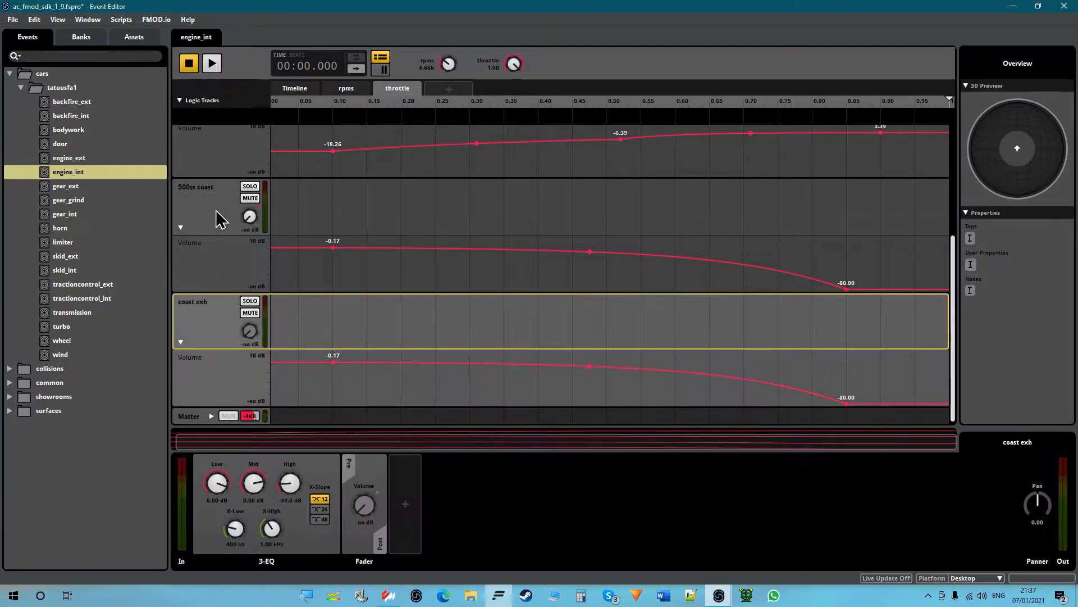
click(222, 221)
scroll(217, 217, up, 5)
click(218, 275)
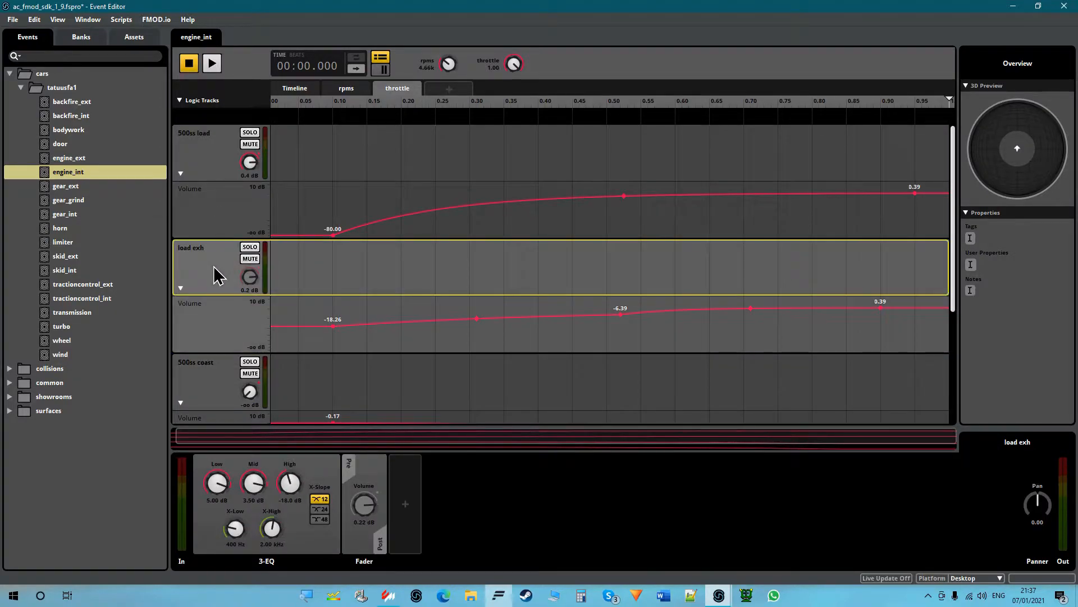
click(213, 168)
Expand the Master track's automation on engine_int's throttle sheet
scroll(348, 191, down, 3)
scroll(348, 191, down, 2)
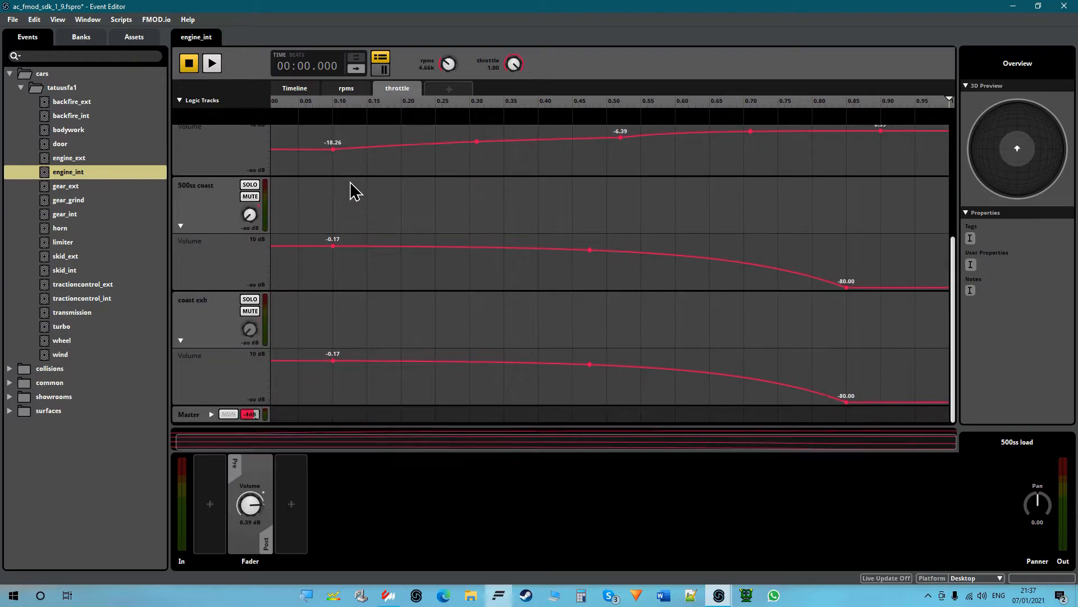
click(213, 417)
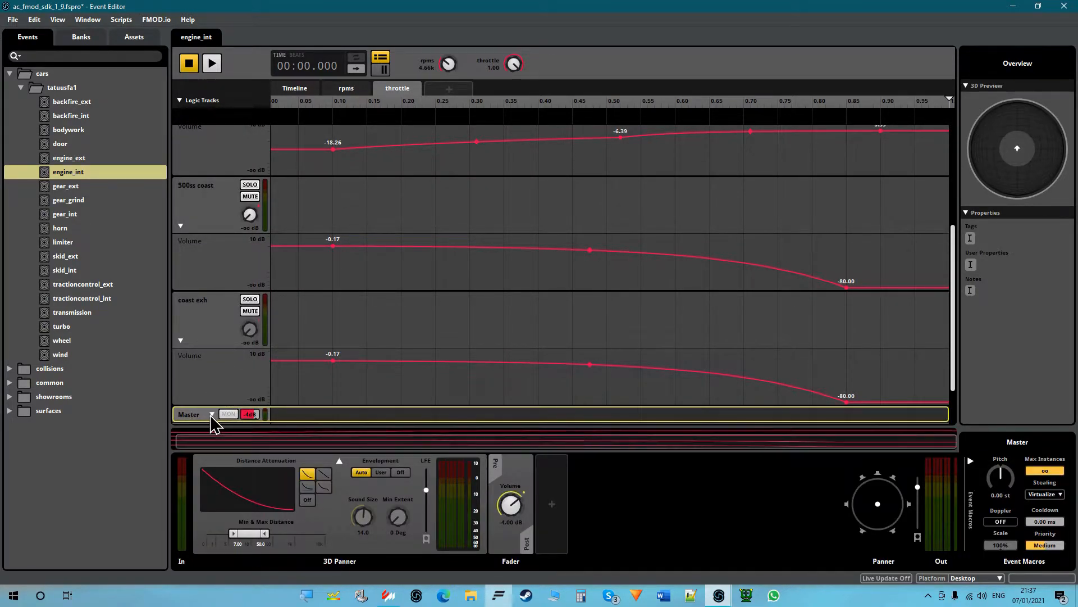
Expand the Master track's automation and review engine_int's load, coast and Master tracks on the rpms sheet
click(212, 414)
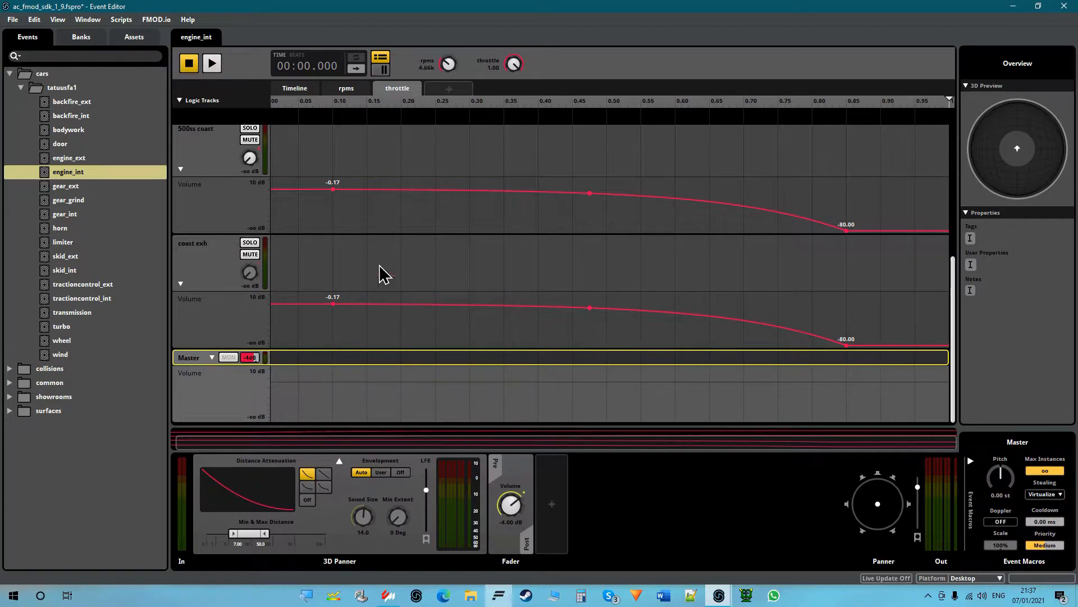
click(351, 90)
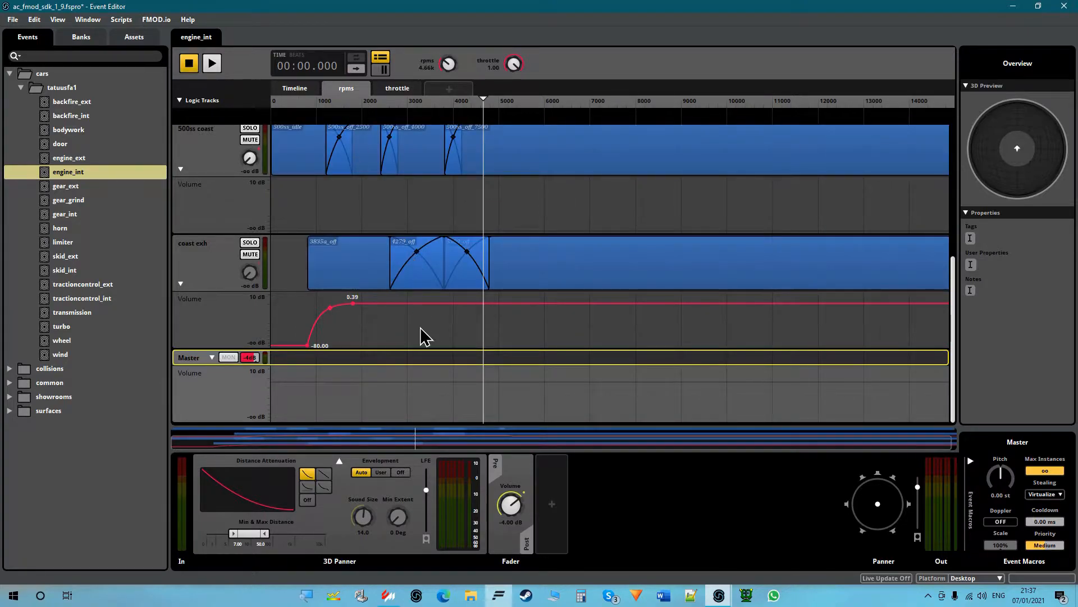
scroll(426, 346, up, 3)
scroll(427, 346, up, 3)
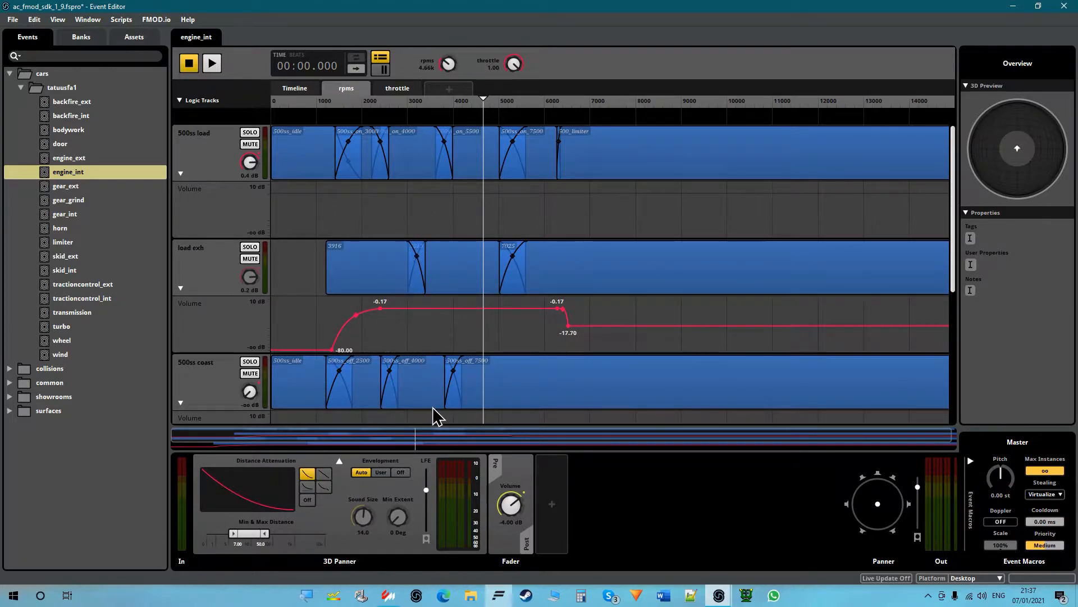
scroll(448, 356, down, 5)
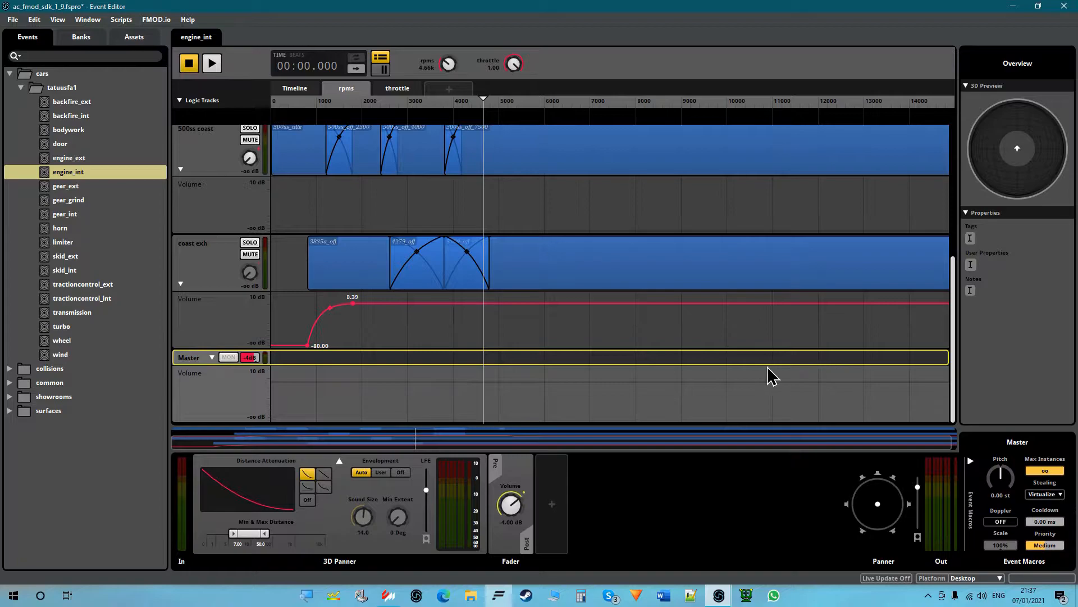
scroll(569, 203, up, 4)
scroll(498, 335, down, 4)
Try an FMOD 3-EQ effect with its Low gain at -6 dB on engine_int's Master track, and remove the effect
right_click(561, 464)
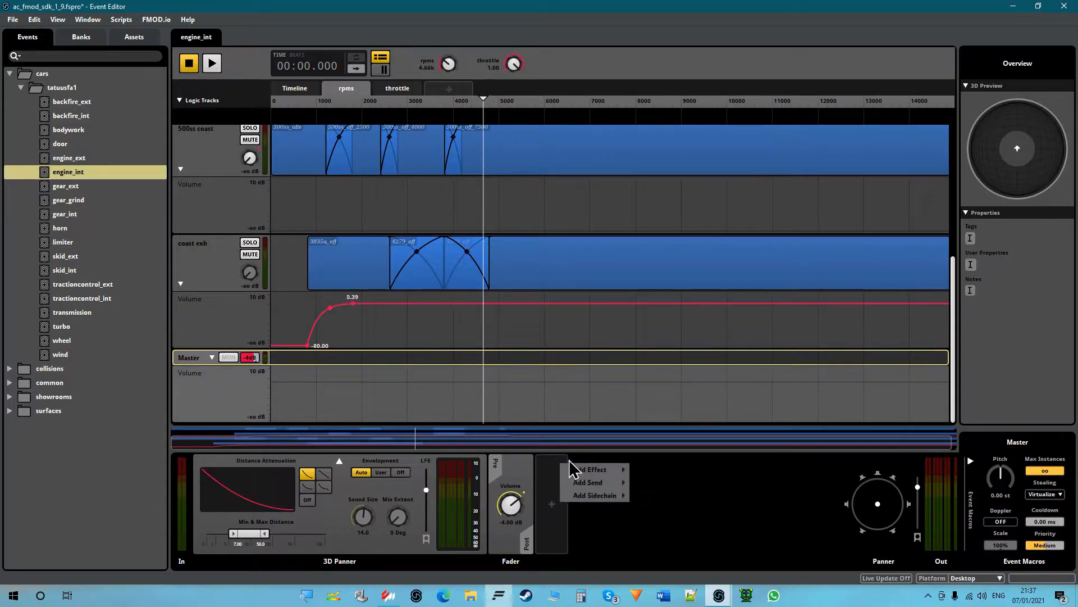
mouse_move(590, 484)
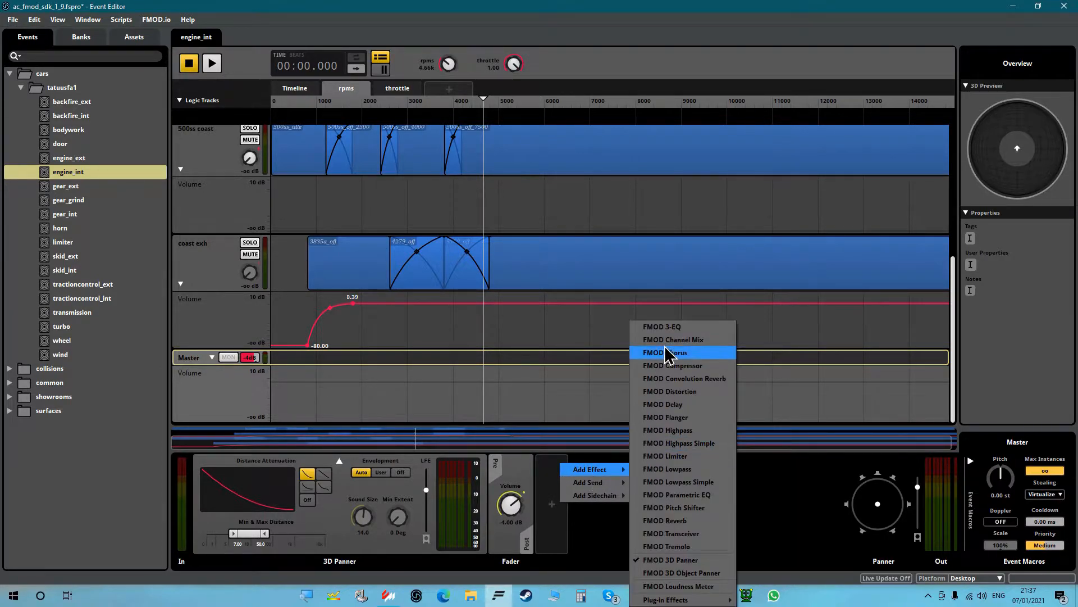
click(671, 333)
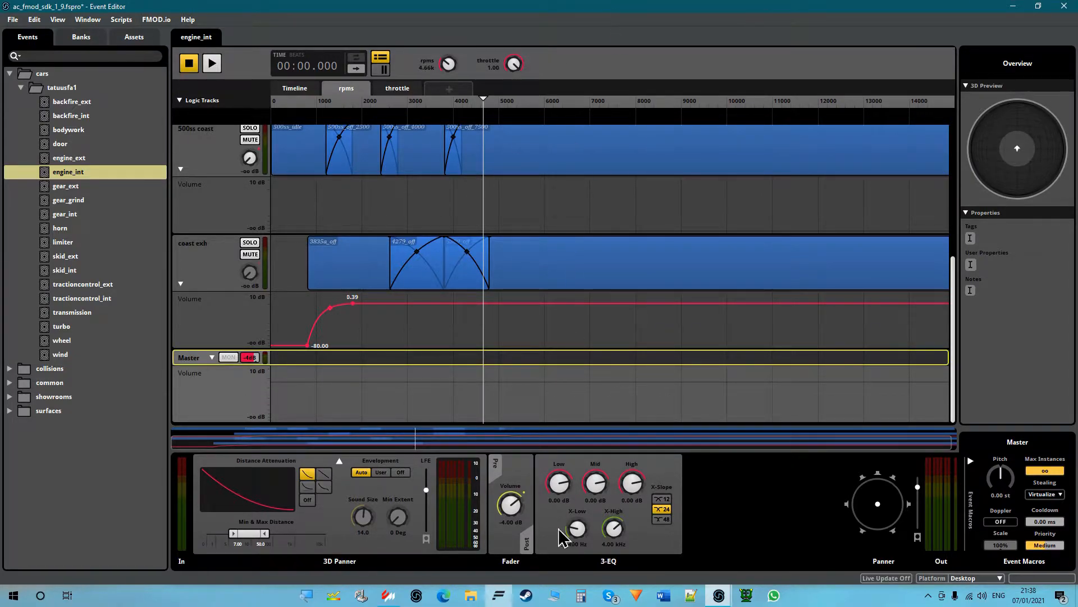
drag(560, 483, 560, 478)
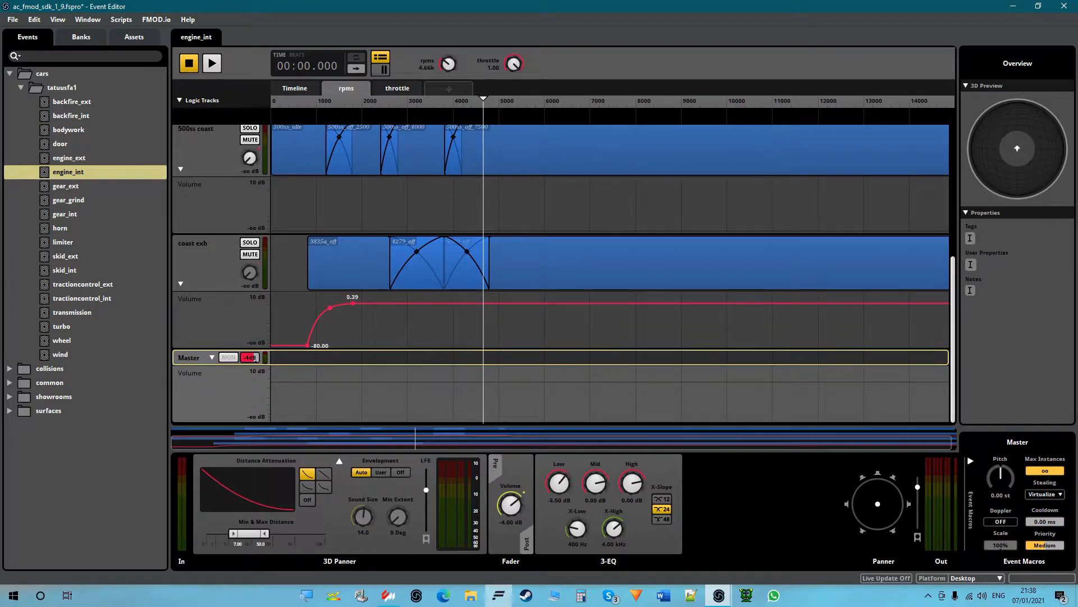
right_click(665, 470)
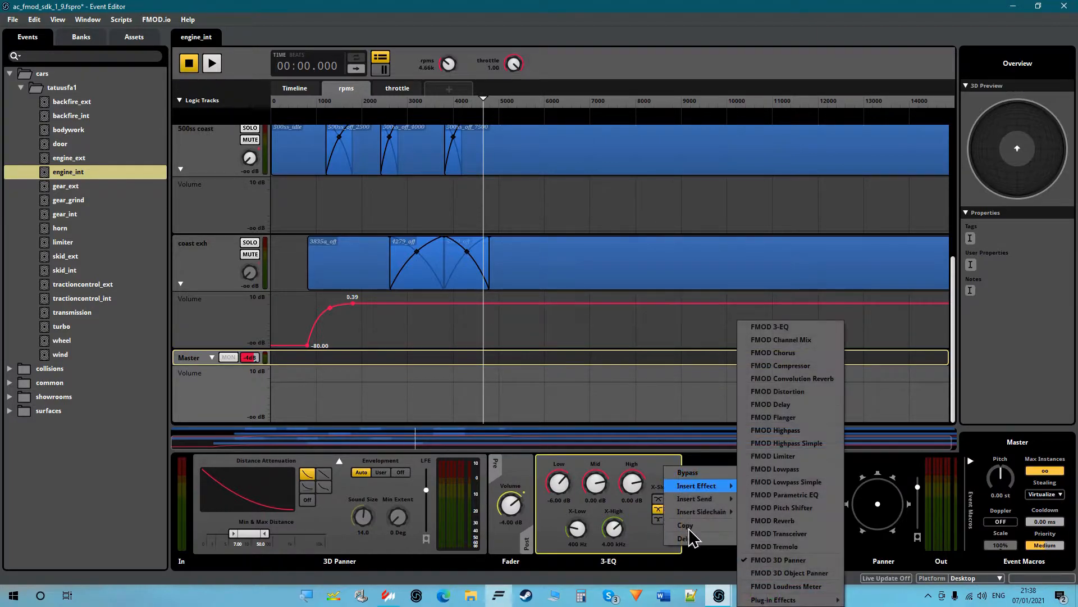
click(696, 540)
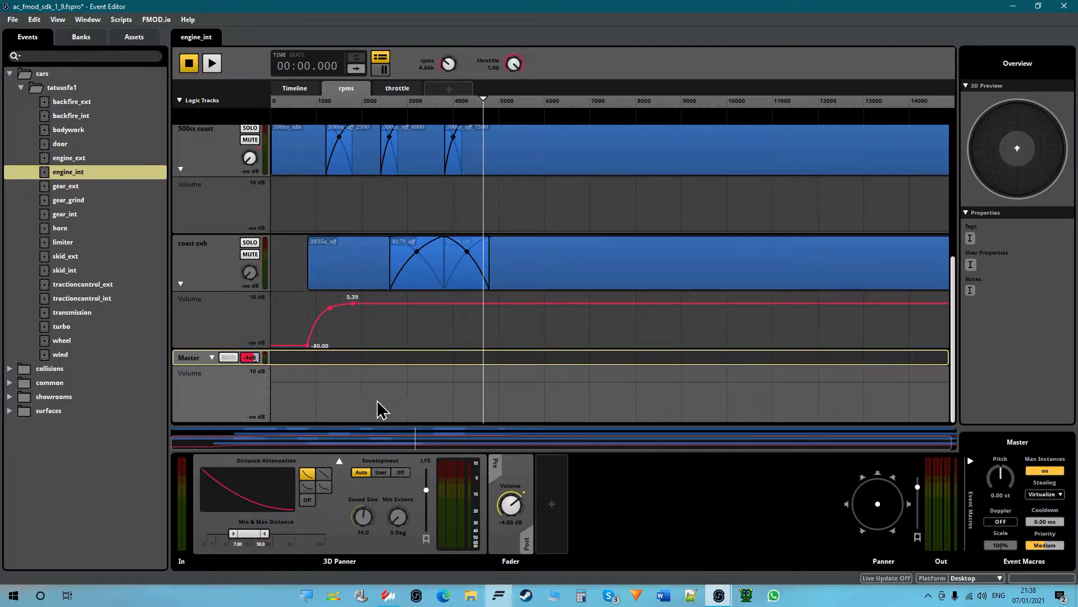
Open the volume value of engine_int's Master track for editing
double_click(249, 355)
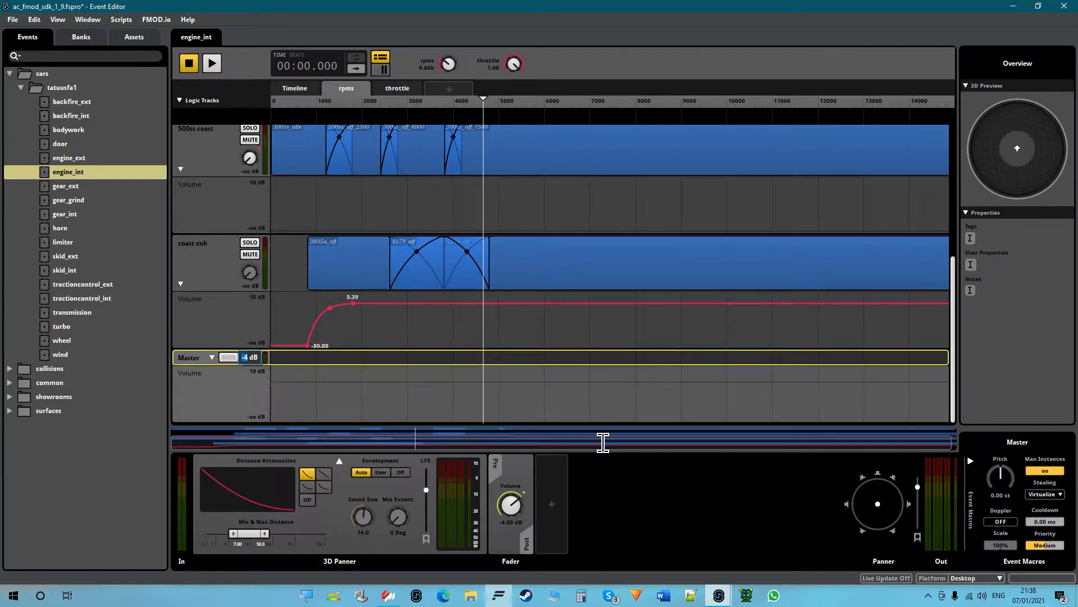
click(647, 480)
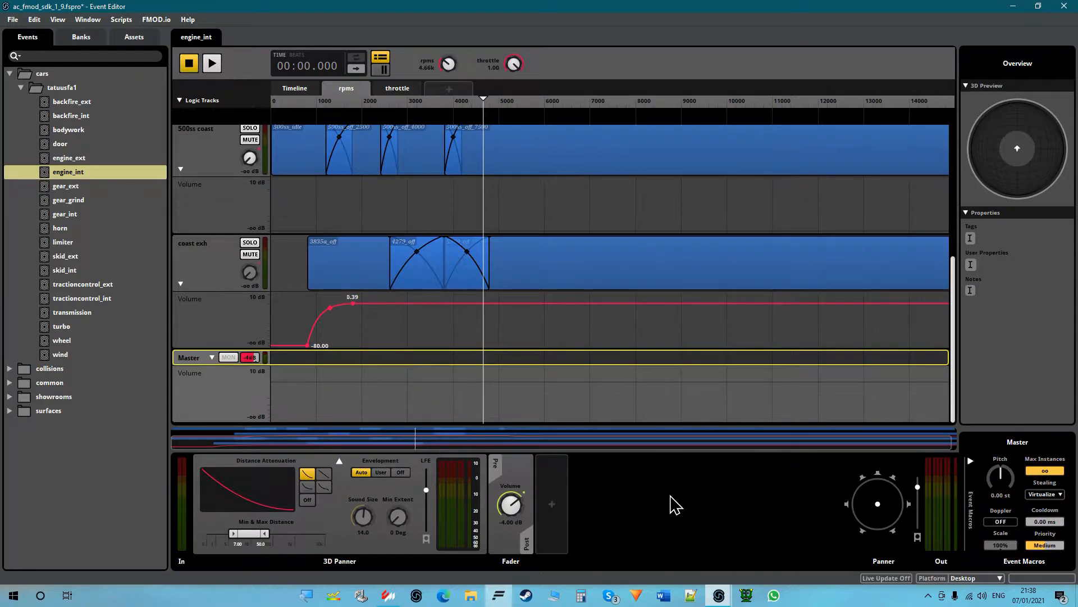
scroll(589, 312, up, 5)
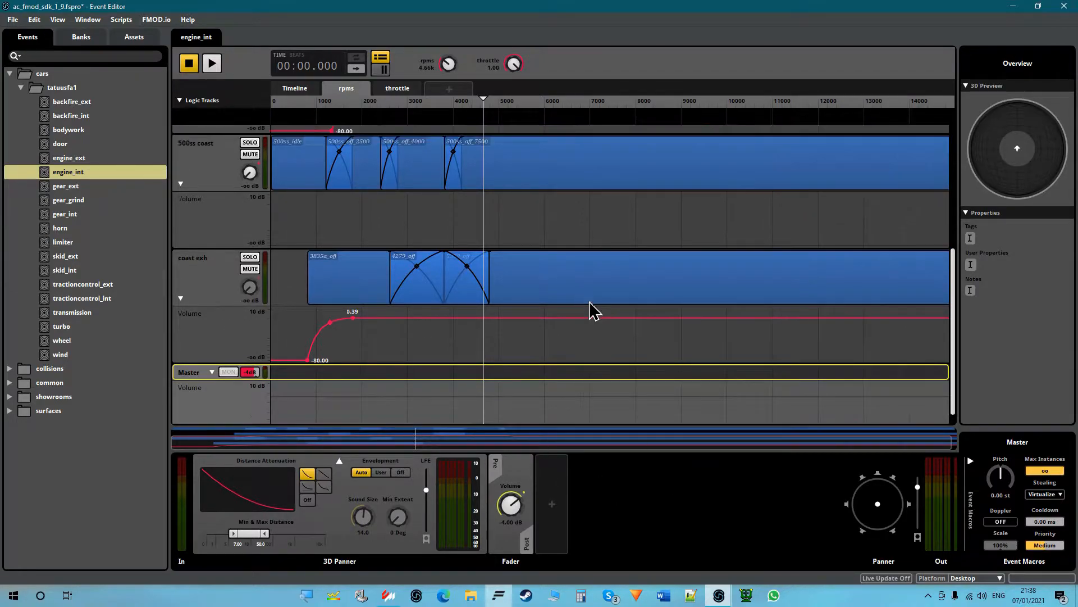
scroll(597, 319, down, 3)
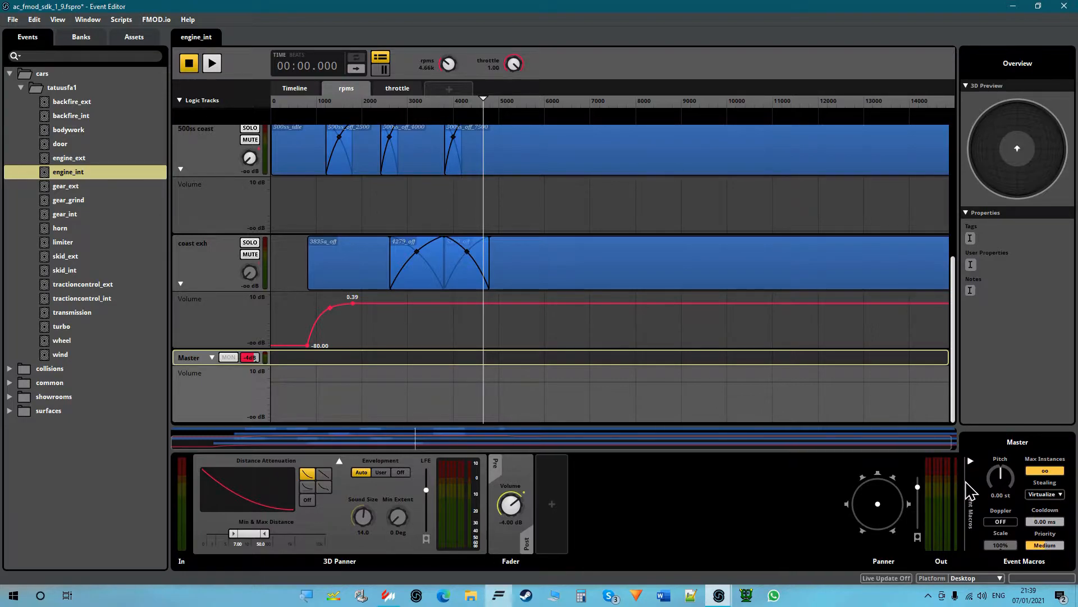
Inspect the 5369_off instrument's Autopitch modulation and the 4279_off and 500ss_off_7500 instruments on engine_int's coast tracks
click(592, 290)
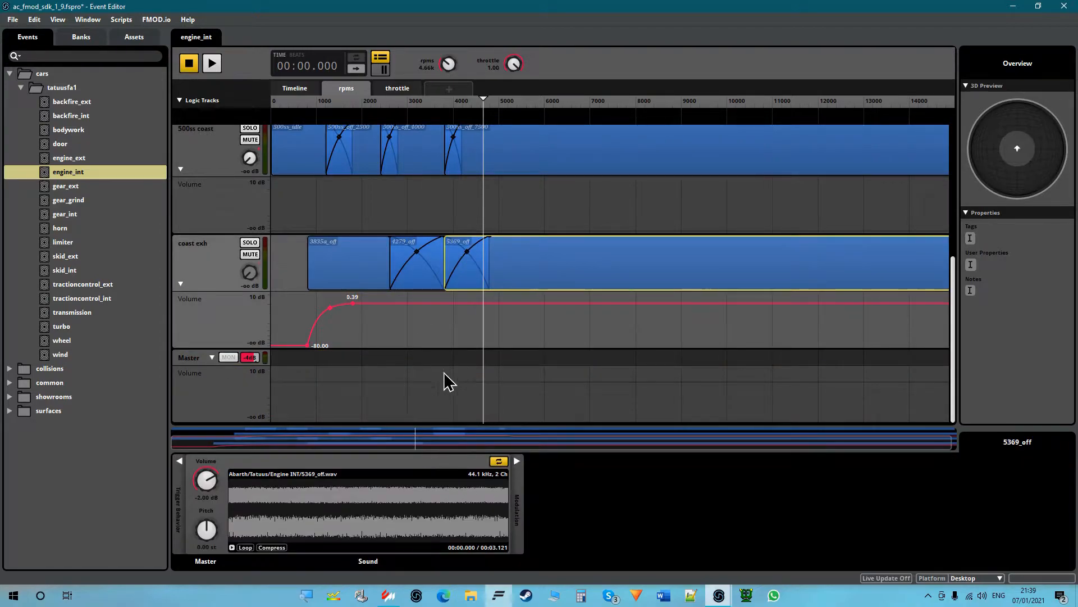
click(517, 462)
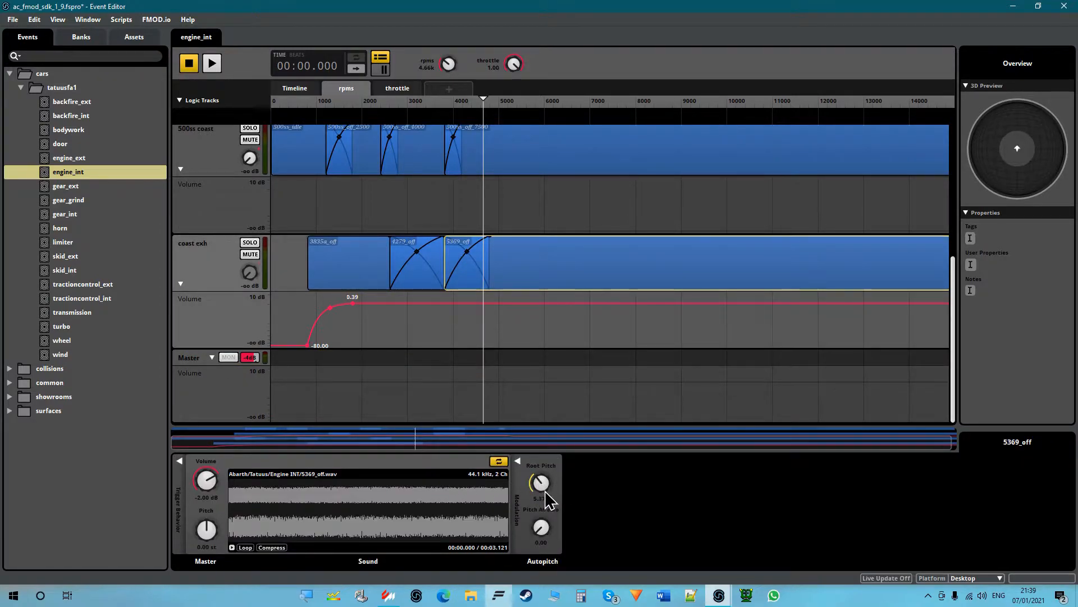
click(422, 269)
click(652, 161)
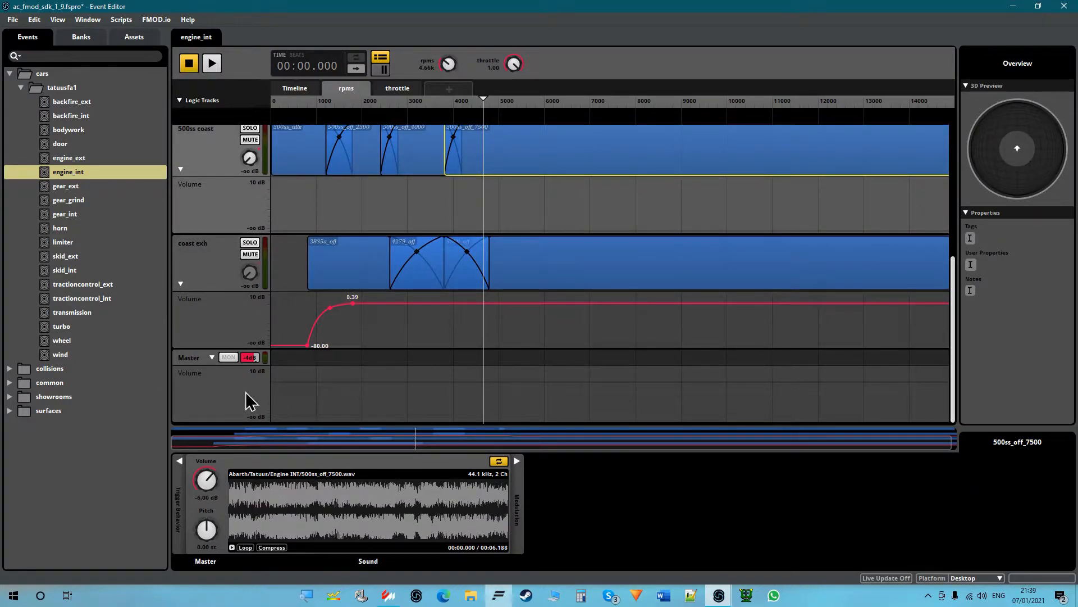
Compare the Master track effect chains of engine_int and engine_ext
click(181, 362)
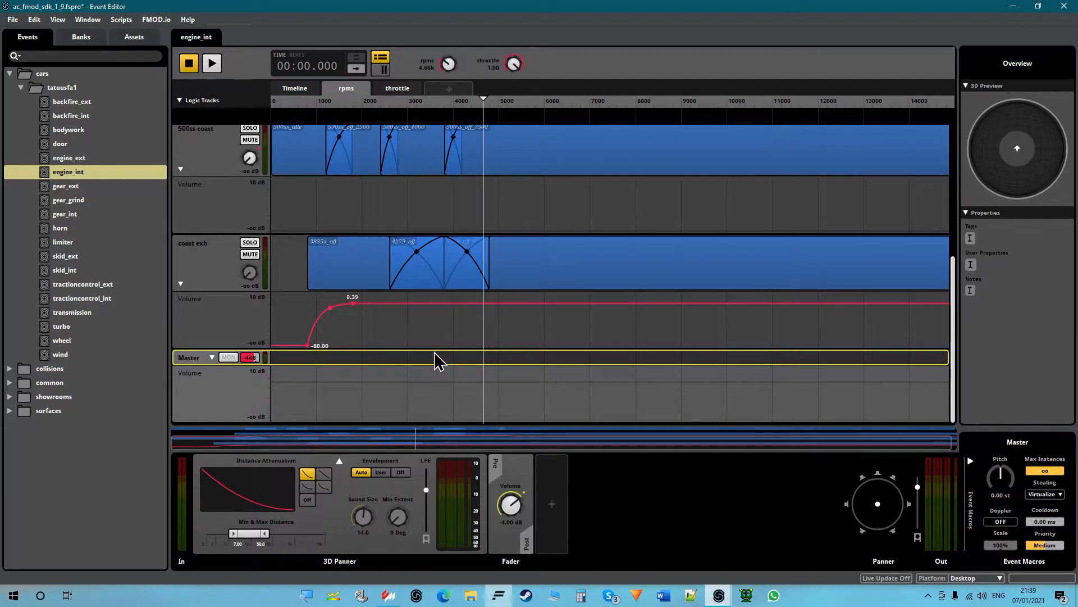
click(110, 159)
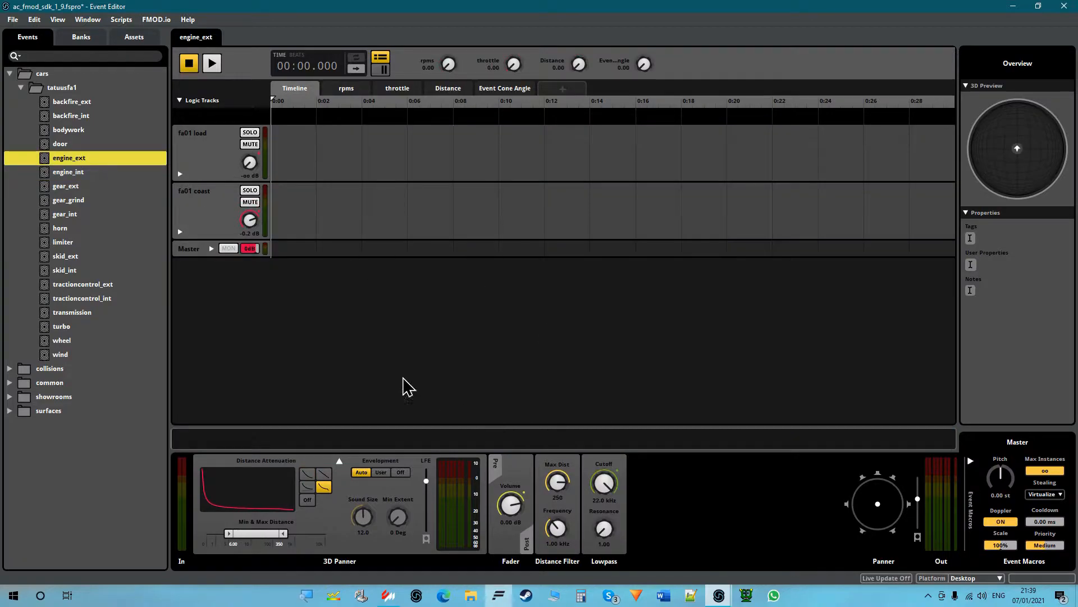
click(197, 252)
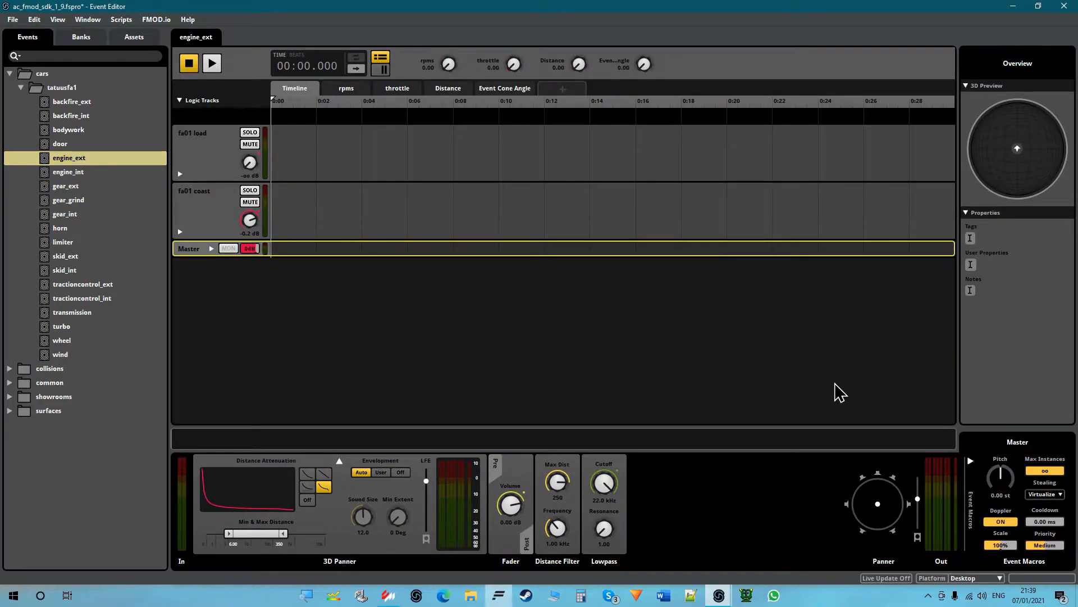
click(87, 174)
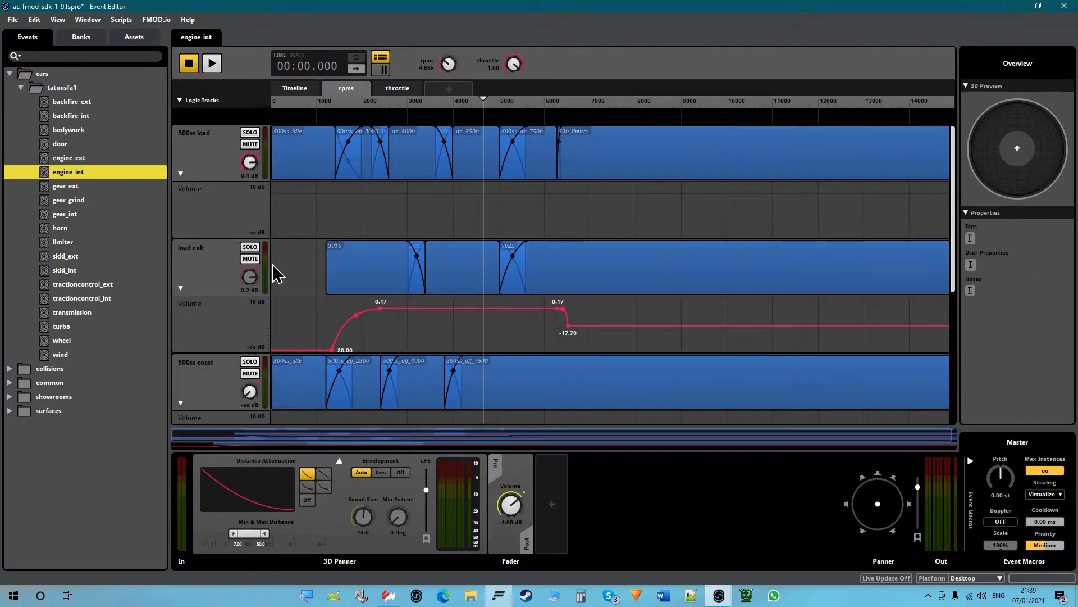
Inspect the audio instruments of the skid_ext and skid_int events
click(102, 257)
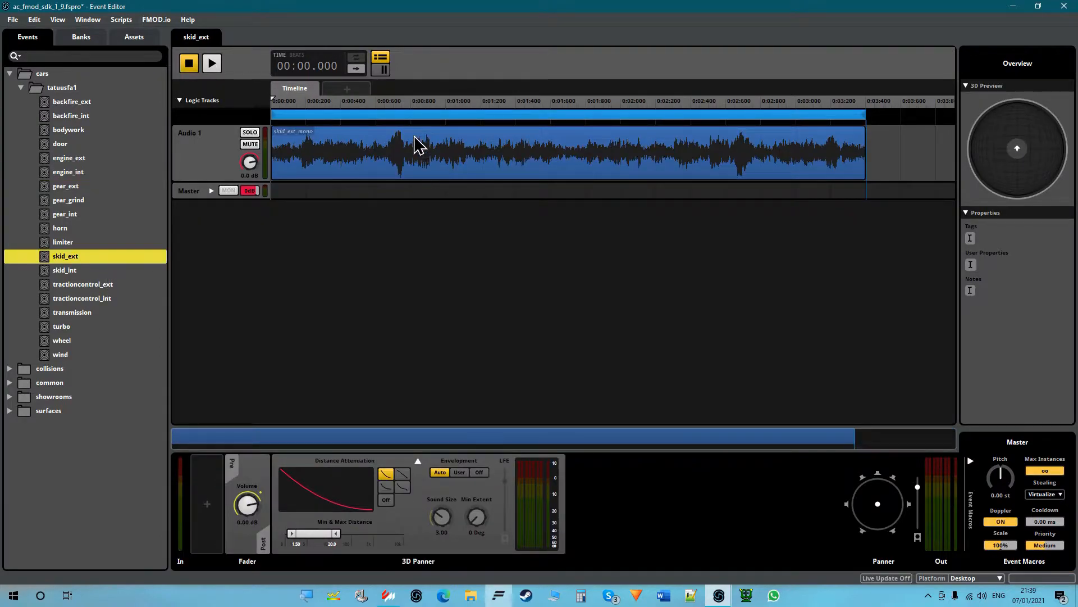
click(443, 160)
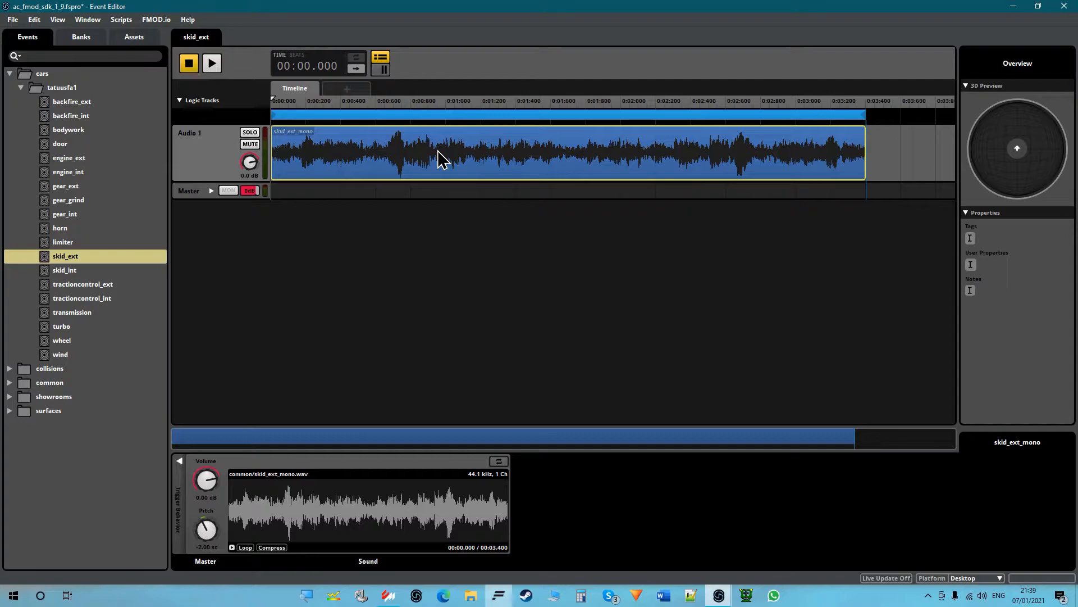
click(389, 163)
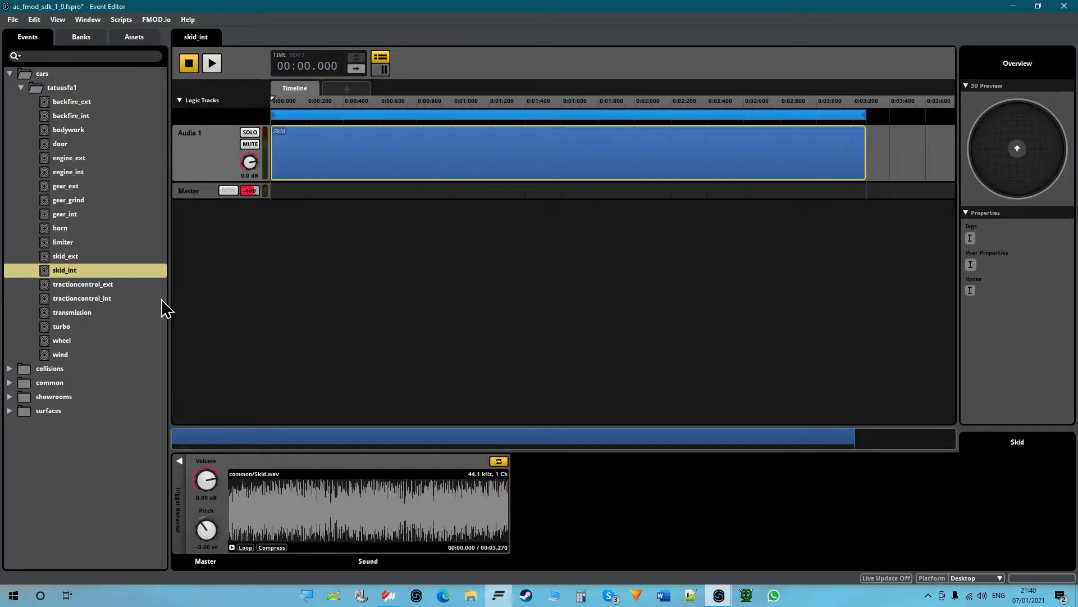
Open the tractioncontrol_int event, inspect its traction_control instrument and play the event
click(141, 290)
click(142, 304)
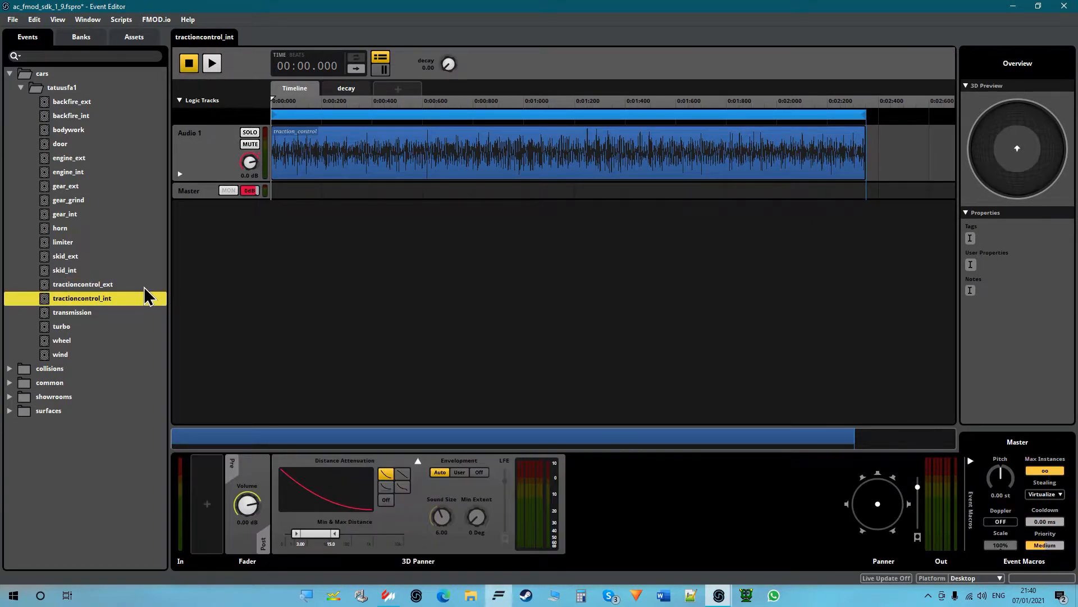
click(374, 176)
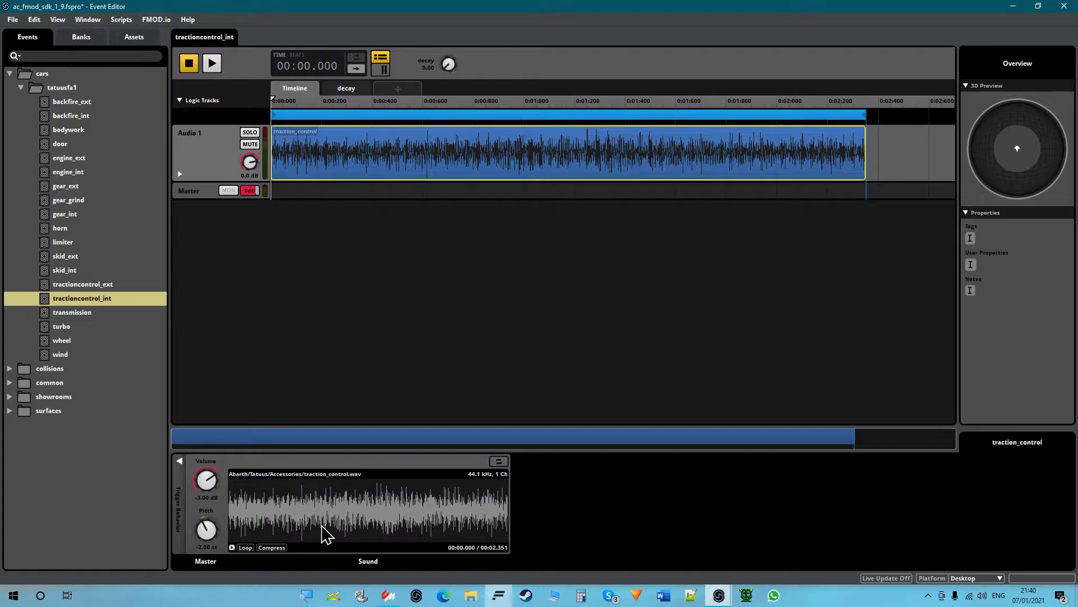
click(213, 63)
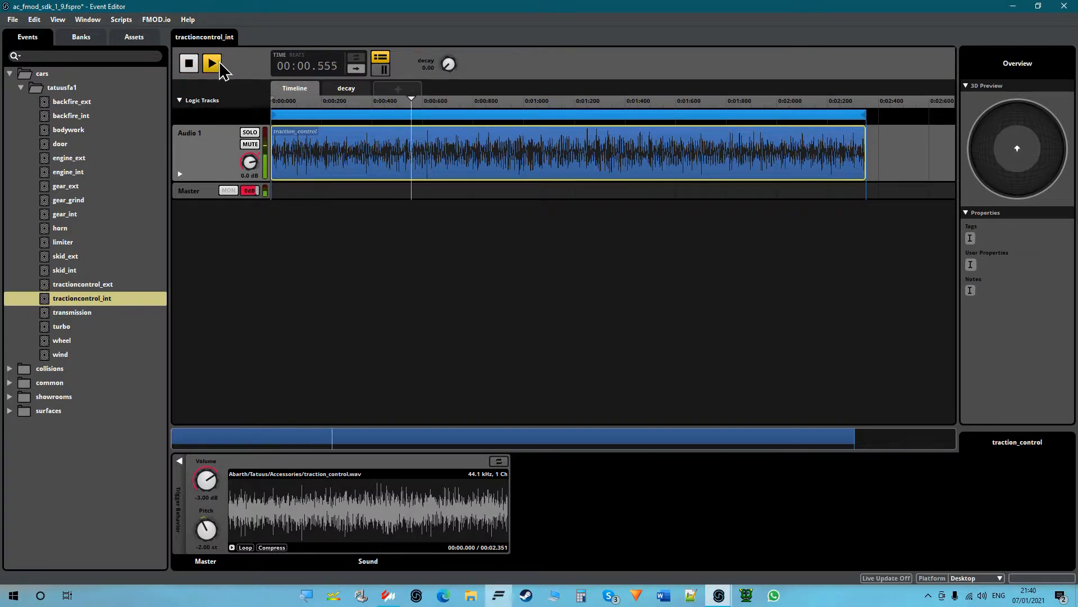
Expand Audio 1's volume automation on tractioncontrol_int's decay sheet and sweep the decay parameter during playback
click(364, 89)
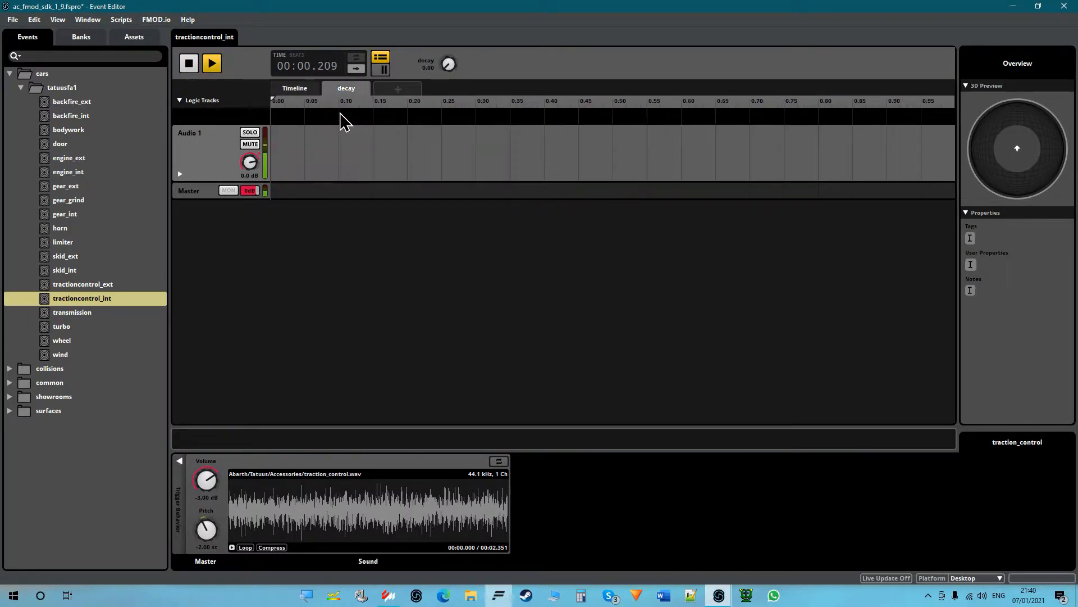
click(180, 173)
click(282, 105)
drag(284, 104, 198, 272)
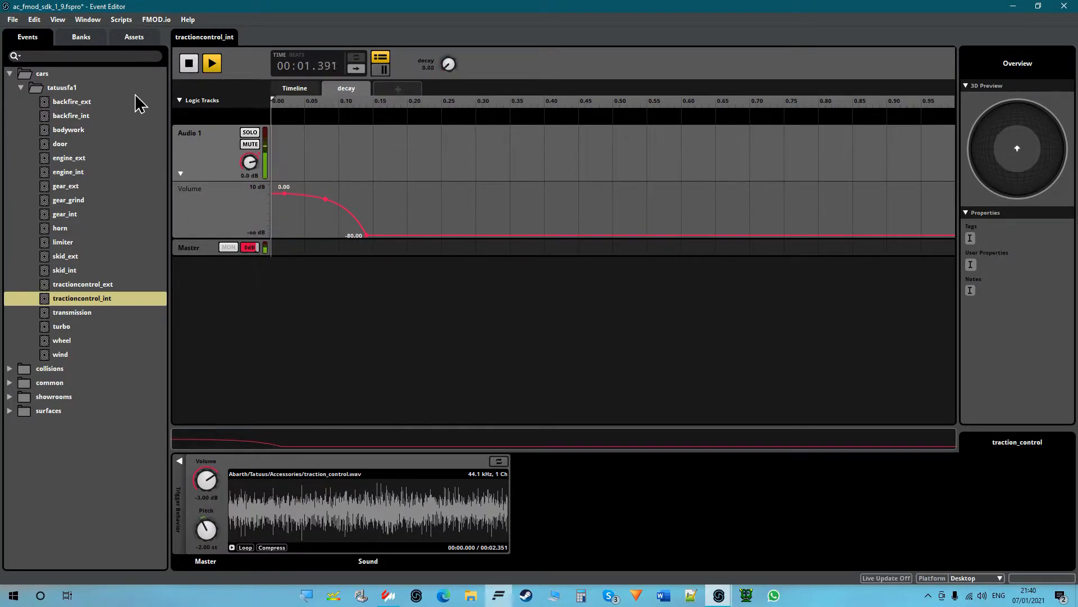
Check the tractioncontrol_ext event, and inspect the transmission instrument on the transmission event's drivetrain_speed sheet
click(121, 284)
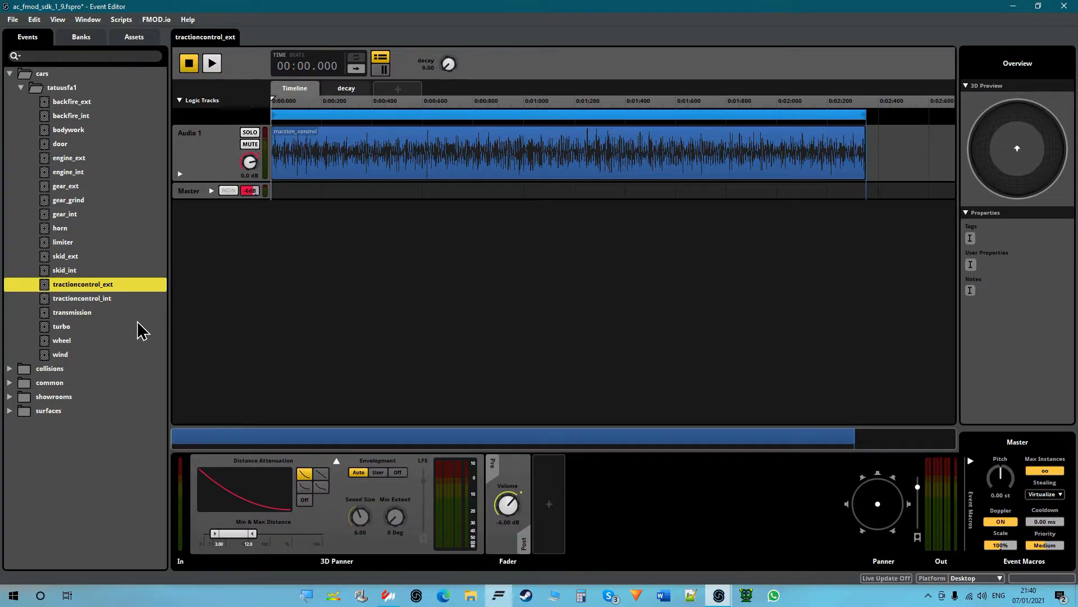
click(134, 314)
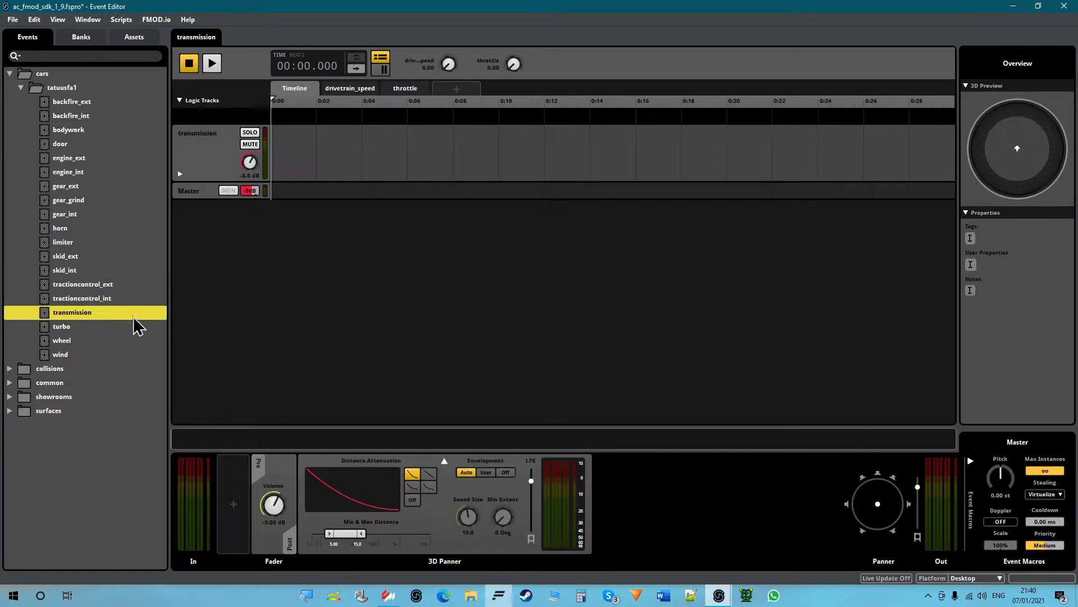
click(371, 88)
click(366, 159)
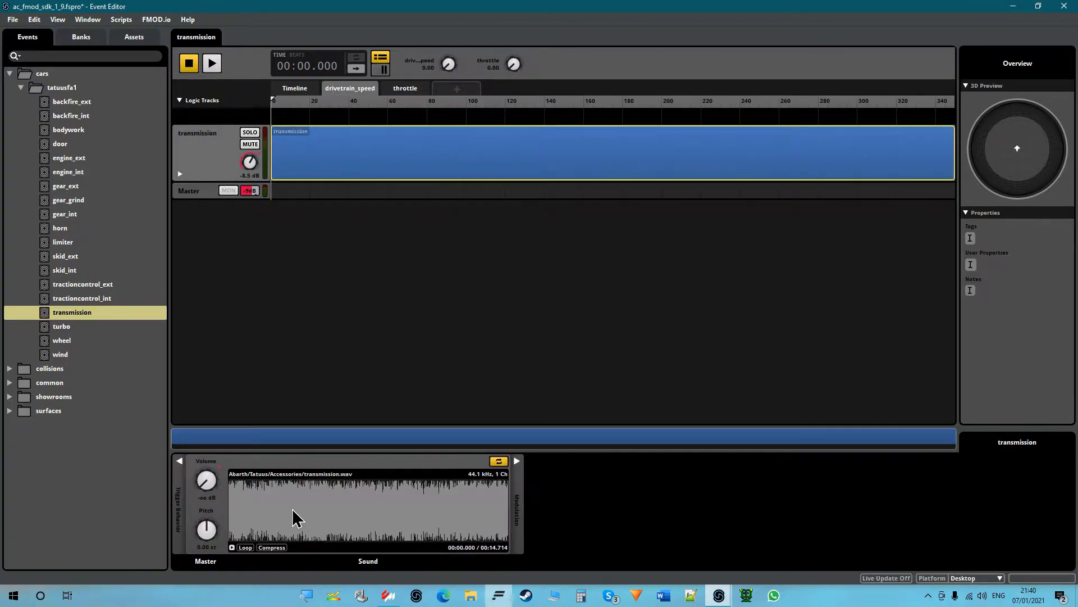
click(232, 548)
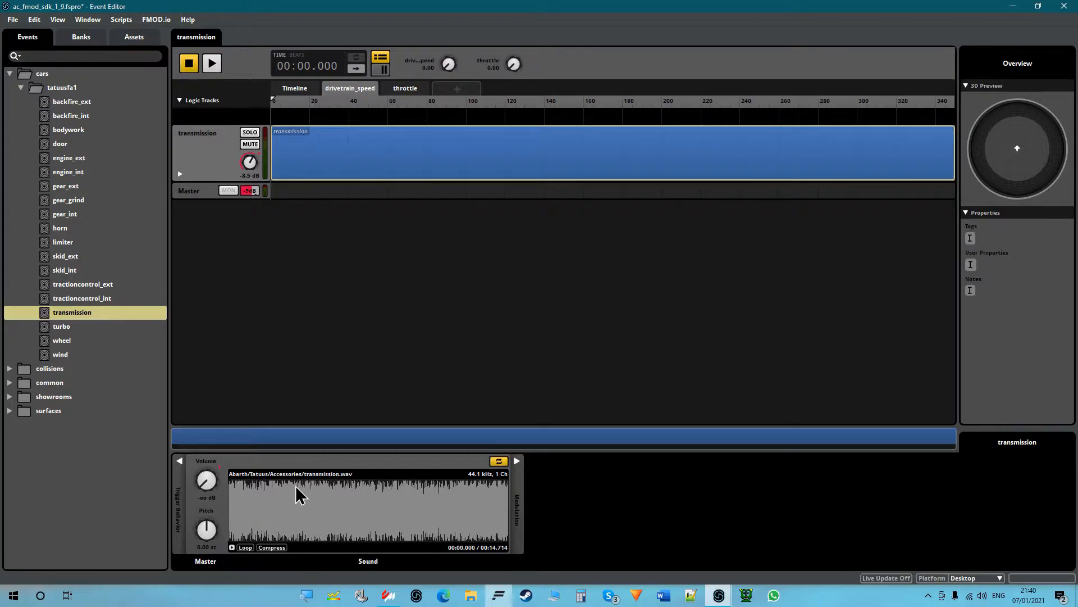
Play the transmission event while raising drivetrain_speed to about 75, with the transmission track's volume automation expanded
click(212, 64)
mouse_move(279, 105)
mouse_down()
mouse_move(662, 112)
mouse_move(328, 125)
mouse_move(712, 119)
mouse_move(289, 124)
mouse_up()
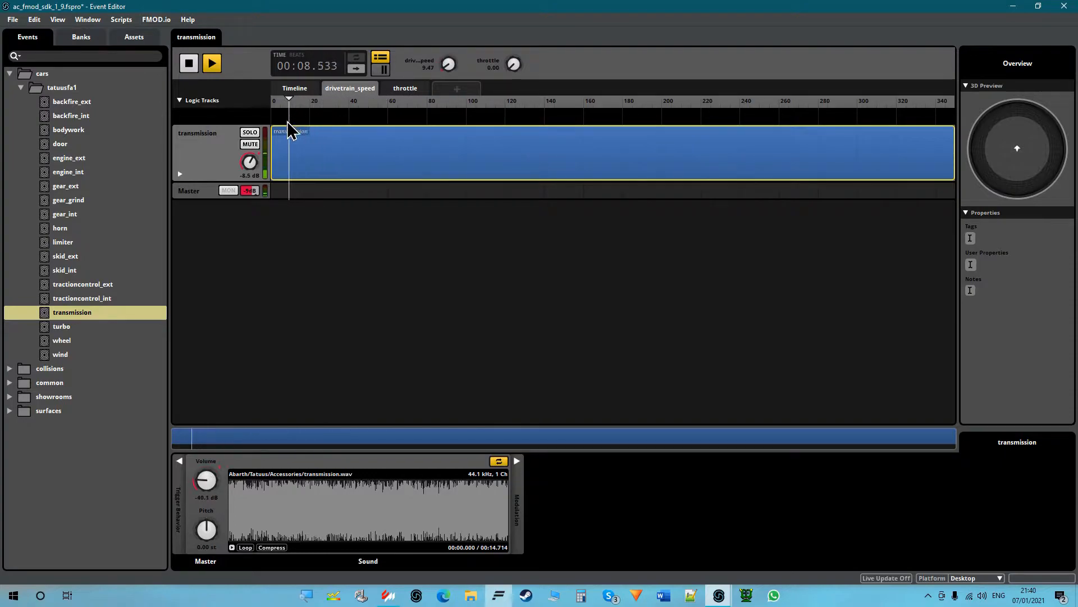
click(179, 174)
drag(289, 105, 418, 135)
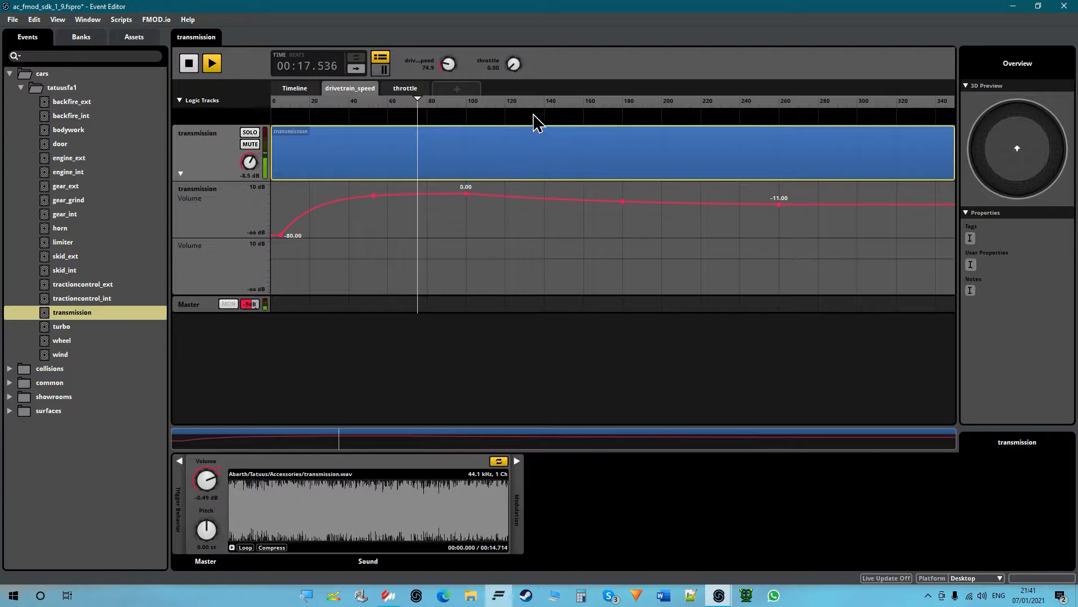
Try raising the transmission volume automation point near drivetrain_speed 260 to 0 dB during playback, and undo the change
drag(416, 116, 276, 132)
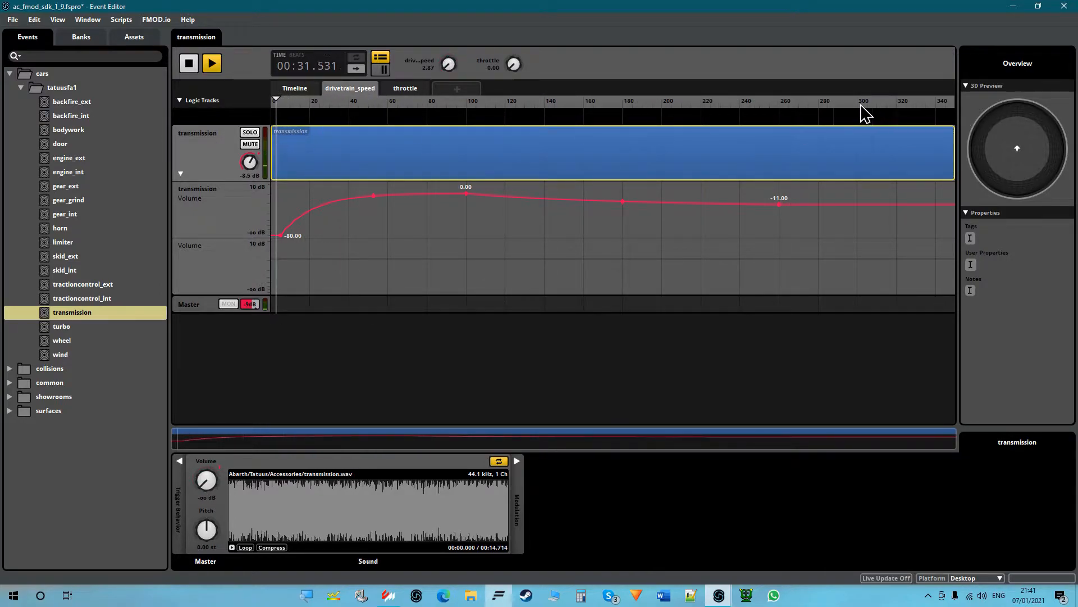
drag(785, 111, 779, 194)
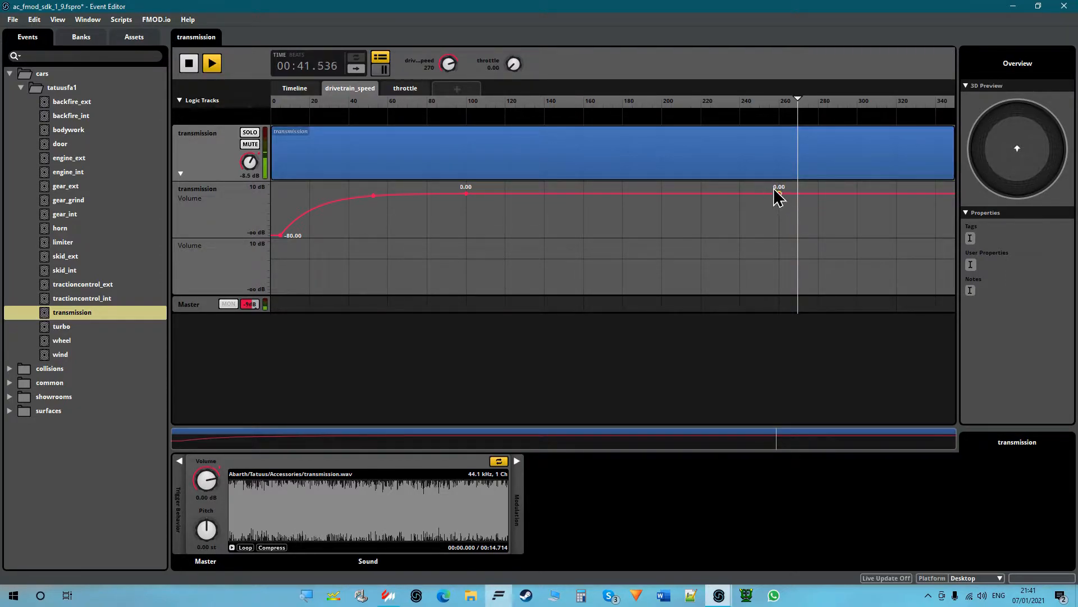
key(ctrl+z)
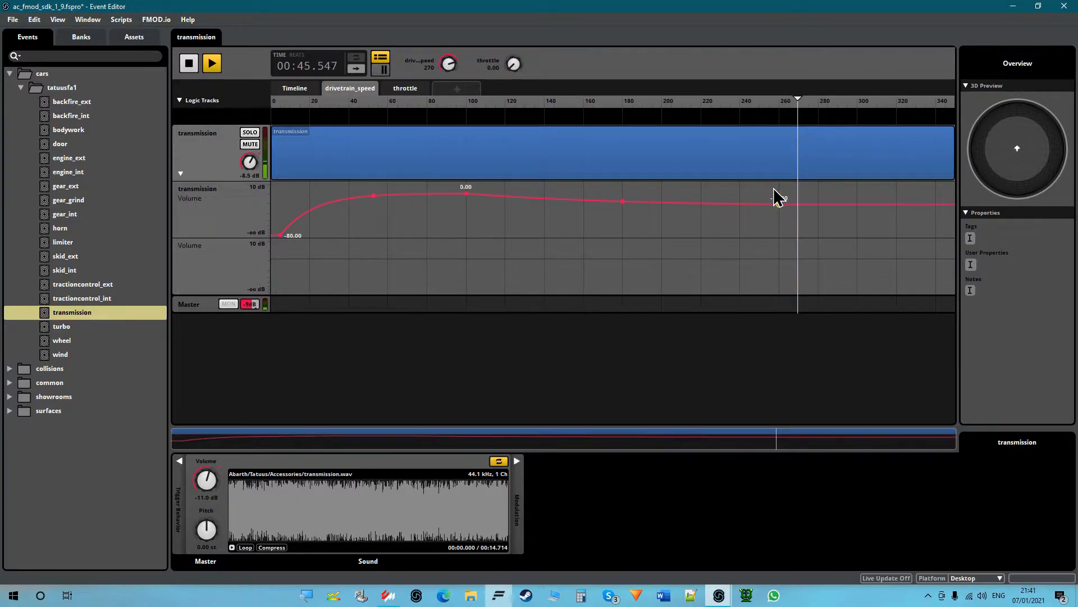
Play the transmission event at drivetrain_speed of about 247, and display its Master effects
click(778, 204)
click(582, 151)
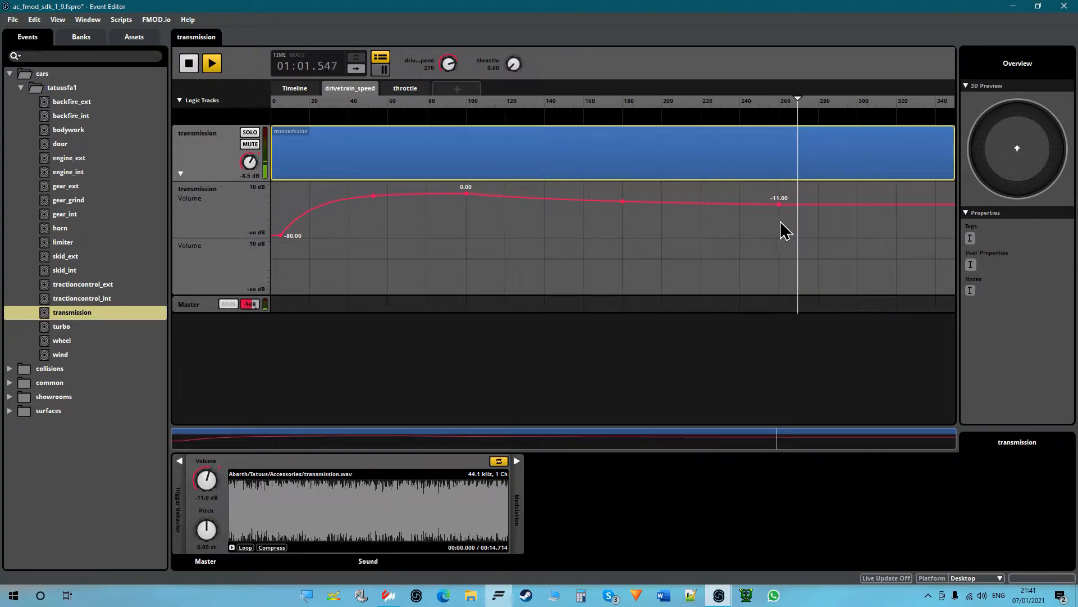
mouse_move(757, 104)
mouse_down()
mouse_move(788, 106)
mouse_move(754, 105)
mouse_up()
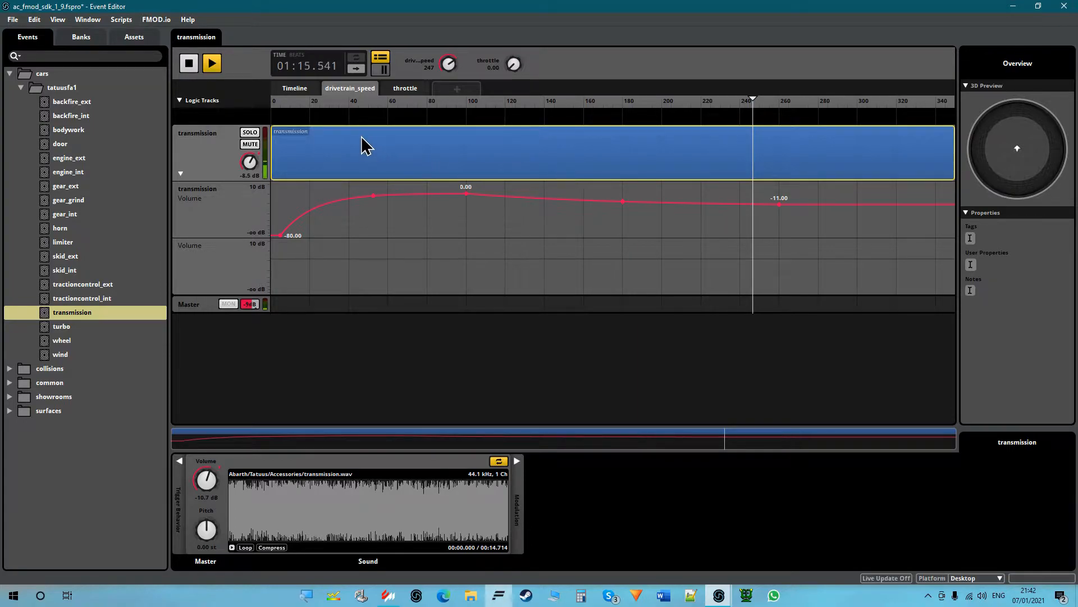
click(635, 344)
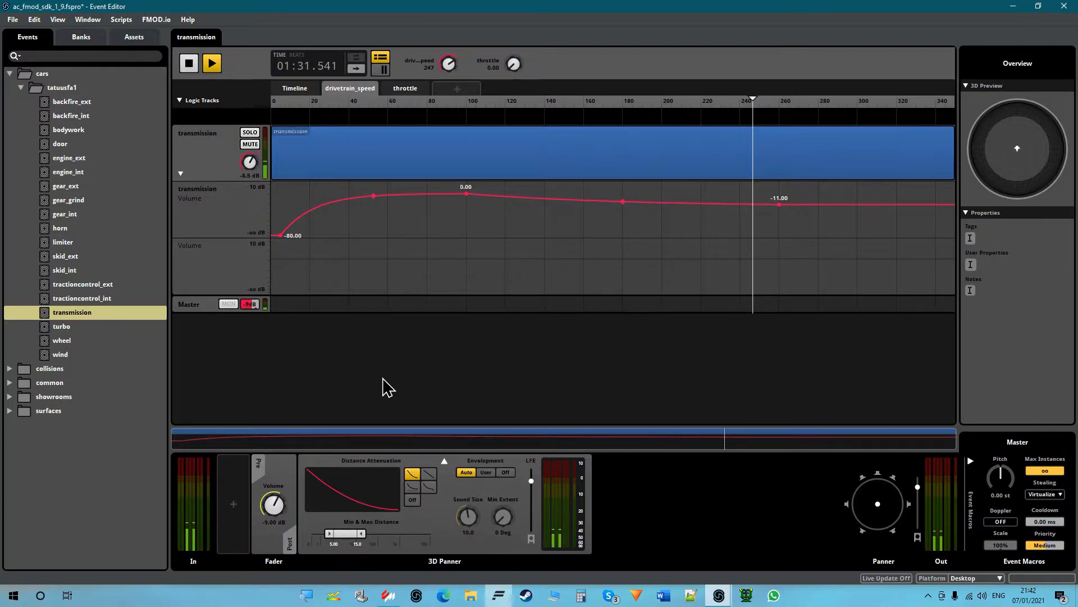
Open the turbo event, inspect the turbo instrument on the 98t_turbo_boost track and play the event
click(126, 327)
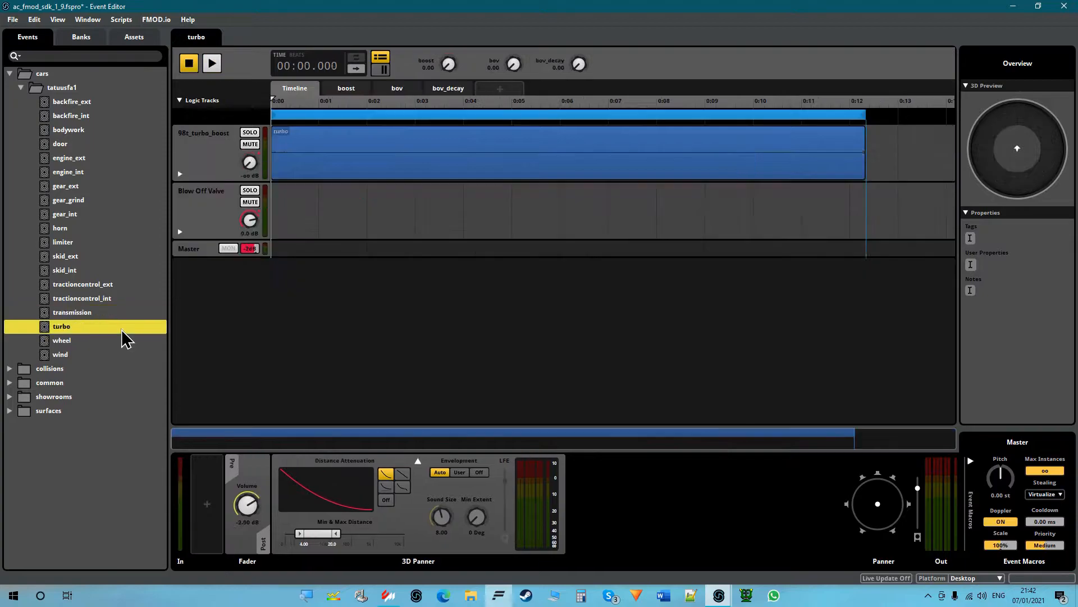
click(417, 148)
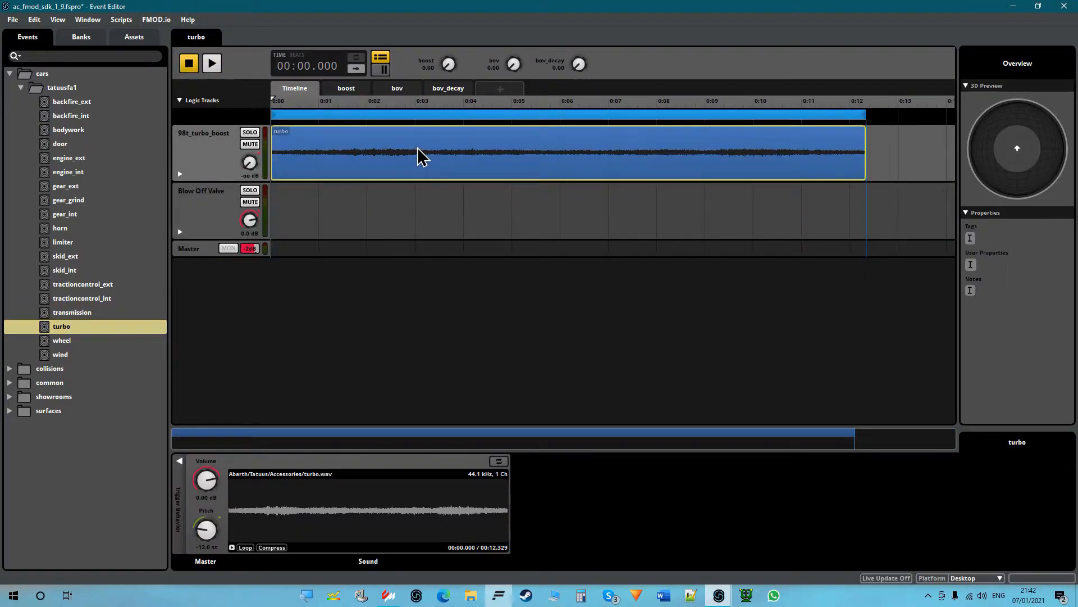
click(215, 67)
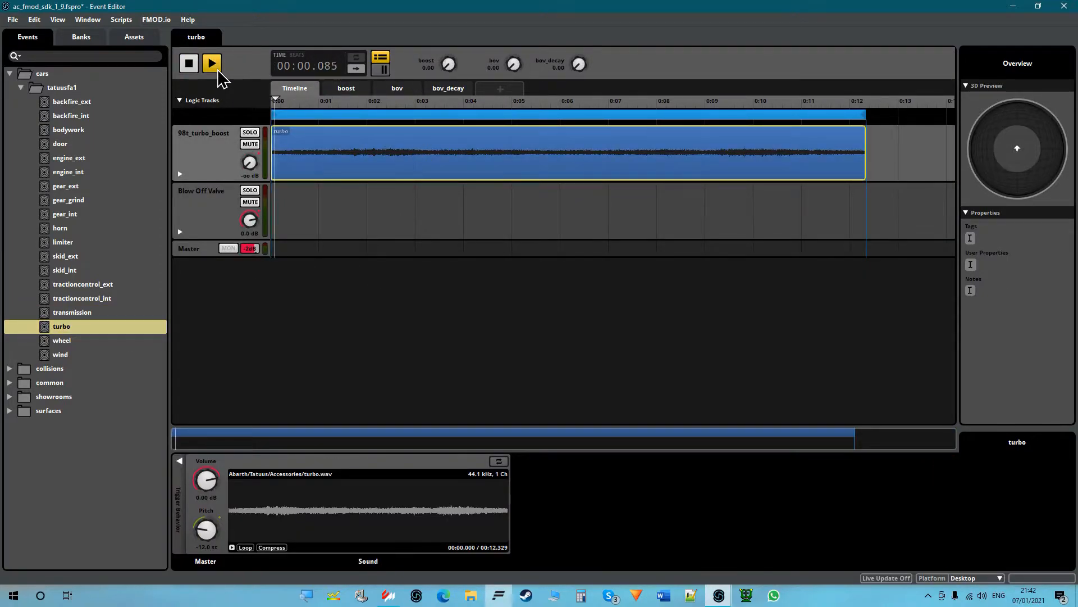
drag(303, 105, 344, 145)
key(space)
Check the turbo event's boost, bov and bov_decay parameter sheets
click(363, 92)
click(399, 91)
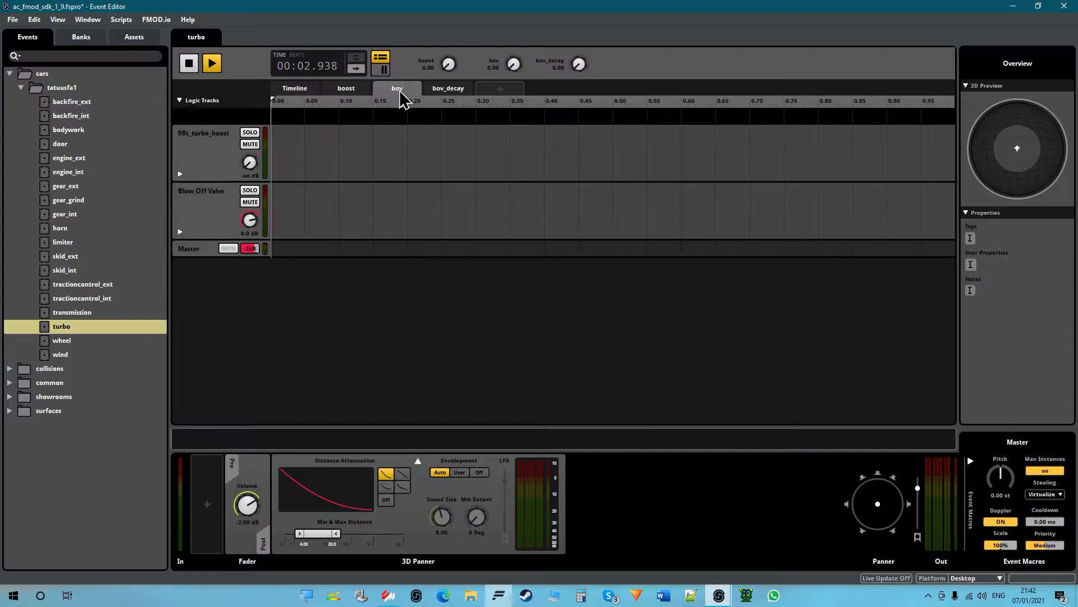
click(430, 96)
Play the turbo event with boost raised to about 0.08, and expand the automation of 98t_turbo_boost and Blow Off Valve
click(291, 93)
click(212, 63)
click(337, 91)
click(283, 102)
drag(283, 103, 329, 121)
click(180, 173)
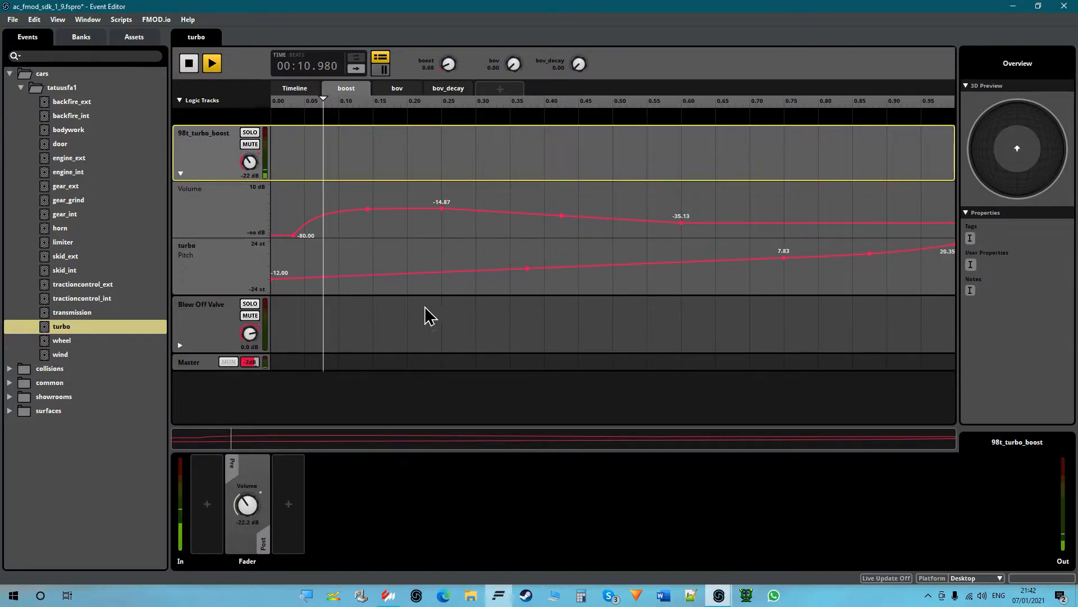
click(179, 344)
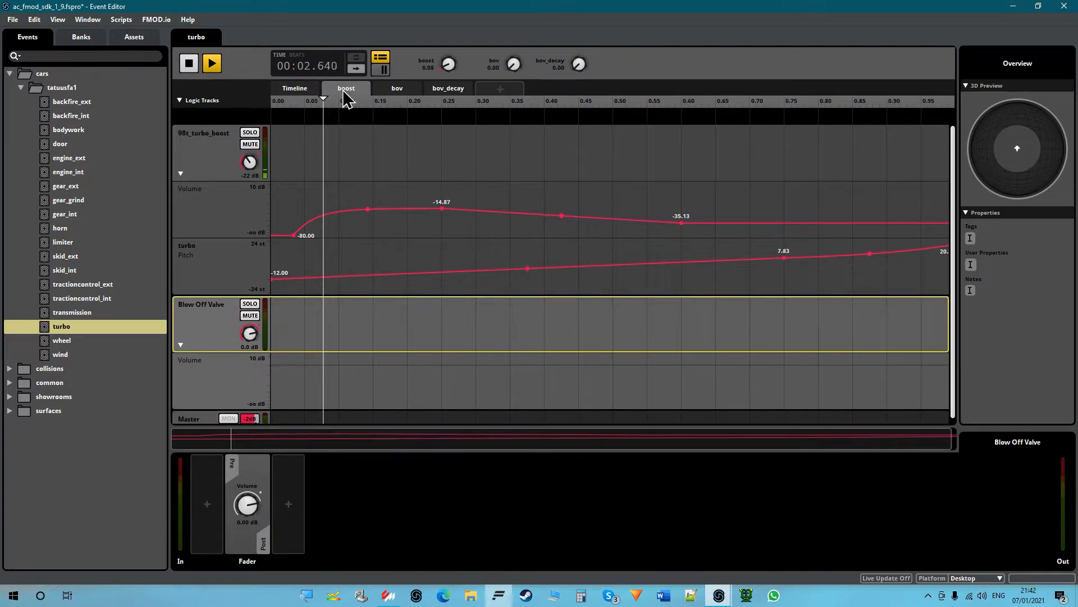
Check the turbo event's bov_decay and bov sheets for both tracks, and sweep bov down to 0.00 during playback
click(396, 89)
click(469, 93)
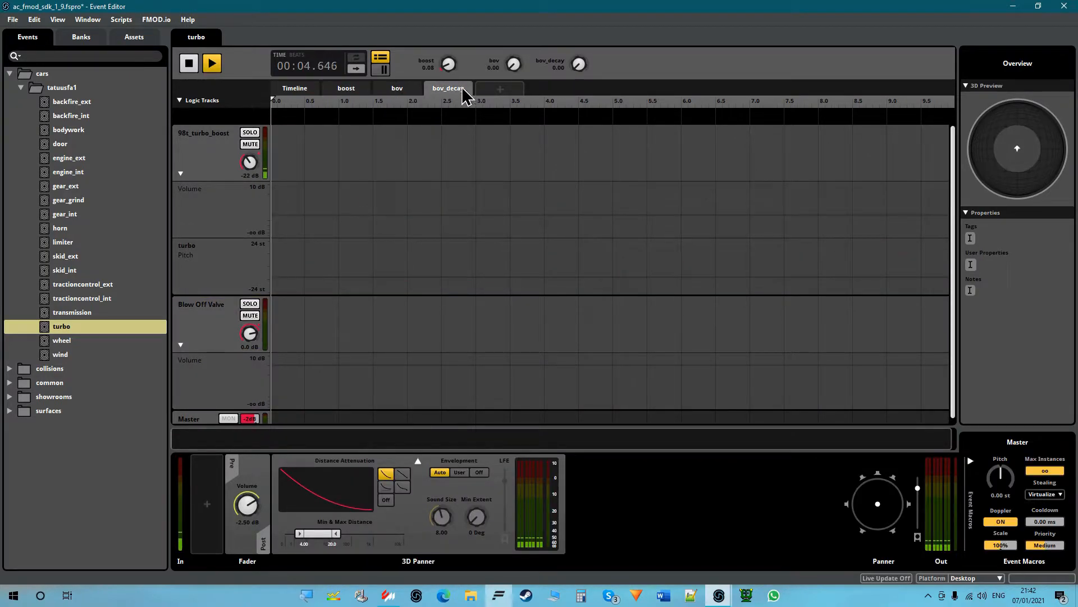
click(412, 89)
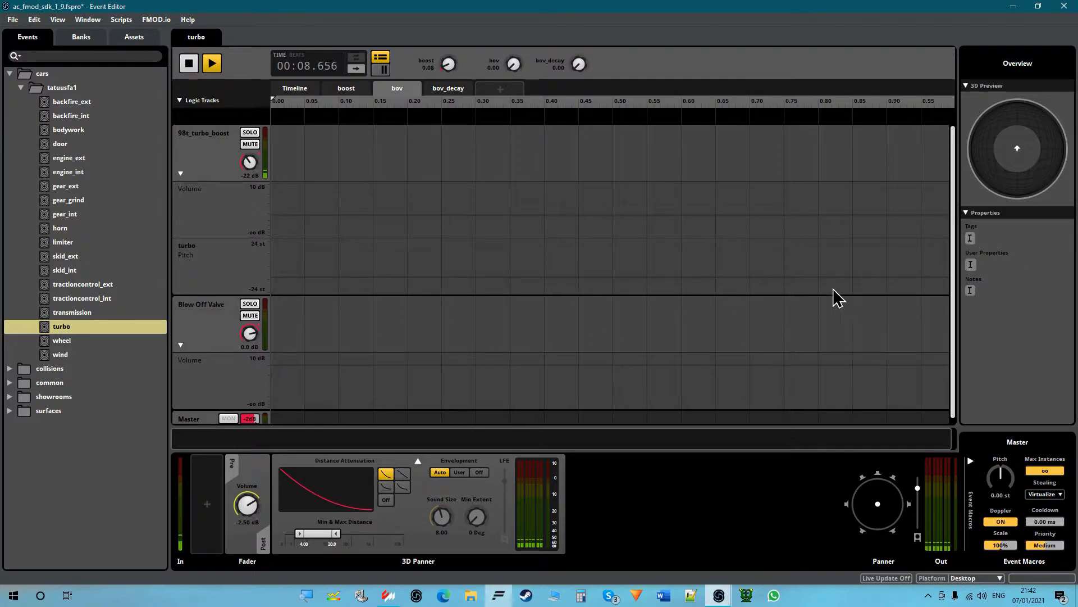
drag(332, 101, 264, 115)
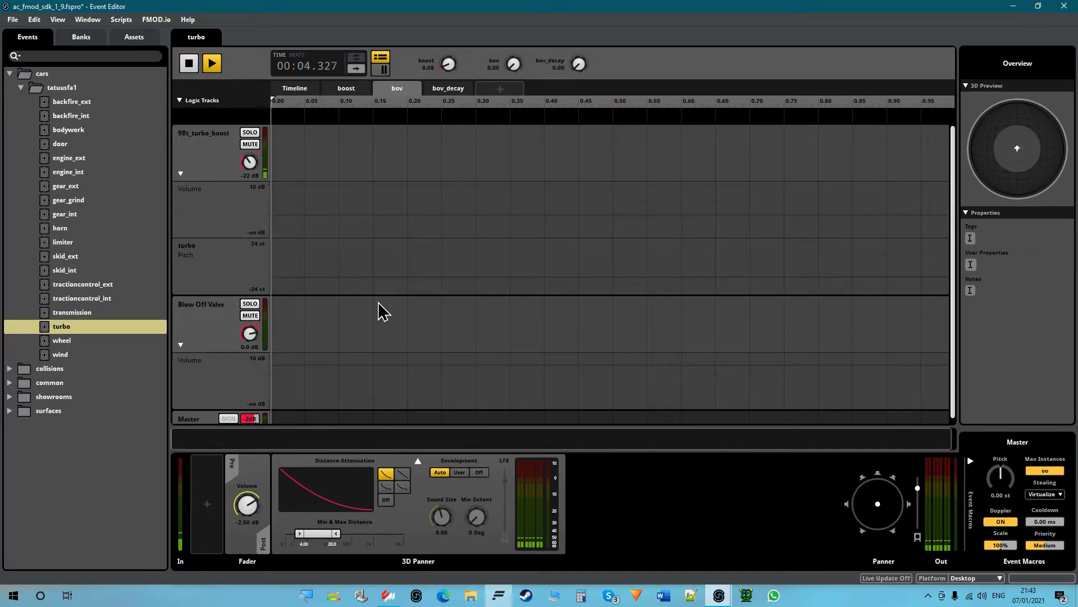
Open the wheel event and display its tracks on the speed sheet
click(114, 345)
click(114, 344)
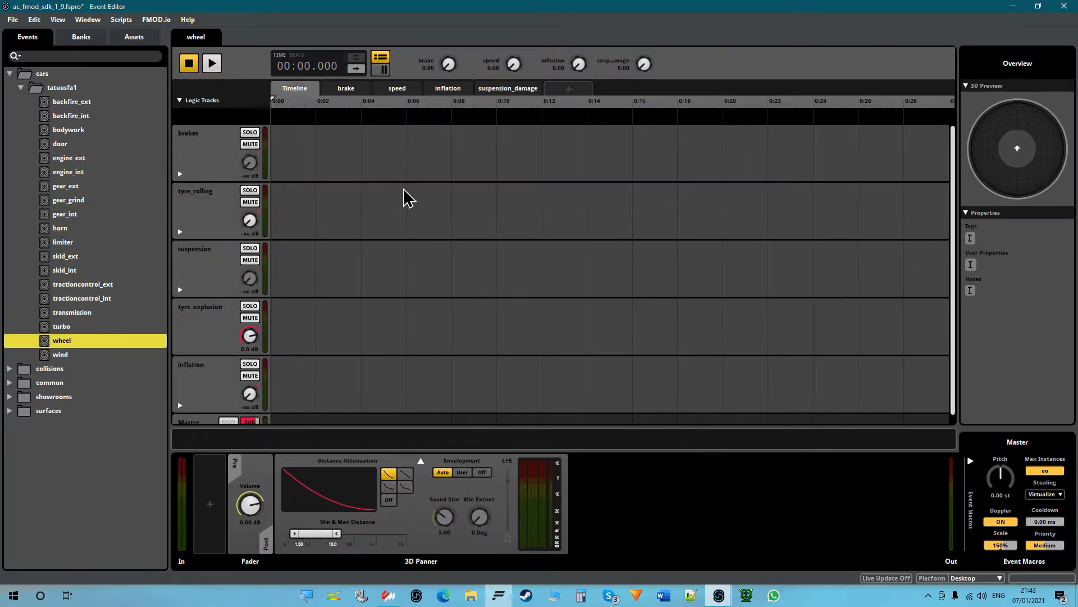
click(395, 92)
scroll(616, 314, down, 1)
scroll(616, 314, up, 1)
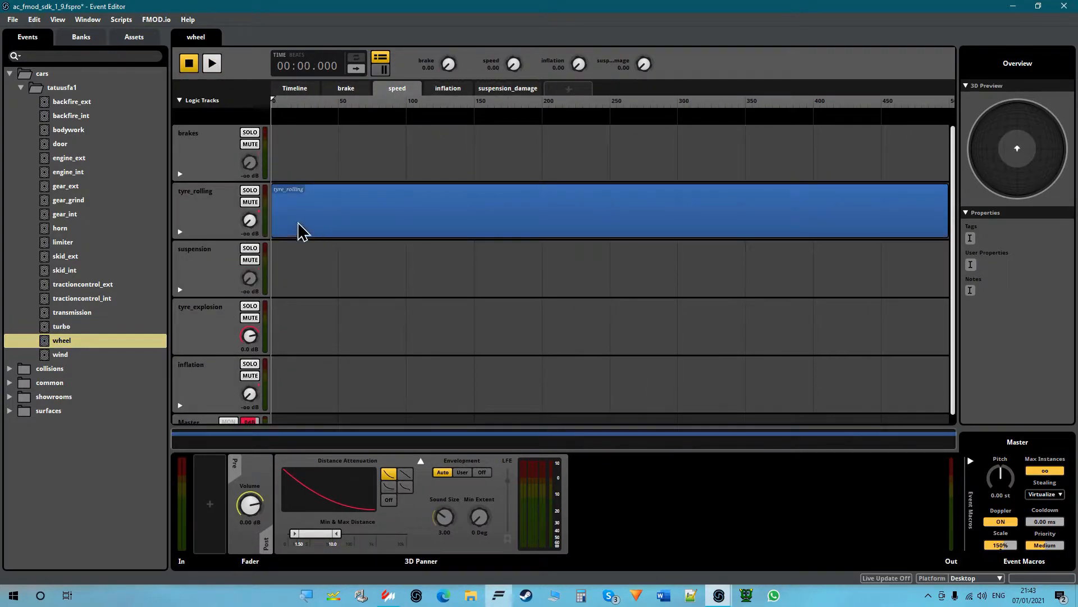
Expand the automation of the brakes, tyre_rolling, suspension and inflation tracks on the wheel event's speed sheet
click(181, 174)
click(181, 288)
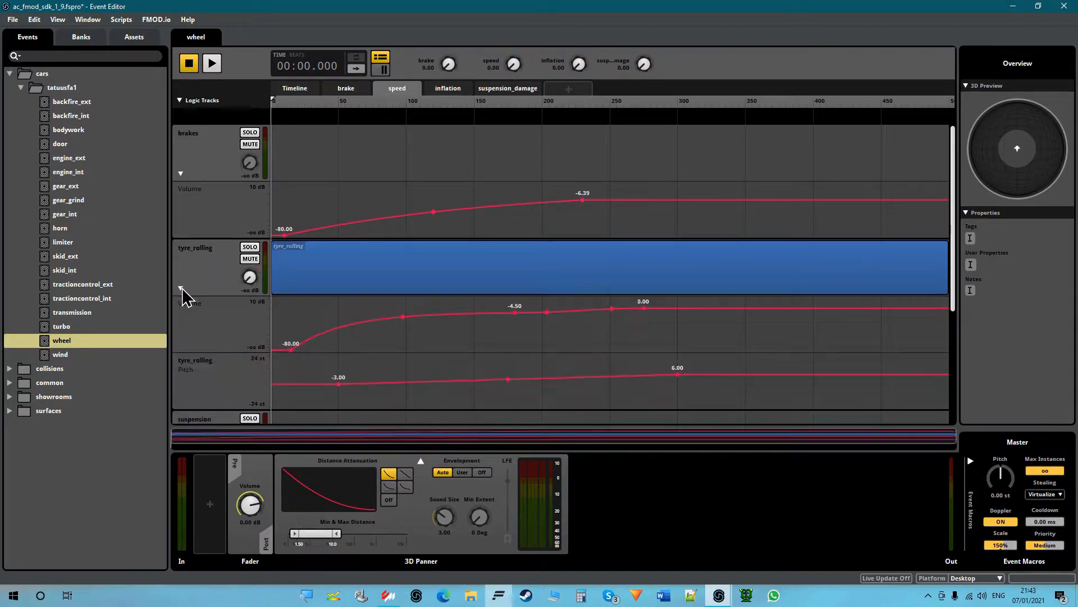
scroll(188, 284, down, 3)
click(181, 282)
scroll(188, 284, down, 2)
click(180, 397)
scroll(253, 348, down, 4)
scroll(532, 320, up, 10)
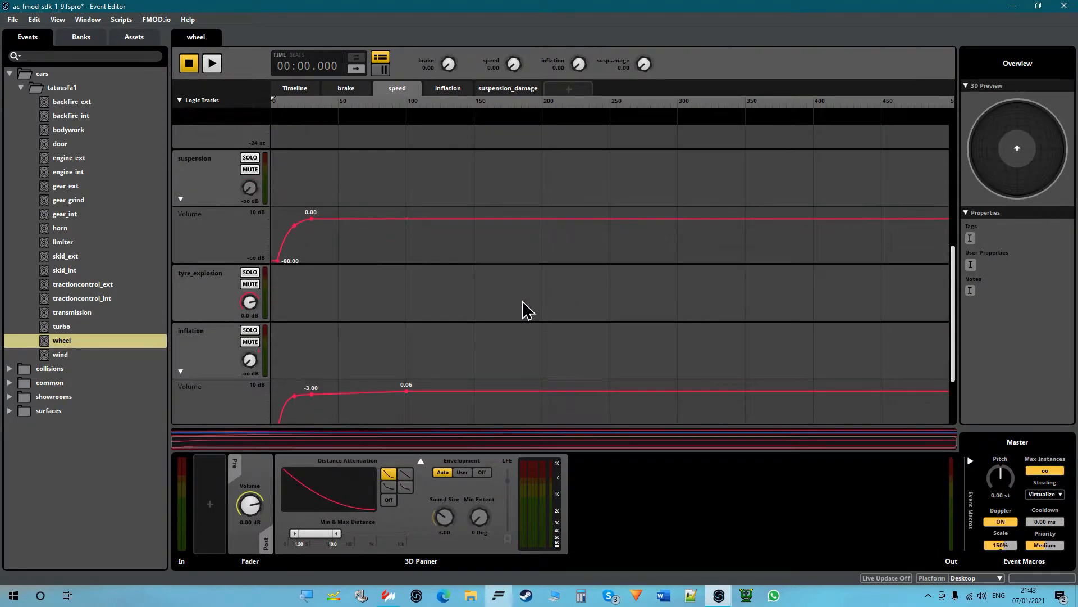
Inspect the tyre_rolling instrument together with its volume and pitch automation curves
scroll(525, 311, up, 2)
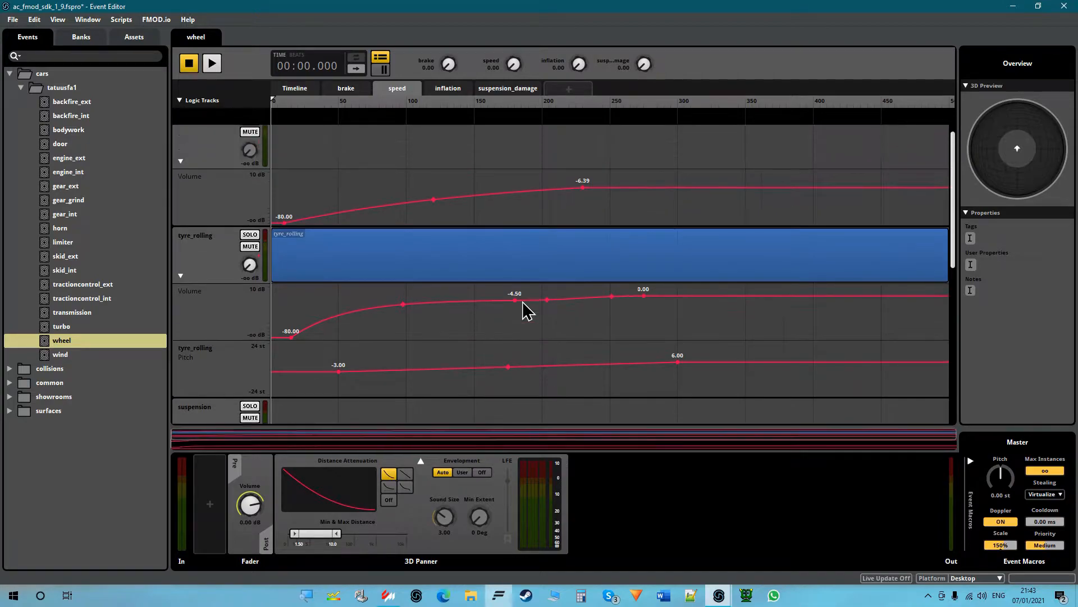
click(470, 262)
scroll(466, 306, down, 2)
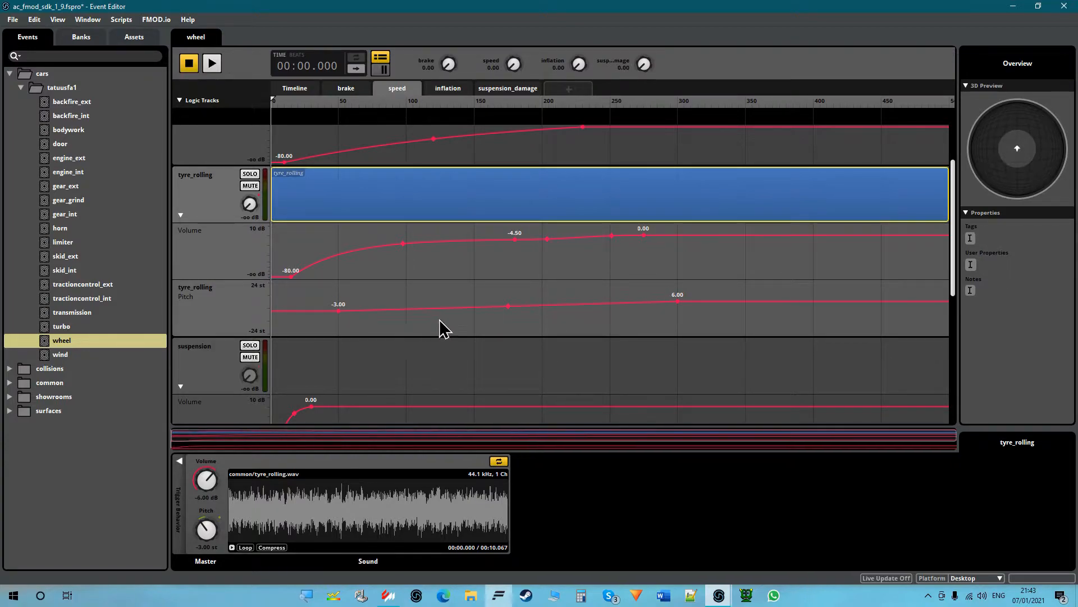
Try adding tyre_rolling pitch automation points at 20.09 and -24.00 semitones on the speed sheet, and undo them
drag(475, 307, 480, 287)
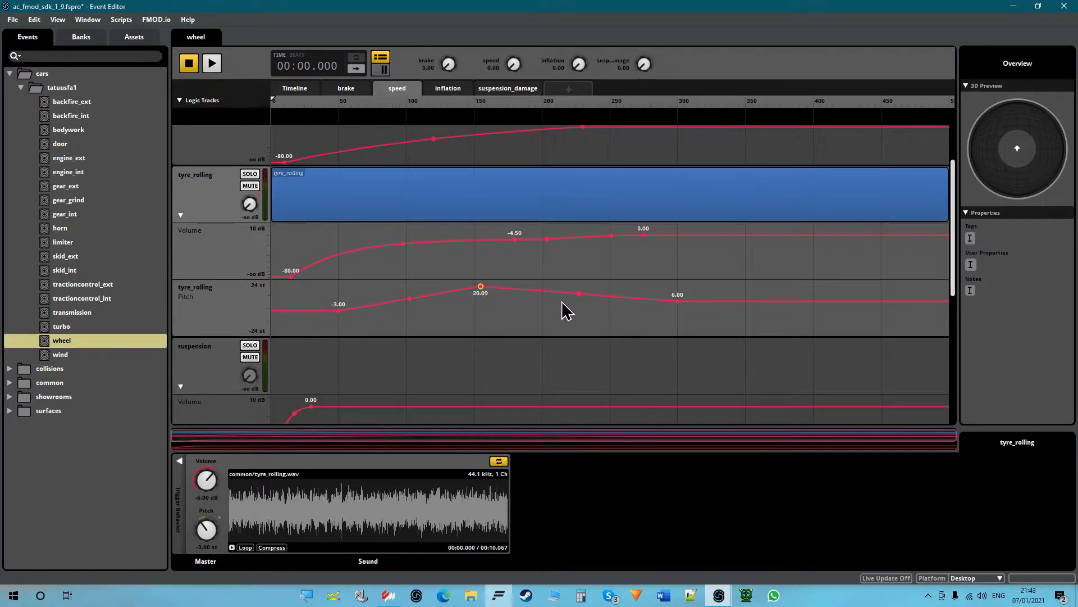
drag(546, 307, 539, 334)
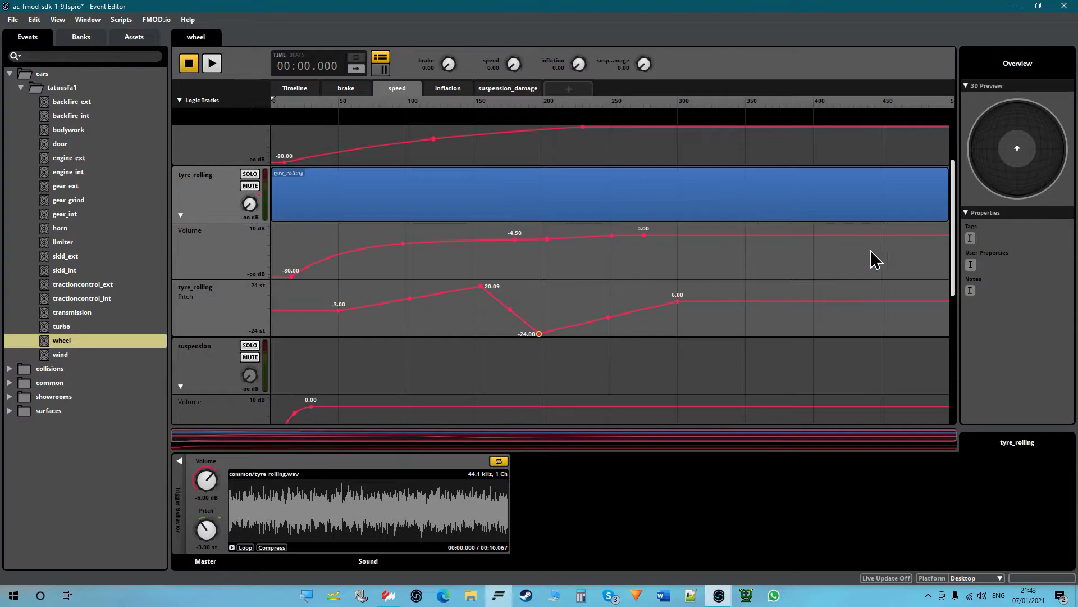
key(ctrl+z)
key(ctrl+z)
key(ctrl+z)
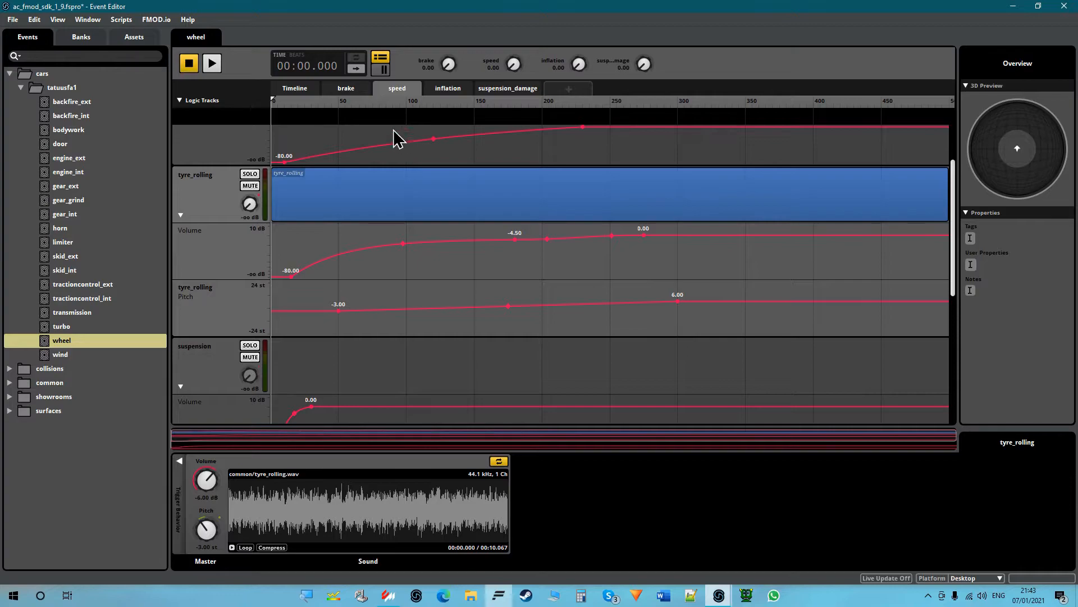
Check the tyre_explosion and flat_tyre_mono instruments on the inflation sheet, and view the inflation track's curves on the speed sheet
click(449, 89)
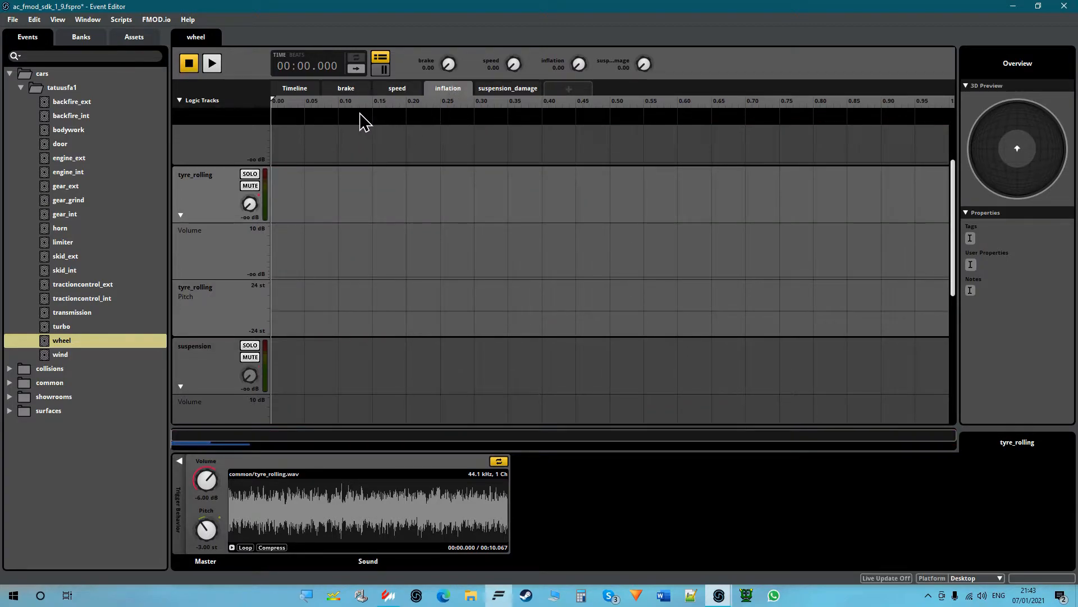
drag(497, 112, 272, 118)
scroll(515, 264, down, 5)
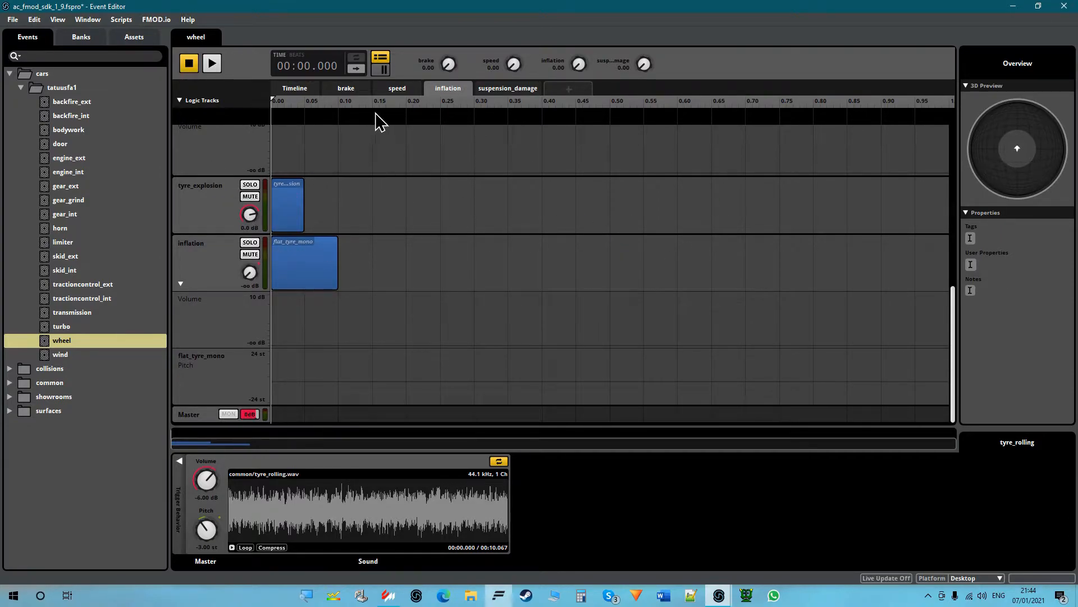
click(397, 89)
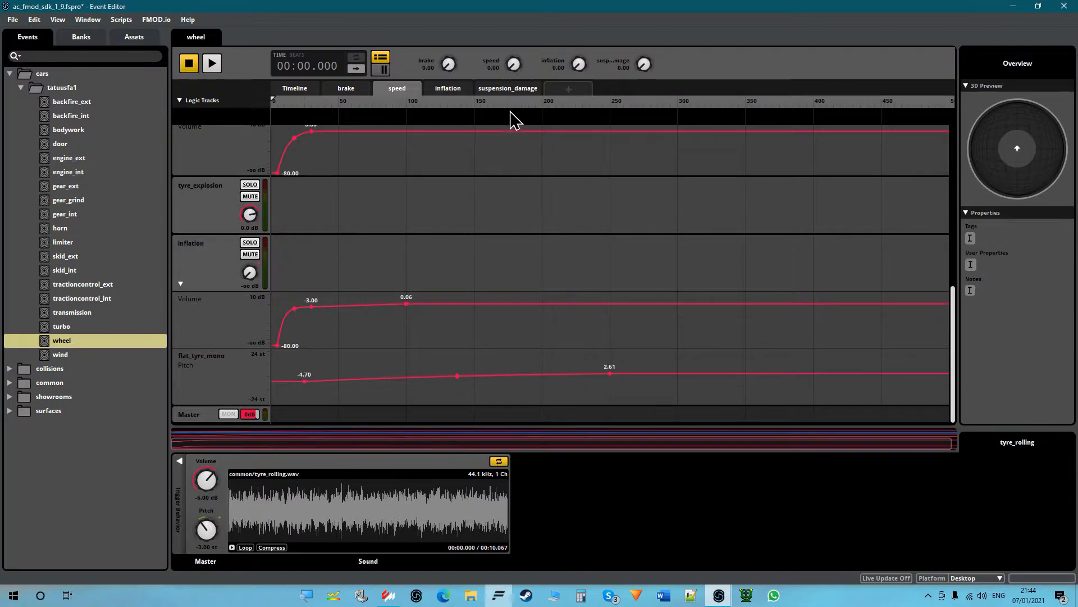
Inspect the suspension track's flutter_4 instrument and volume automation on the suspension_damage sheet
click(510, 90)
scroll(603, 269, up, 1)
scroll(604, 273, up, 1)
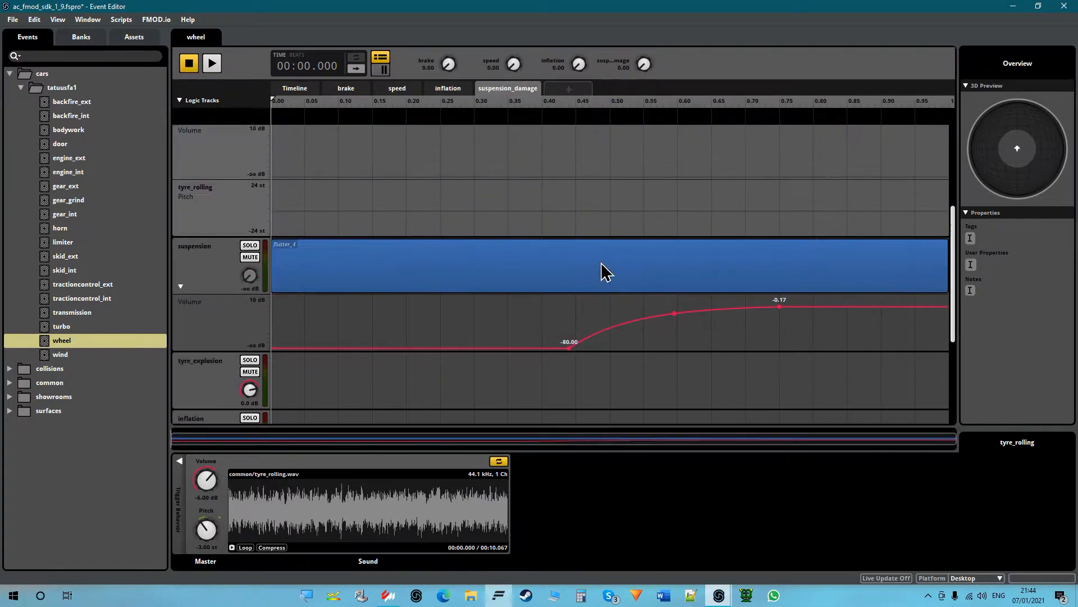
click(606, 274)
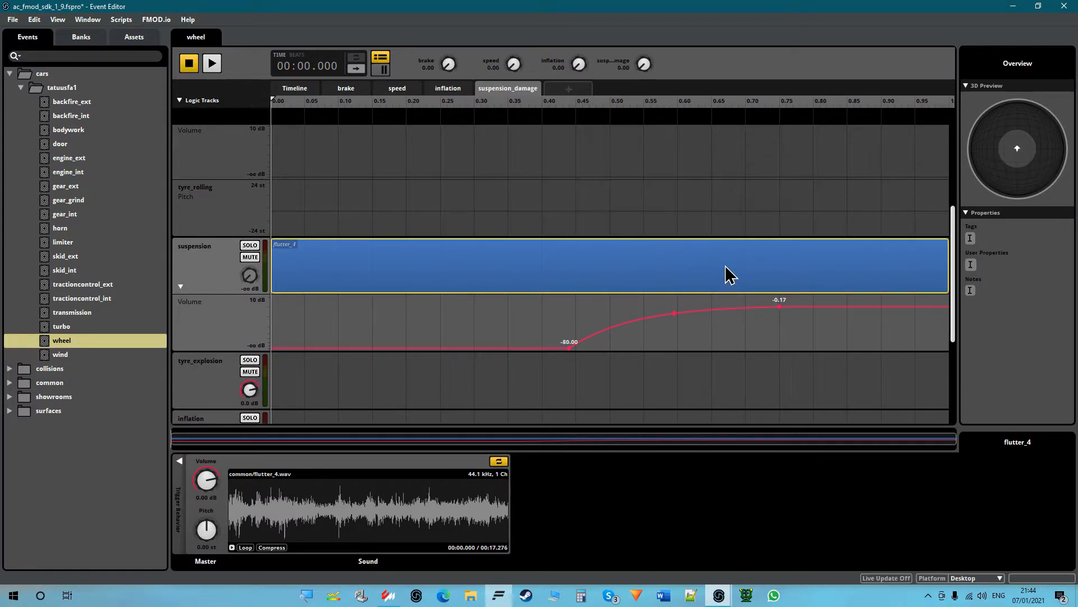
Raise suspension_damage to 0.88, audition the flutter_4 sound and look over the surrounding tracks
drag(631, 110, 868, 172)
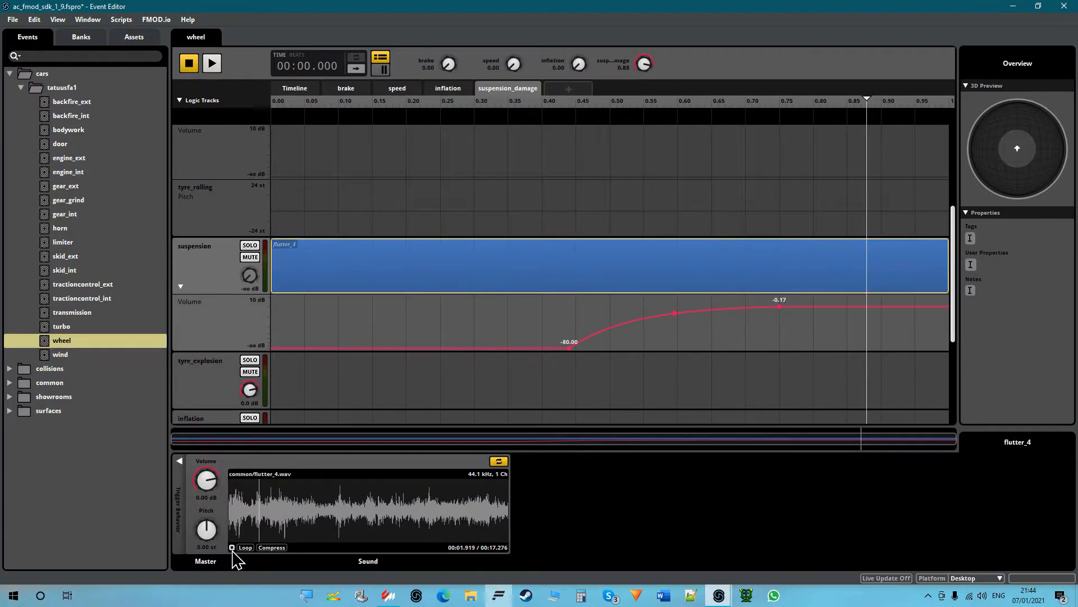
click(232, 547)
scroll(478, 320, down, 4)
scroll(484, 308, up, 7)
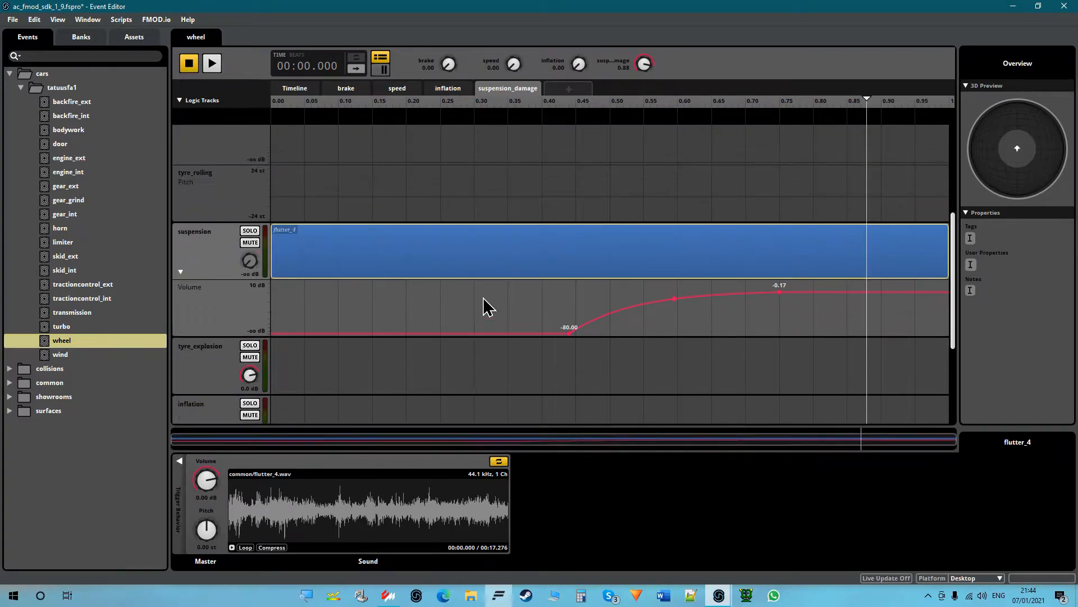
scroll(489, 220, down, 5)
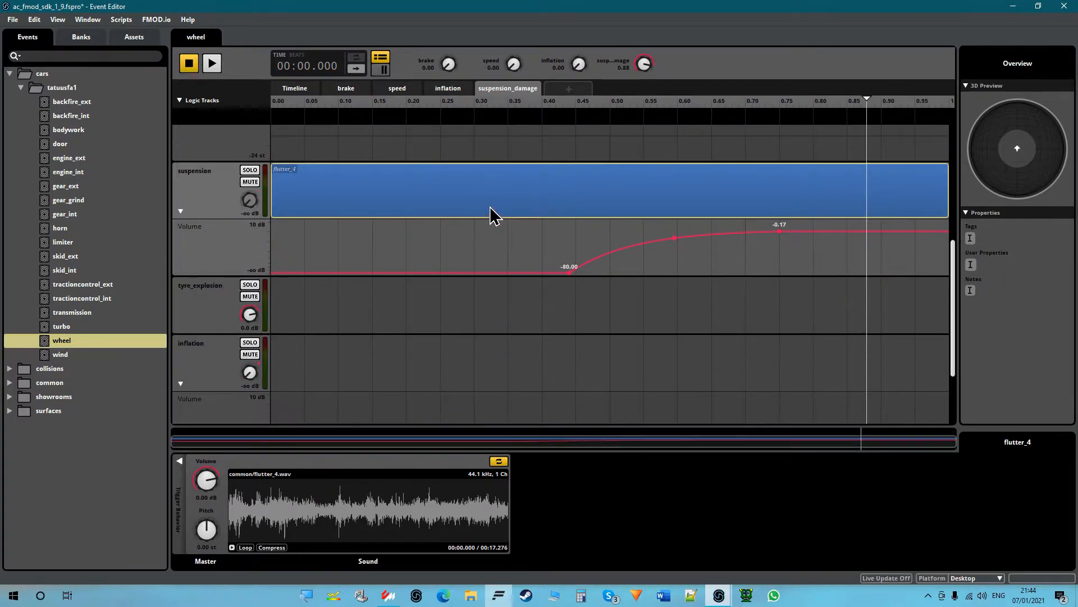
Recheck the inflation sheet's instruments, and lower suspension_damage to 0.05
click(448, 90)
scroll(453, 234, down, 3)
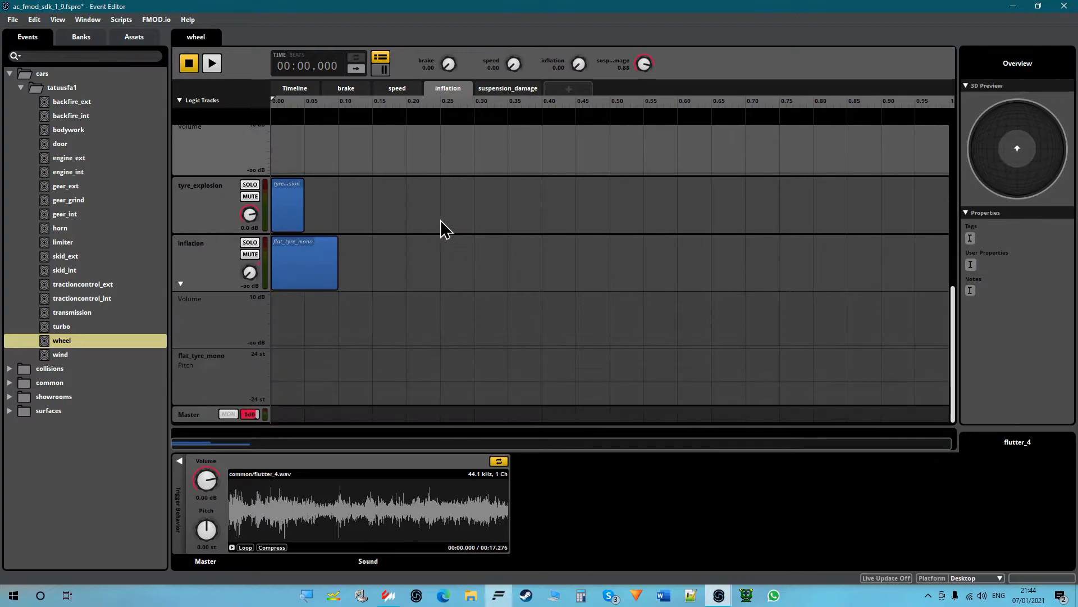
click(515, 90)
drag(494, 102, 303, 119)
Play the wheel event with its speed sheet displayed
click(400, 93)
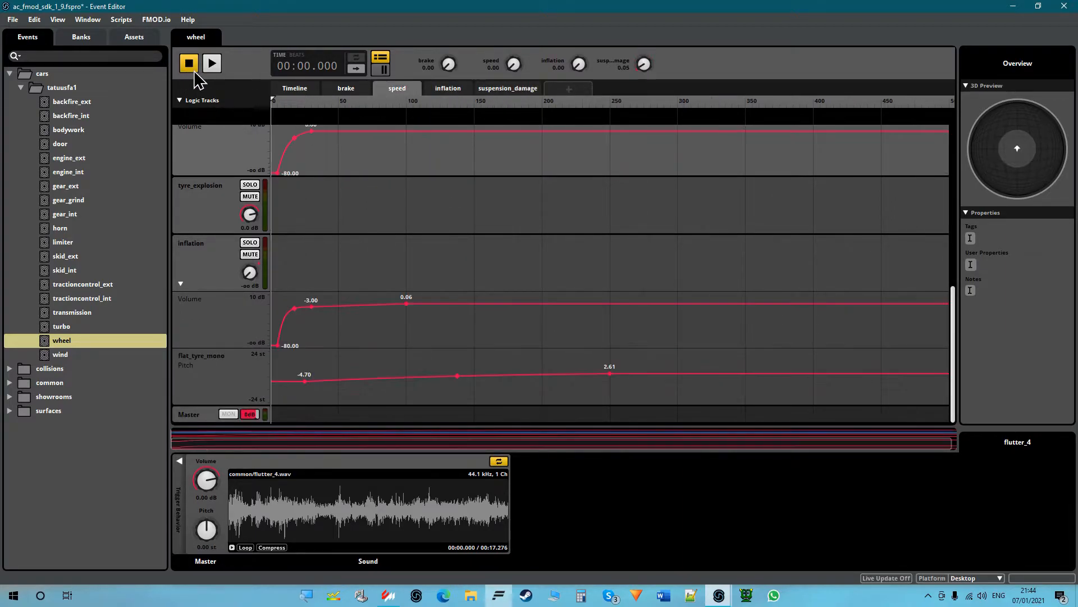
click(211, 64)
click(211, 63)
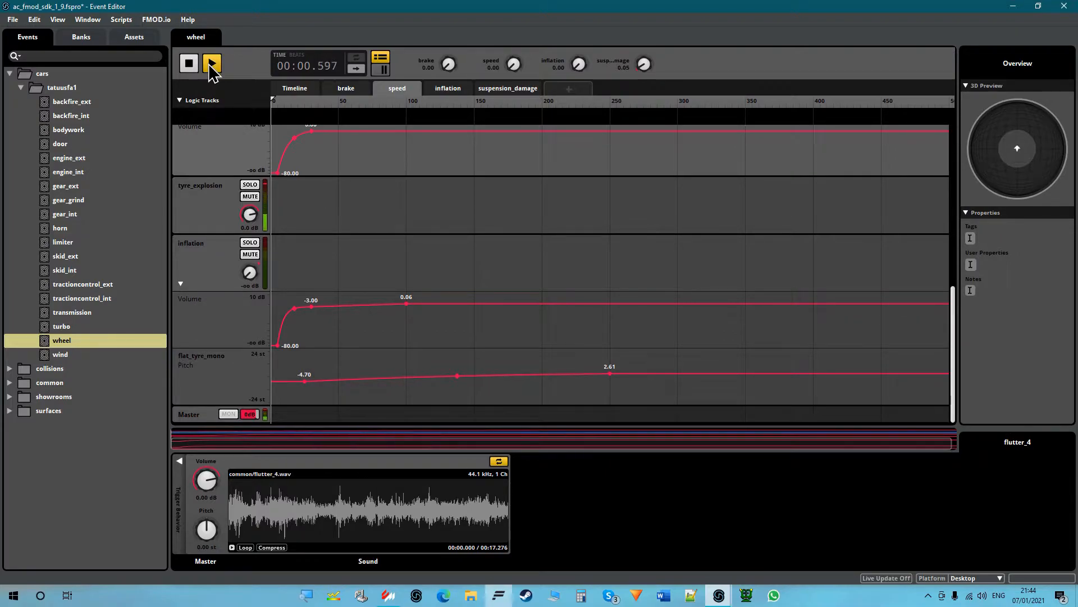
Audition the inflation parameter on its sheet, return it to 0, and inspect the tyre_explosion instrument
click(447, 90)
drag(452, 103, 225, 171)
click(289, 202)
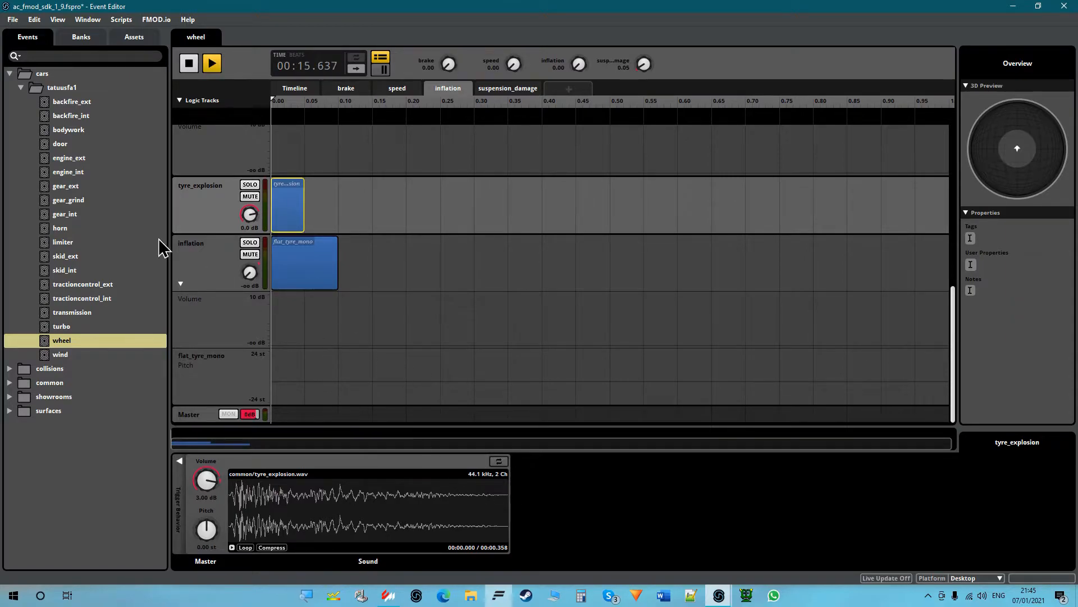
Inspect the 500_limiter and 500ss_on_4000 instruments in the engine_int event and play the event
click(99, 173)
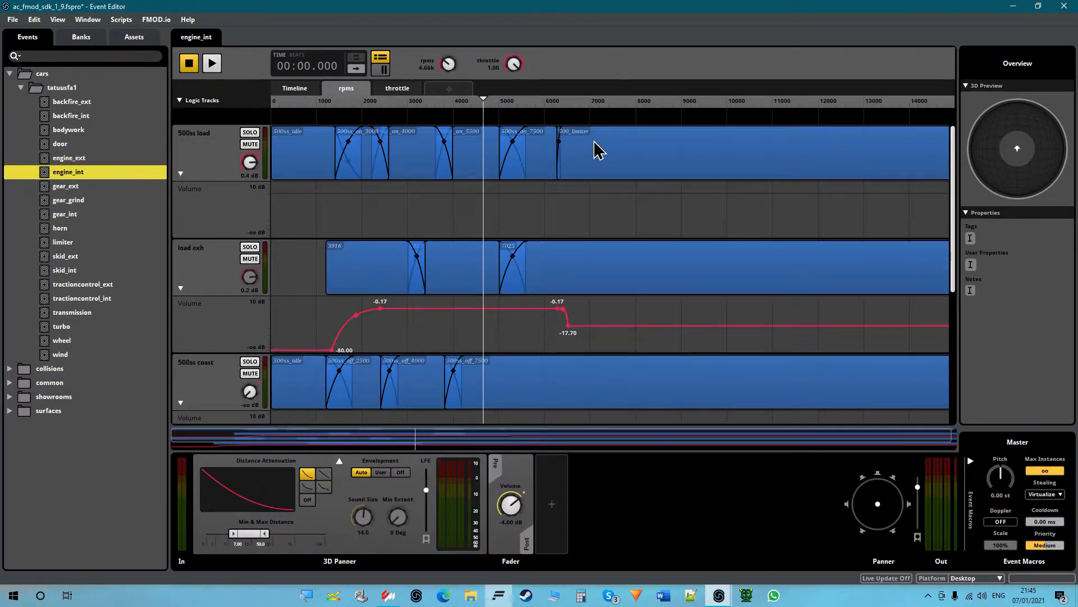
click(612, 151)
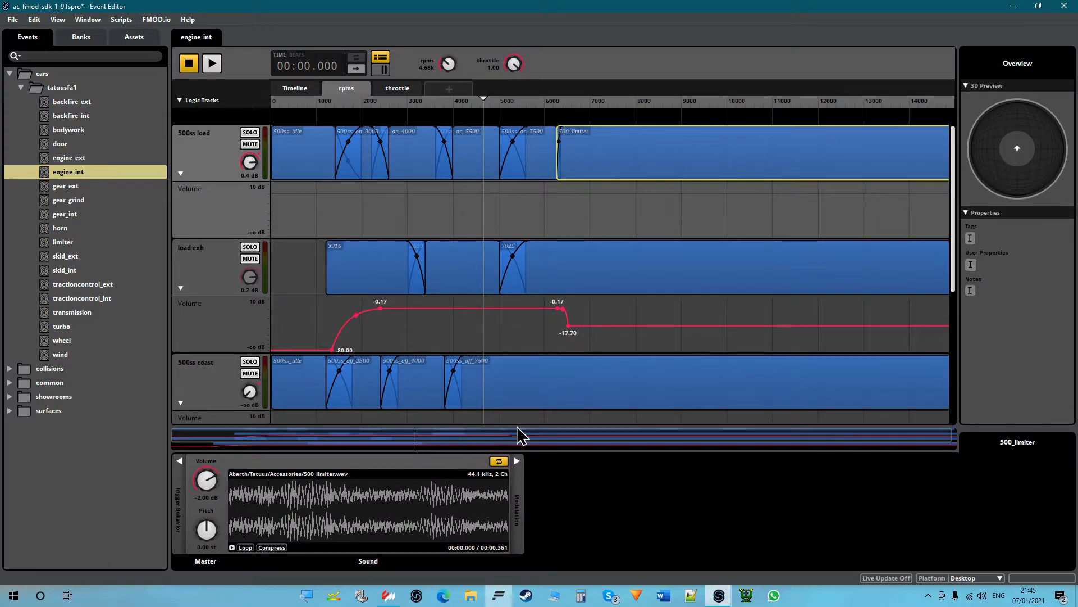
click(414, 180)
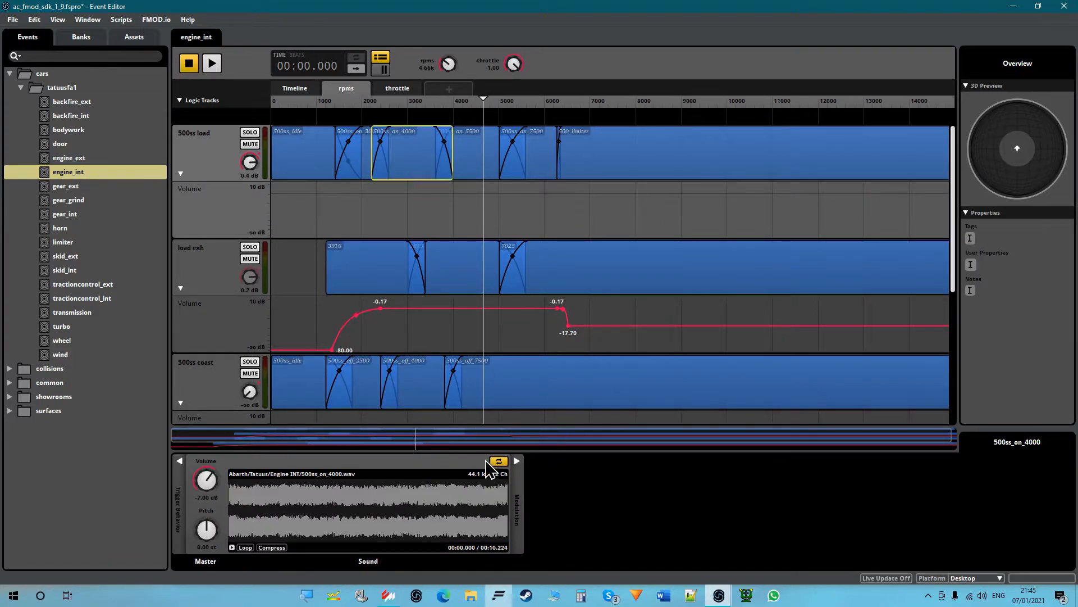
click(213, 64)
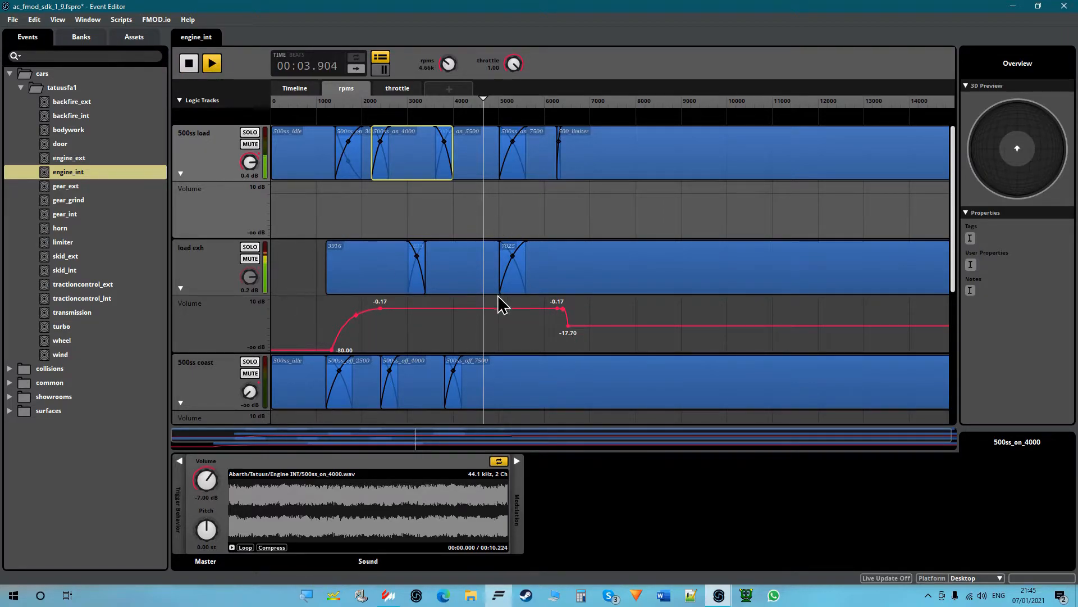
Return to the wheel event's inflation sheet and play the event with the tyre_explosion and inflation tracks in view
click(110, 342)
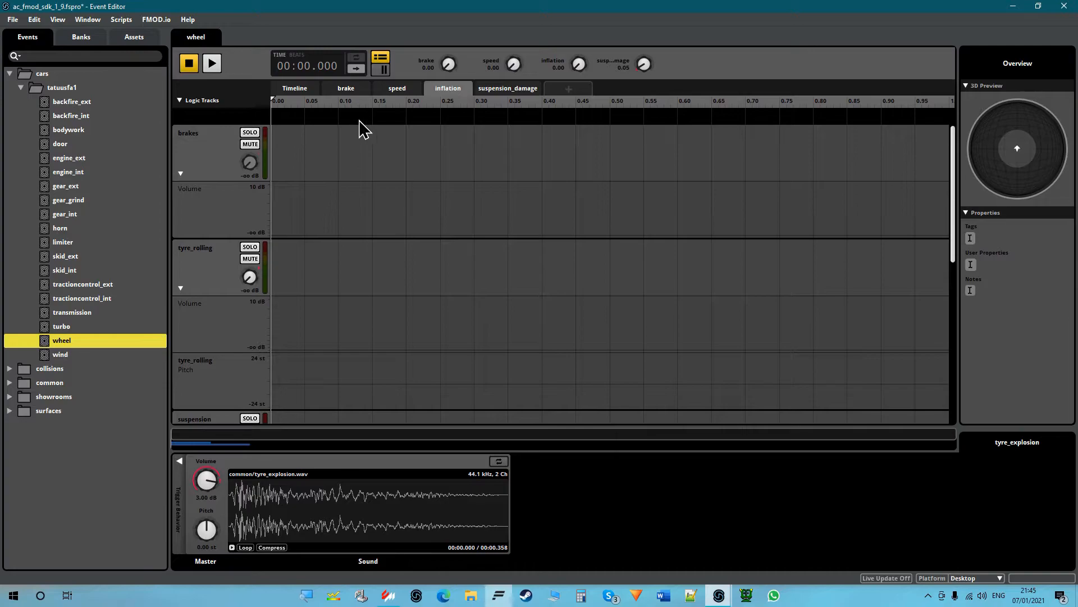
click(404, 91)
click(448, 89)
scroll(472, 269, down, 6)
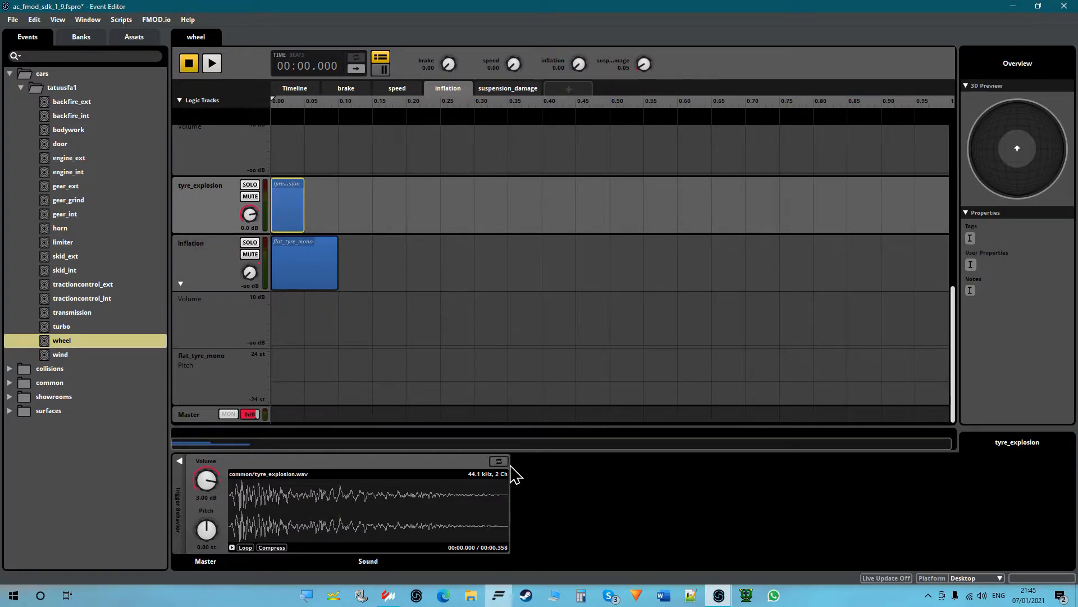
click(212, 64)
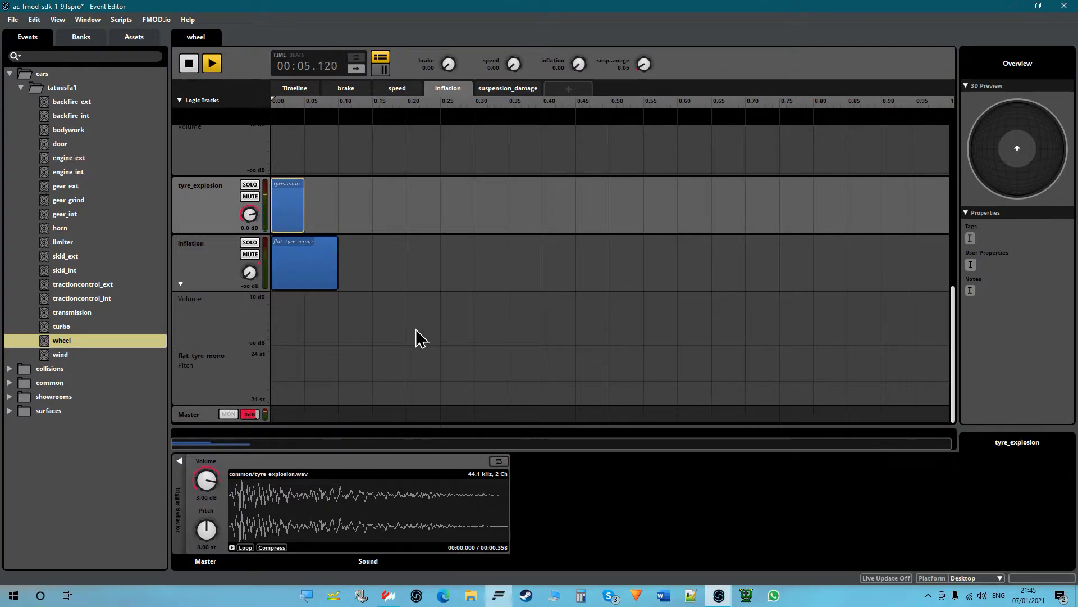
Inspect the flat_tyre_mono instrument, replay the wheel event and raise speed to 284 to audition the inflation track
click(314, 278)
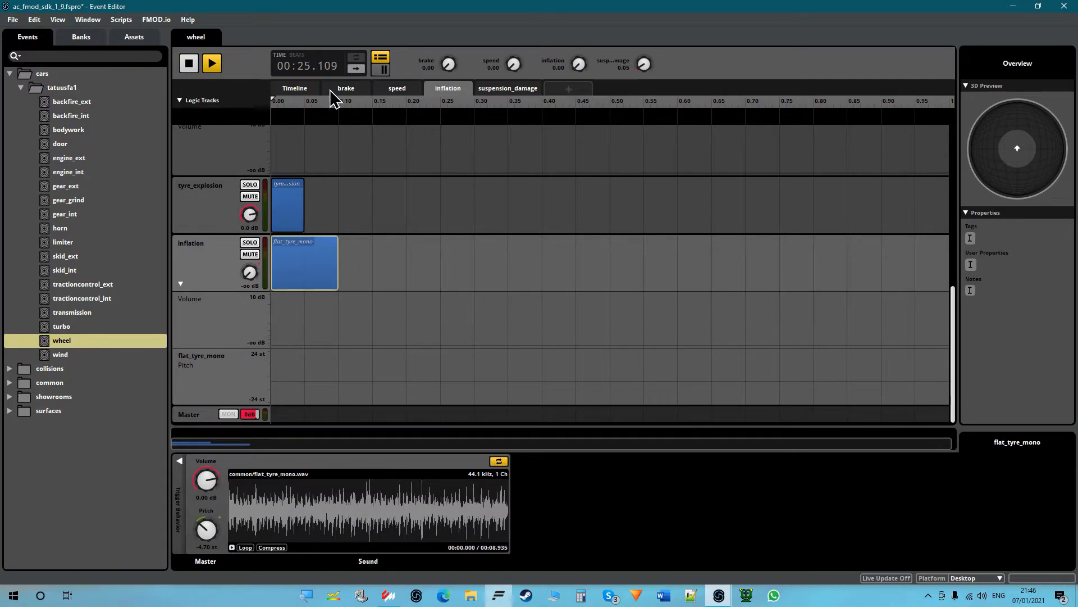
click(349, 88)
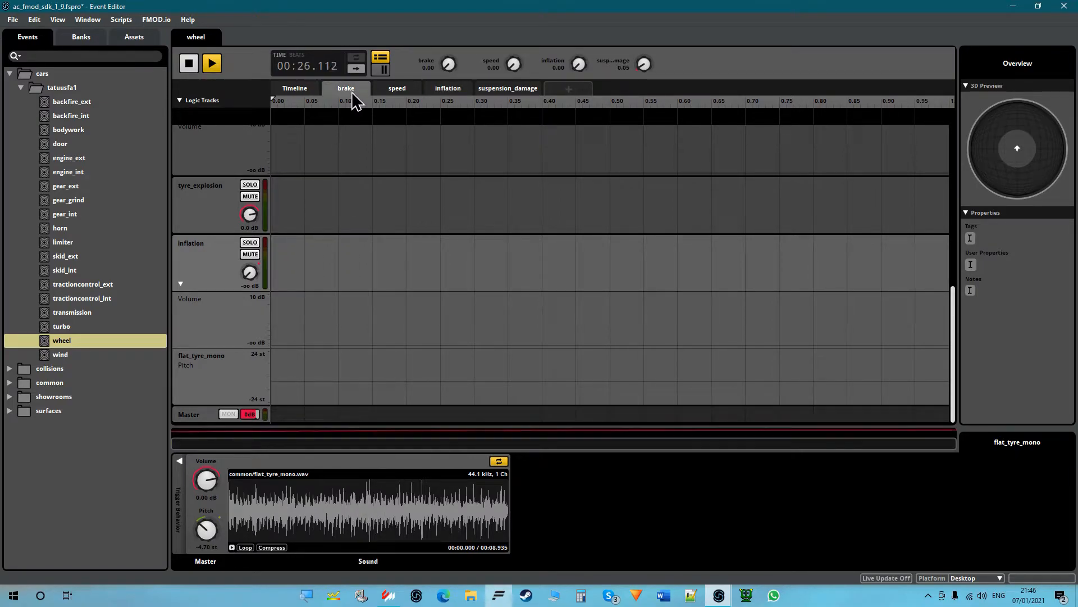
click(212, 68)
click(401, 88)
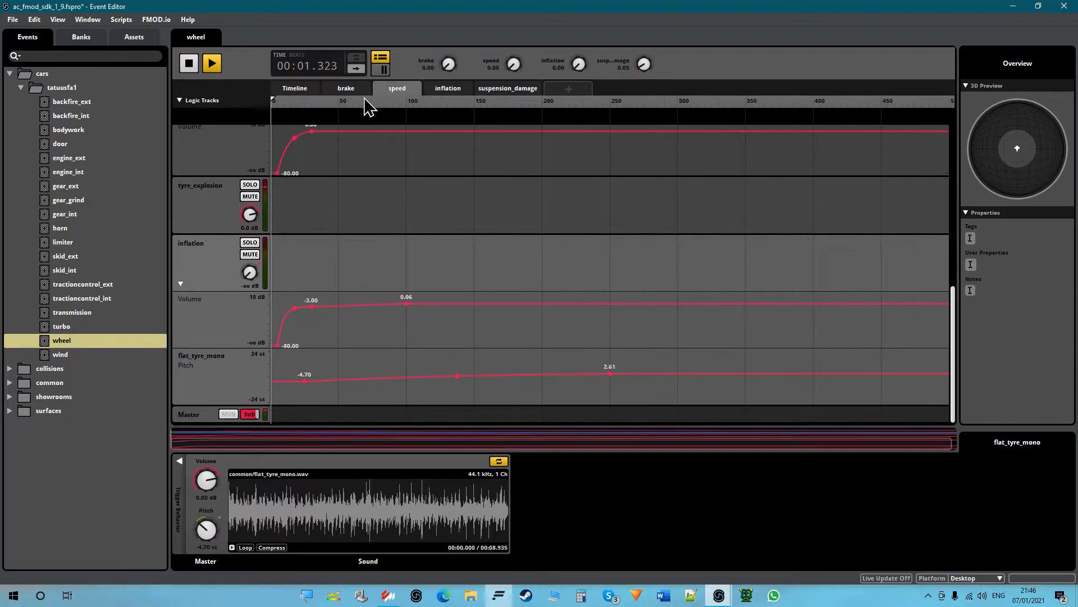
drag(278, 107, 318, 153)
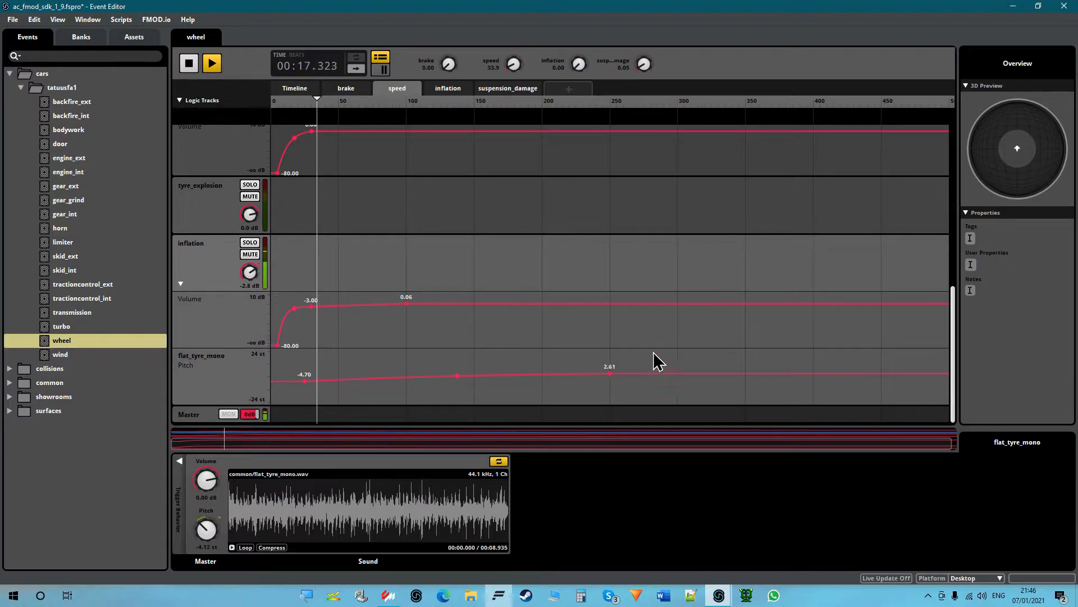
drag(330, 107, 651, 134)
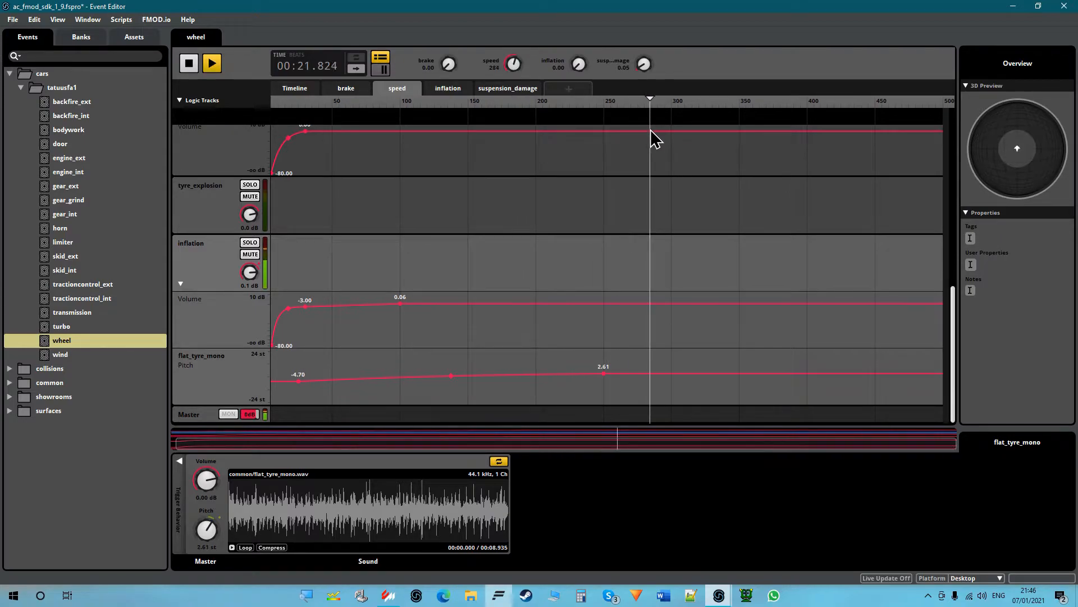
Look over the wheel event's tracks on the brake sheet, and audition the brake parameter before returning it to 0
click(347, 89)
click(394, 116)
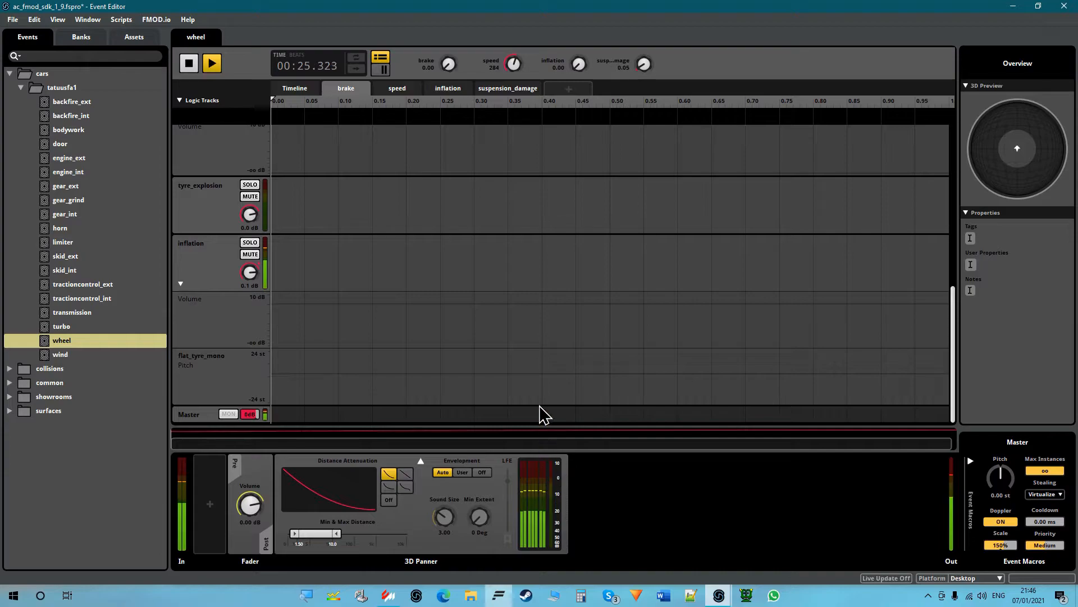
scroll(520, 357, up, 6)
scroll(521, 355, up, 1)
scroll(608, 373, down, 6)
scroll(595, 298, up, 3)
scroll(586, 298, up, 2)
click(445, 110)
drag(461, 115, 270, 145)
Compare the brakes track's volume automation on the speed and brake sheets, returning the brake parameter to 0
click(397, 89)
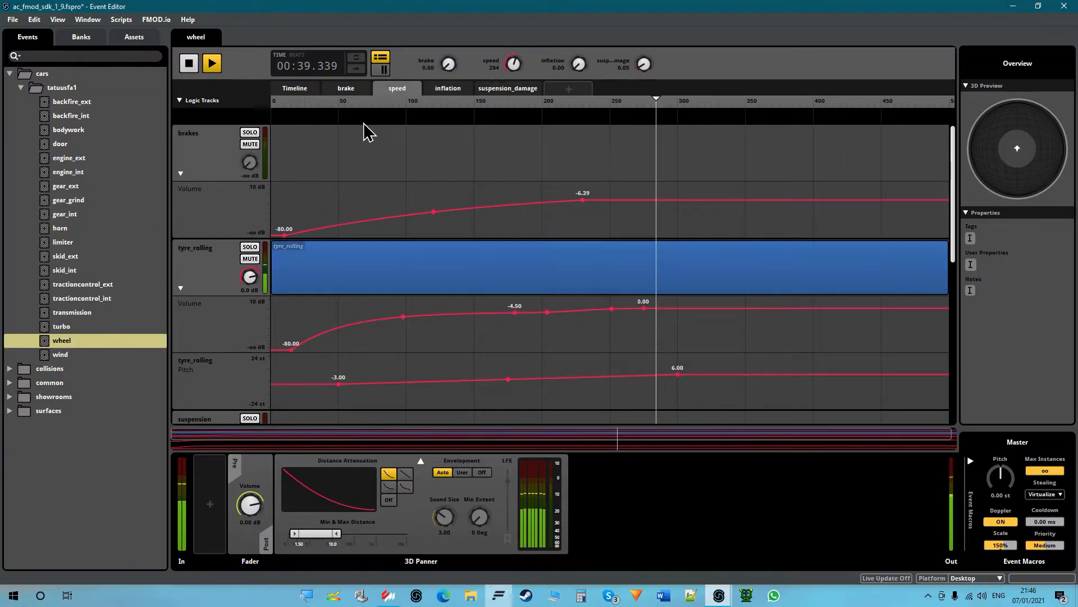
click(182, 143)
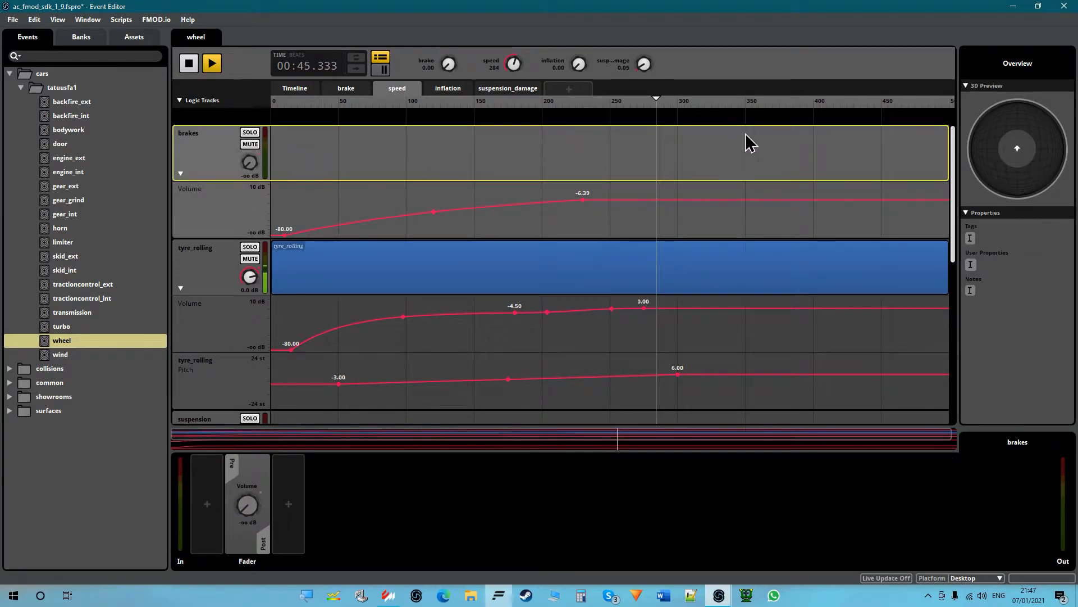
click(396, 90)
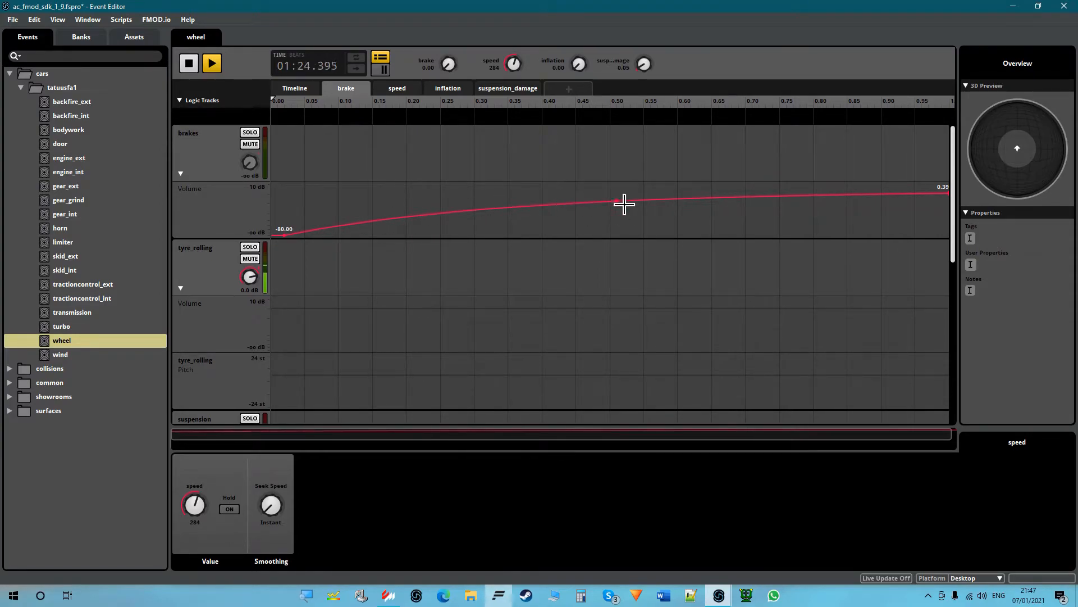
drag(684, 106, 235, 151)
click(393, 90)
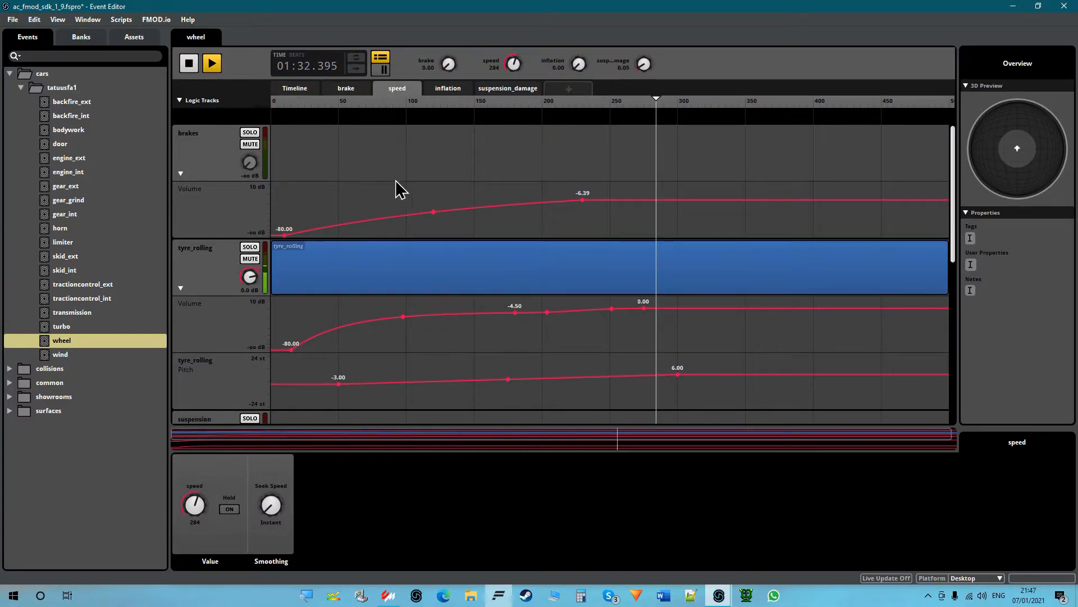
Open the wind event and examine the wind track's volume automation on the speed and air_pressure sheets
click(144, 354)
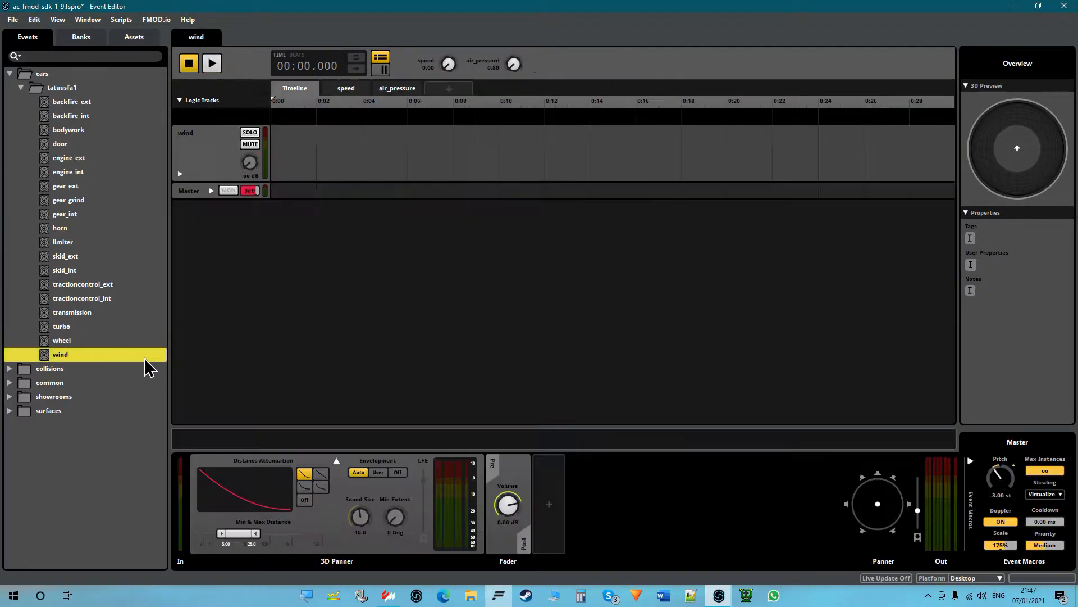
click(346, 89)
click(387, 90)
click(346, 89)
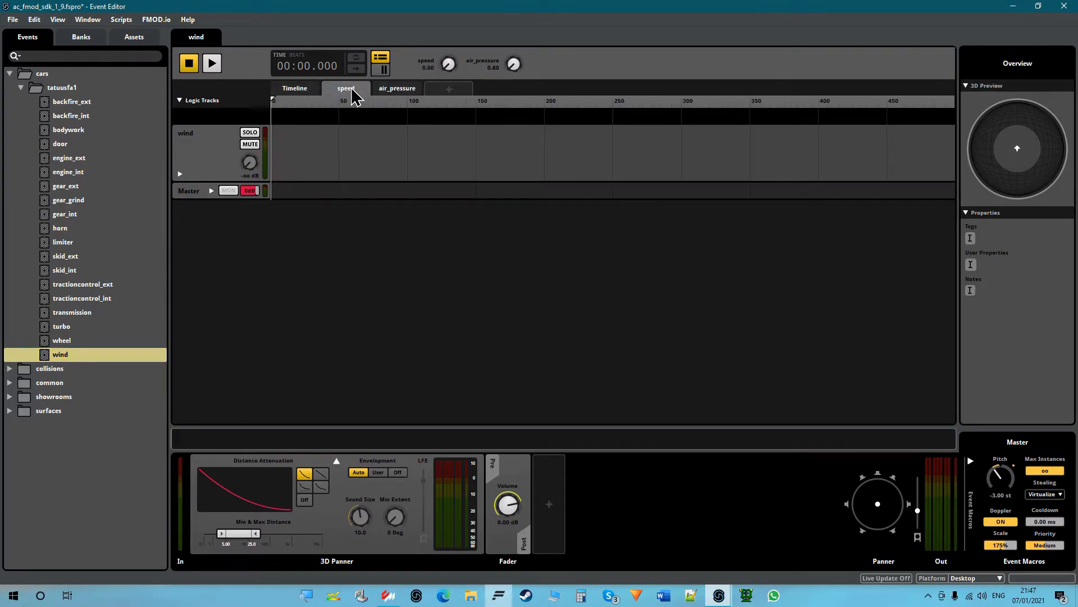
click(180, 174)
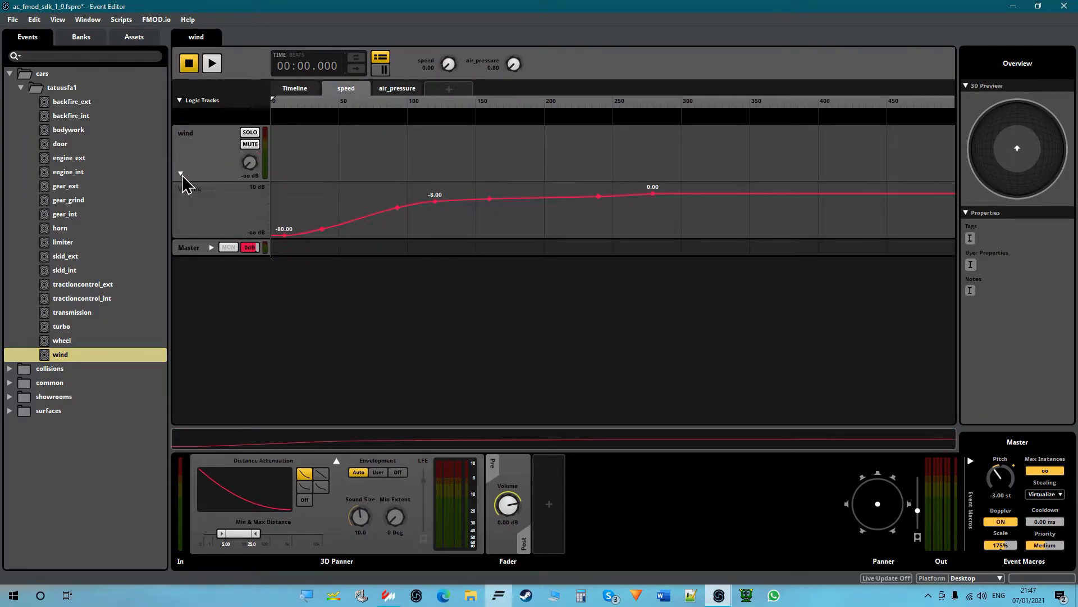
click(407, 91)
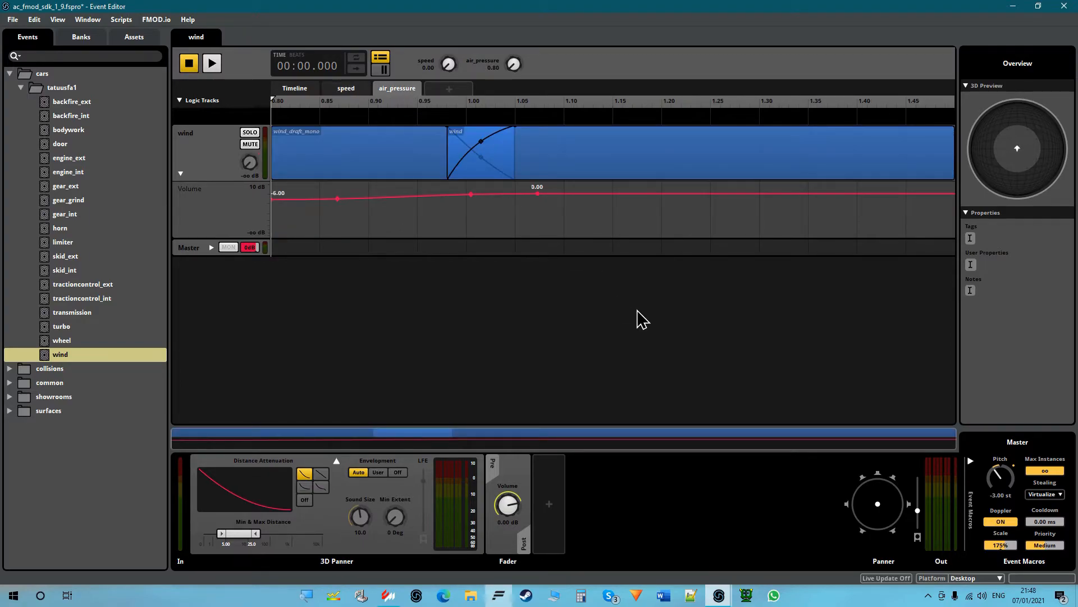
Expand the wind event's master track and compare its pitch automation with the wind track's volume automation on the speed sheet
click(212, 248)
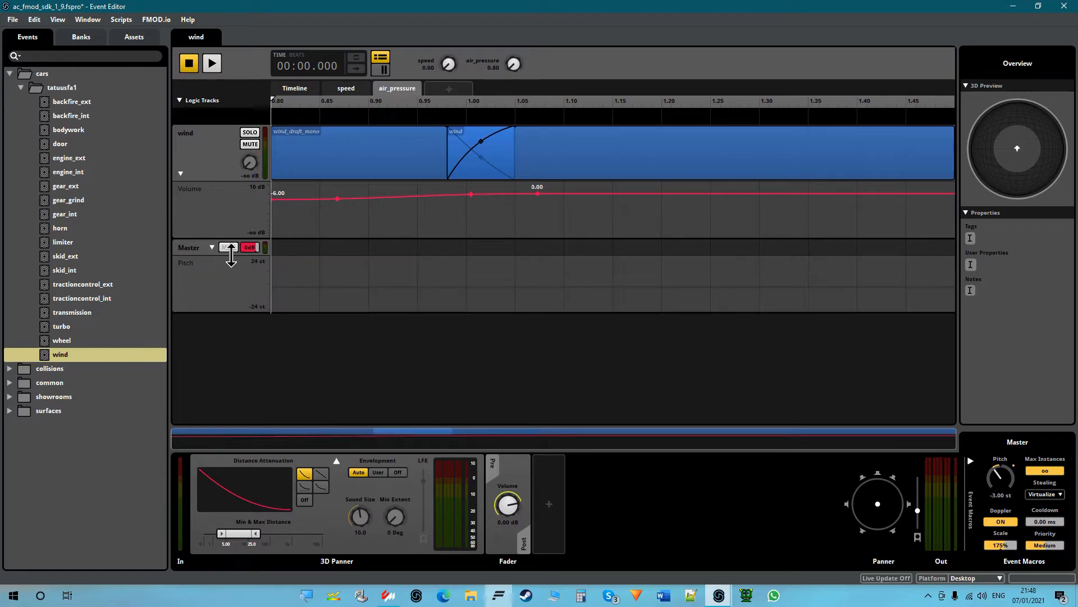
click(355, 92)
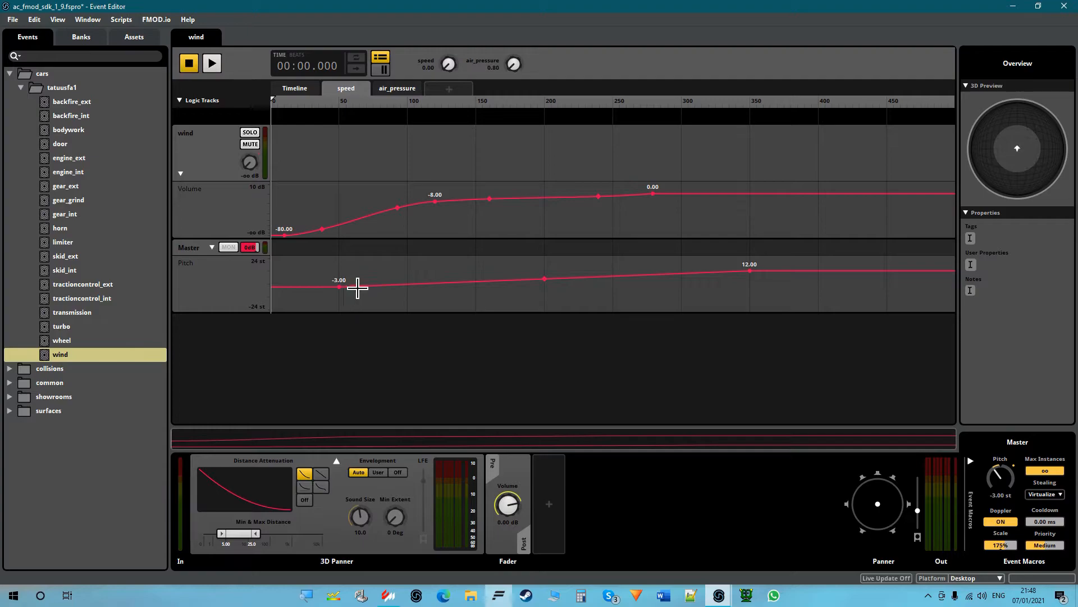
click(226, 289)
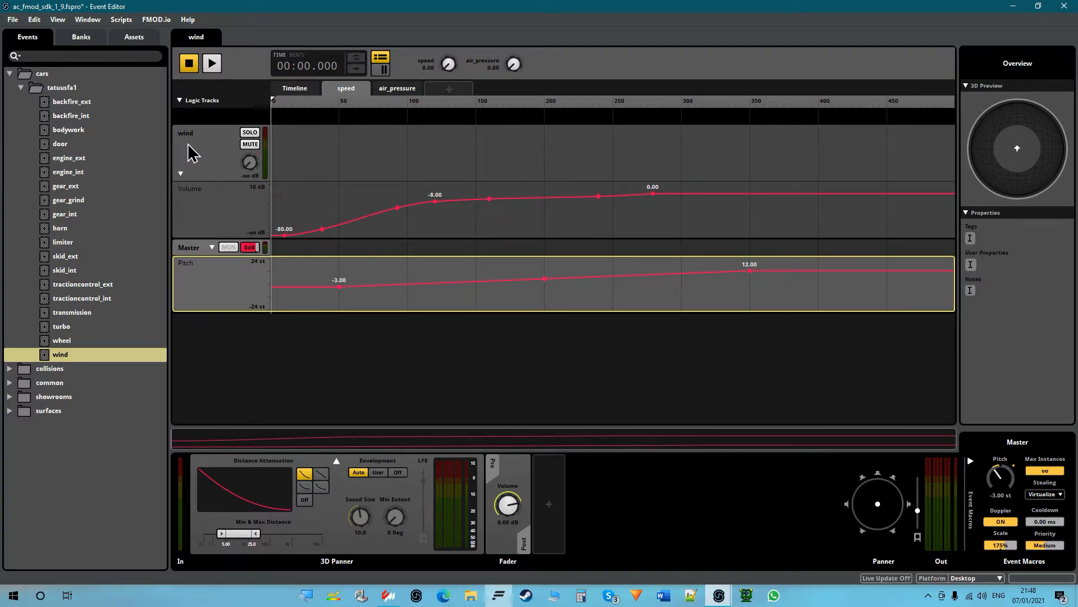
click(216, 152)
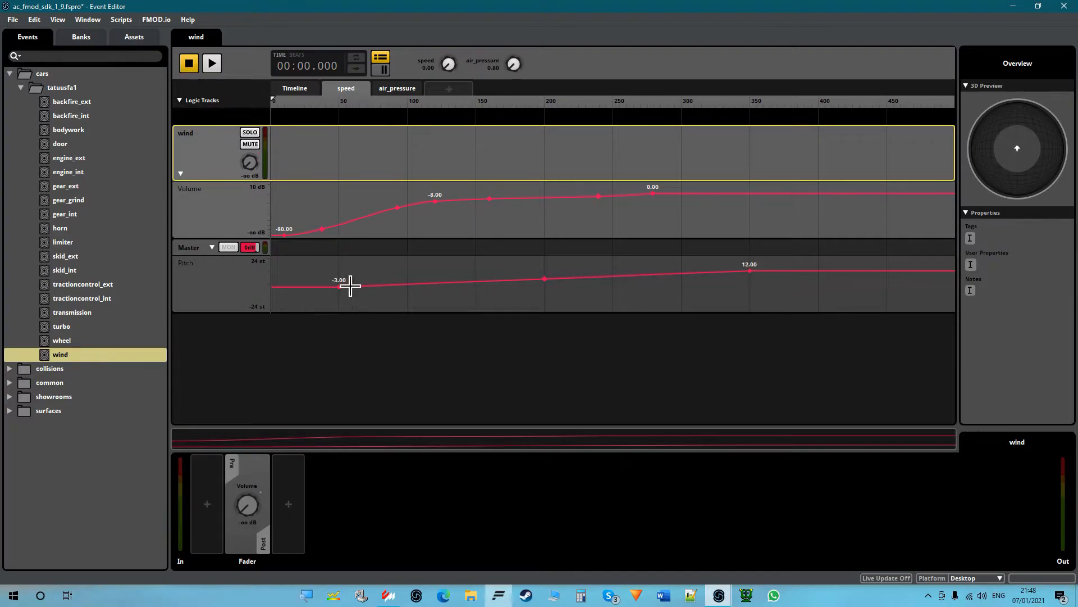
click(222, 212)
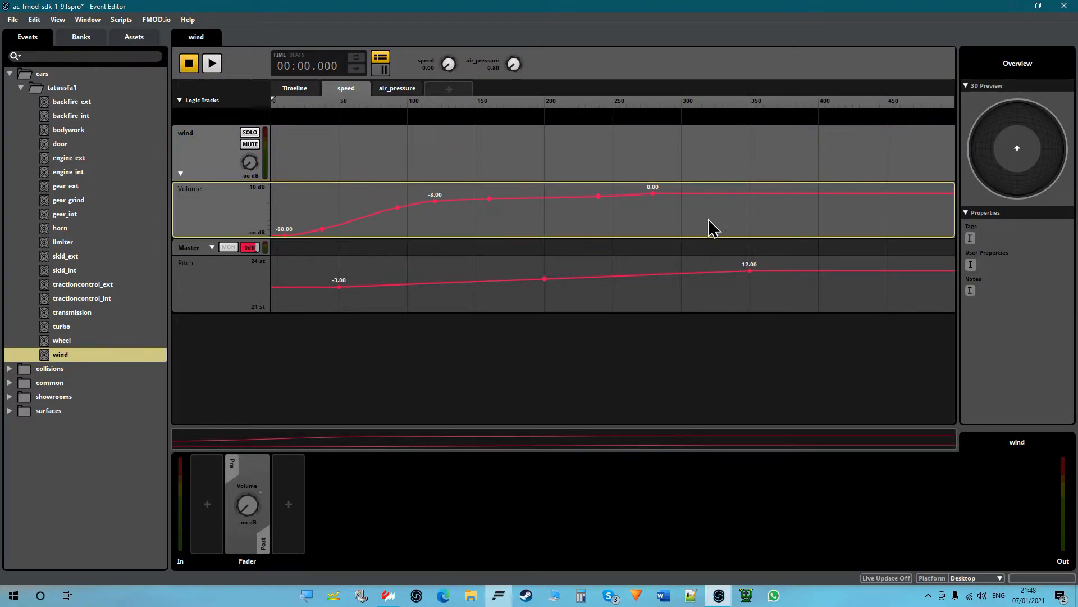
click(219, 299)
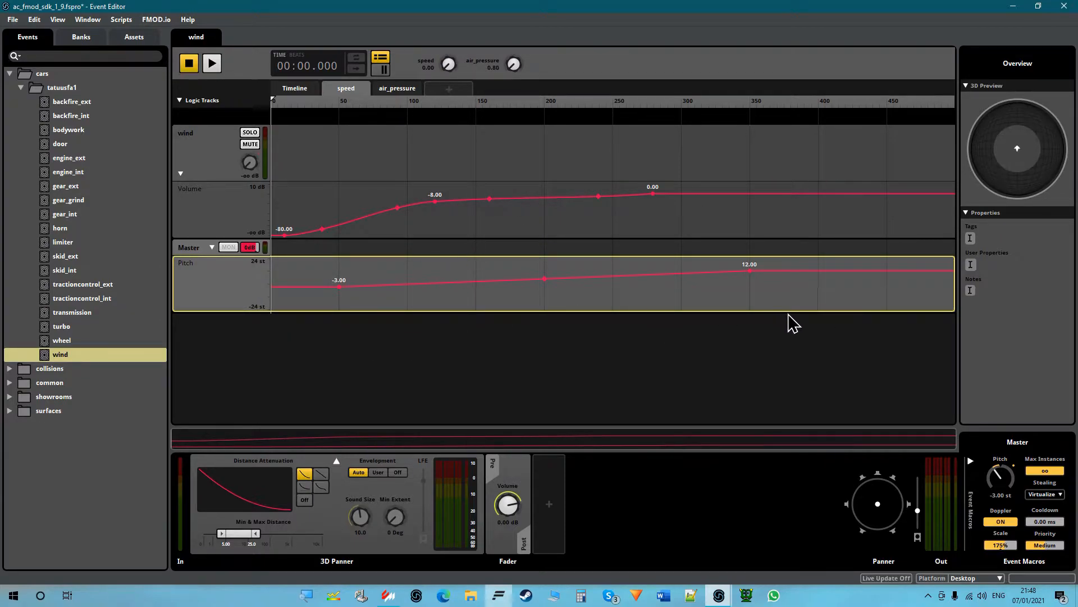
click(559, 339)
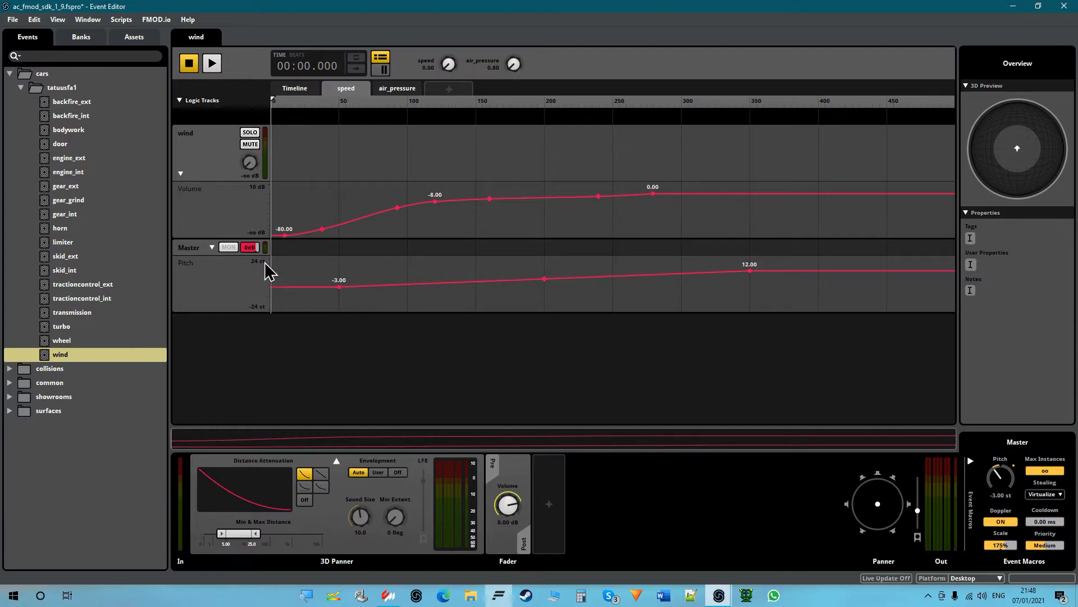
Add volume automation to the wind event's master track
right_click(249, 247)
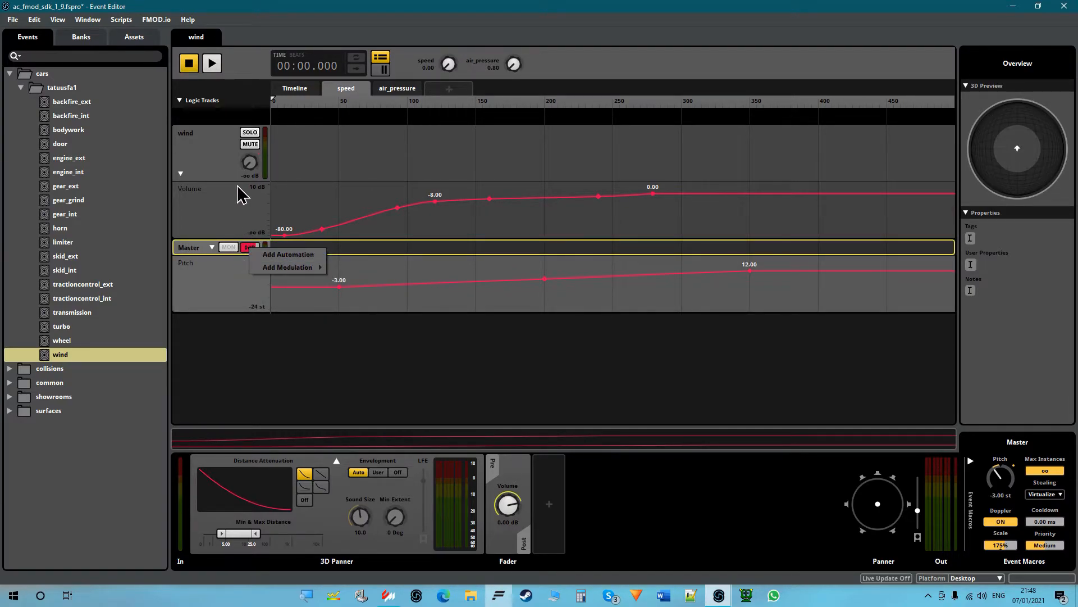
right_click(250, 161)
right_click(249, 161)
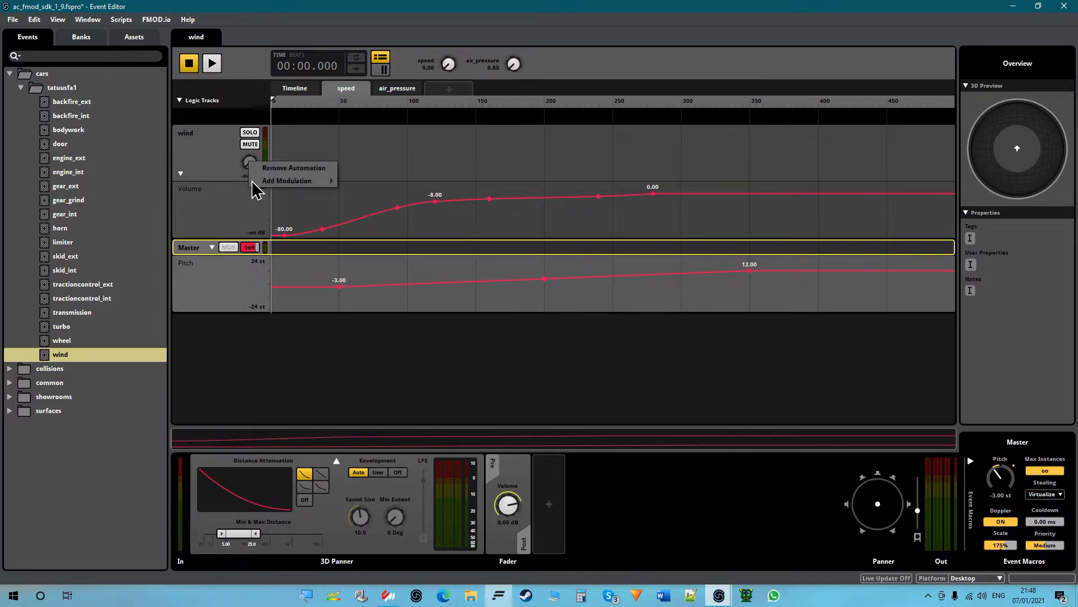
right_click(247, 249)
click(279, 264)
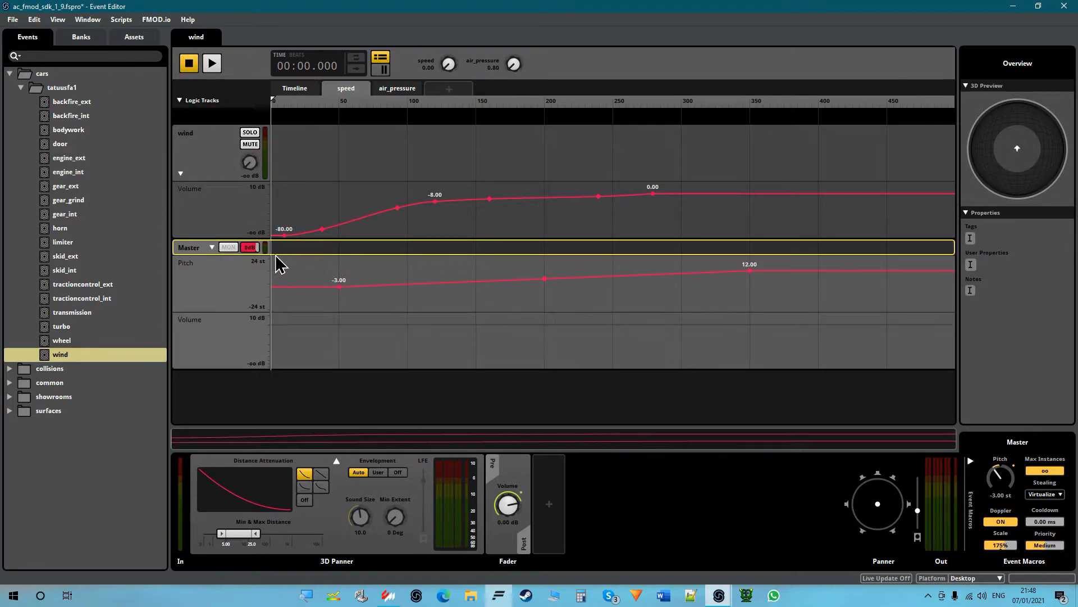
Copy the wind track's speed volume curve to the master track's volume automation and delete the original curve
click(201, 332)
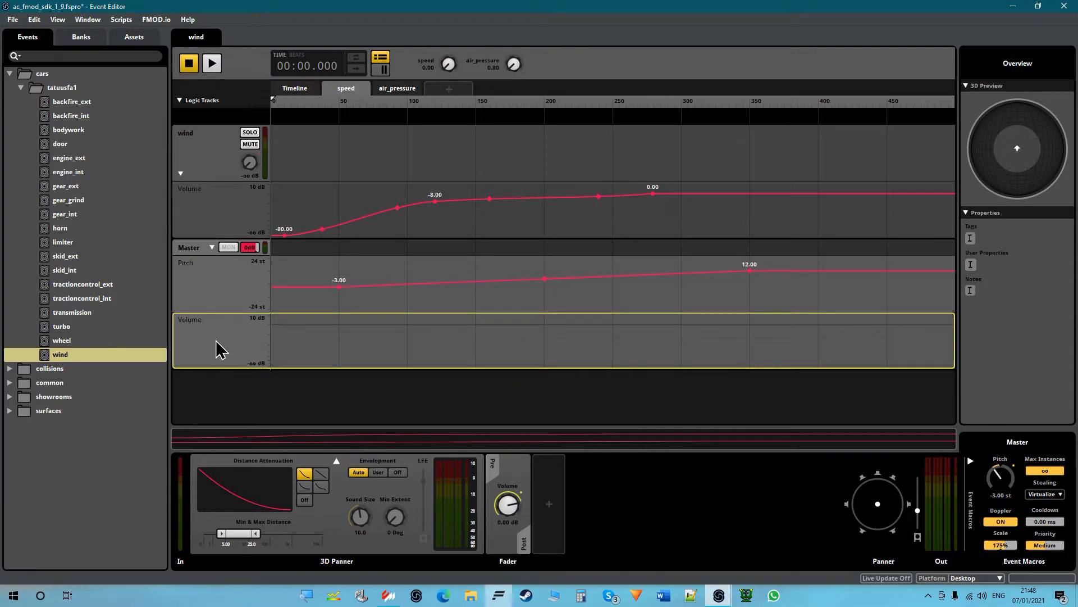
right_click(549, 224)
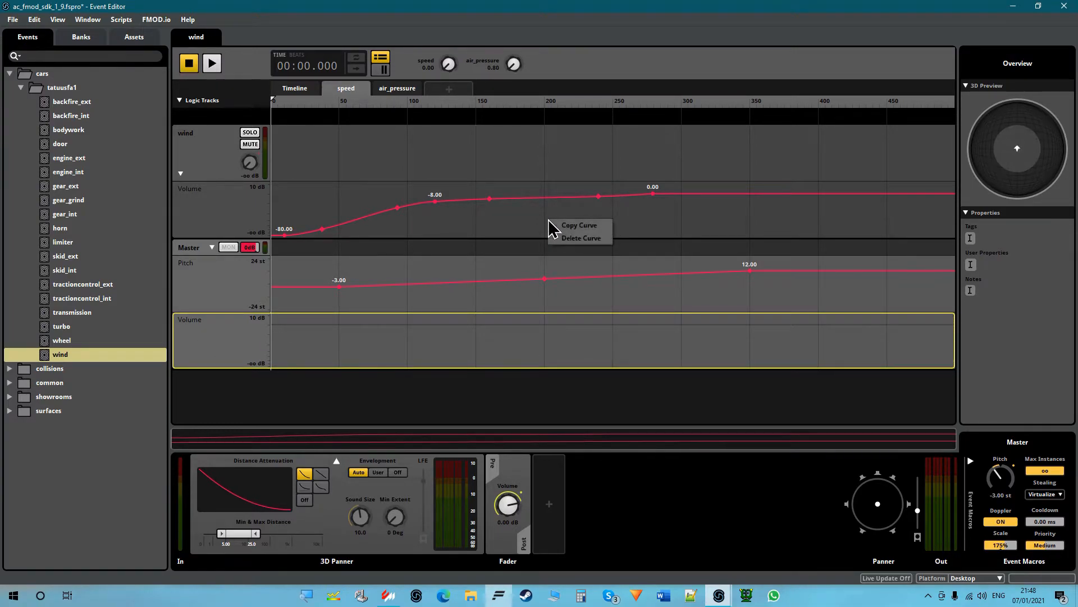
click(556, 226)
right_click(539, 338)
click(544, 342)
right_click(520, 217)
click(537, 243)
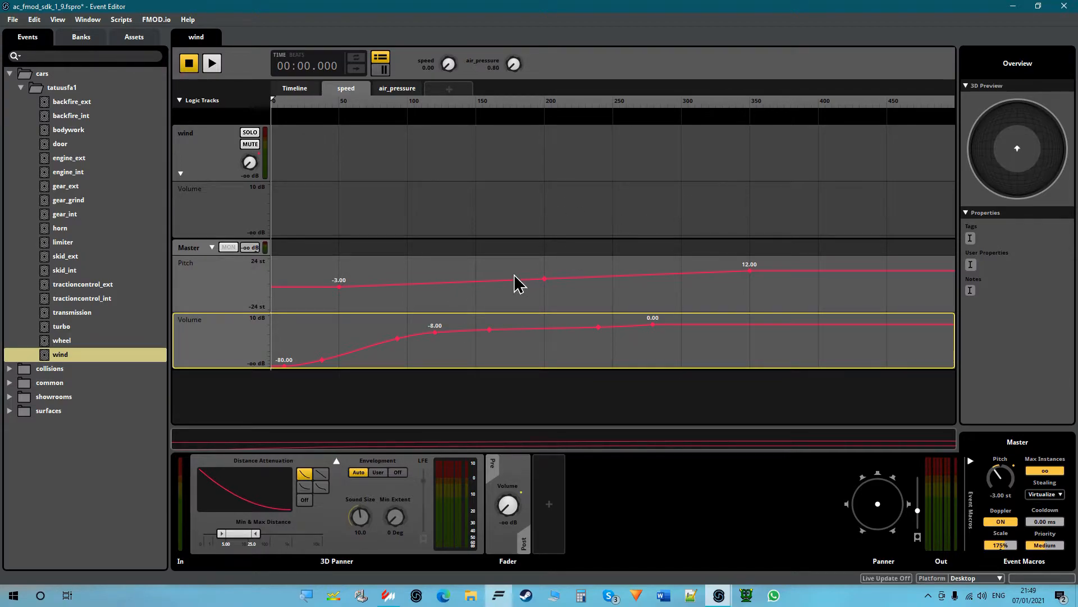
Undo the volume curve's move to the master track and the volume automation added there
key(ctrl+z)
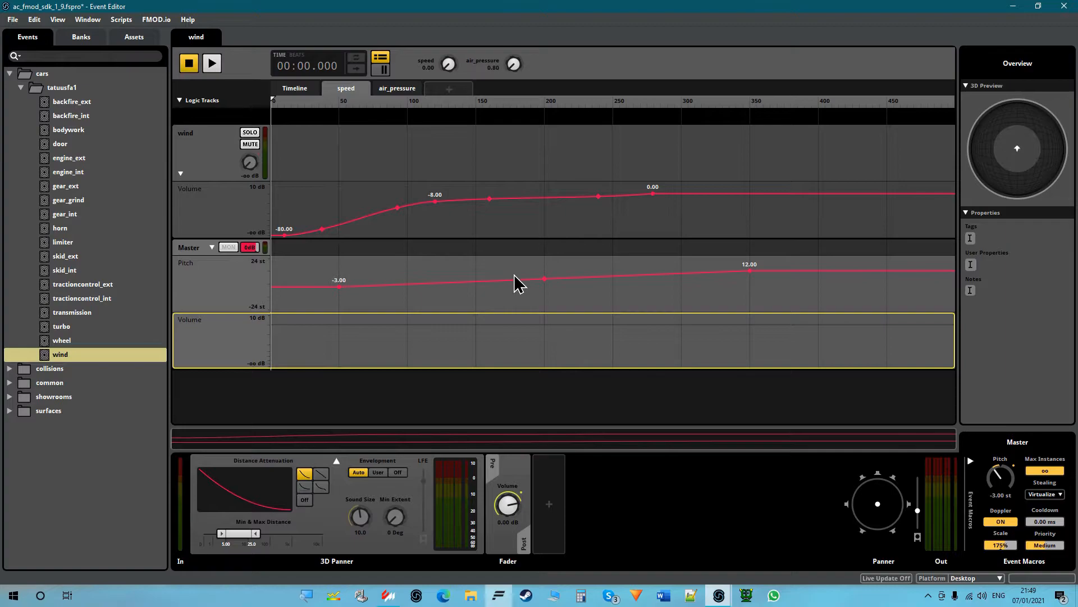
key(ctrl+z)
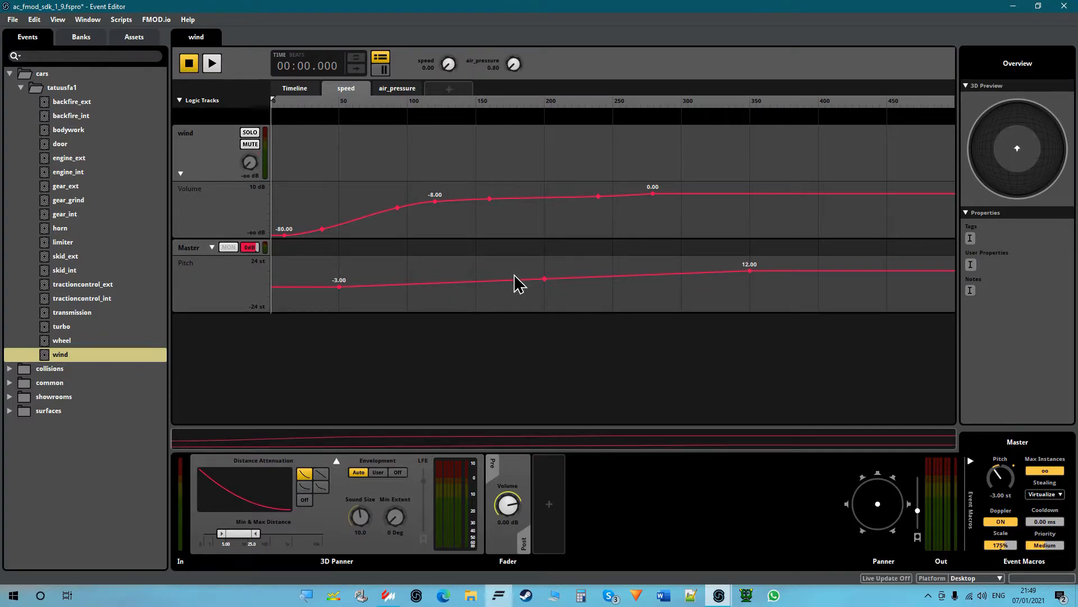
Compare the wind_draft_mono and wind sounds on the air_pressure sheet, and check the automation on the speed sheet
click(397, 89)
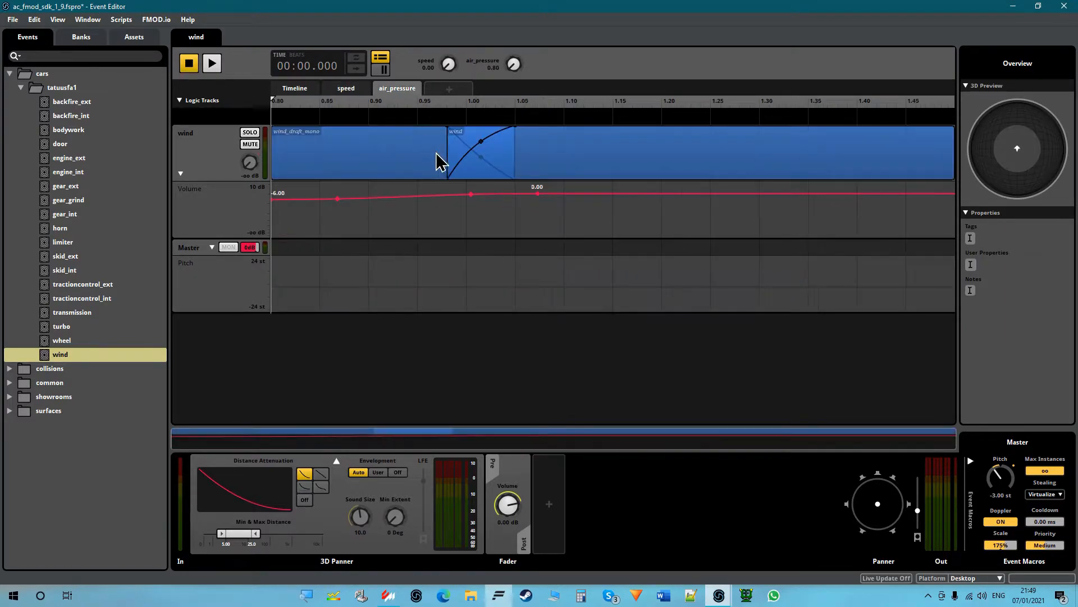
click(416, 172)
click(632, 154)
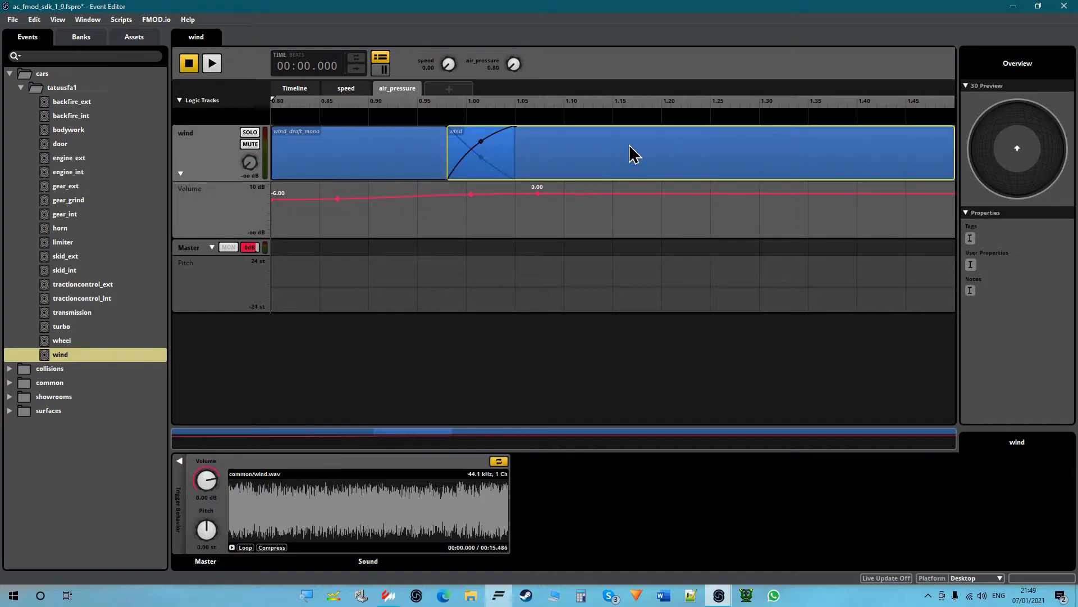
click(393, 174)
click(592, 153)
click(406, 150)
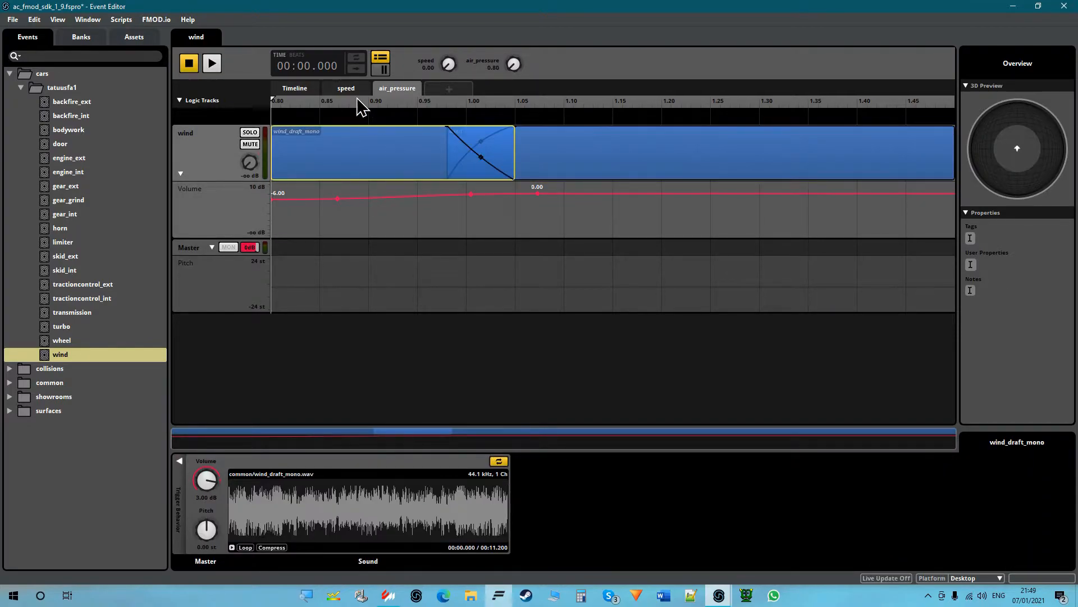
click(354, 92)
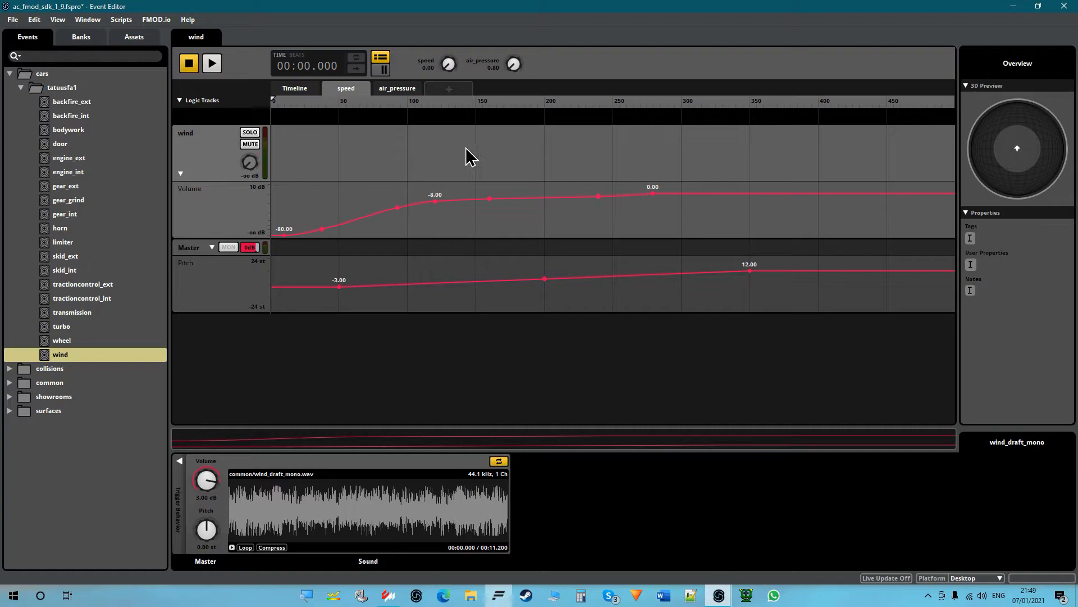
click(397, 89)
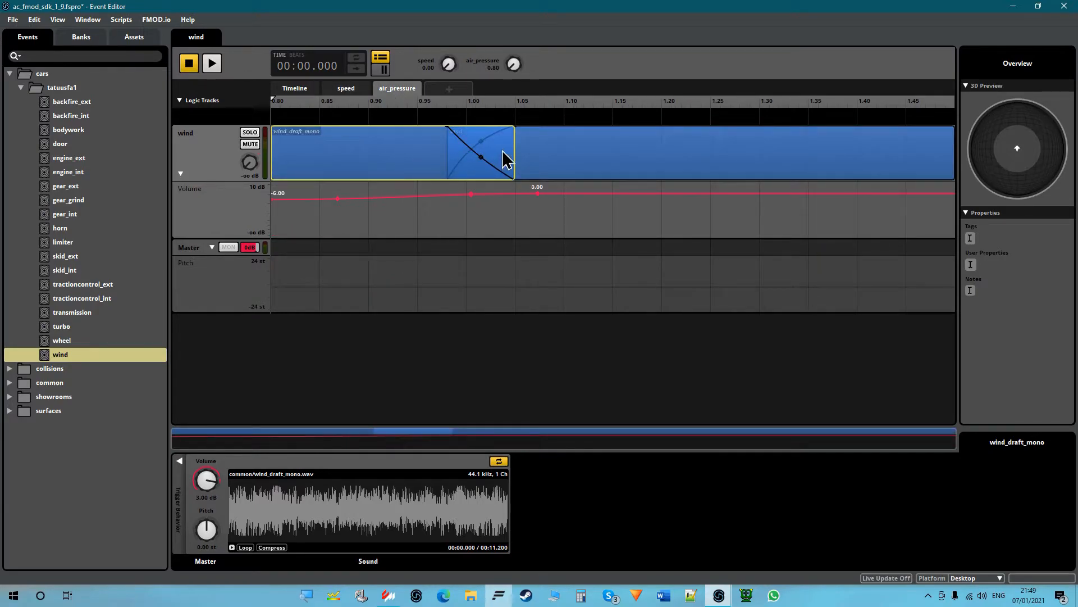
click(610, 158)
Play the wind event with air_pressure at about 0.93 and raise speed to about 196
click(212, 63)
drag(308, 106, 401, 152)
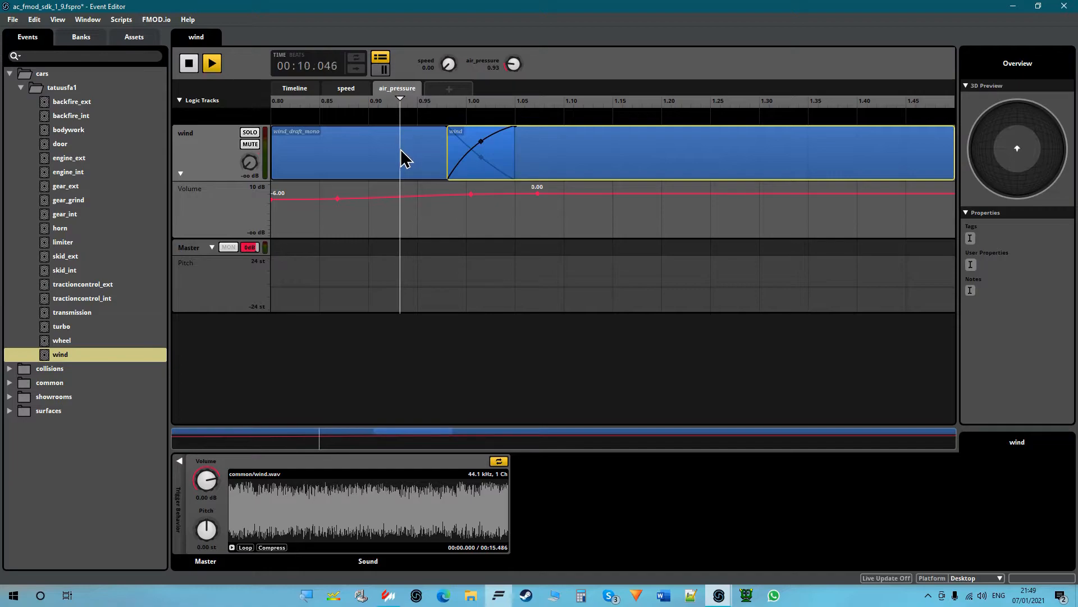
click(345, 90)
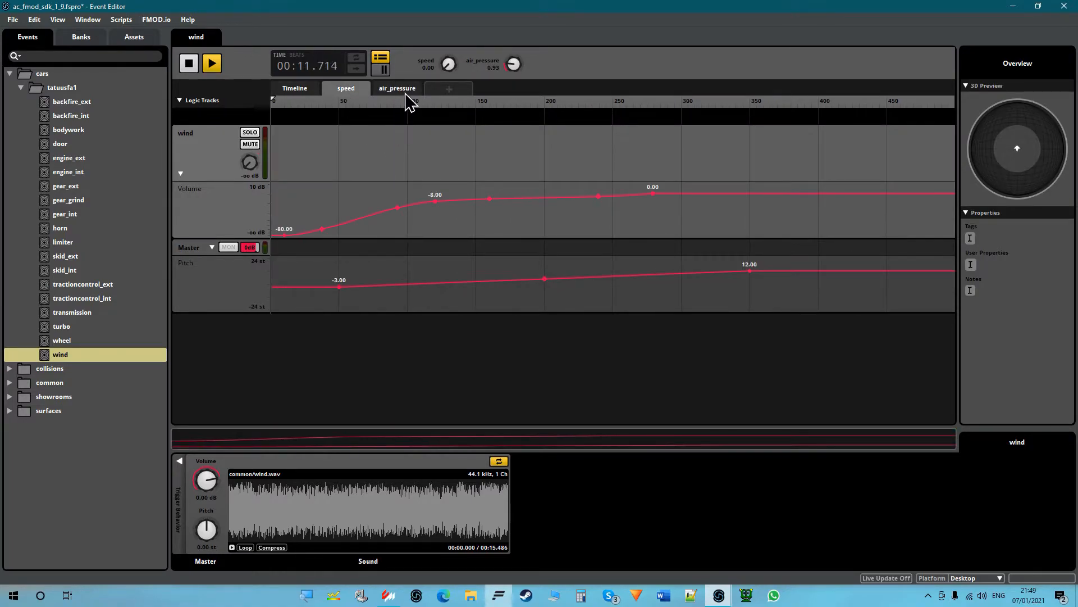
click(404, 96)
click(358, 90)
click(212, 63)
click(280, 103)
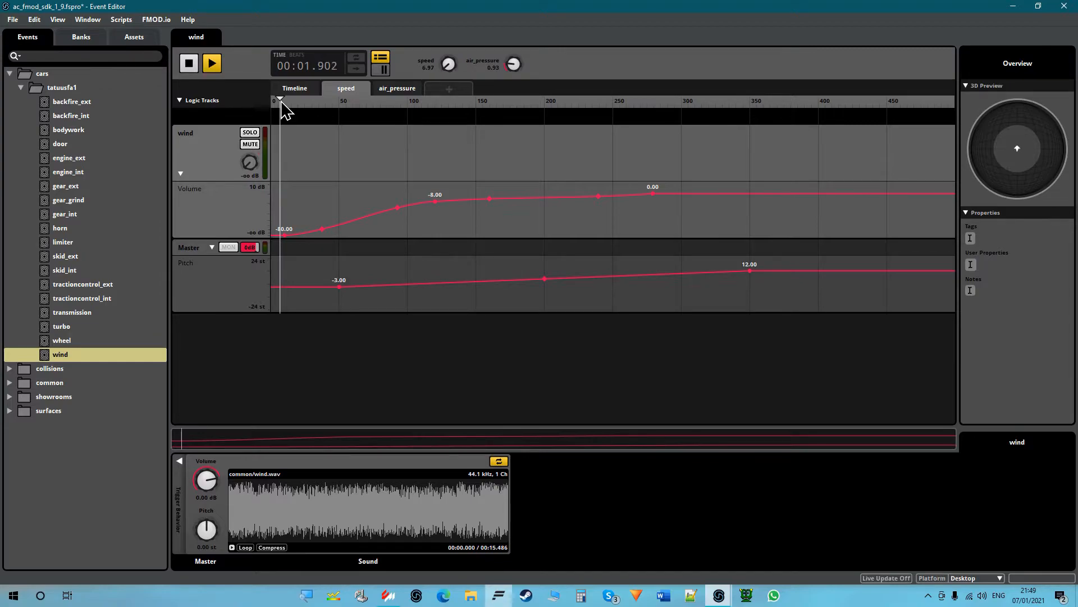
drag(282, 102, 545, 132)
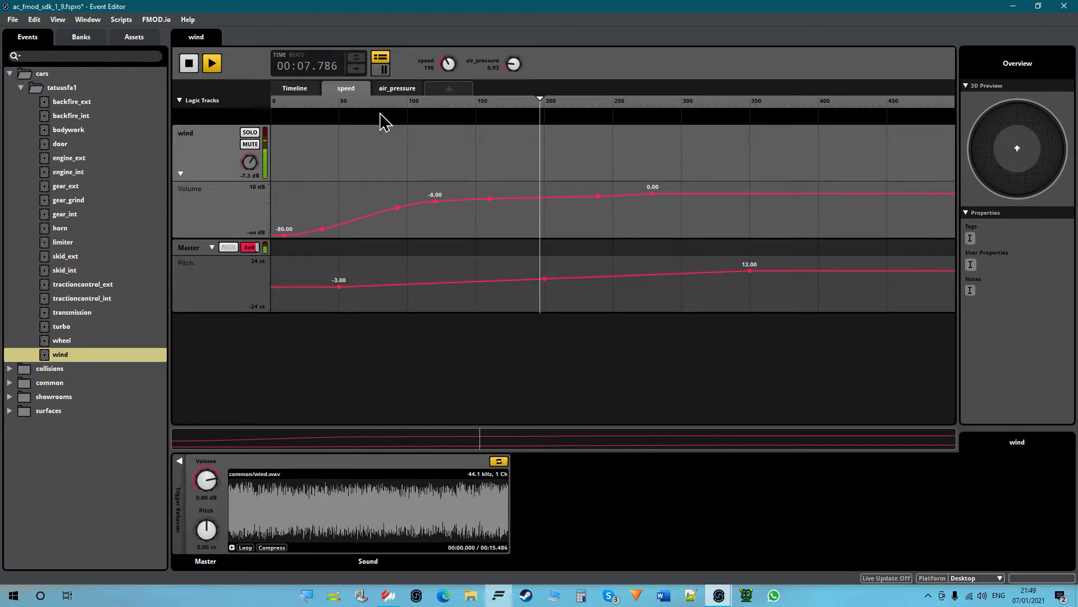
Sweep air_pressure across the two wind sounds during playback, up to about 1.13 and down to 0.80
click(394, 90)
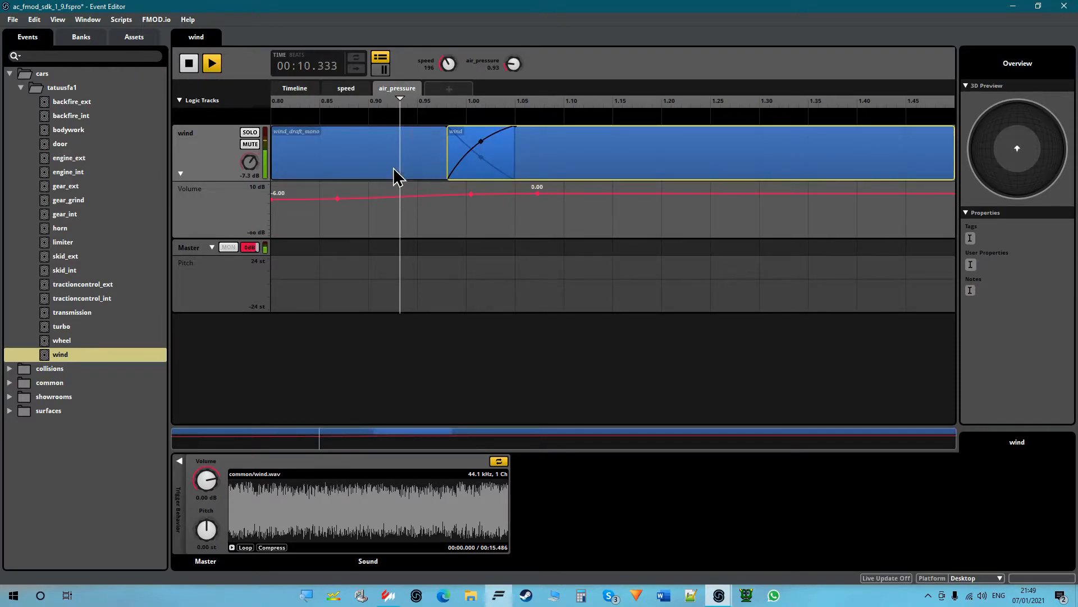
drag(403, 107, 594, 113)
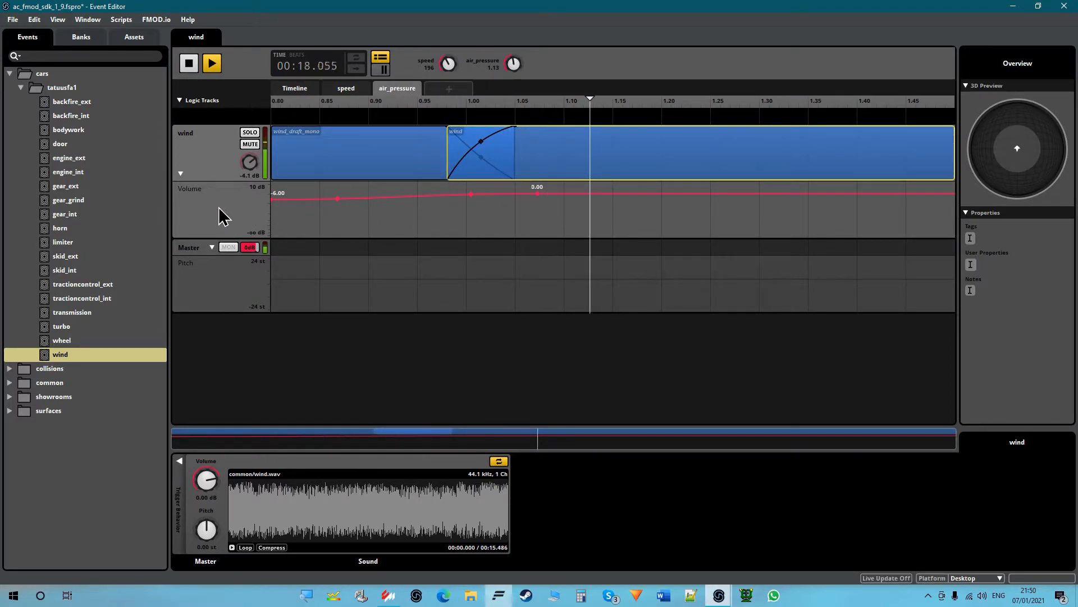
drag(503, 113, 402, 125)
drag(548, 116, 180, 137)
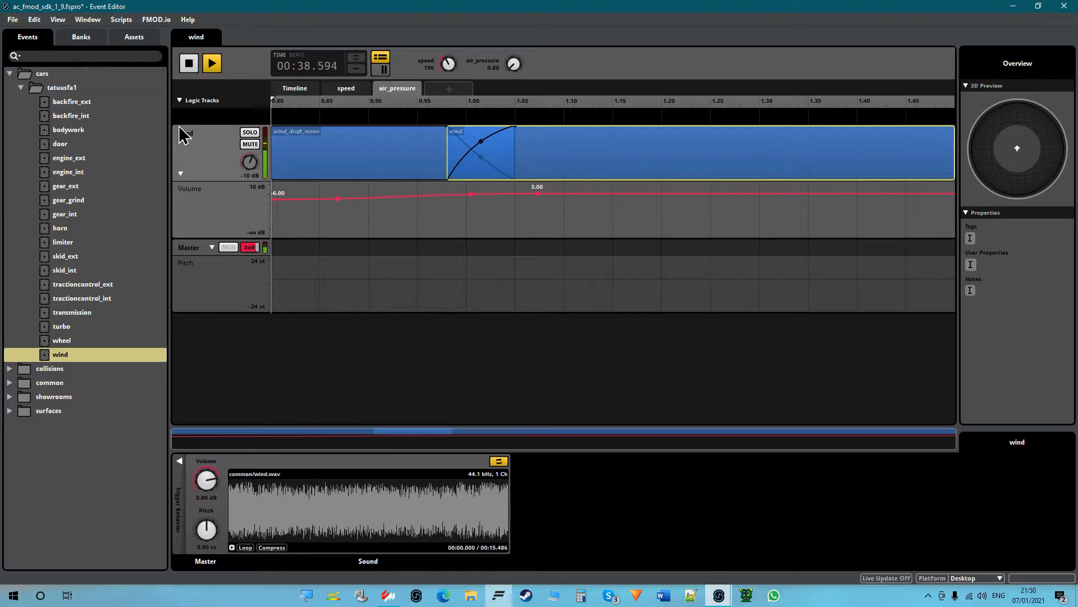
drag(180, 137, 265, 136)
Compare the speed and air_pressure sheets of the playing wind event, and stop playback
click(348, 90)
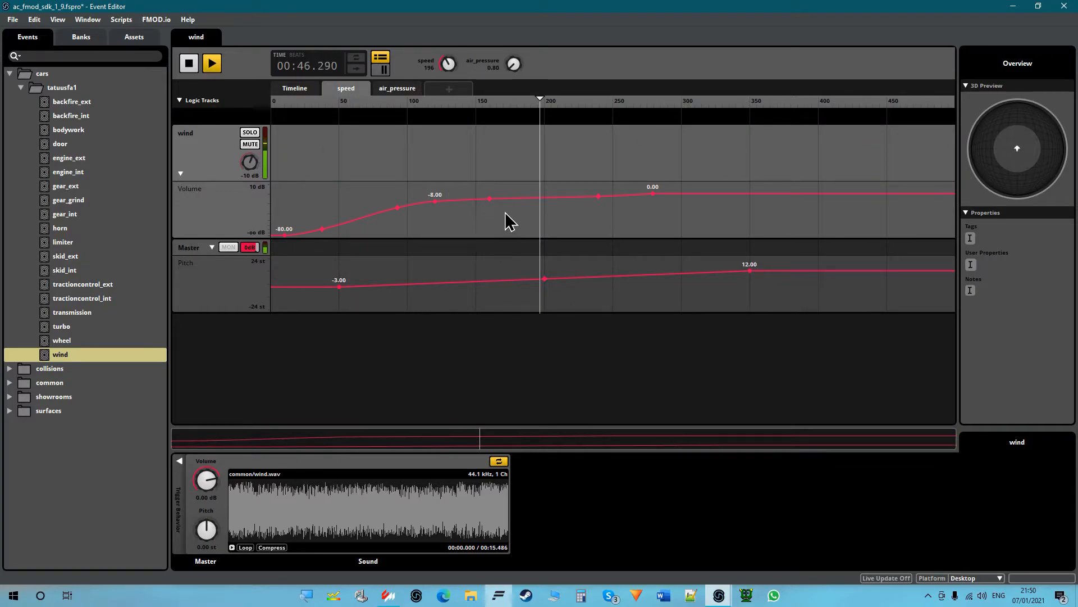
click(396, 91)
click(335, 94)
click(190, 64)
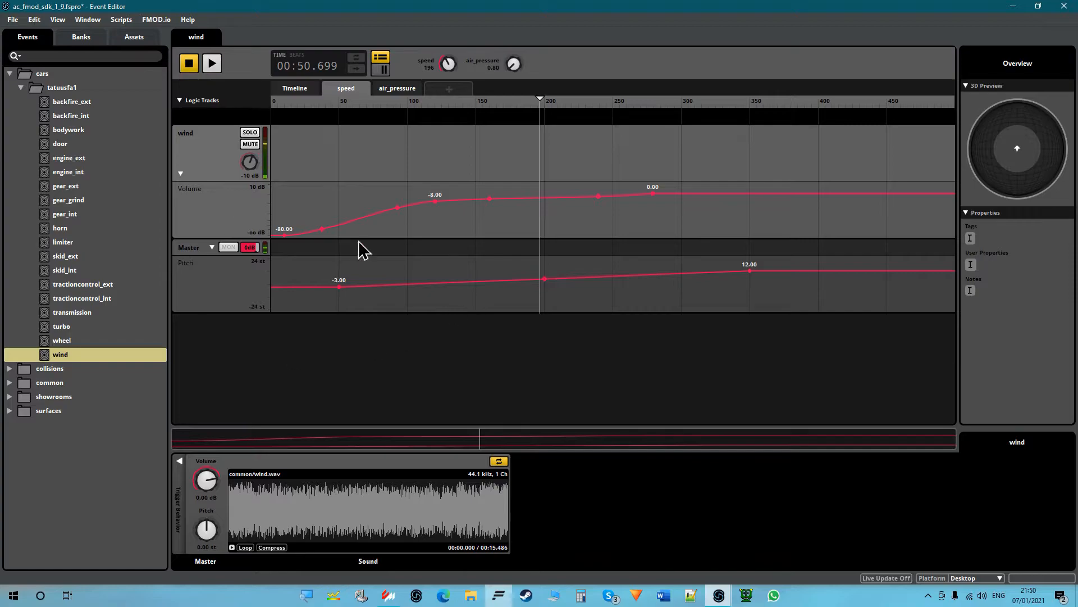
Switch to the other FMOD project window and open the wind event of ks_ferrari_f2004
double_click(493, 8)
click(525, 8)
scroll(126, 364, down, 2)
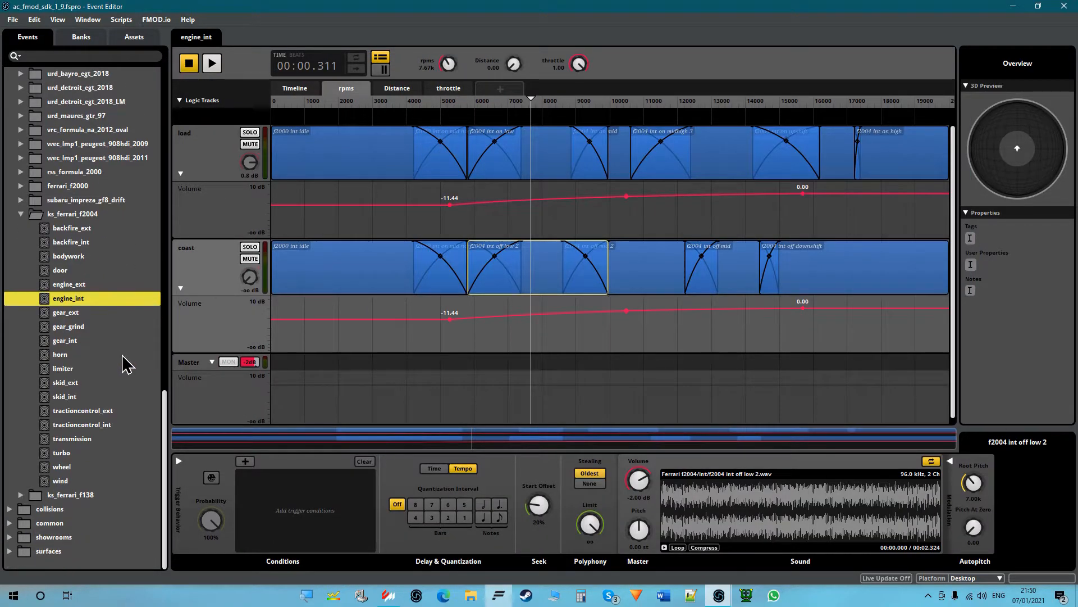
click(72, 481)
click(213, 168)
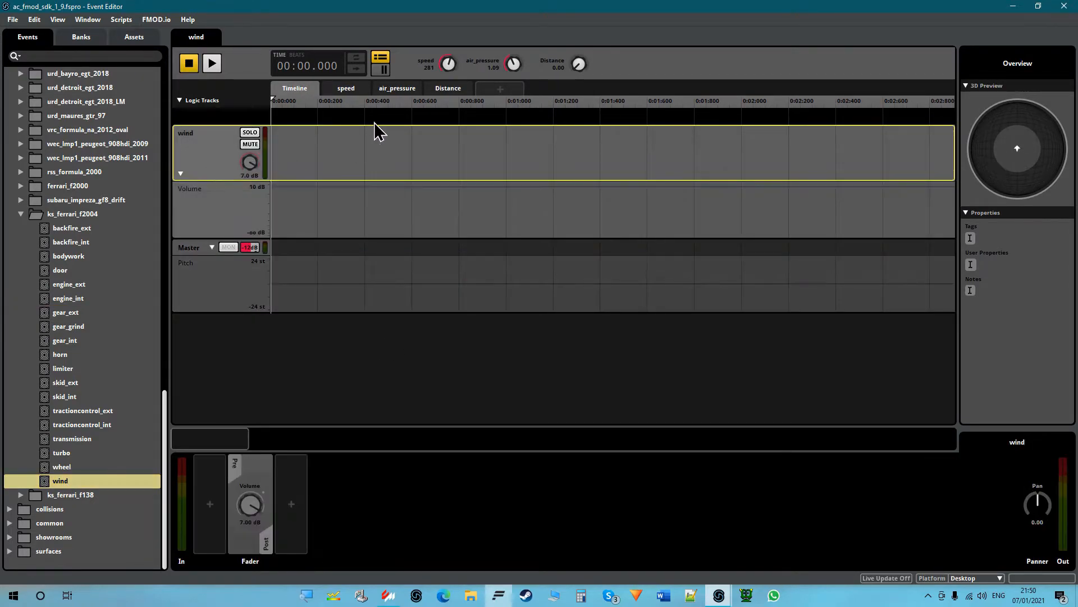
Examine the Ferrari wind event's speed, air_pressure and Distance sheets and its single seater highspeed wind sound
click(362, 94)
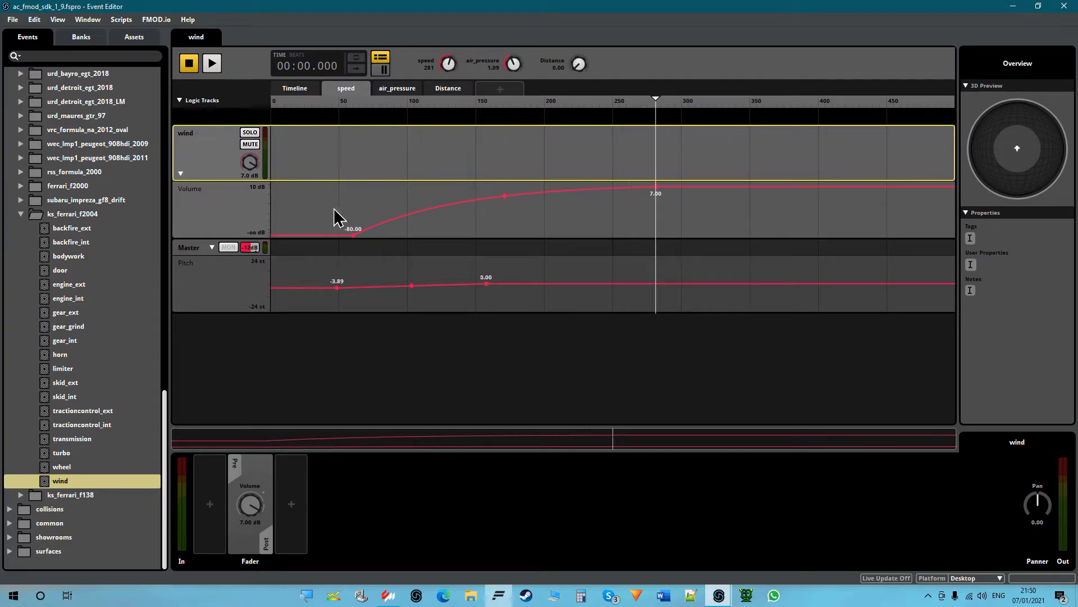
click(410, 93)
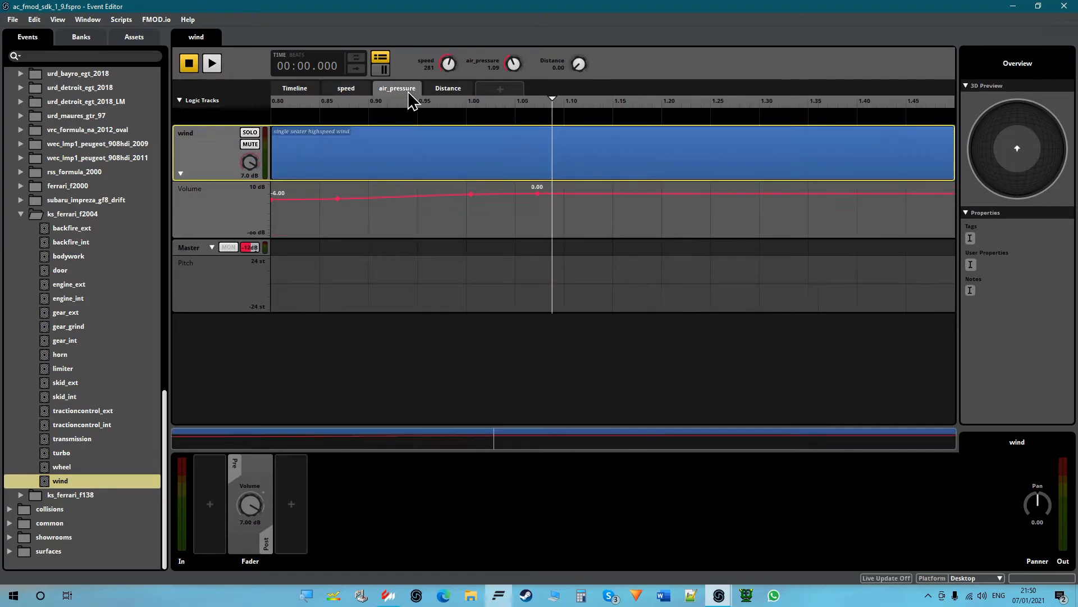
click(424, 166)
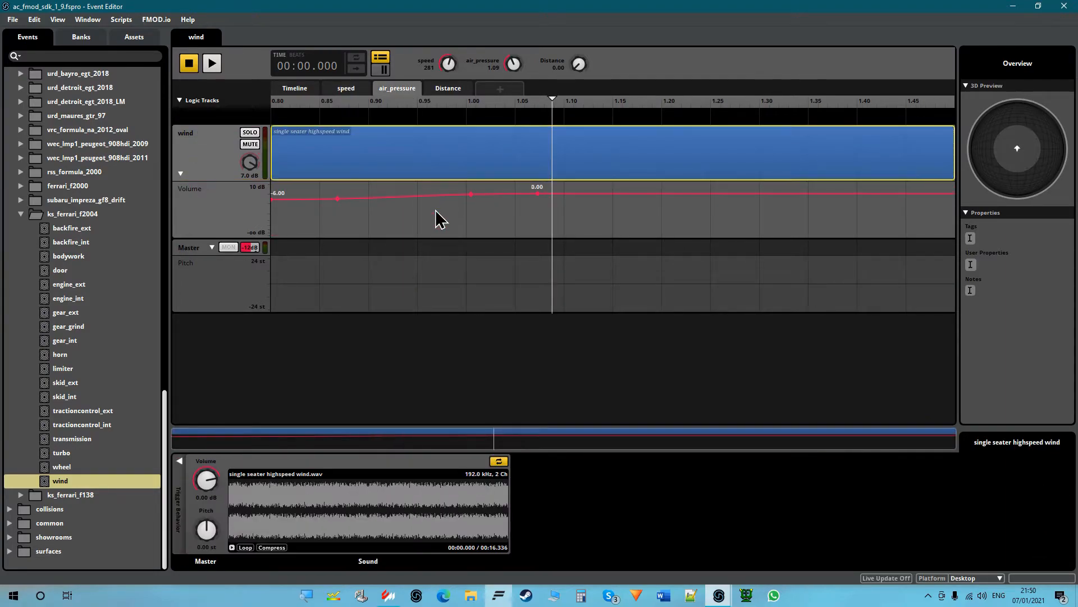
click(438, 85)
click(442, 91)
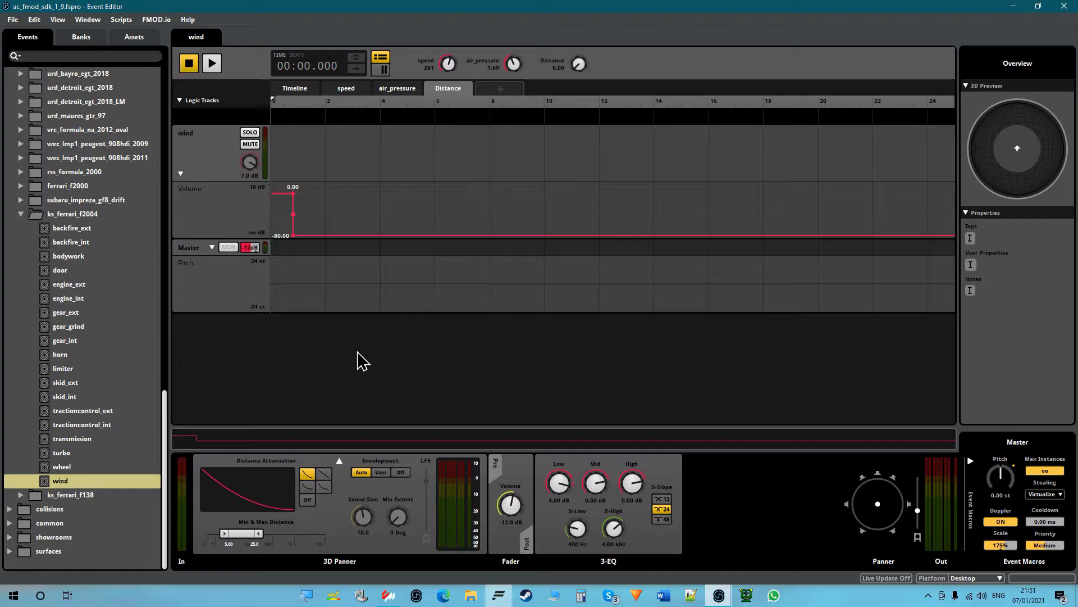
Compare the engine_int and engine_ext events of ks_ferrari_f2004
click(94, 307)
click(95, 299)
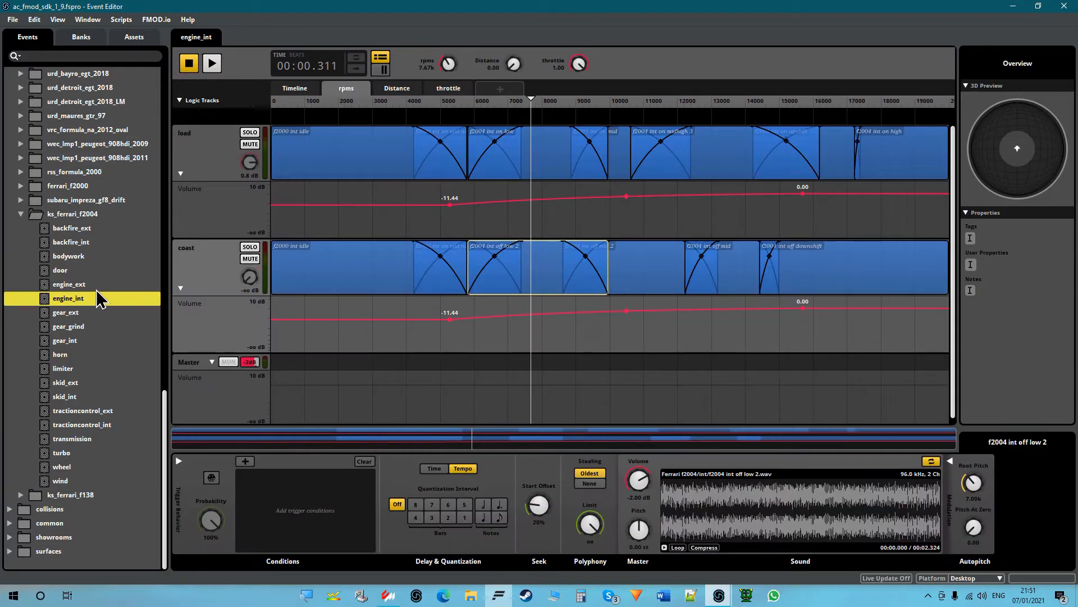
click(96, 288)
click(99, 292)
click(100, 284)
click(106, 298)
click(104, 284)
click(105, 298)
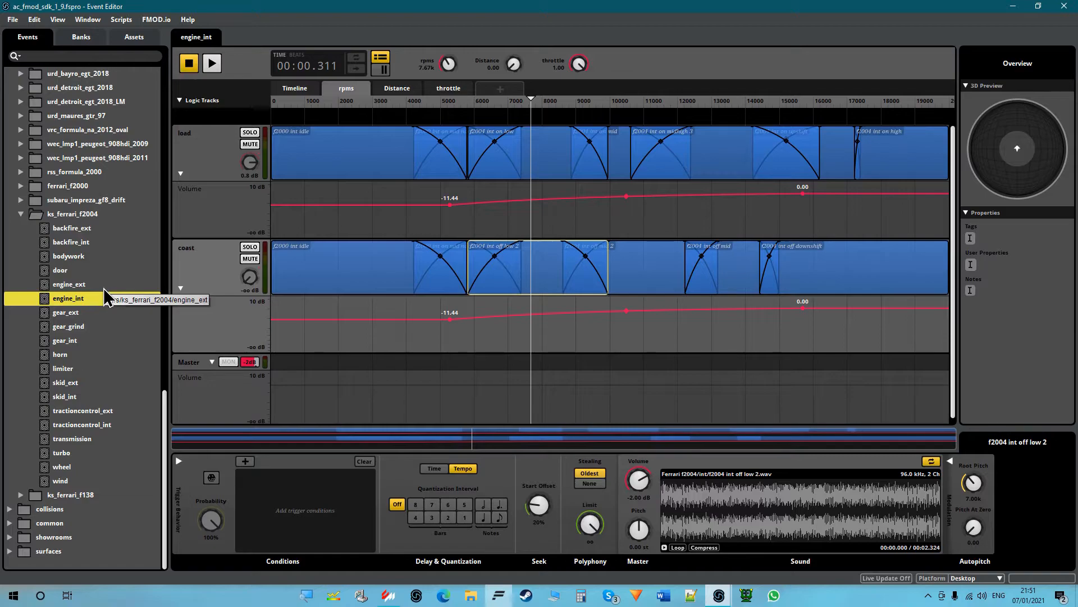
click(103, 283)
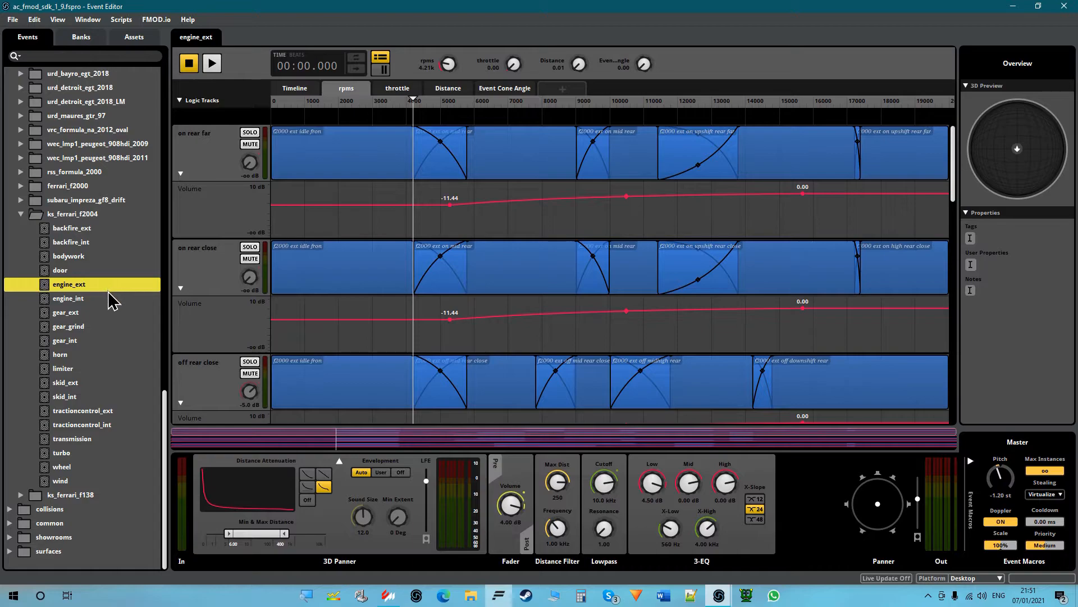
click(104, 299)
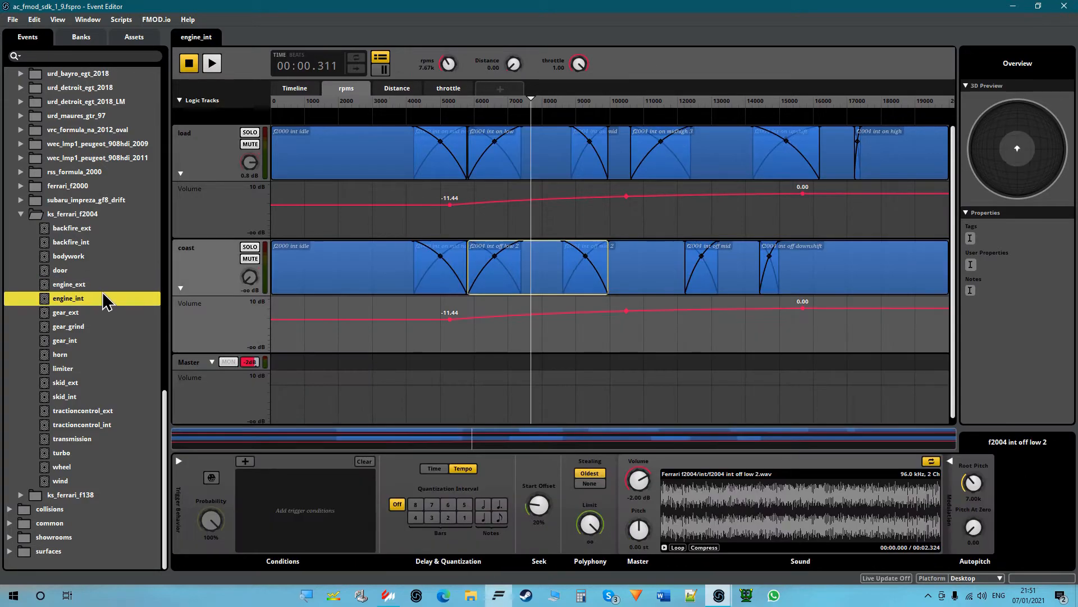
View the ks_ferrari_f2004 transmission event, and return to the wind event's air_pressure and speed sheets
click(101, 481)
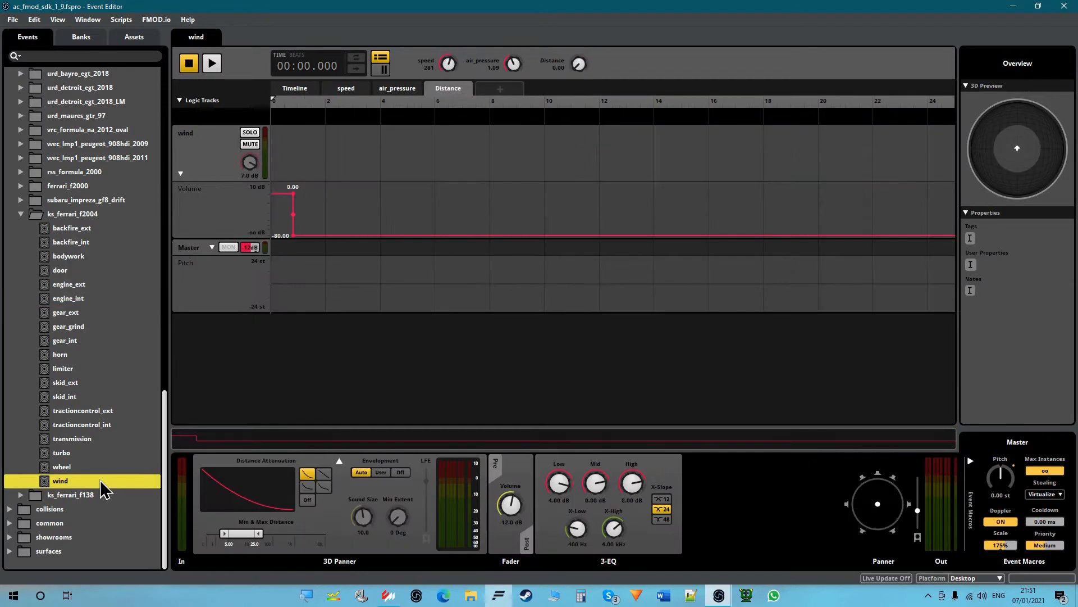
click(115, 439)
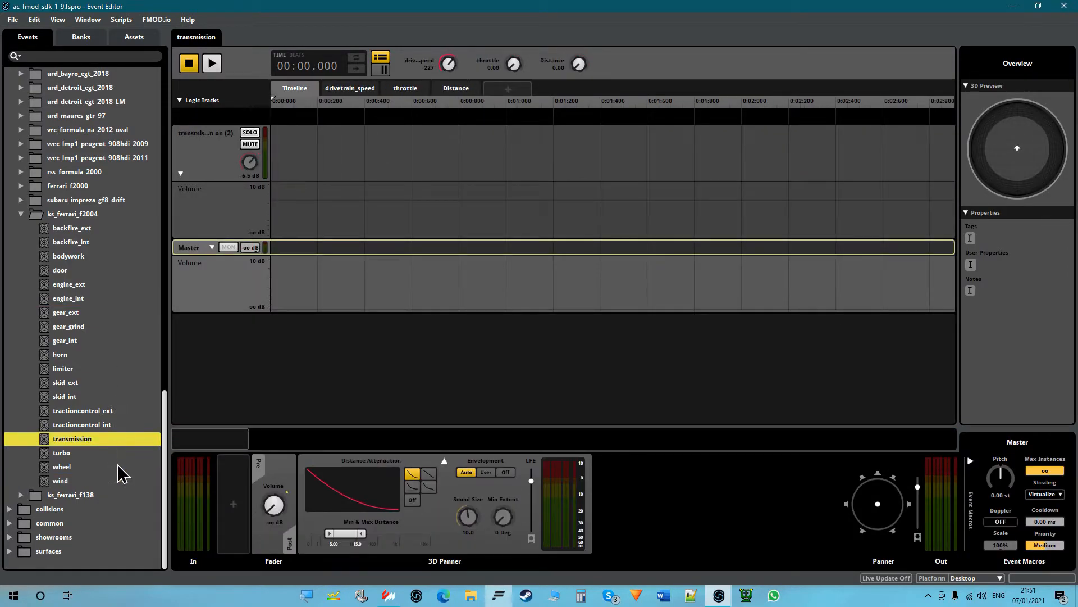
click(113, 482)
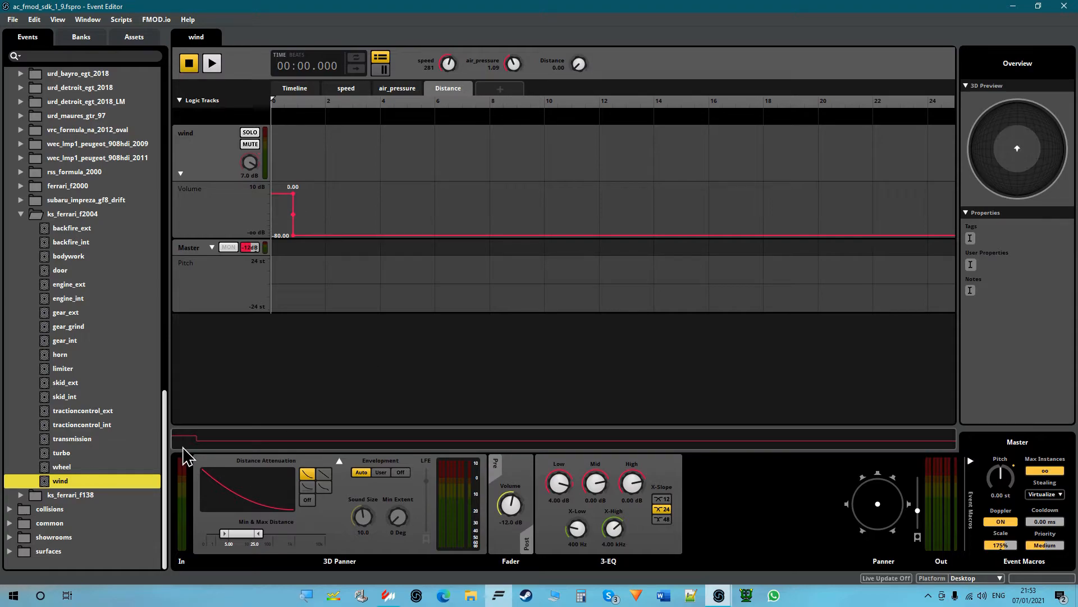
click(403, 91)
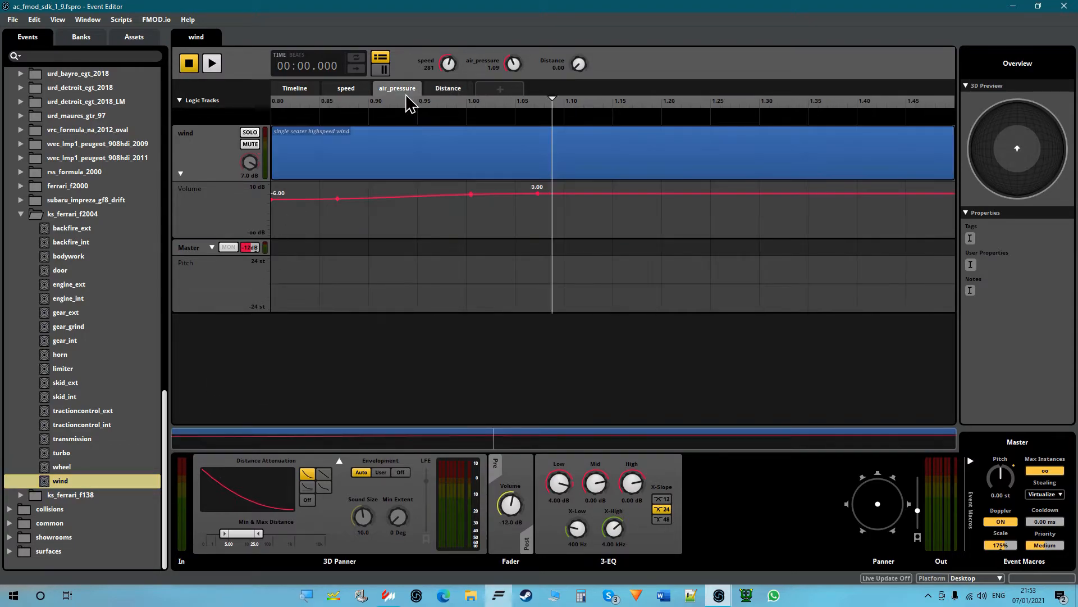
click(354, 91)
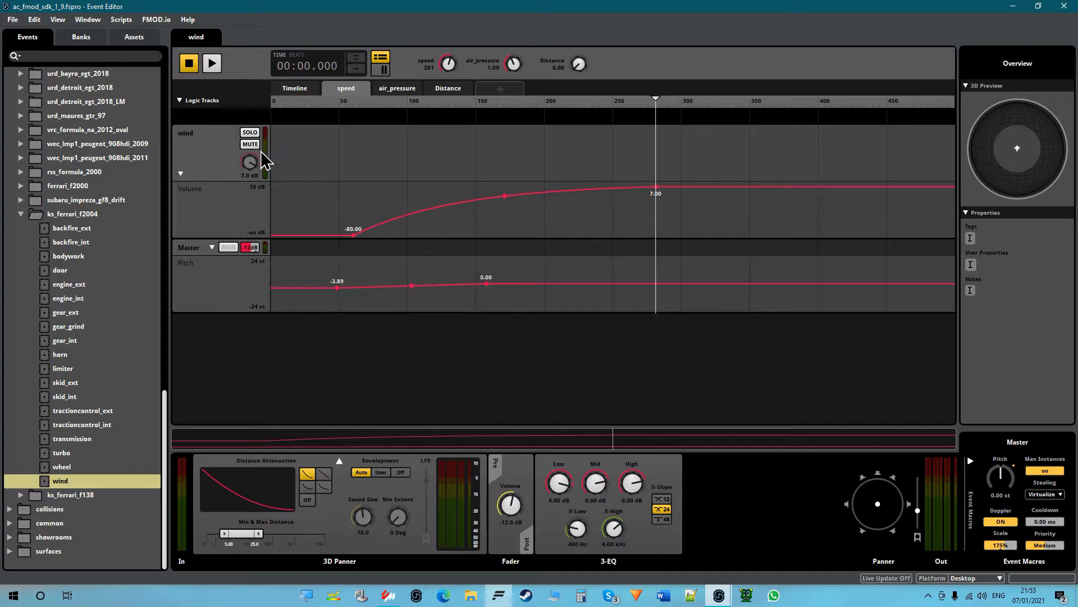
Play the Ferrari wind event and lower air_pressure to 0.80
click(214, 65)
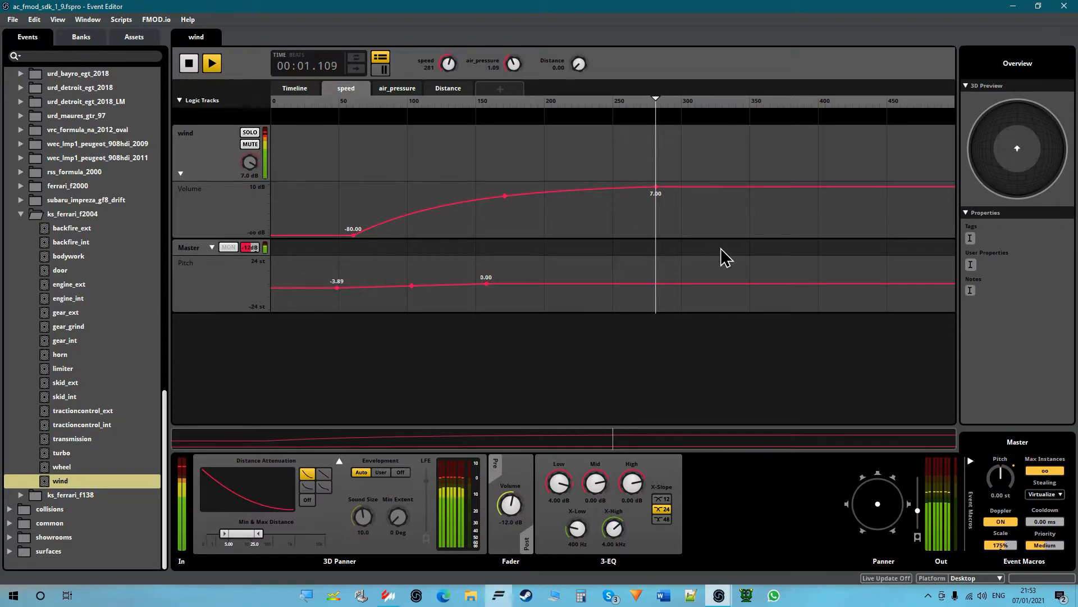
click(395, 90)
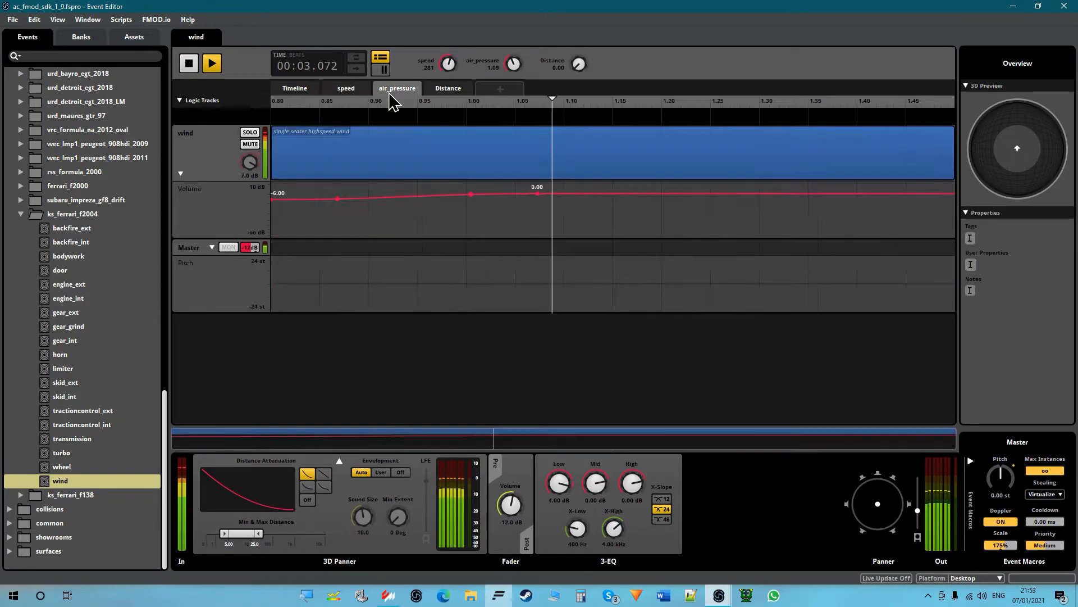
drag(507, 103, 302, 116)
drag(271, 118, 348, 146)
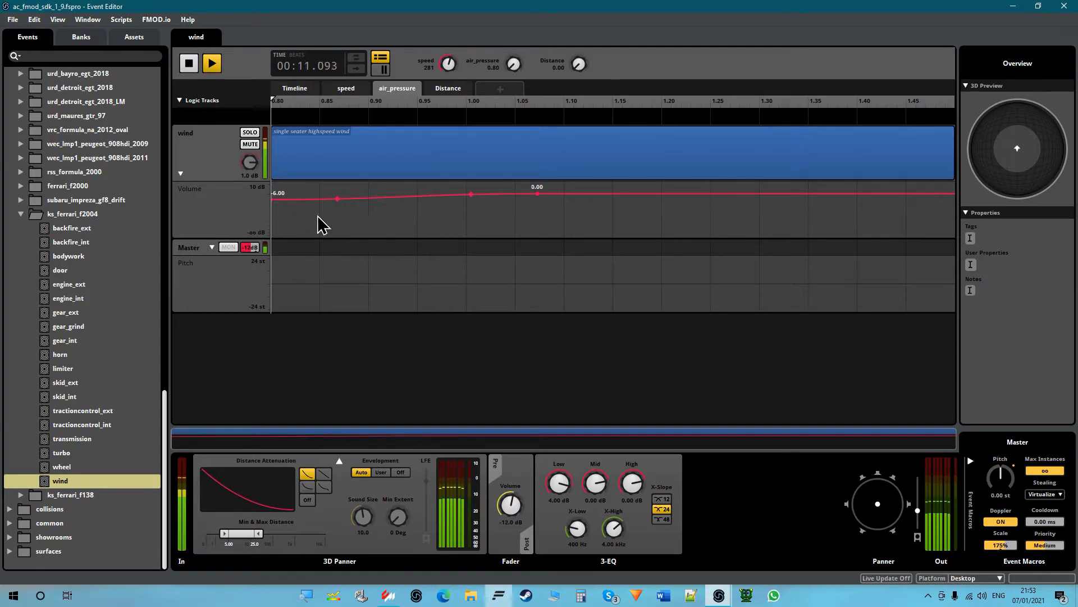
Lower speed to about 14.4 while the Ferrari wind event plays, and inspect its sound on the air_pressure sheet
click(338, 91)
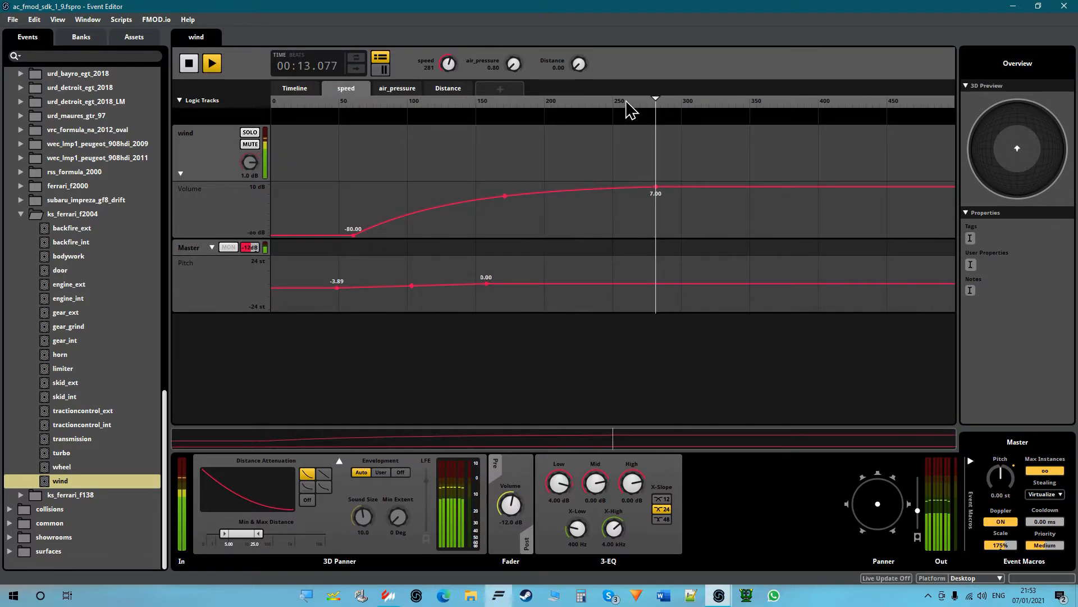
click(287, 105)
drag(287, 106, 293, 194)
click(396, 90)
click(473, 147)
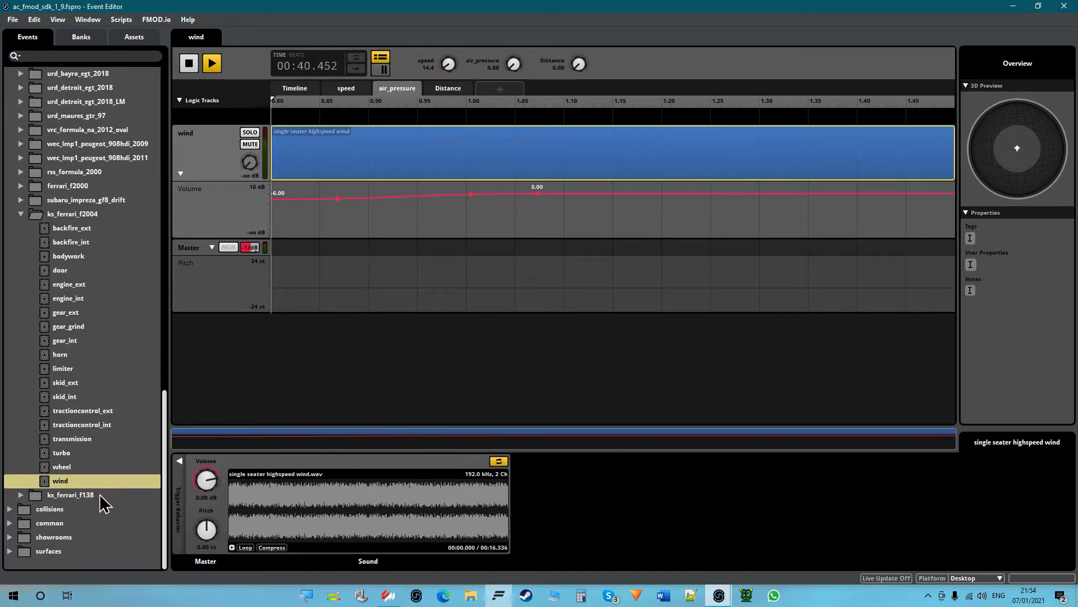
Switch back to the FMOD project window containing the tatuusfa1 events
scroll(103, 307, up, 2)
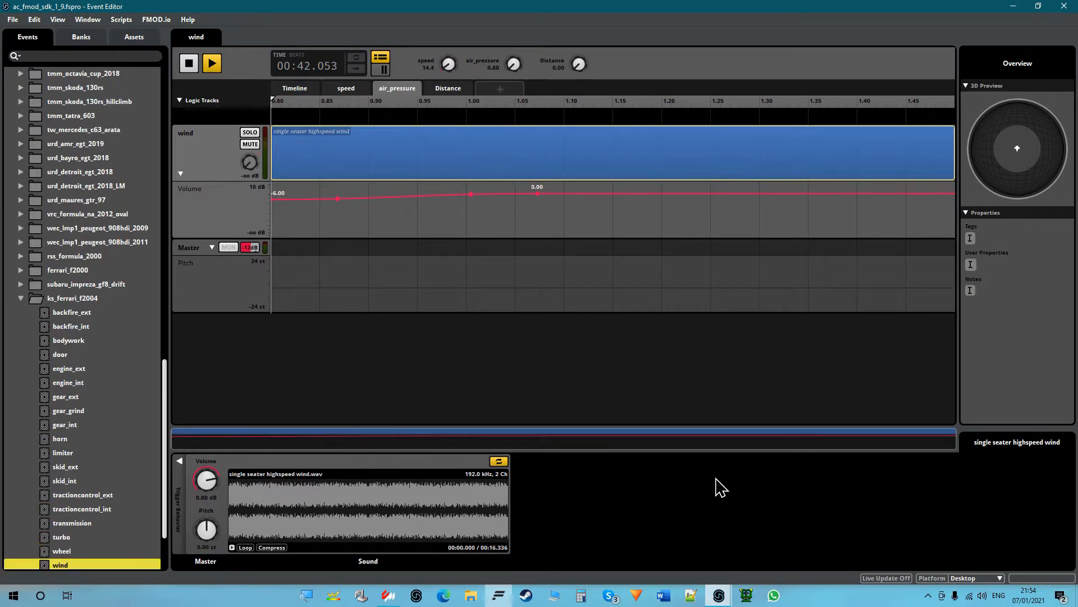
mouse_move(718, 596)
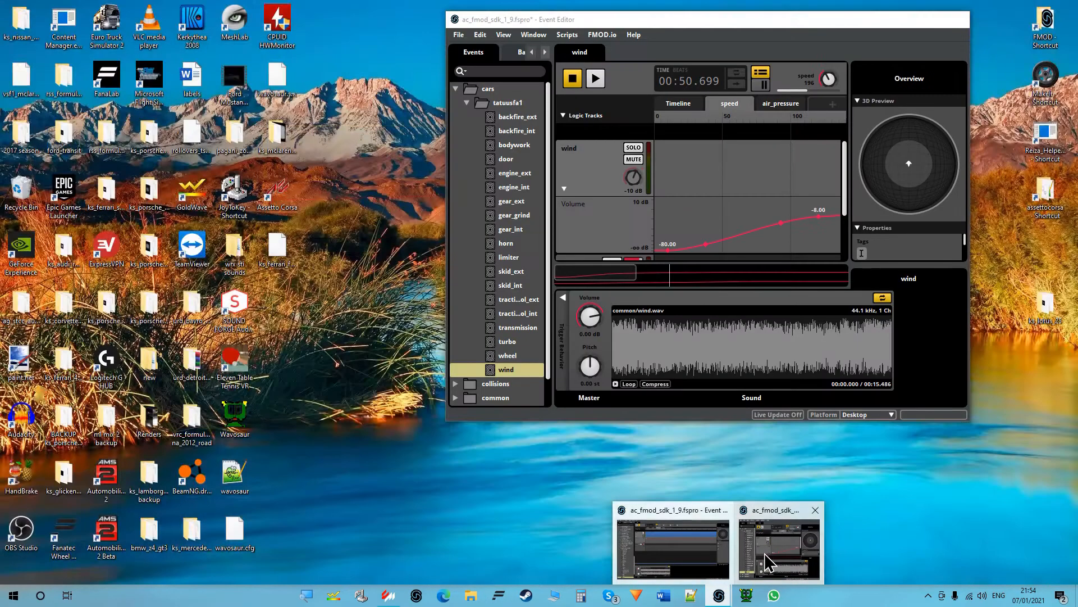
click(769, 560)
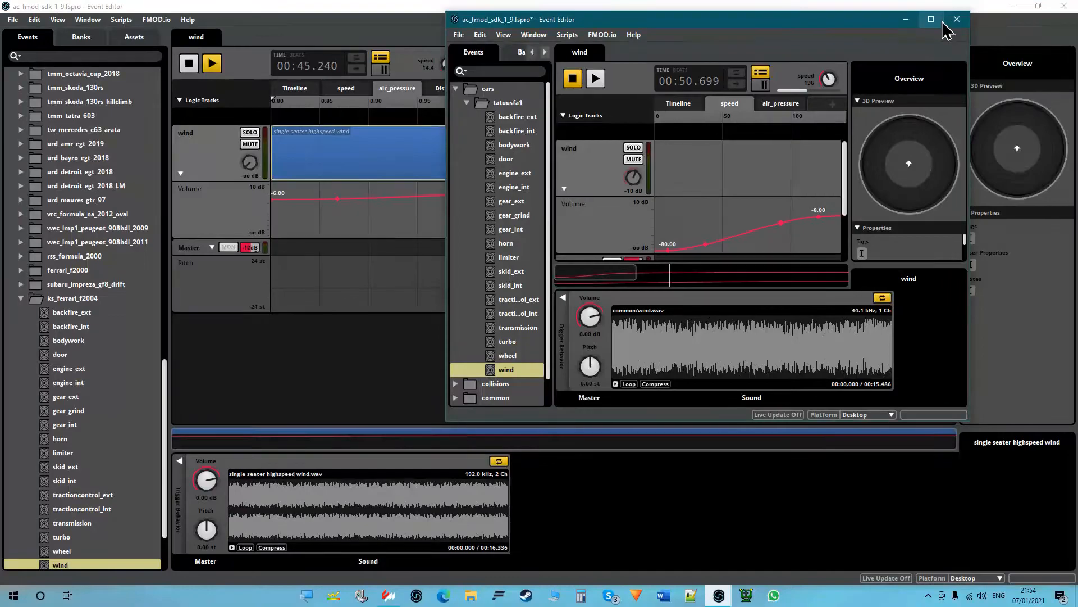
Maximize the second Event Editor window, which holds the tatuusfa1 car events
click(932, 20)
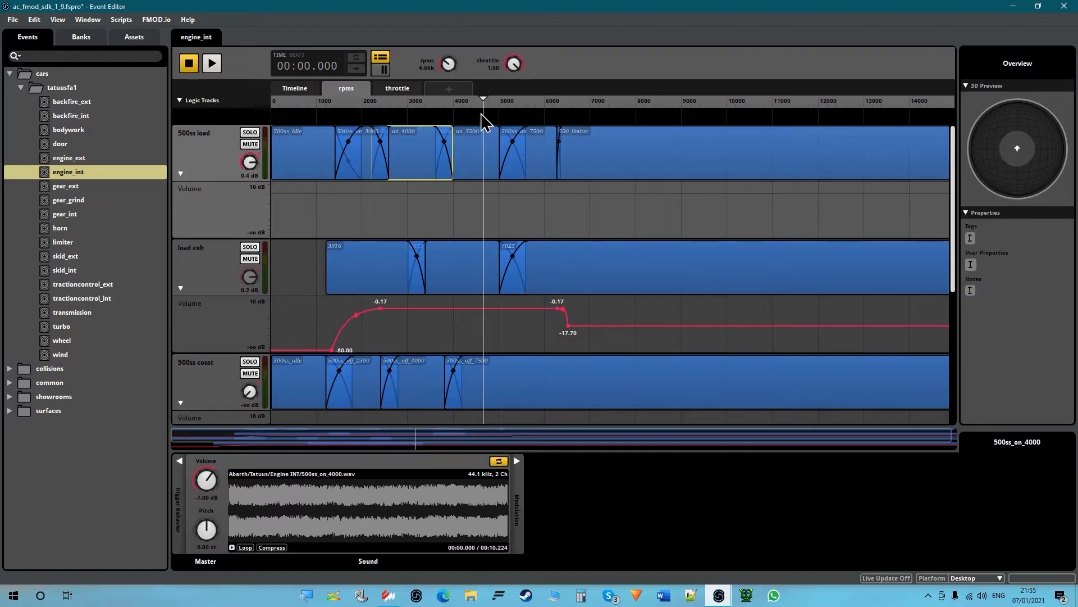
click(467, 92)
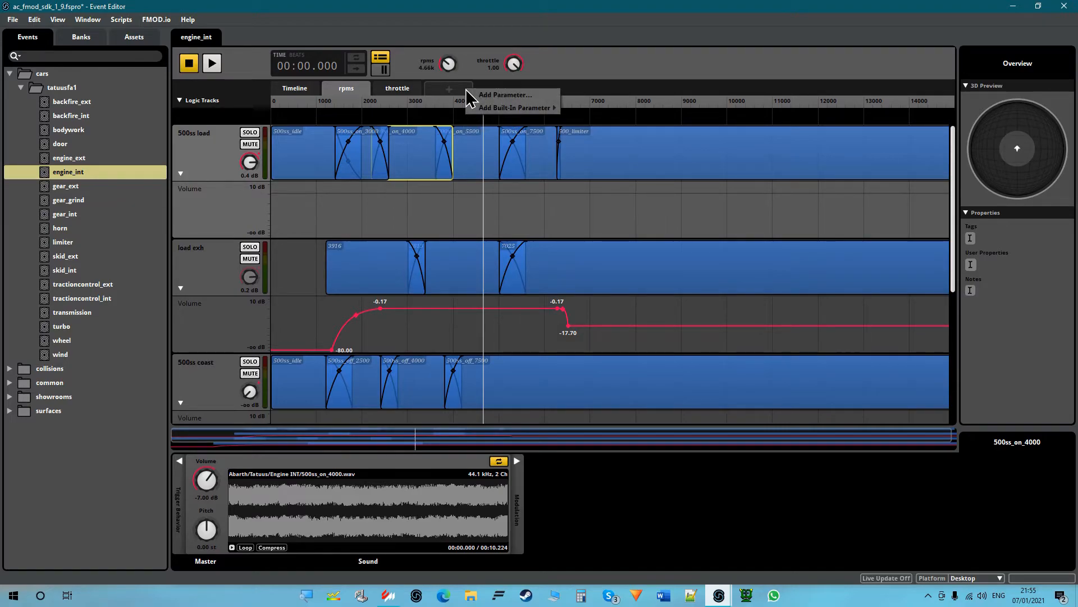
click(555, 98)
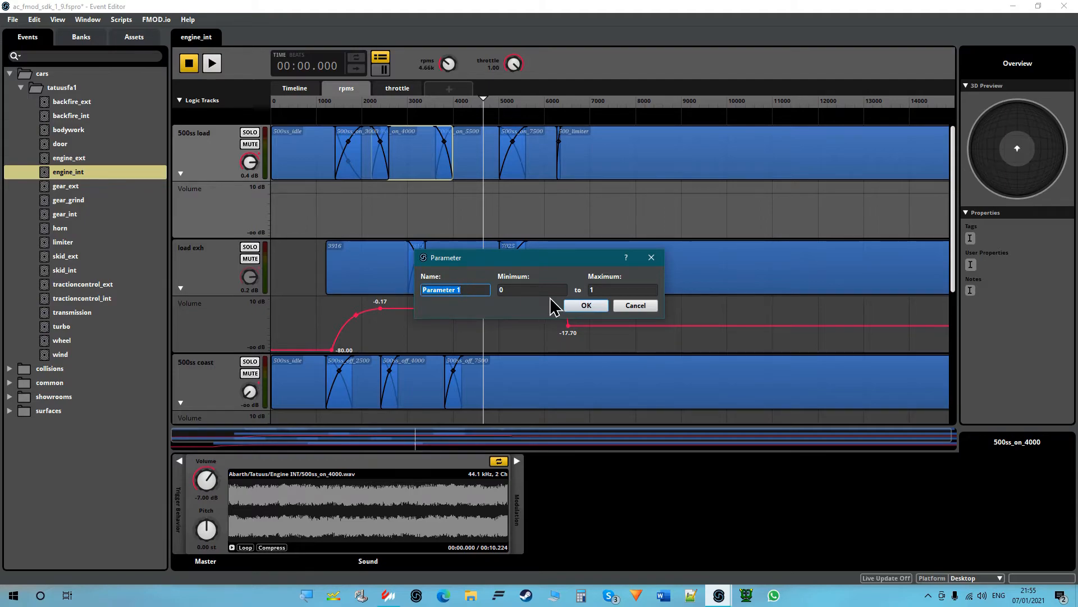
click(635, 304)
click(461, 96)
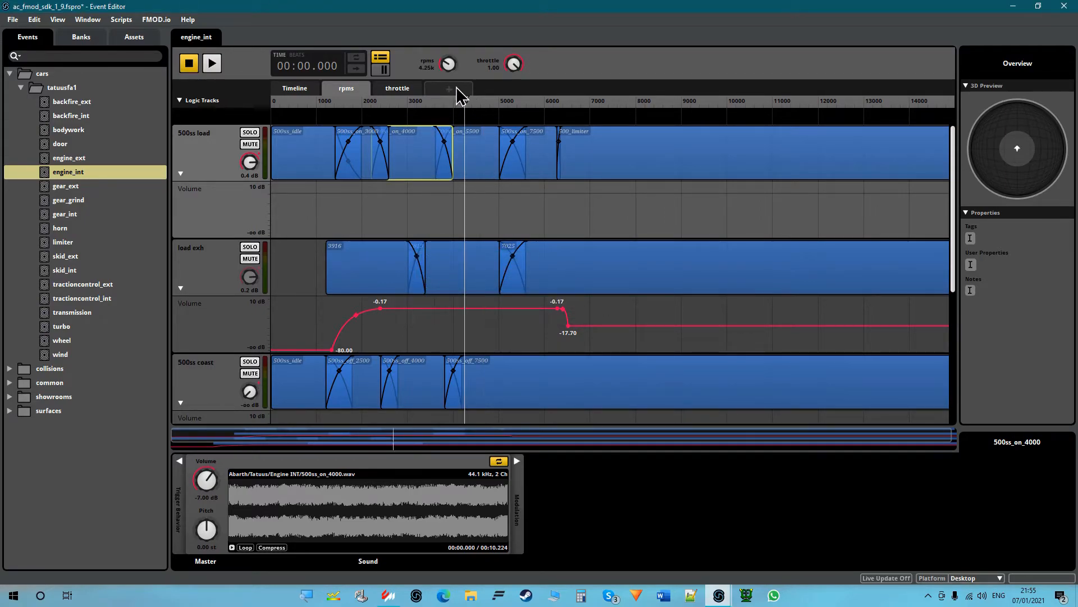
click(458, 90)
mouse_move(512, 107)
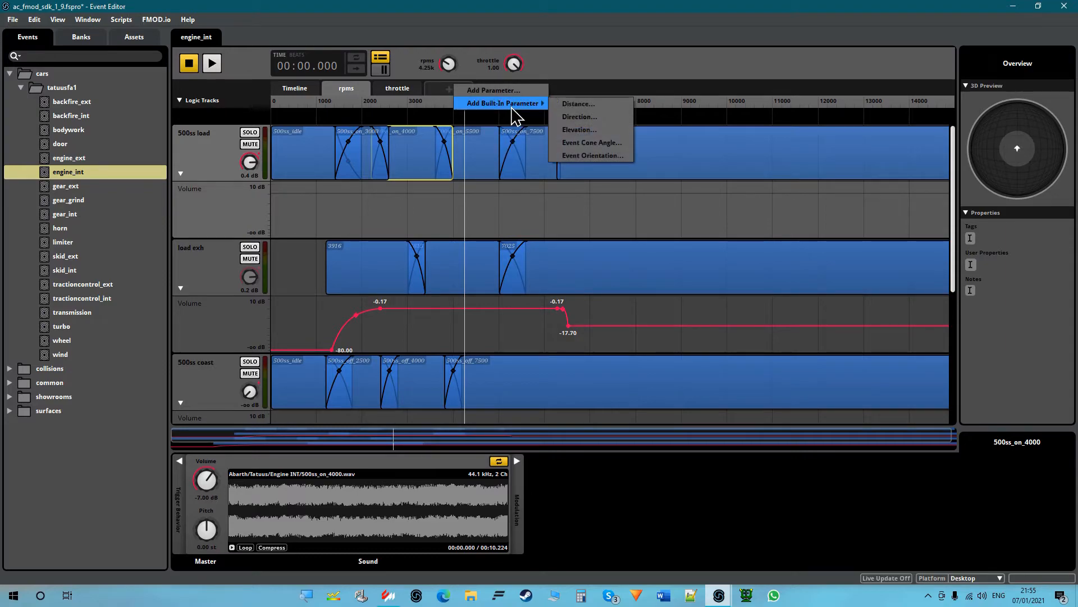
click(579, 103)
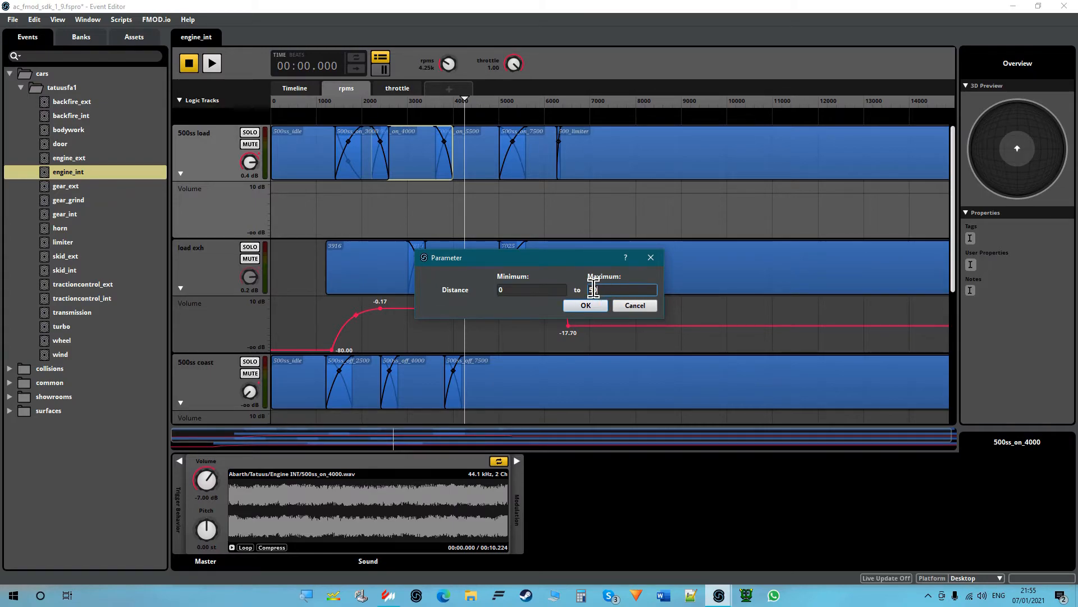
click(585, 305)
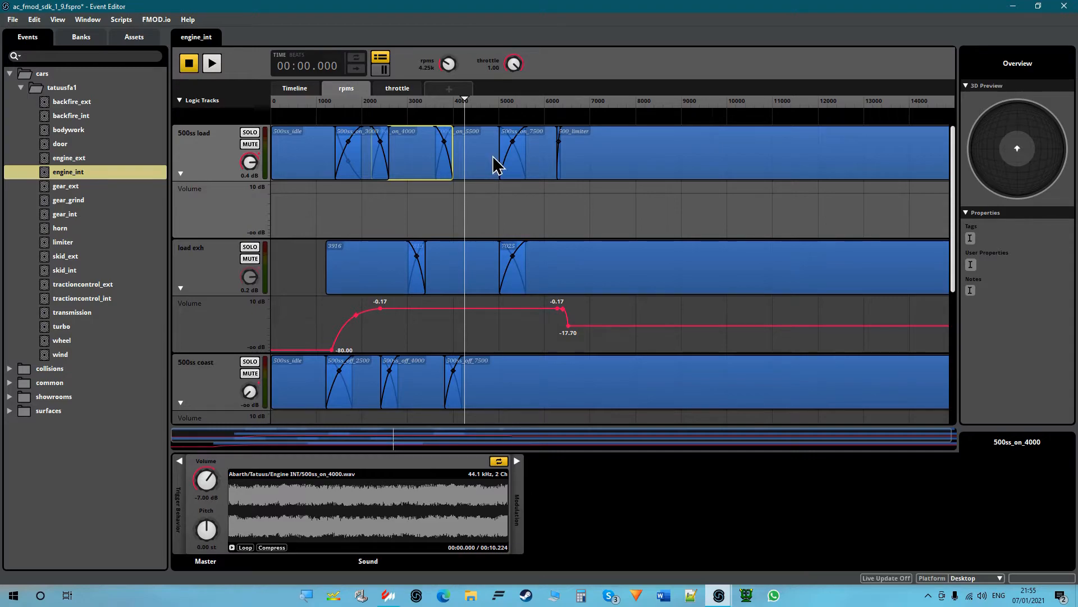
Move the engine_int rpms cursor to the end of the range at 15000 and select the 500_limiter sound
drag(820, 101, 994, 118)
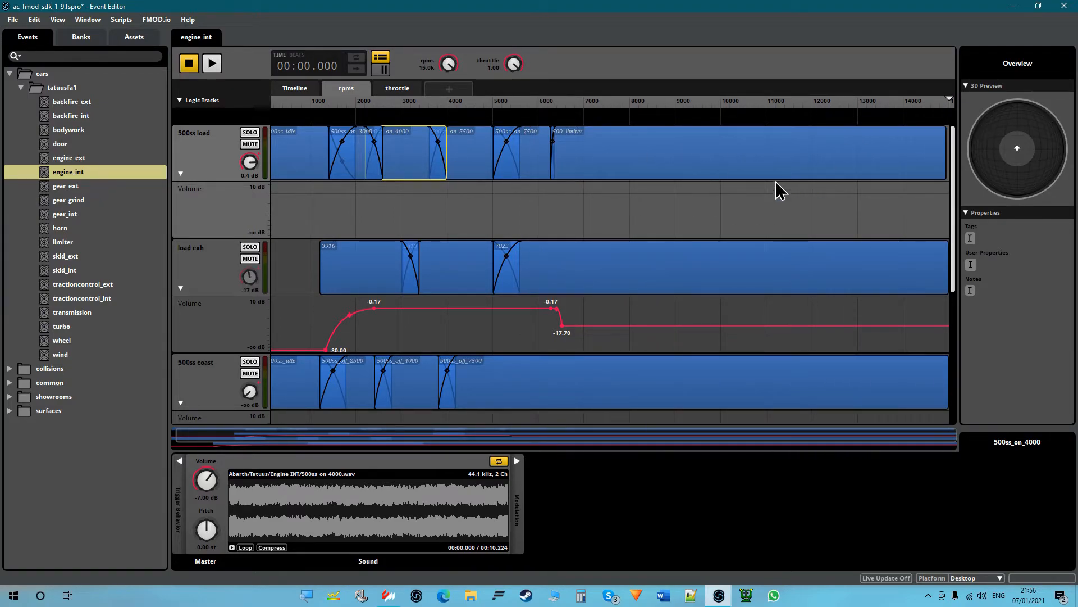
click(820, 156)
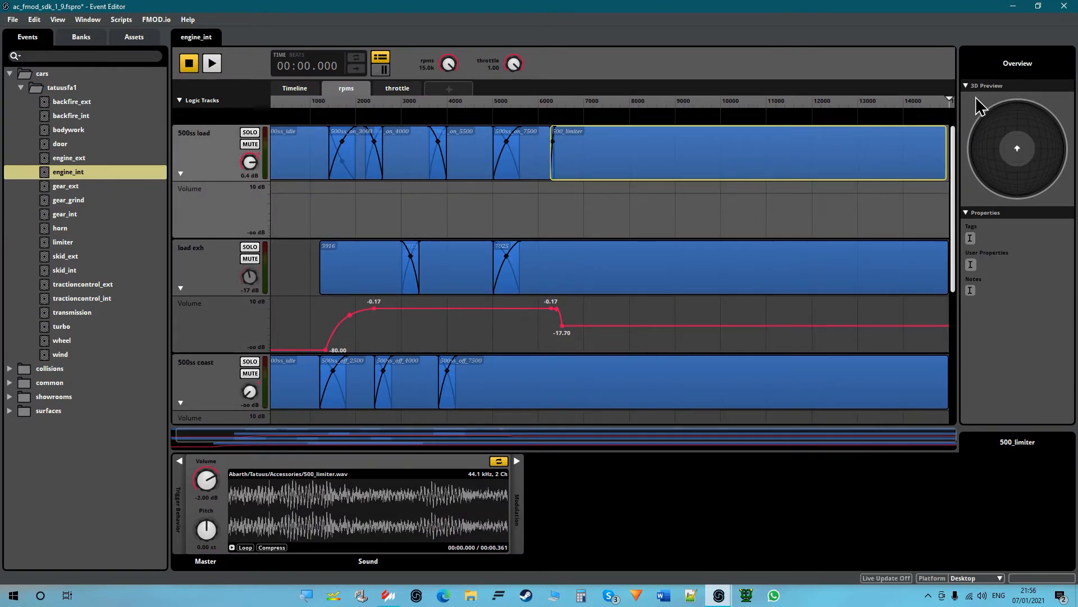
drag(959, 106, 988, 128)
Set the rpms parameter's maximum to 20000 without scaling its contents, and show the full extended range
right_click(341, 100)
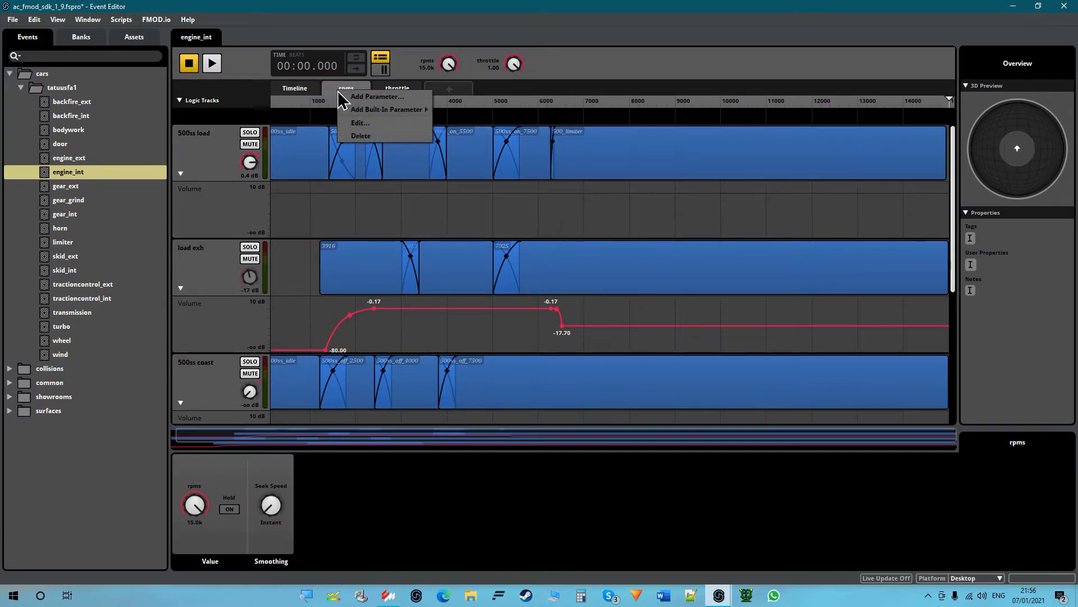
click(414, 127)
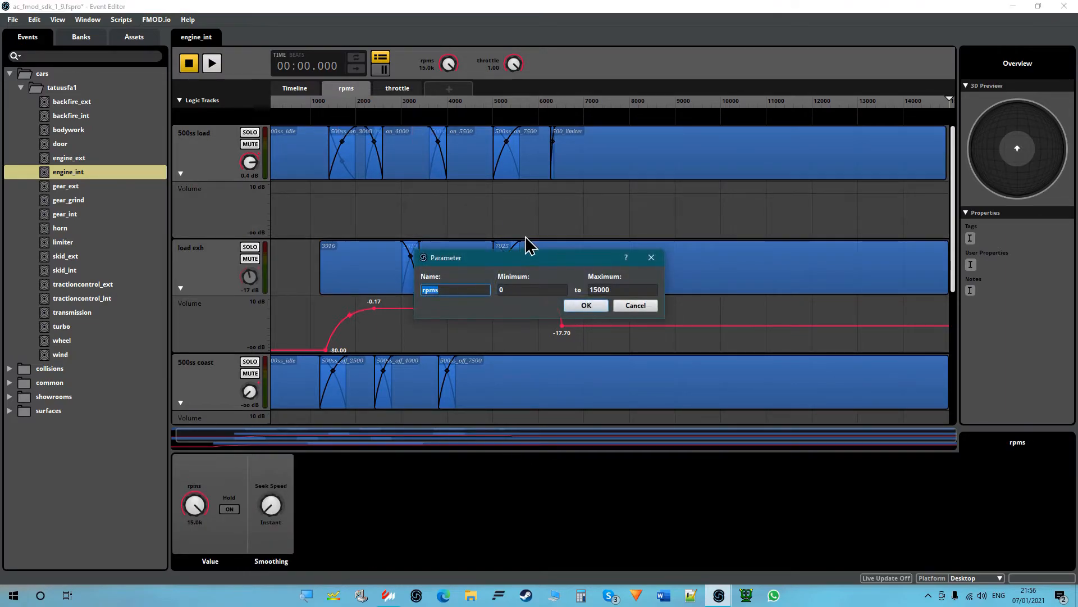
drag(541, 244, 473, 190)
double_click(569, 217)
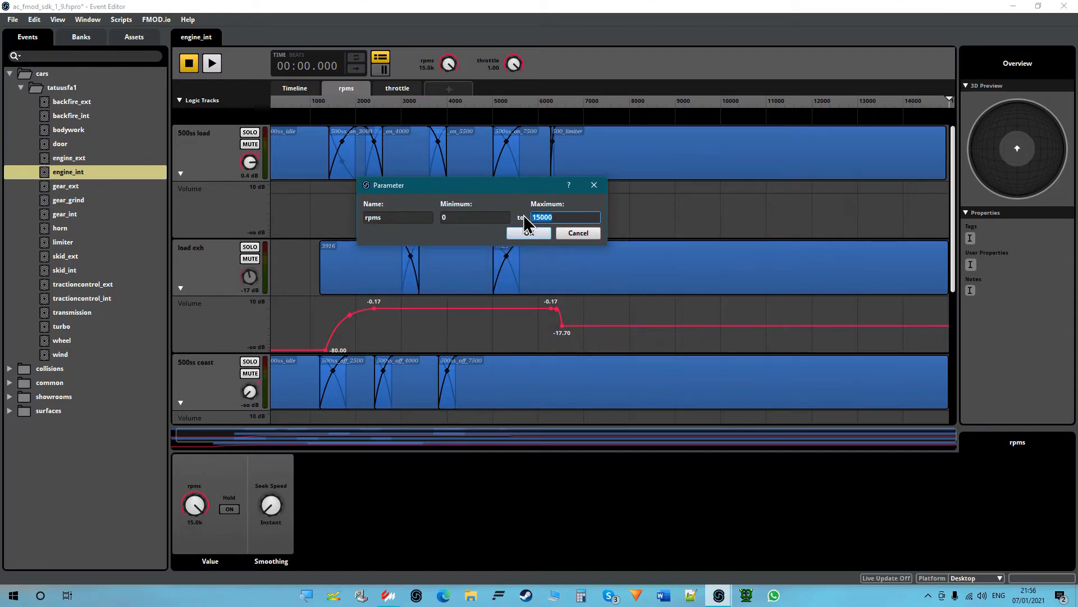
text(20000)
key(Return)
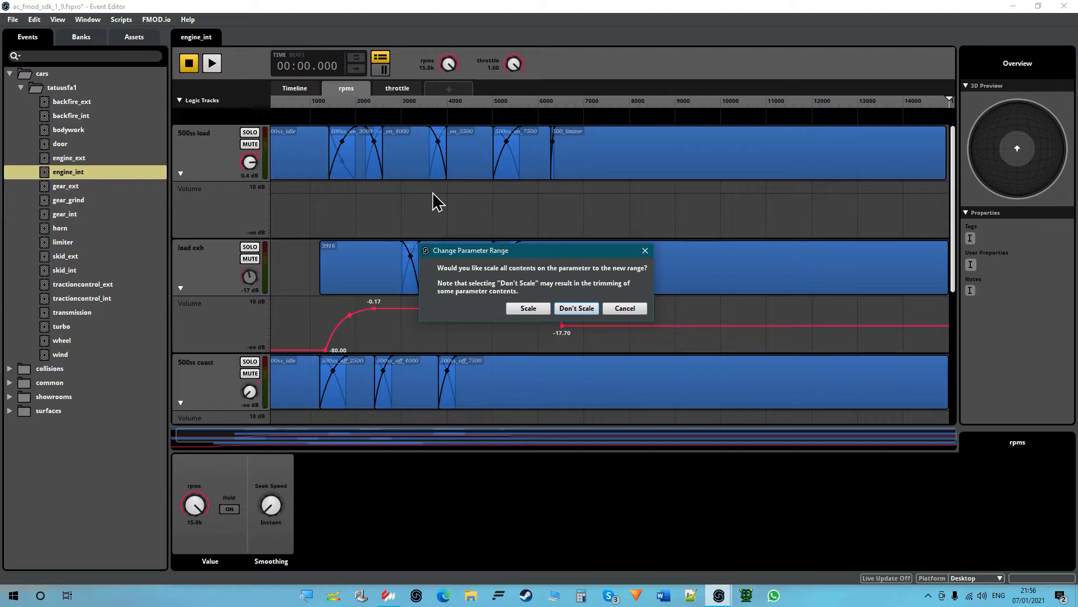
key(Return)
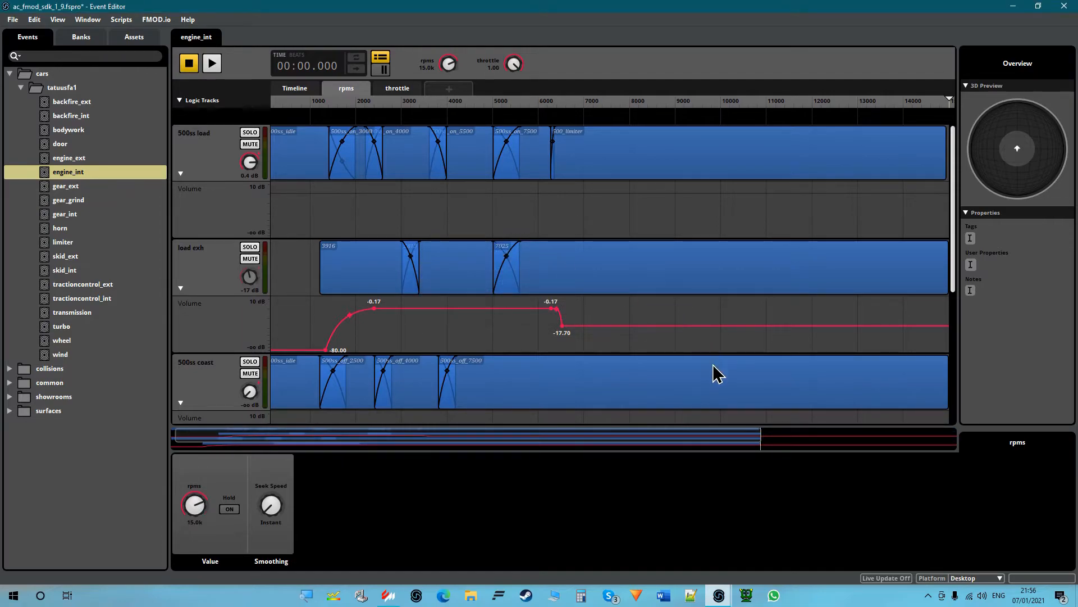
drag(760, 436, 967, 435)
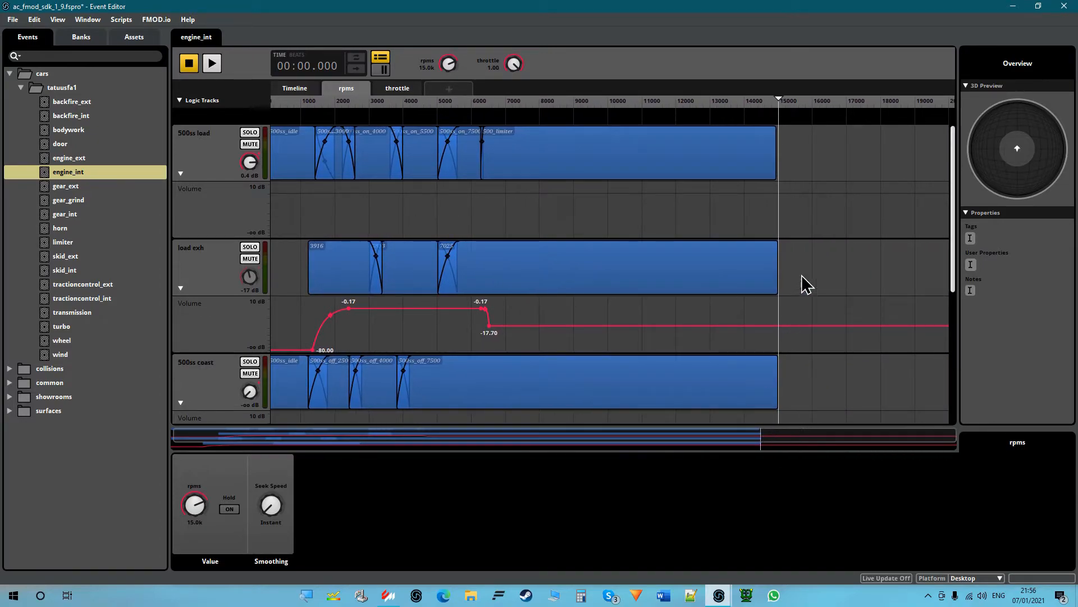
click(754, 163)
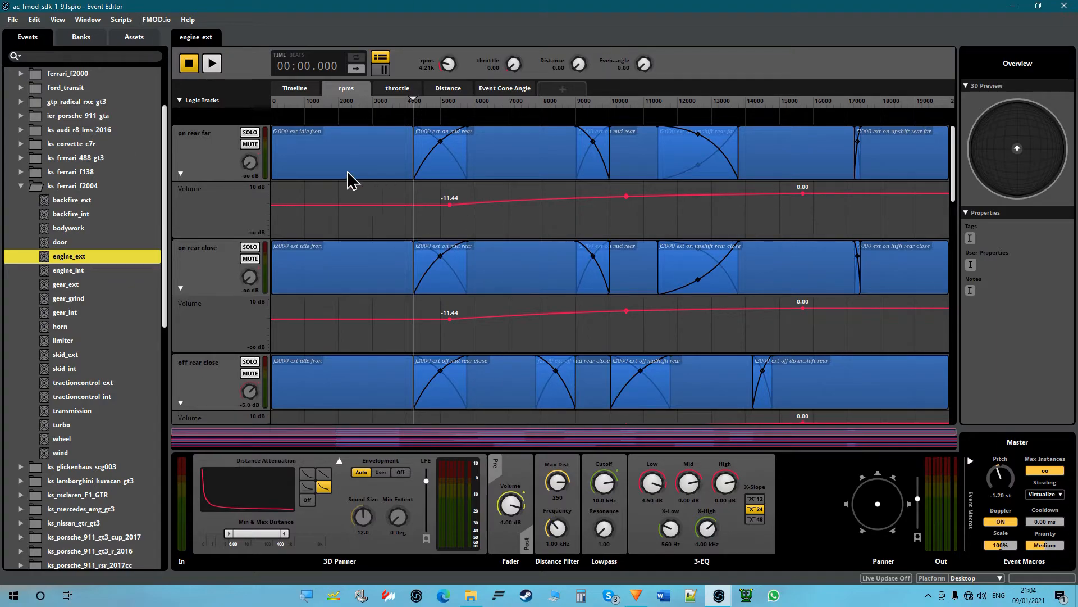
Look over the on rear far, on rear close and off rear close tracks of engine_ext and the on rear far track's options
click(222, 159)
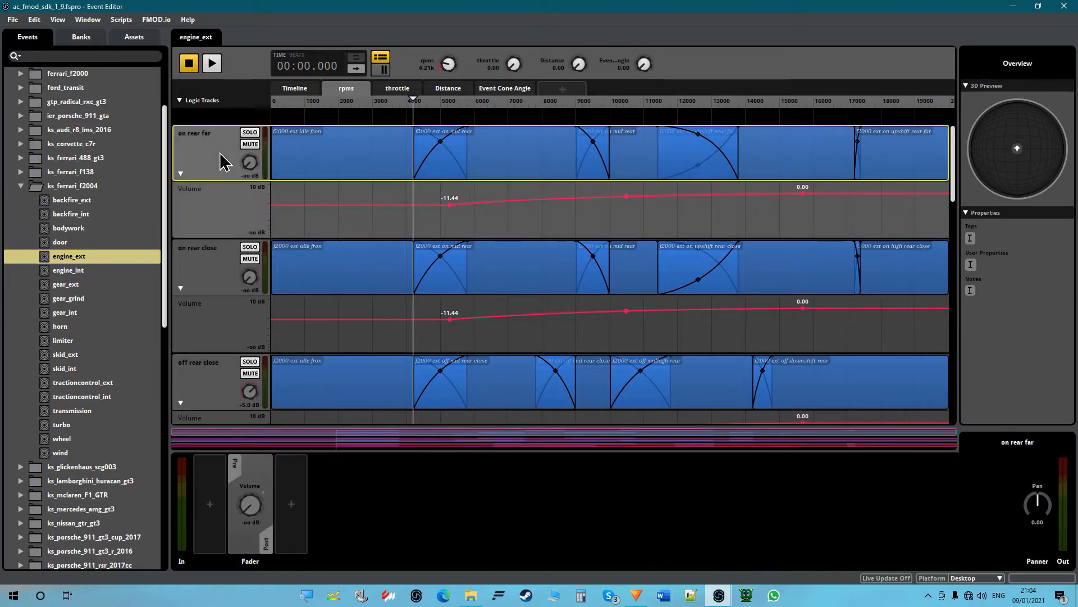
click(218, 276)
click(221, 375)
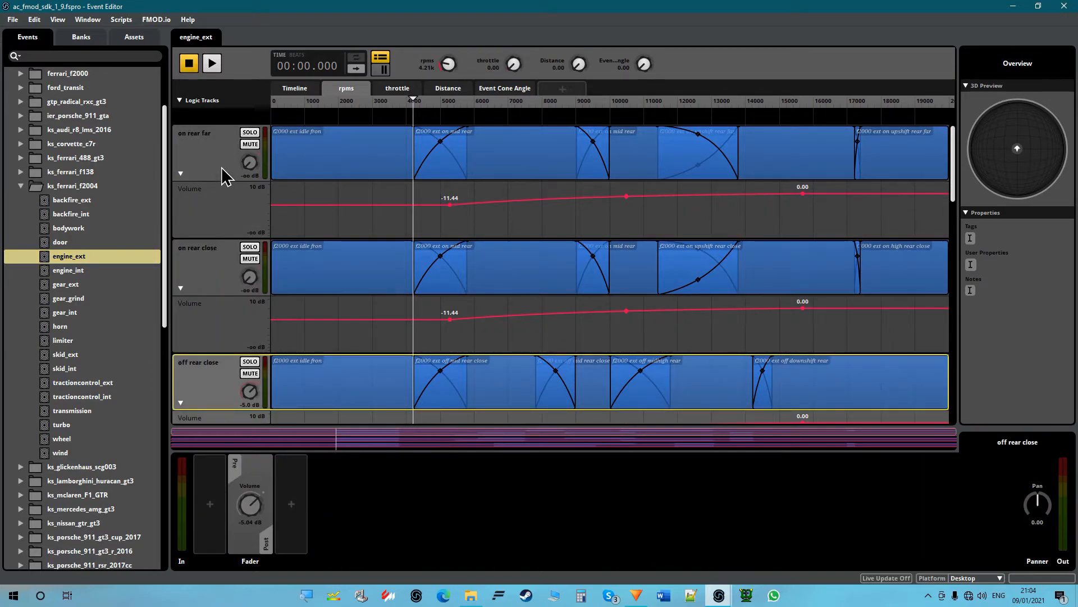
click(226, 176)
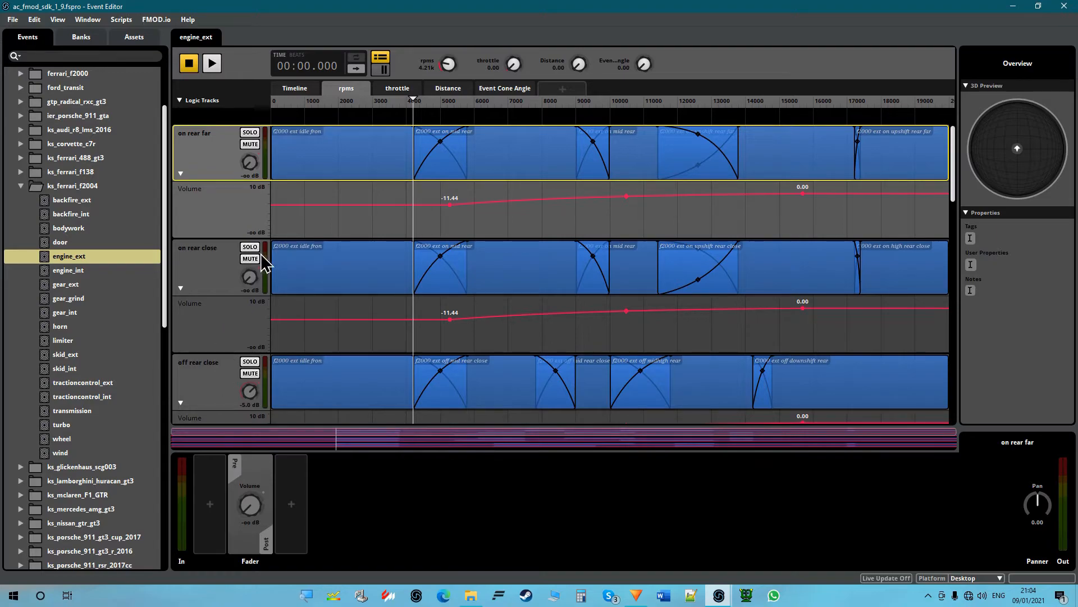
right_click(258, 212)
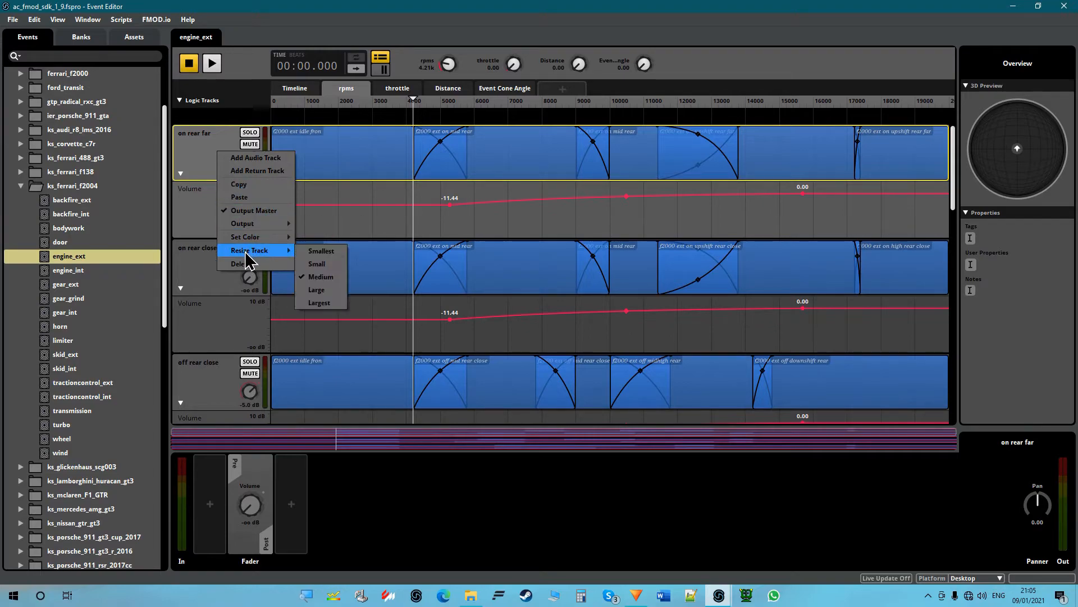
click(183, 150)
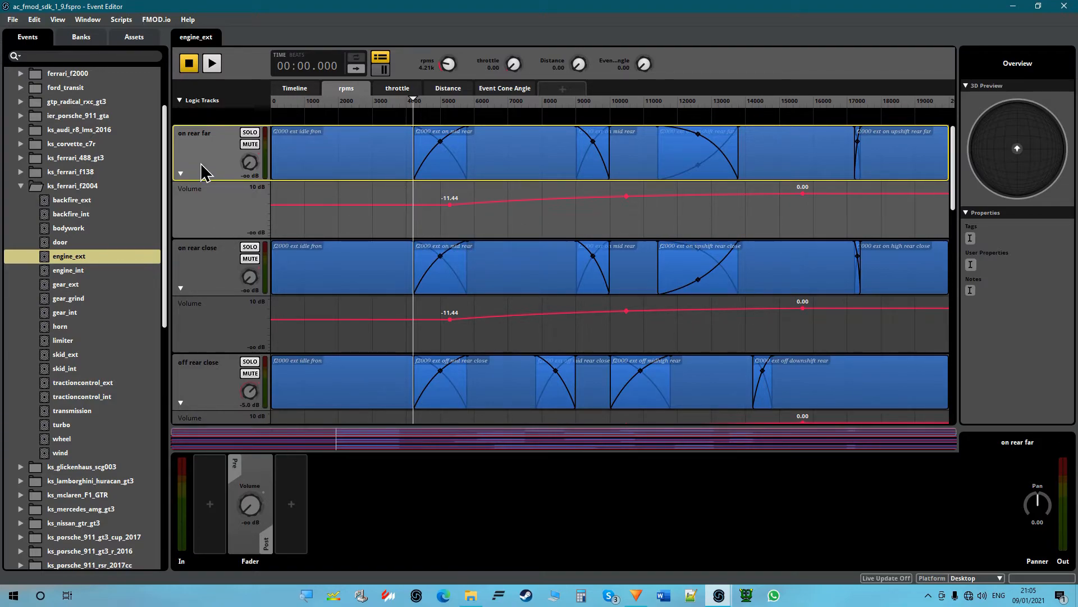
View the on rear far track against the timeline, the rpms parameter and the Event Cone Angle parameter
click(297, 90)
click(344, 90)
click(516, 90)
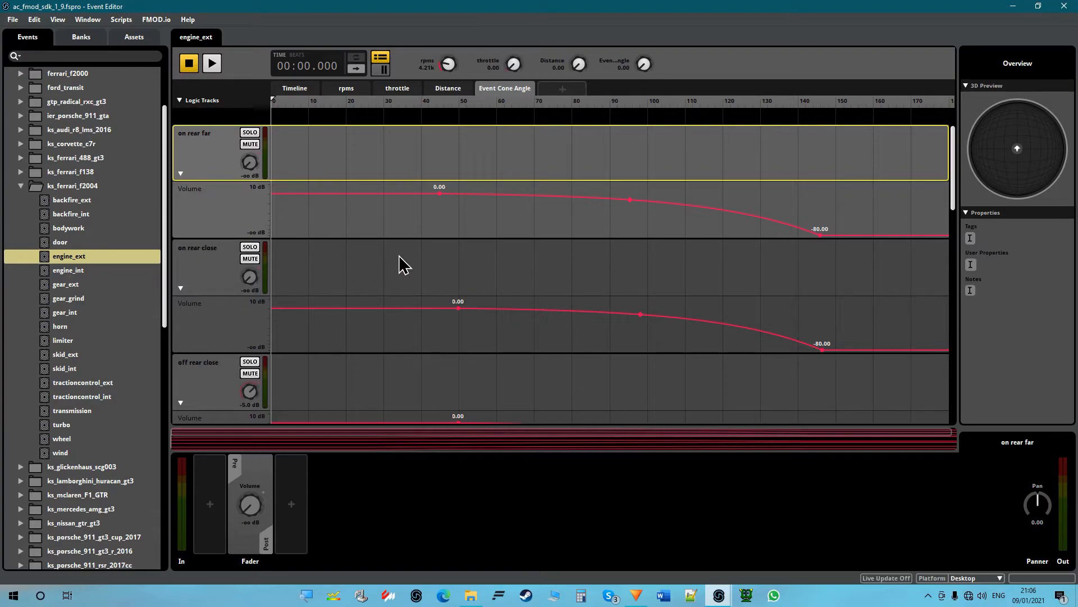
Examine the front and rear, on and off, near and far engine tracks of engine_ext against the rpms parameter
click(347, 89)
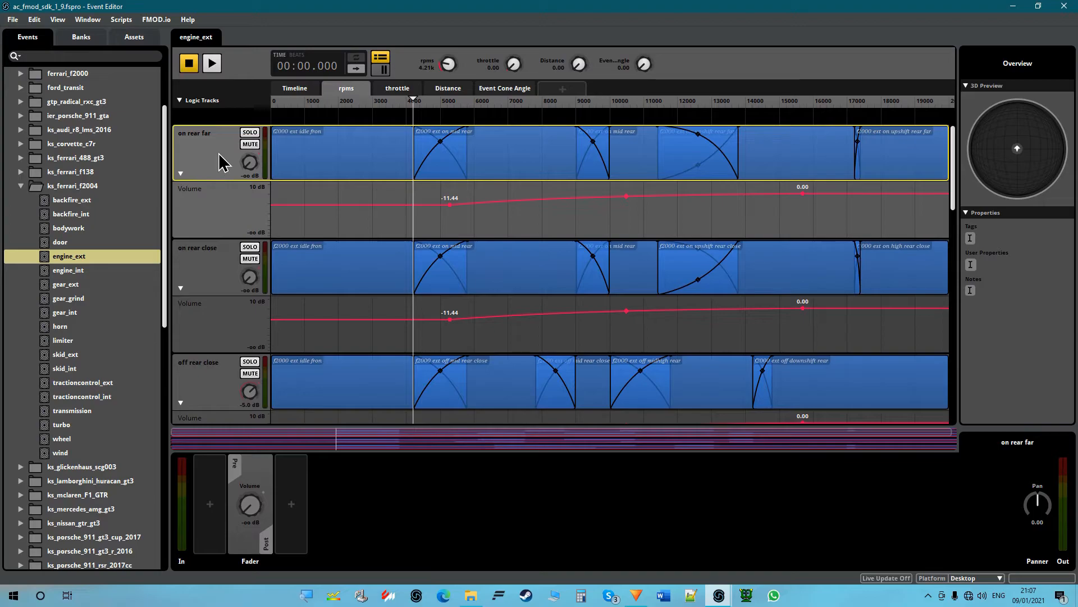
scroll(186, 197, down, 2)
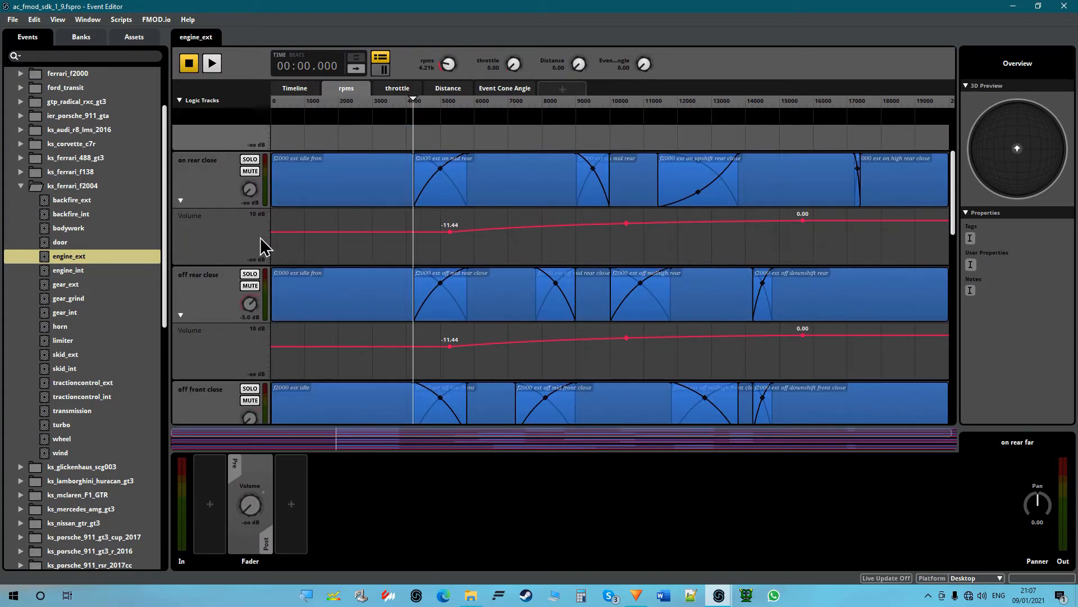
scroll(225, 298, down, 3)
scroll(239, 301, down, 7)
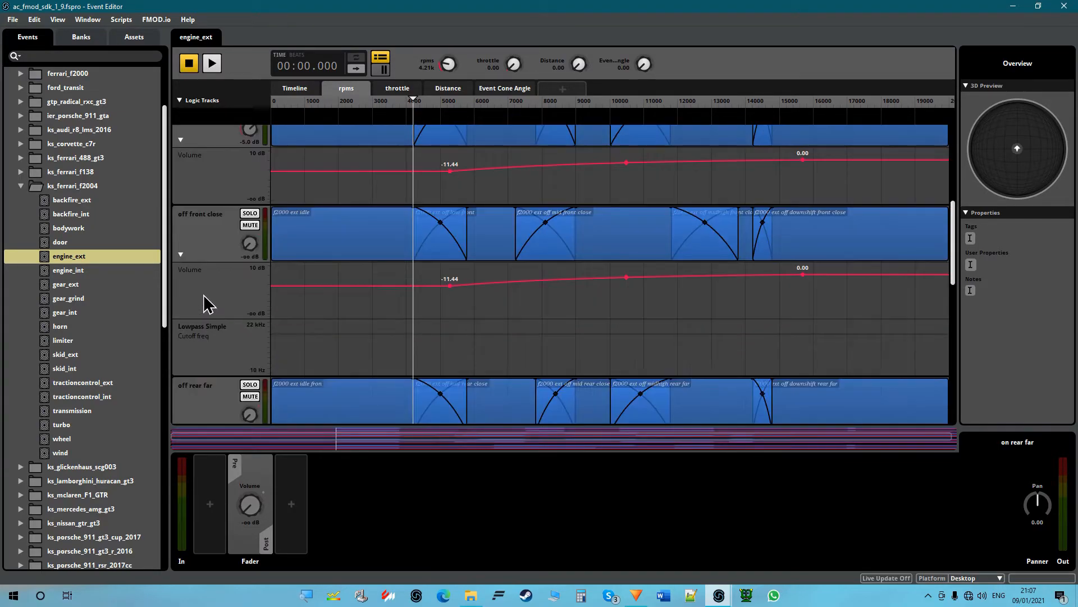
scroll(226, 290, up, 1)
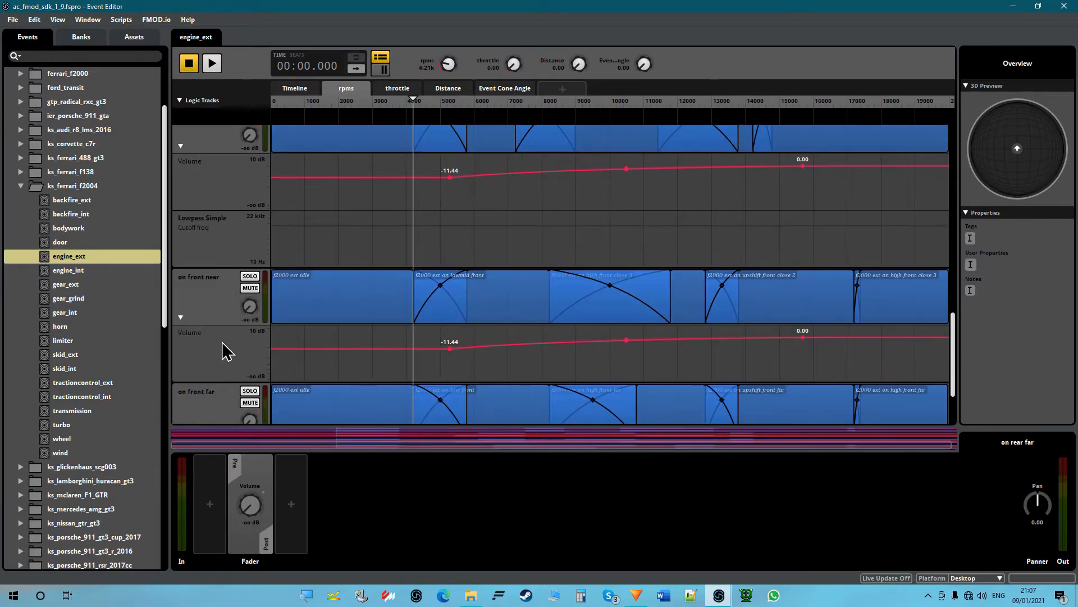
scroll(233, 335, down, 1)
scroll(219, 308, up, 2)
scroll(221, 301, up, 4)
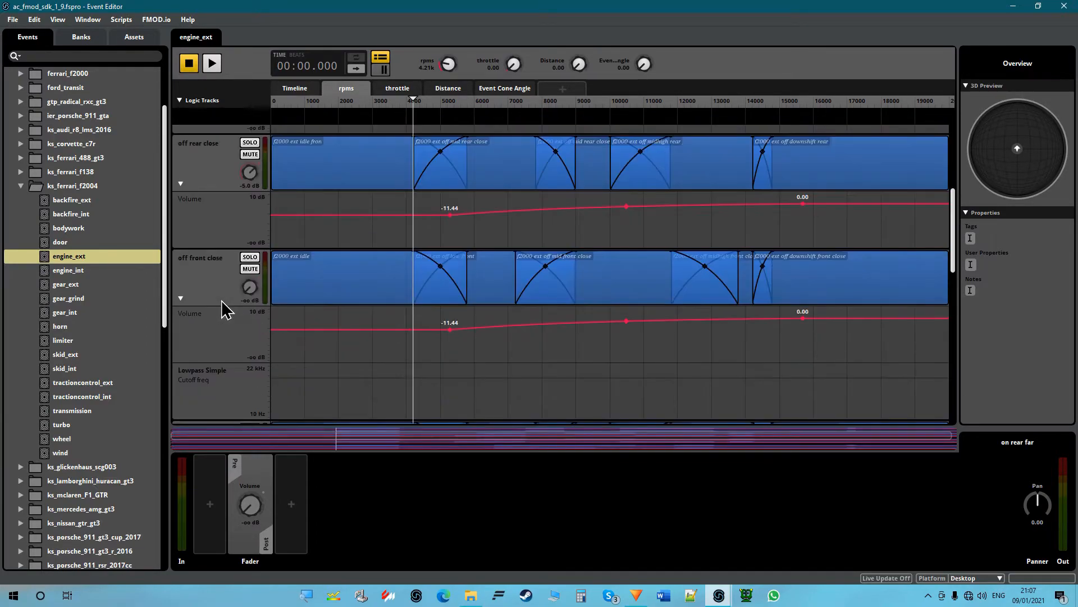
scroll(184, 202, down, 1)
scroll(212, 205, down, 5)
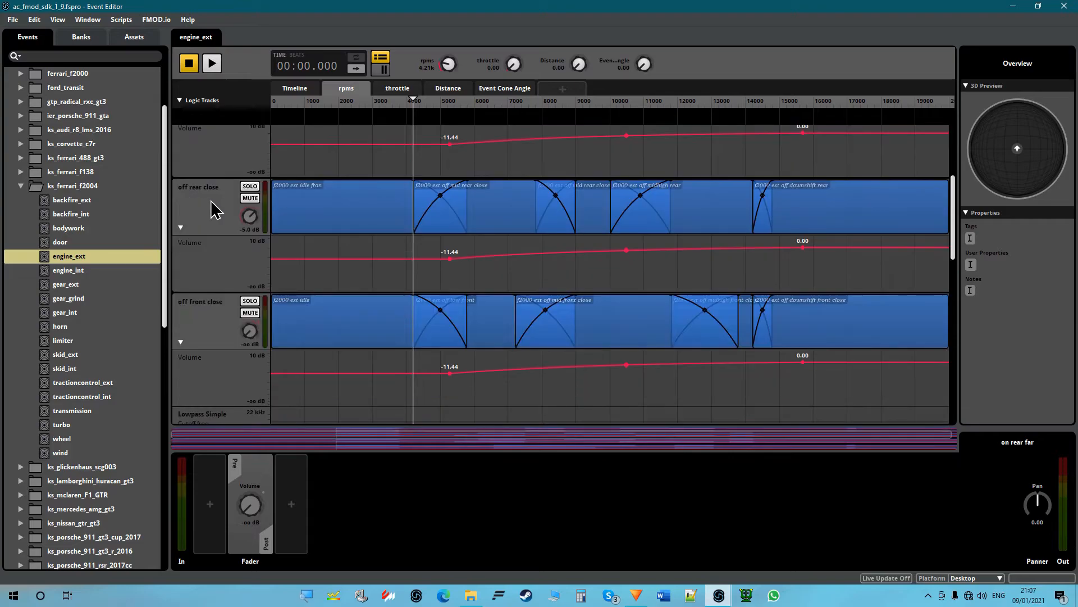
scroll(211, 211, down, 1)
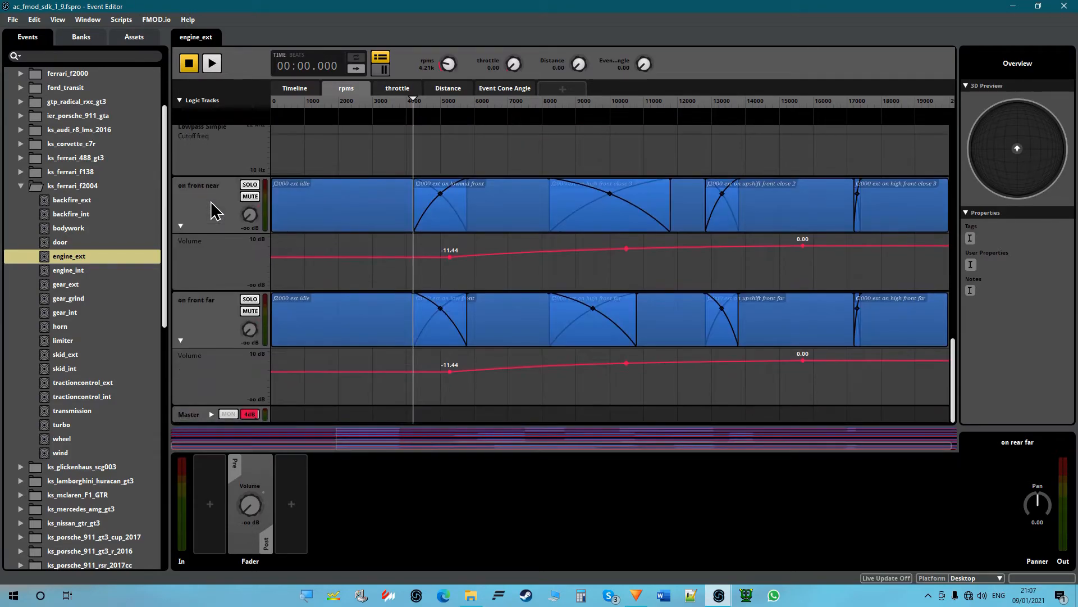
scroll(214, 212, up, 3)
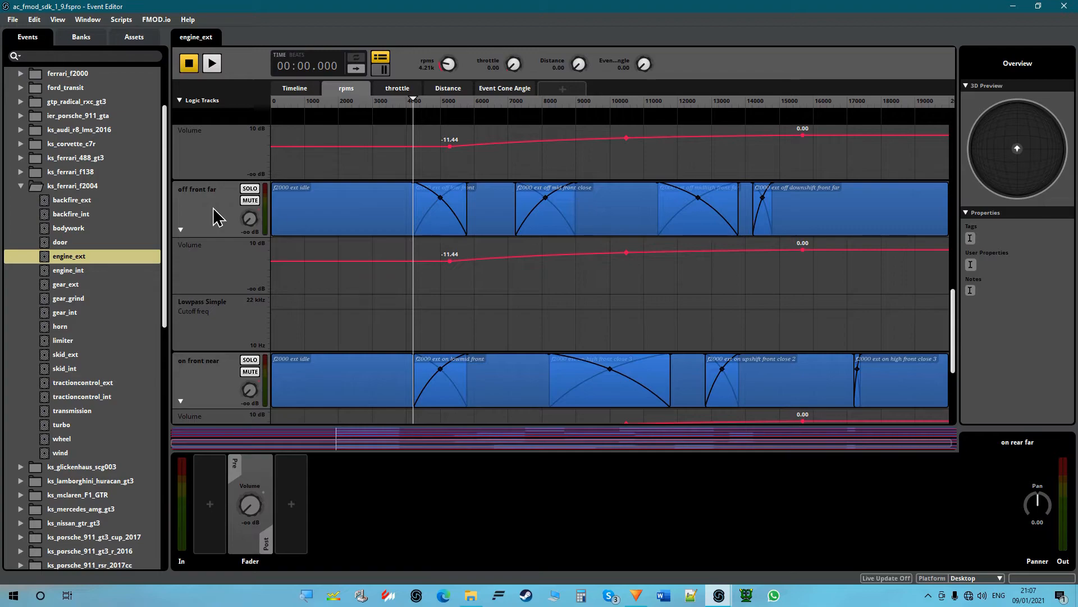
scroll(216, 216, up, 5)
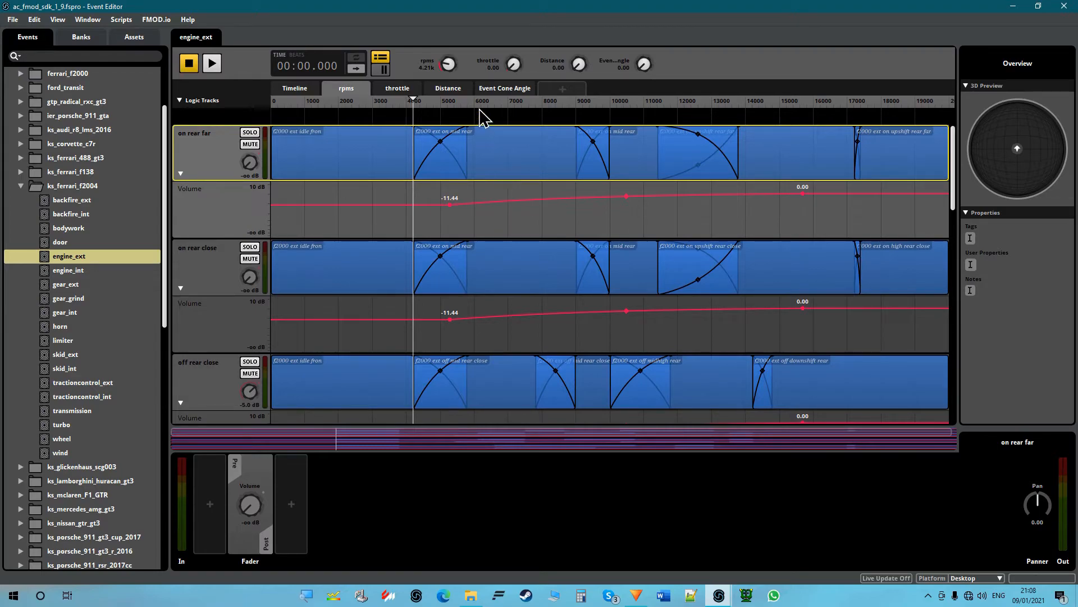
Examine the Event Cone Angle volume curves, comparing on rear far with on rear close and the off rear and off front tracks
click(491, 89)
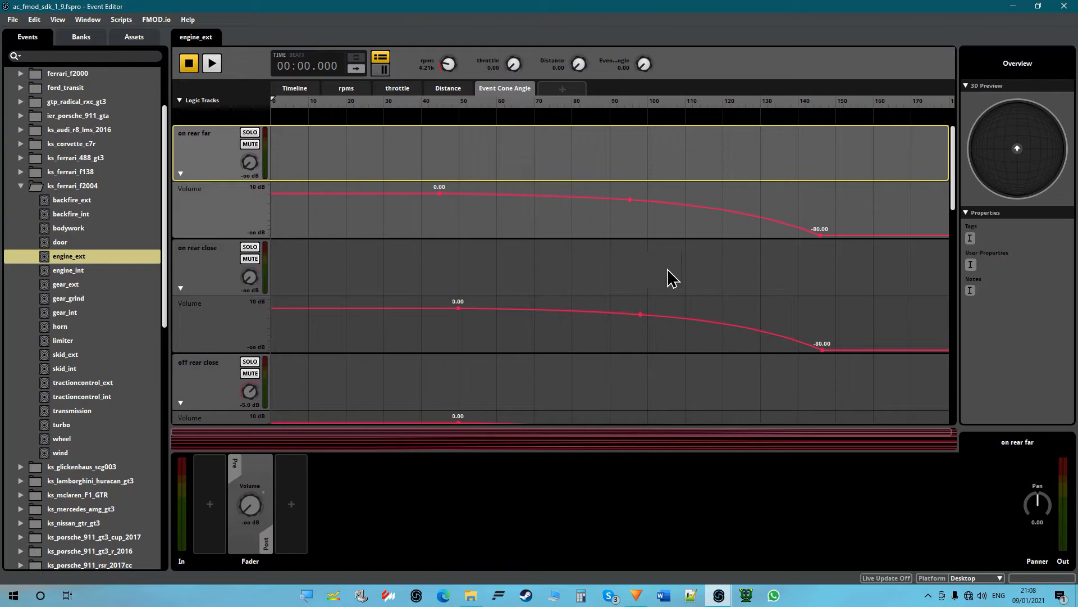
click(238, 267)
click(200, 148)
click(224, 264)
click(212, 179)
click(223, 260)
click(204, 155)
click(214, 250)
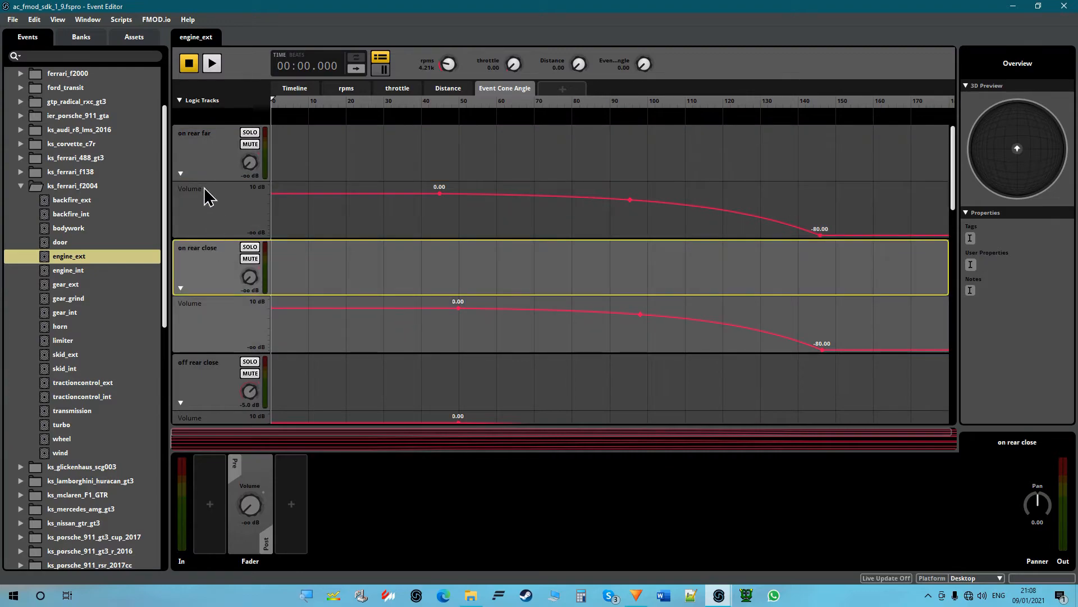
click(213, 160)
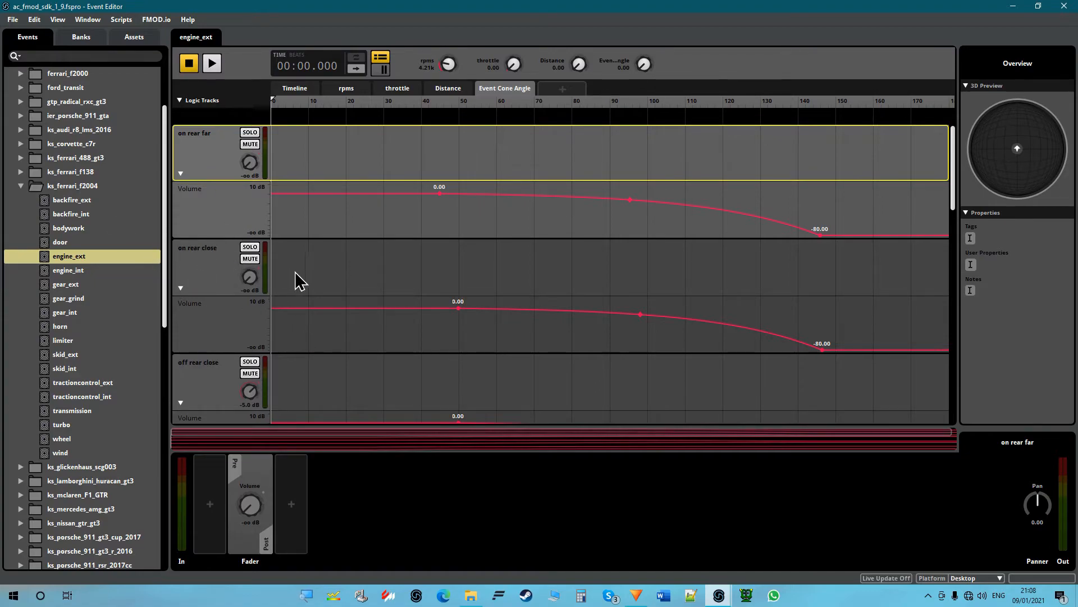
scroll(287, 278, down, 2)
scroll(289, 269, down, 10)
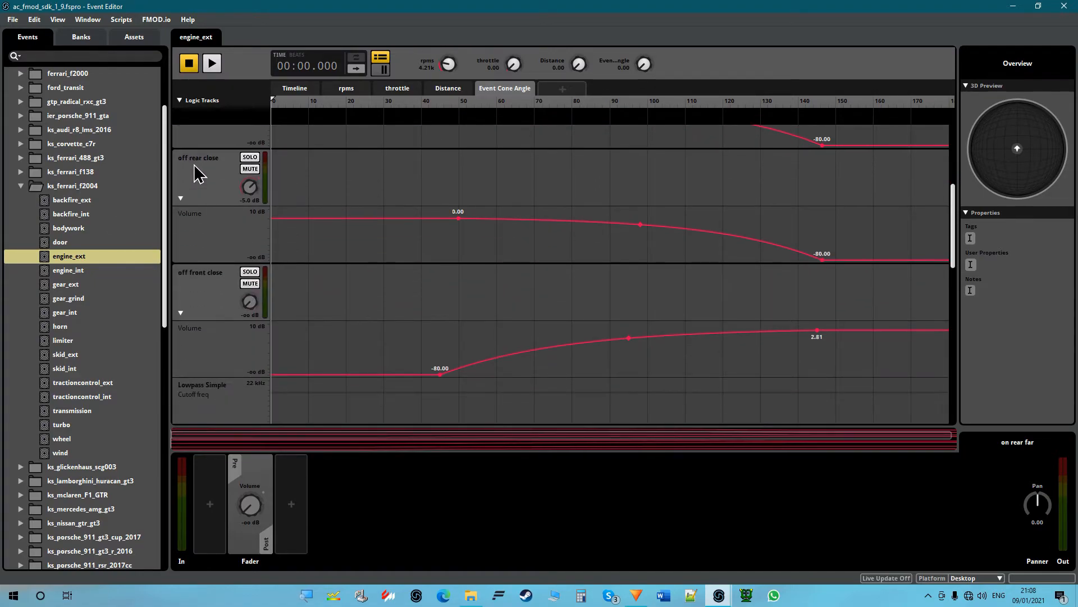
Compare the volume curves of on rear close and off rear close against the Event Cone Angle and throttle parameters
scroll(278, 258, up, 4)
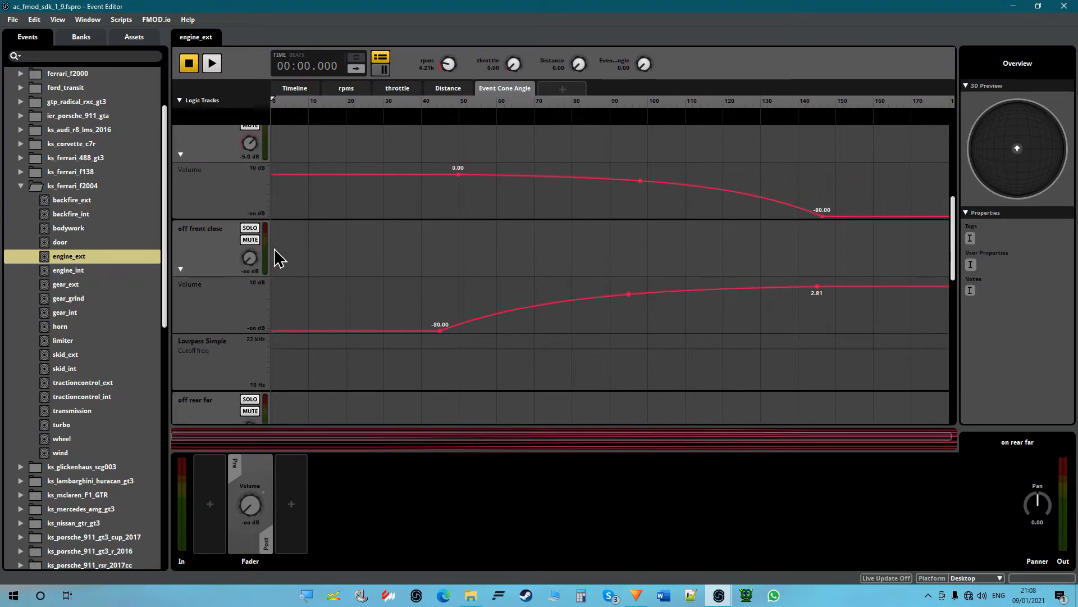
scroll(239, 242, up, 6)
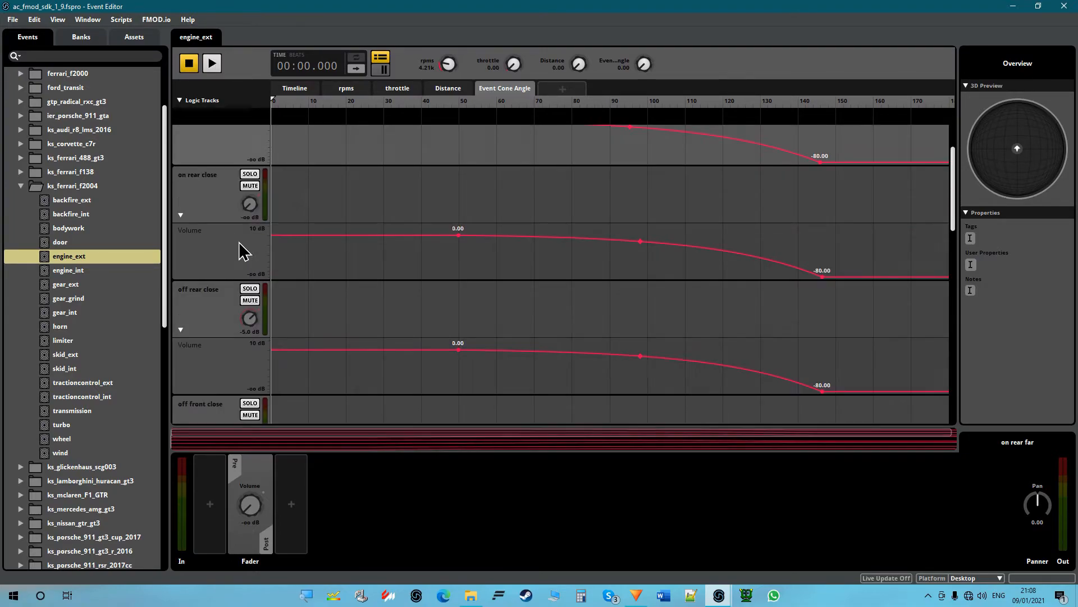
click(228, 204)
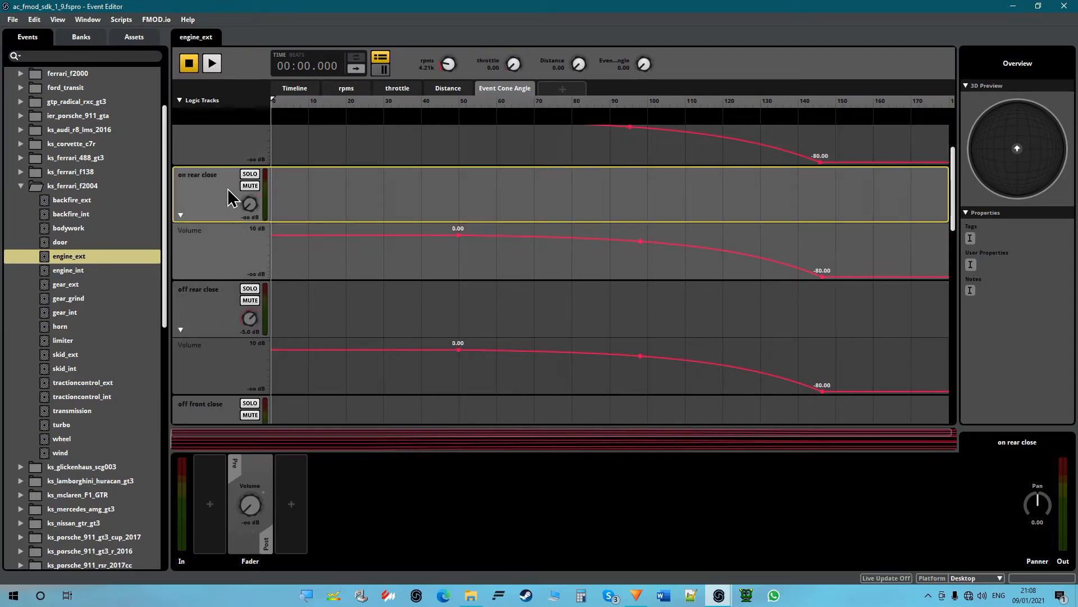
click(214, 300)
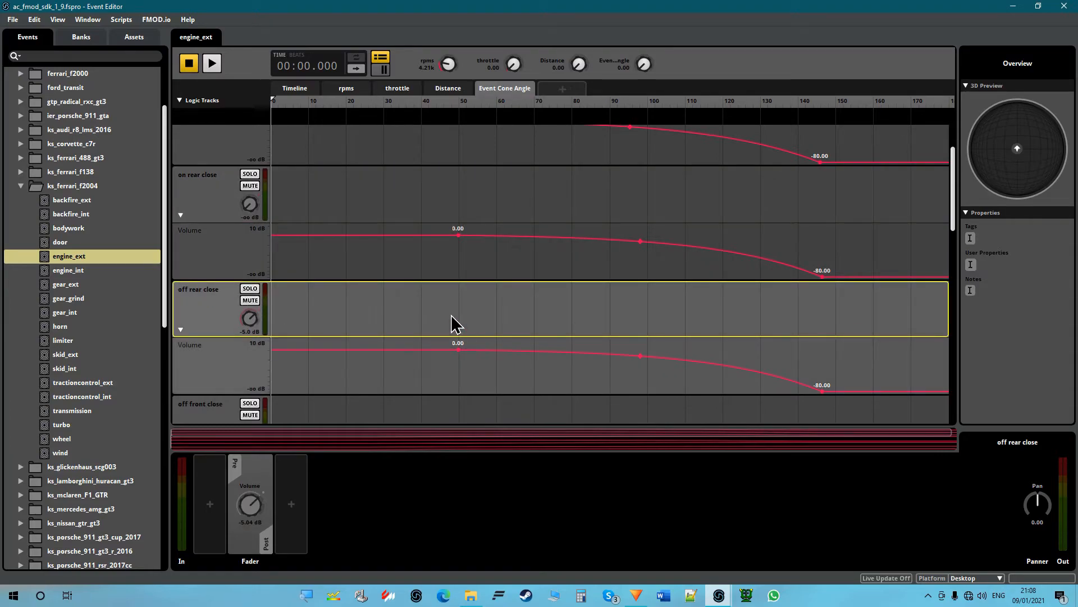
click(395, 92)
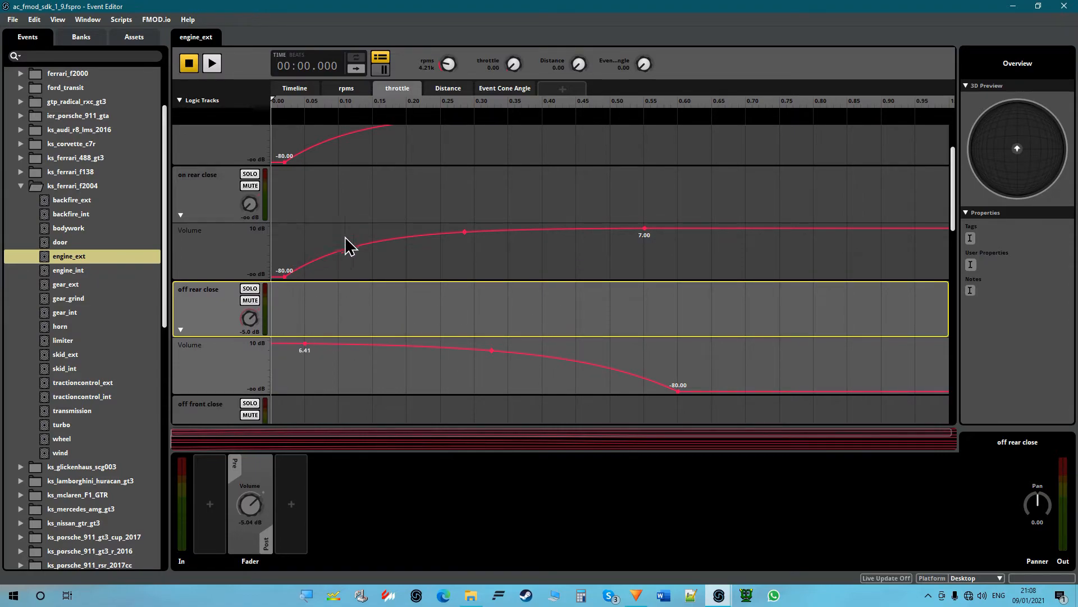
scroll(696, 203, up, 1)
scroll(699, 205, up, 4)
scroll(558, 258, down, 6)
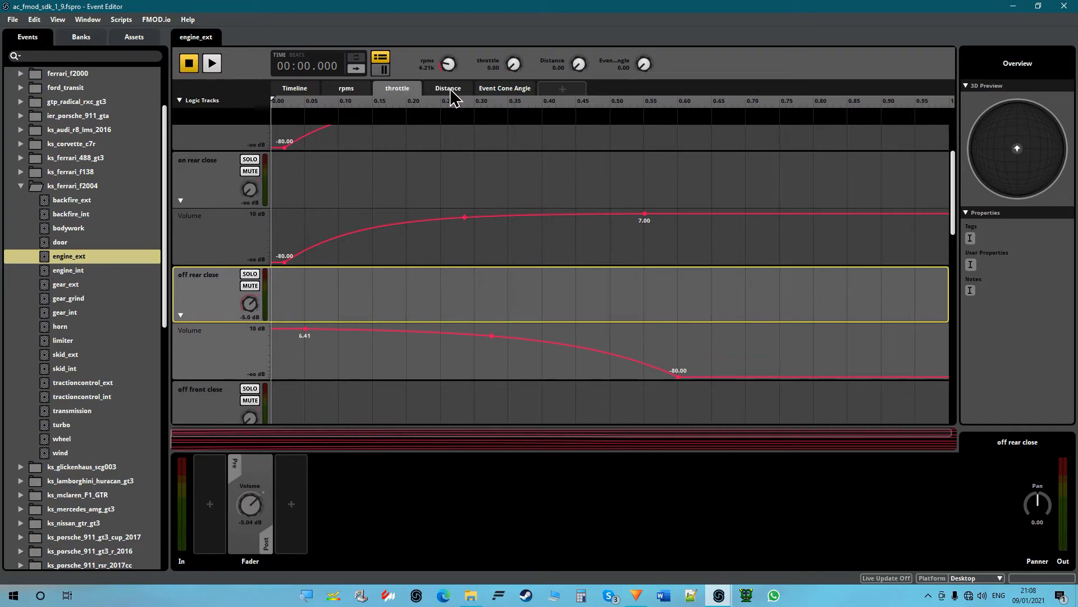
Examine the Event Cone Angle volume curves of off front close, off rear close, off rear far and off front far
click(512, 90)
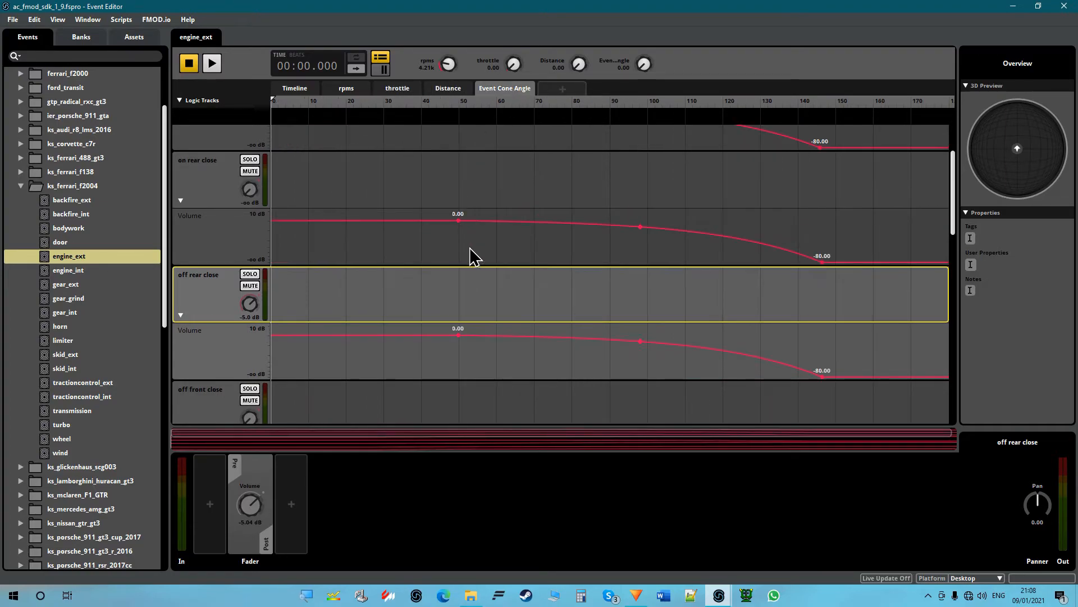
scroll(449, 301, down, 5)
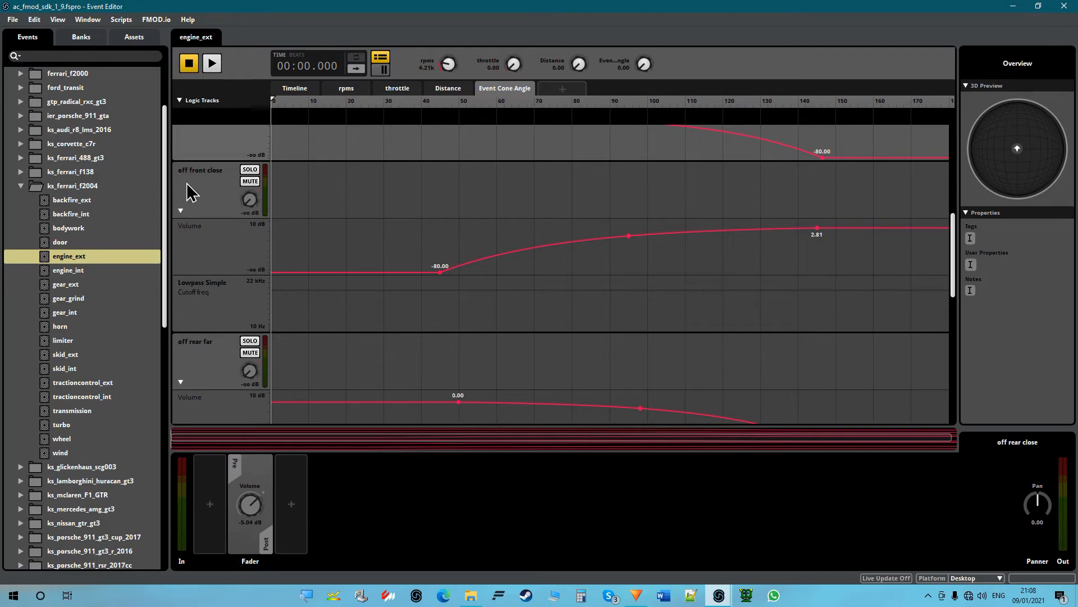
click(216, 199)
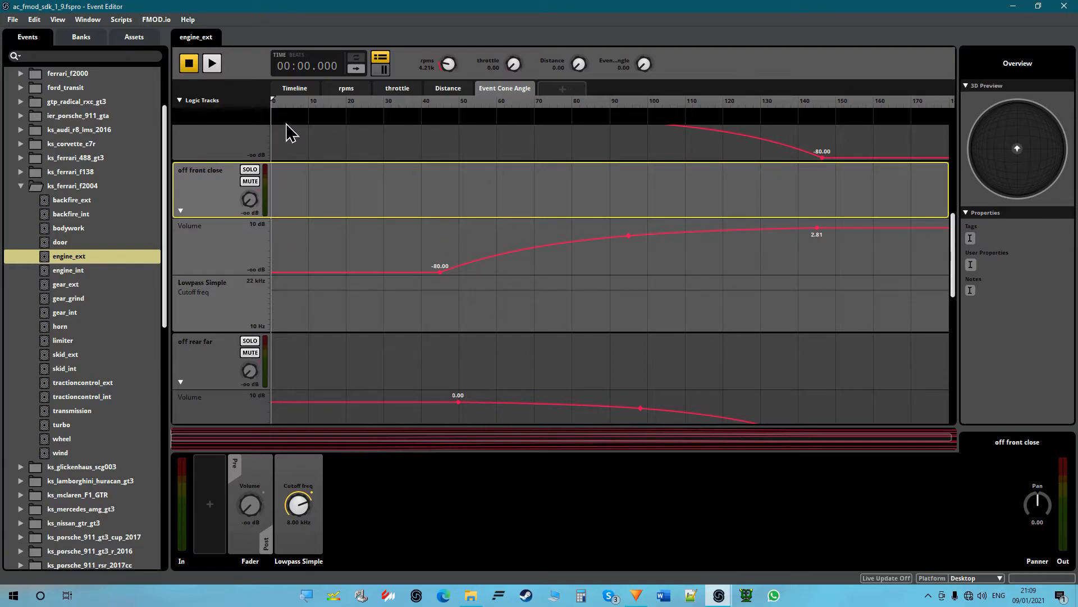
scroll(427, 278, up, 1)
scroll(466, 280, up, 2)
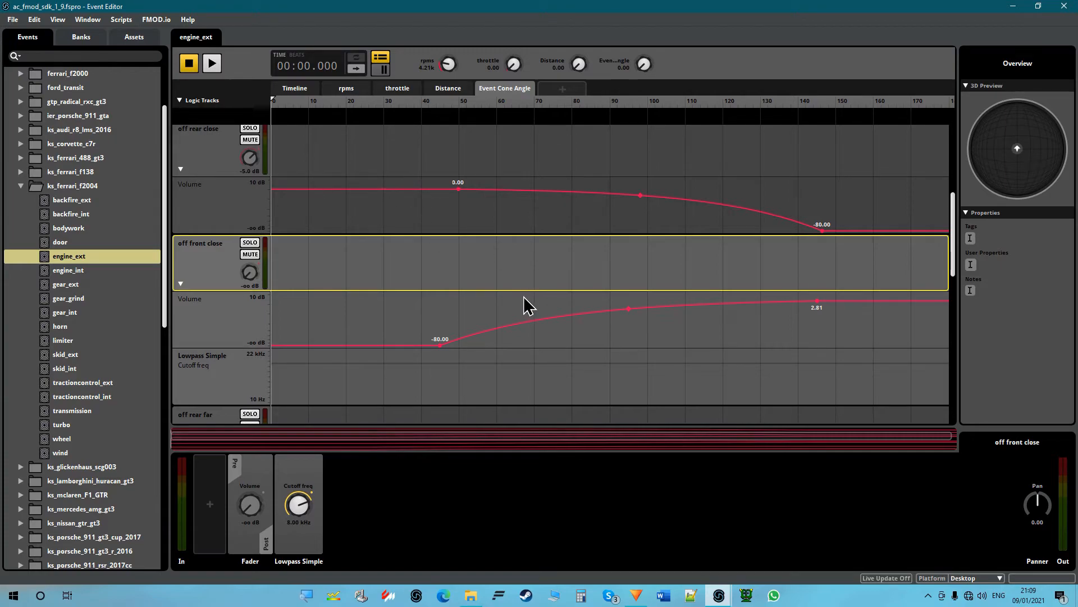
scroll(477, 278, down, 6)
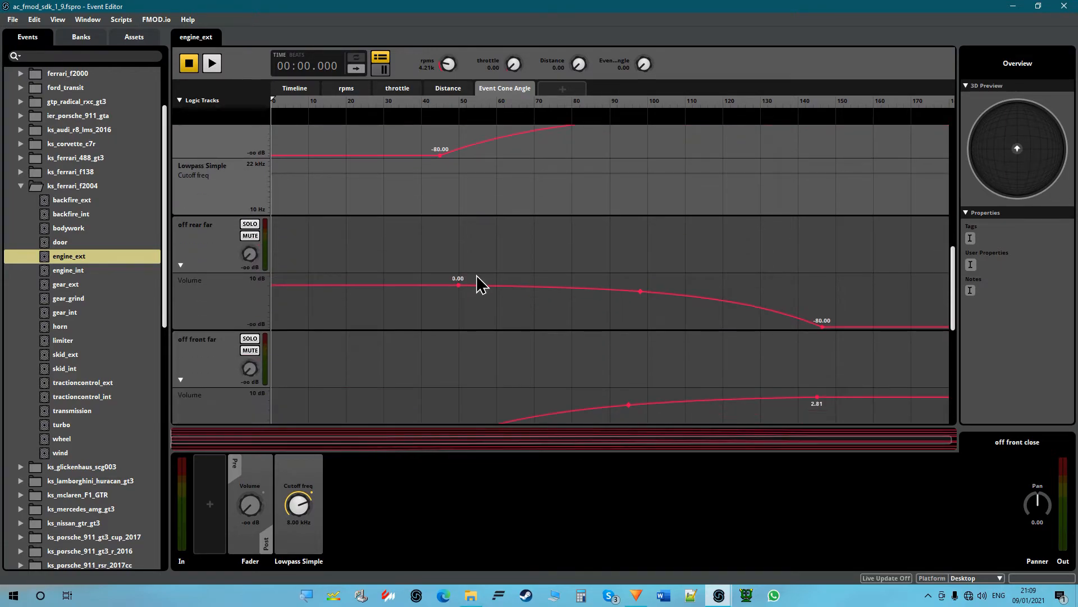
scroll(480, 284, up, 2)
scroll(251, 241, down, 10)
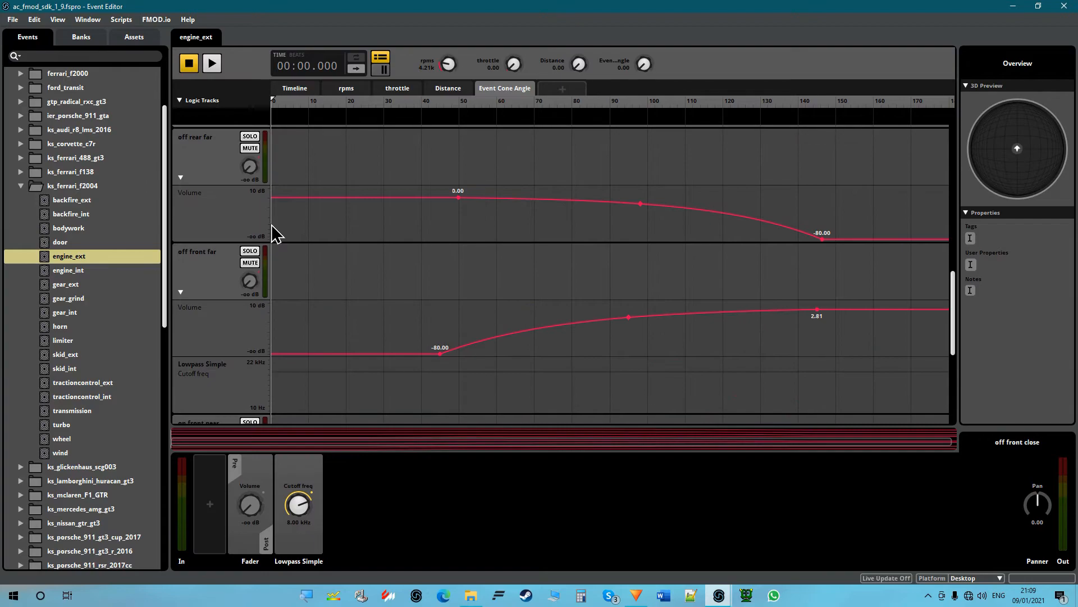
Examine the Event Cone Angle volume curves of on front near and on front far and compare them with the rear tracks
scroll(253, 225, down, 6)
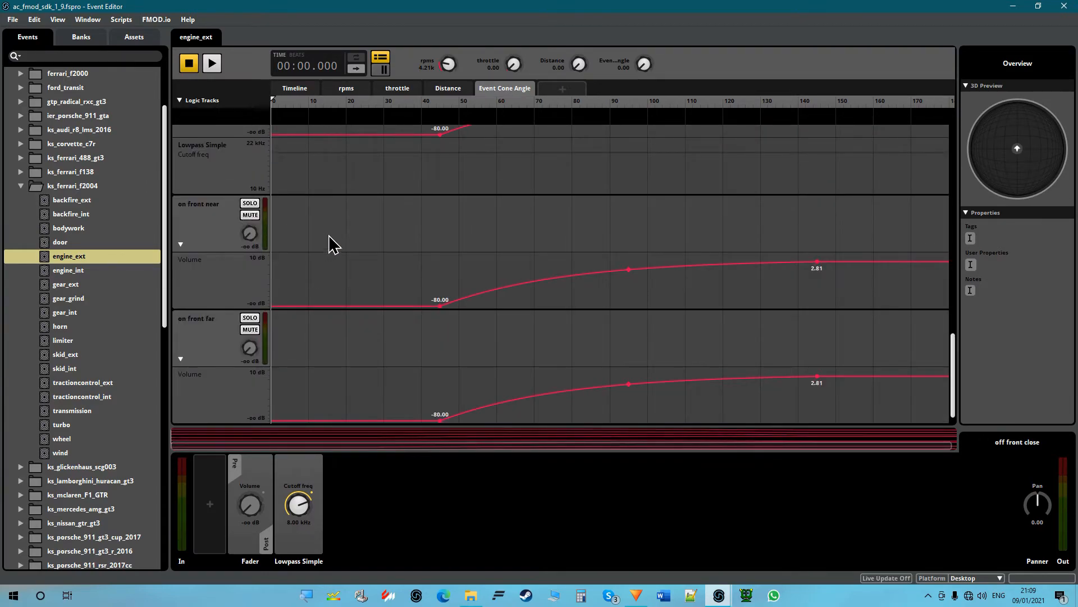
scroll(365, 239, down, 1)
click(229, 315)
click(209, 219)
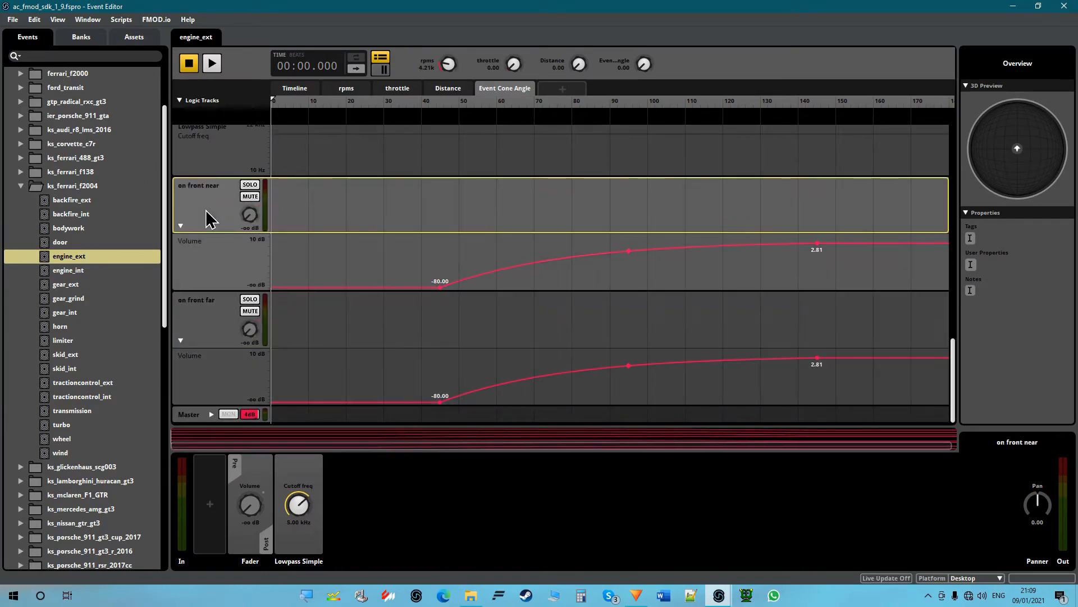
click(250, 311)
click(250, 310)
scroll(867, 283, up, 5)
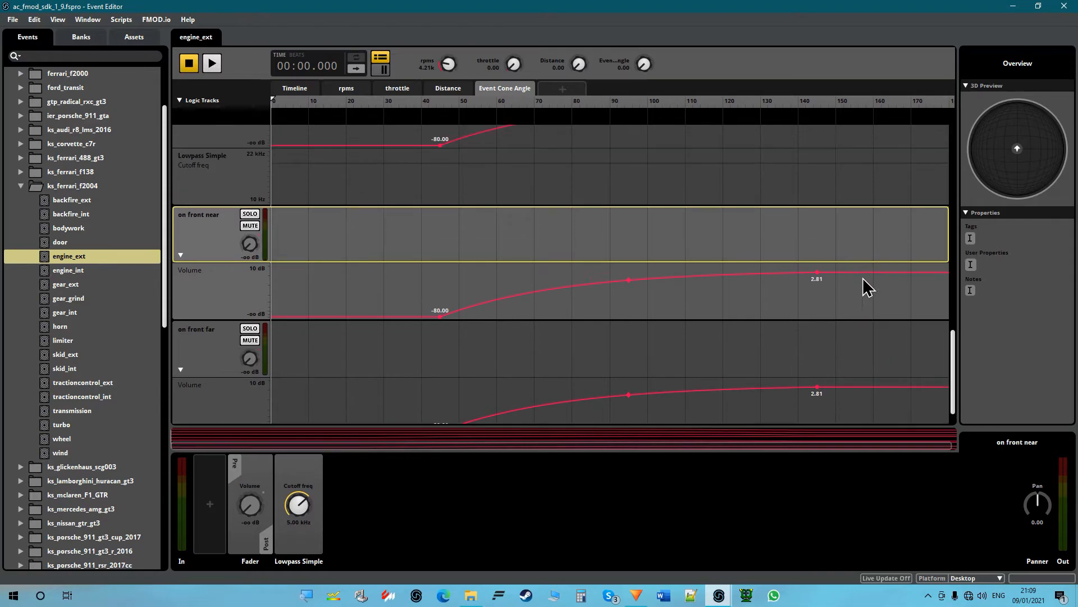
scroll(864, 281, up, 6)
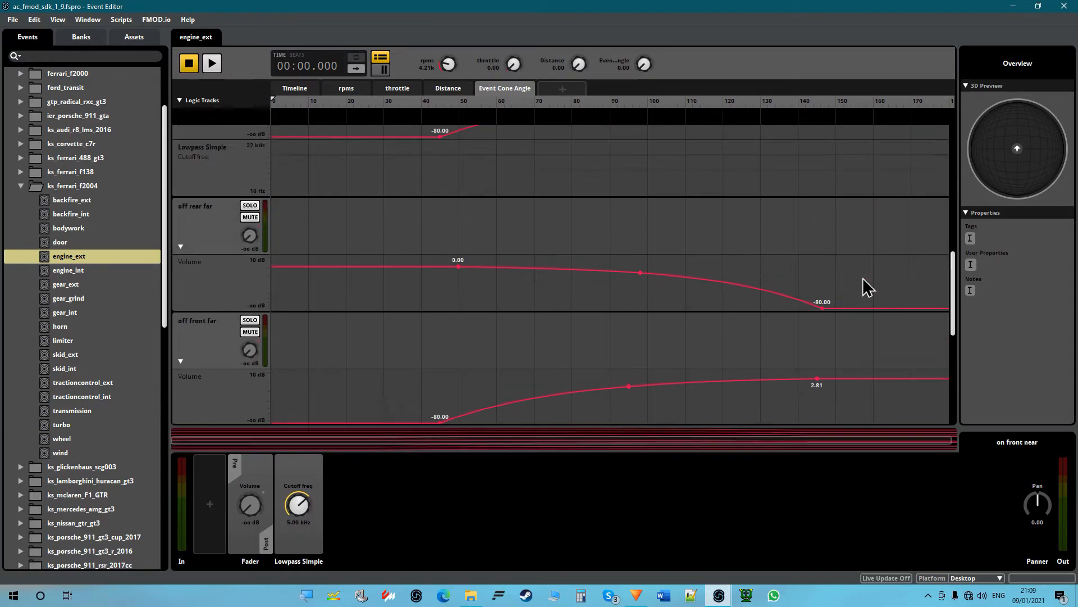
scroll(866, 287, up, 3)
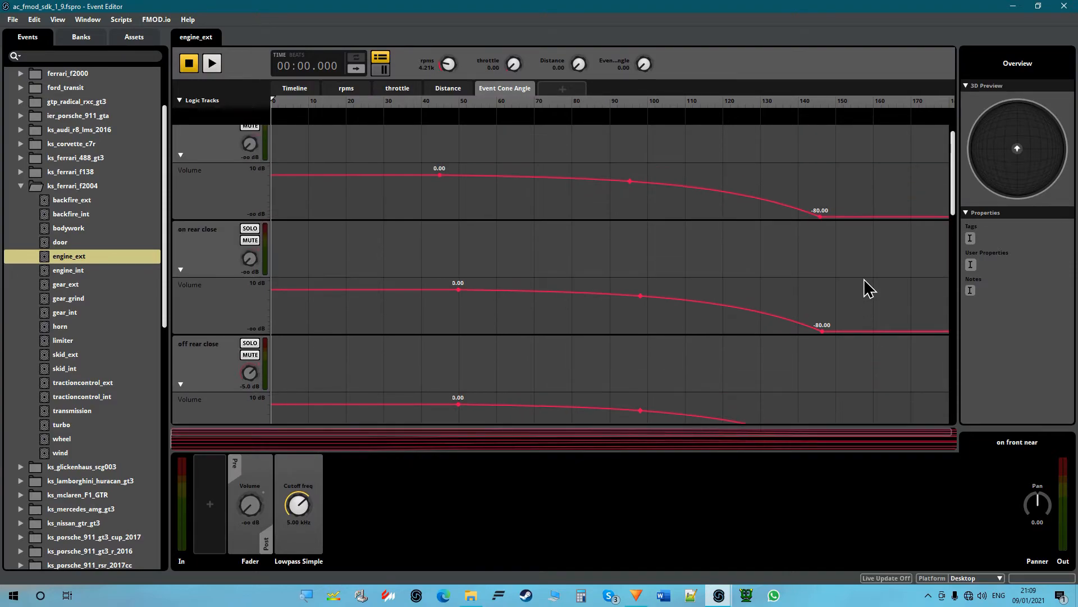
scroll(337, 260, down, 5)
scroll(337, 260, down, 6)
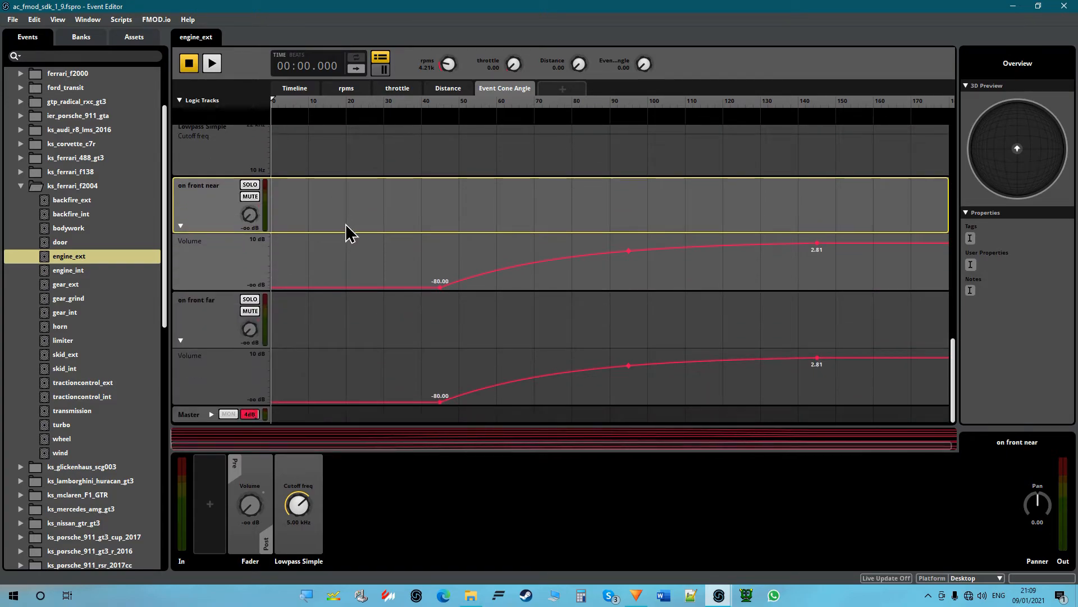
Inspect the idle, low and upshift sounds of on front near and on front far along the rpms parameter
click(447, 98)
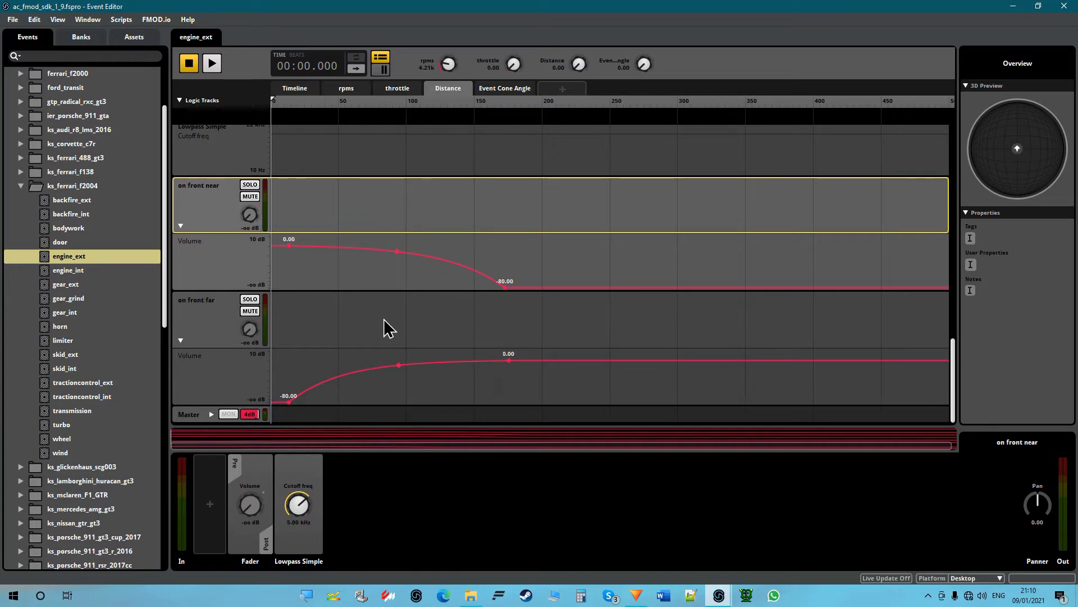
click(349, 89)
click(416, 313)
click(390, 223)
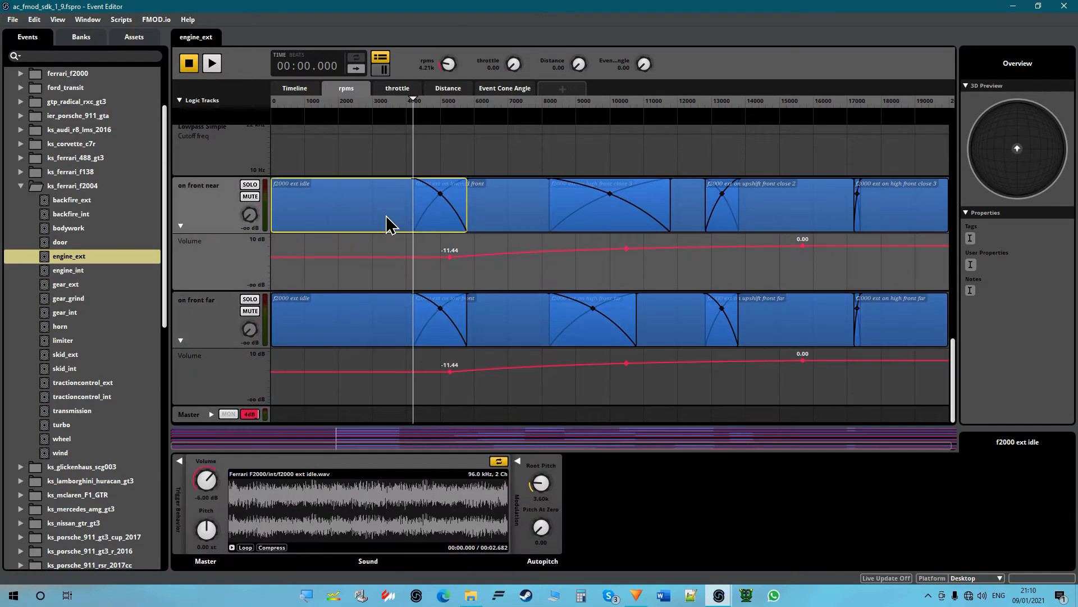
click(492, 221)
click(534, 337)
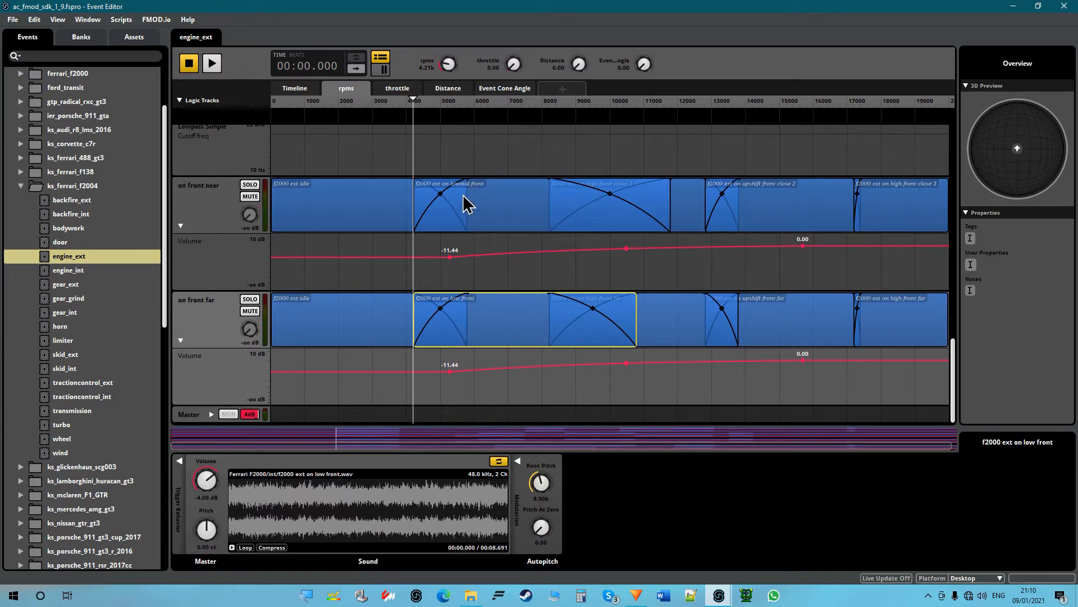
click(704, 212)
click(770, 217)
click(798, 320)
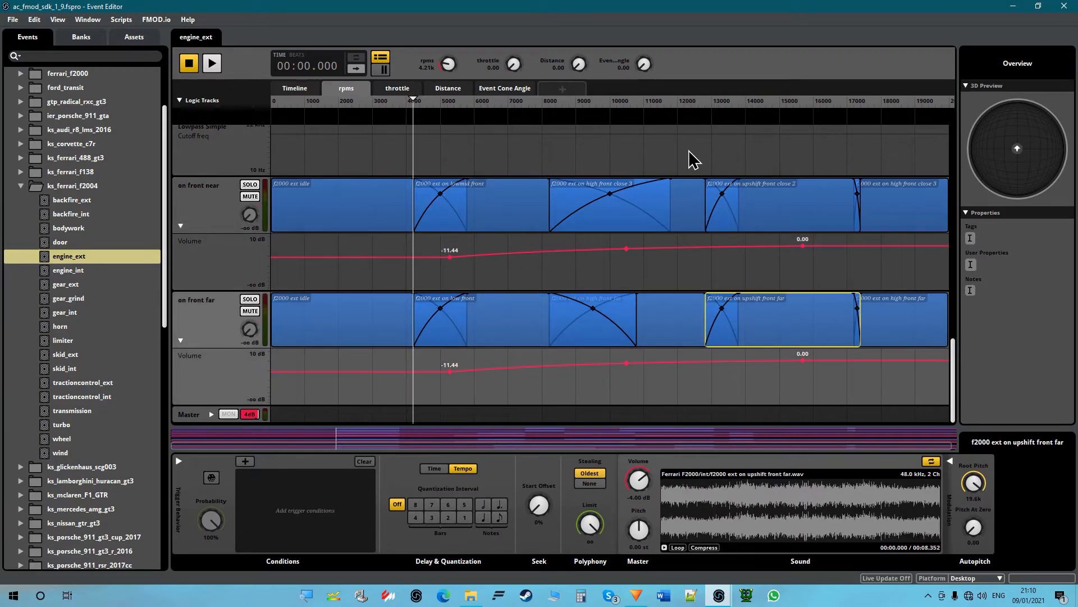
Examine the Distance volume curves of the near and far front tracks and of the on rear far and on rear close tracks
click(449, 89)
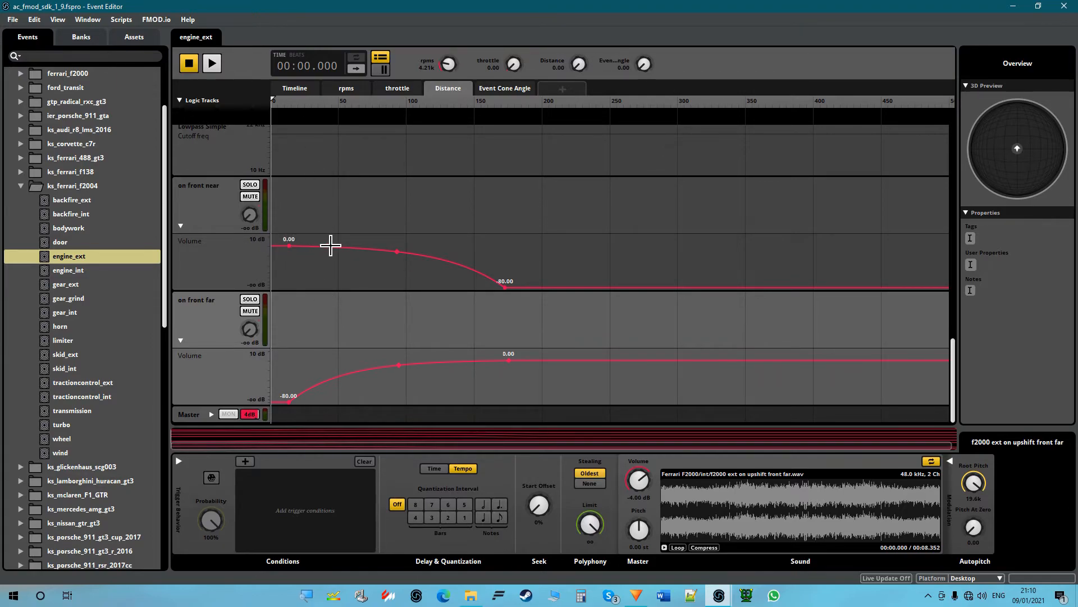
click(194, 203)
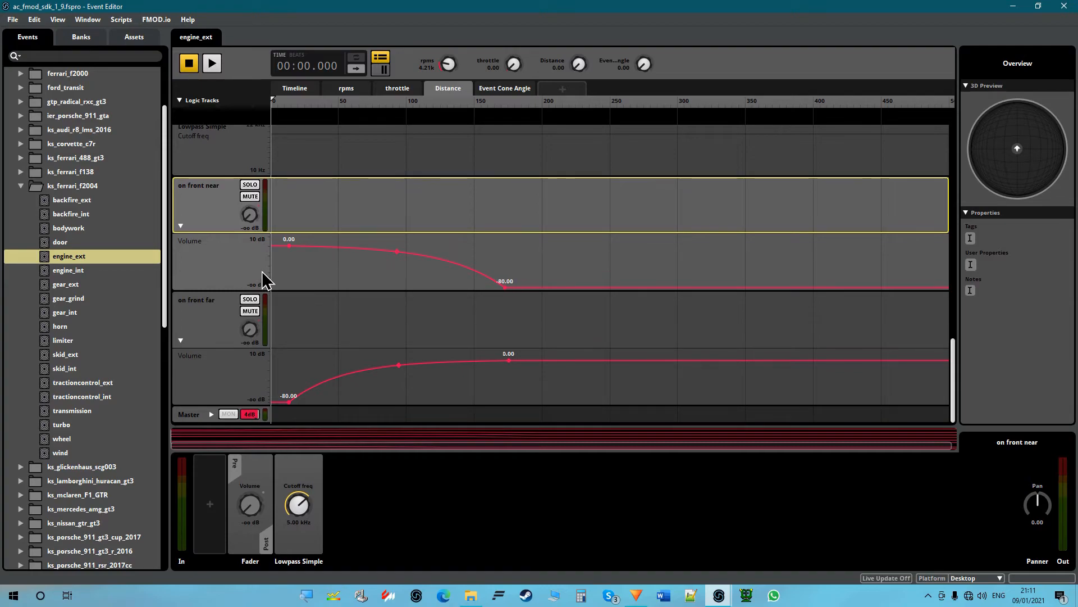
scroll(407, 331, up, 10)
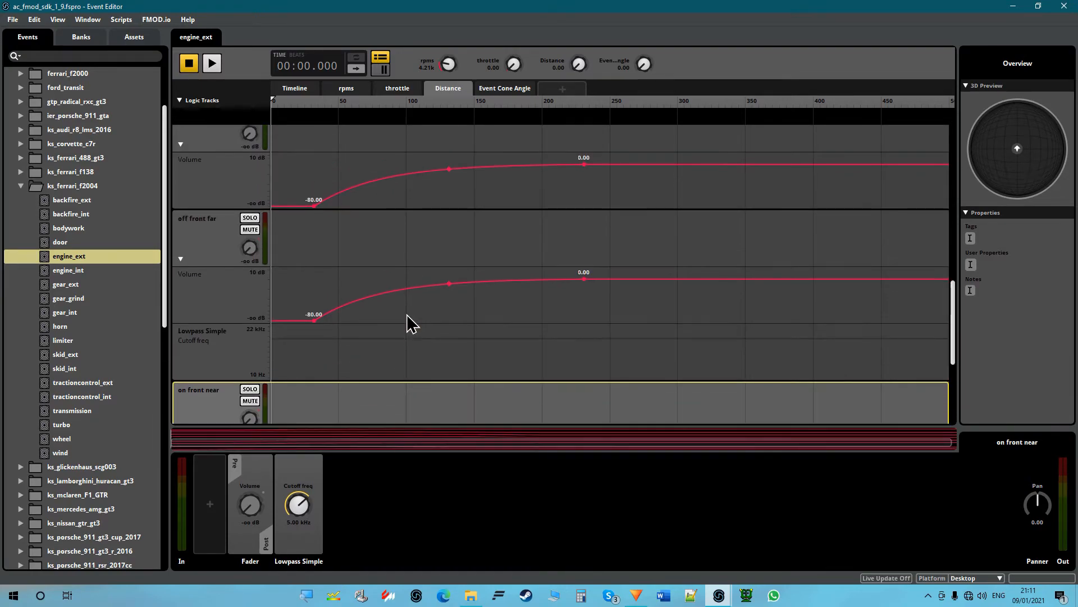
scroll(409, 320, up, 5)
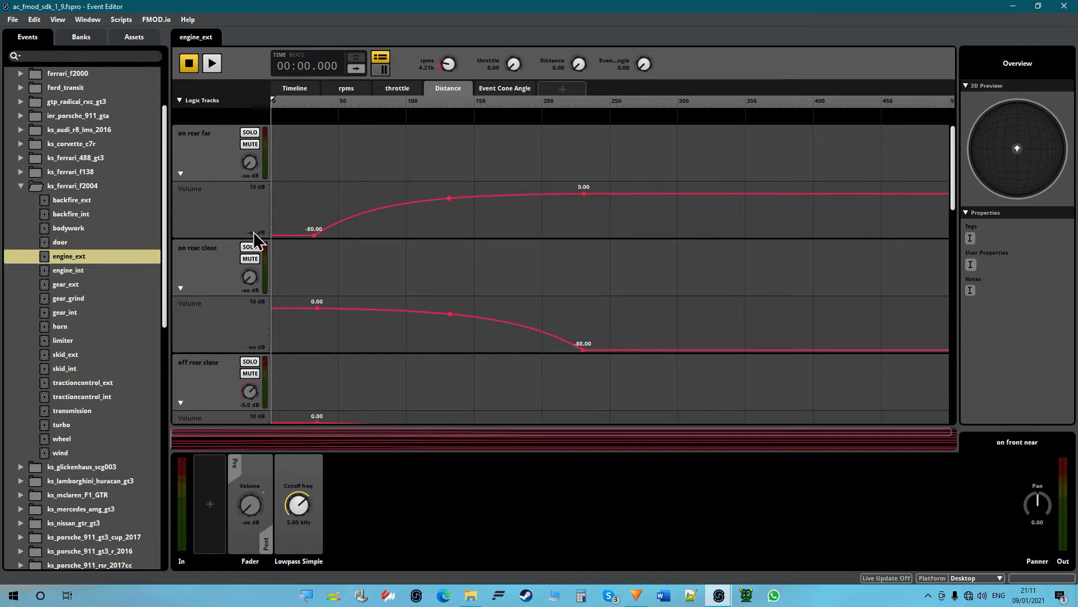
click(202, 160)
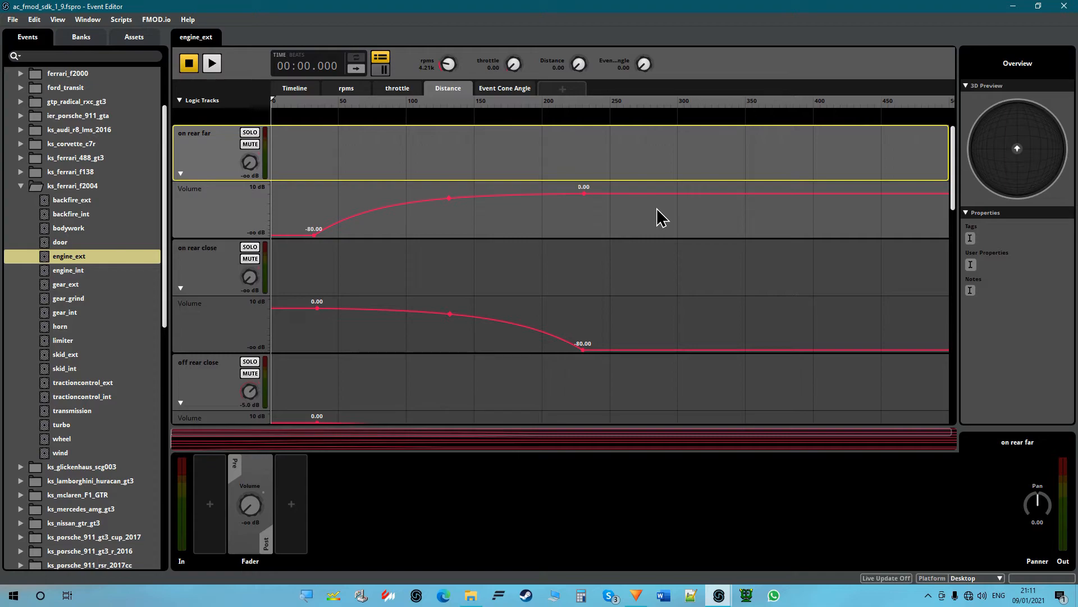
Turn off the distance attenuation in the 3D Panner of engine_ext's Master track
scroll(157, 303, down, 5)
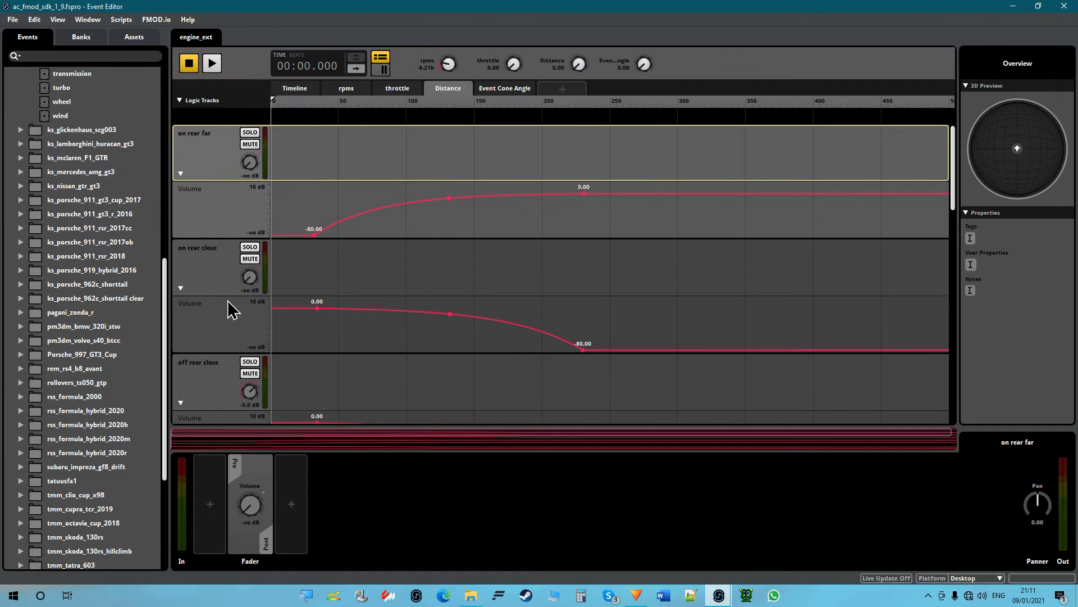
scroll(229, 309, down, 5)
scroll(229, 309, down, 5)
click(198, 415)
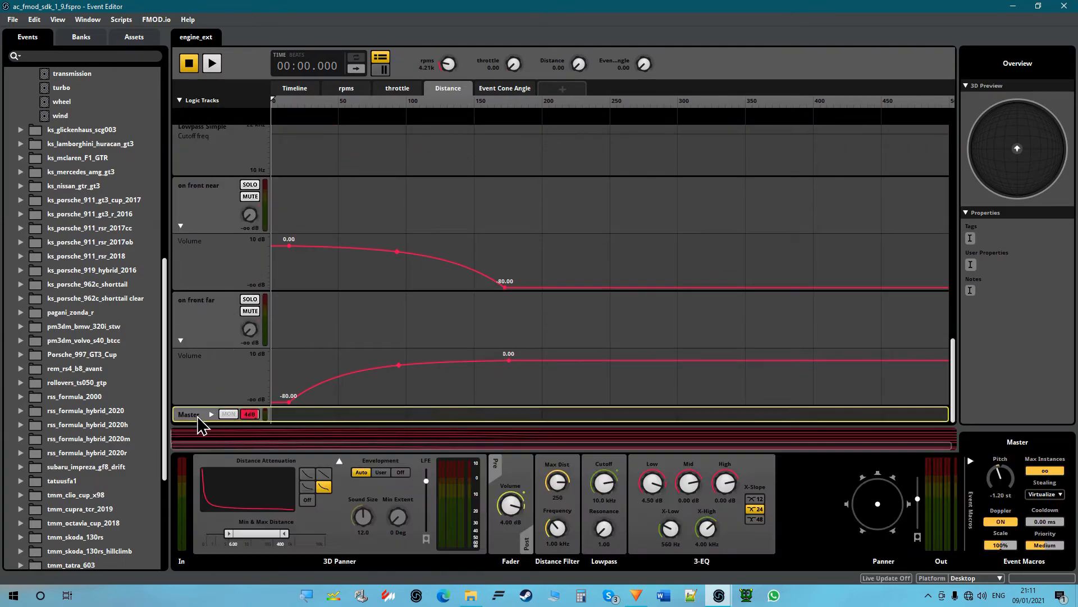
click(307, 499)
Set the Distance parameter to 7.86 and view the off rear close and off front close tracks against rpms
scroll(298, 265, up, 10)
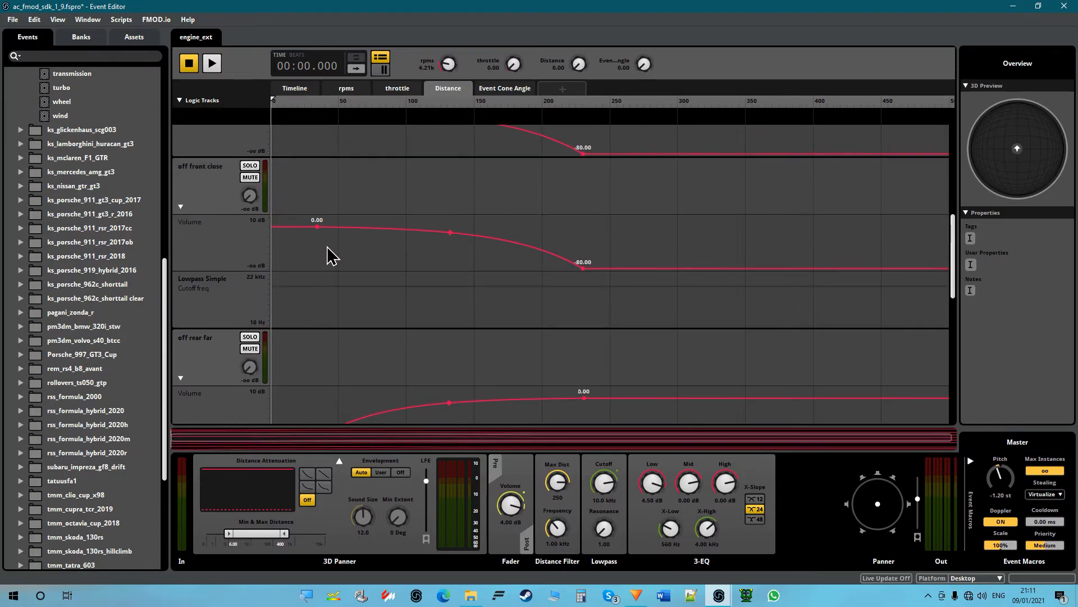
click(284, 109)
click(345, 94)
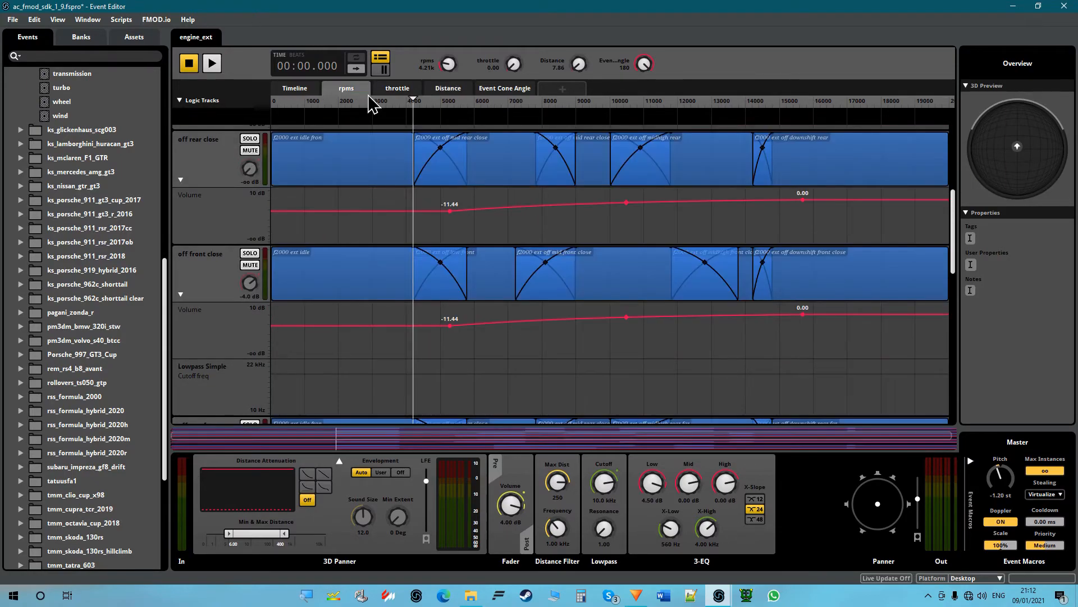
click(449, 90)
Set the Event Cone Angle parameter to 0 and the throttle parameter to 1.00
click(518, 89)
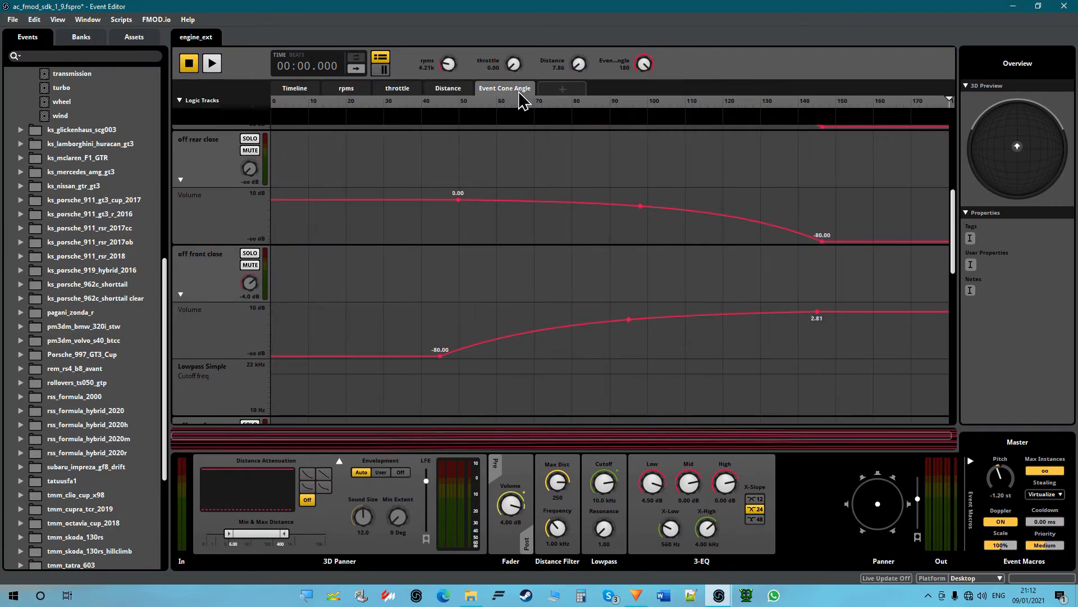
click(429, 101)
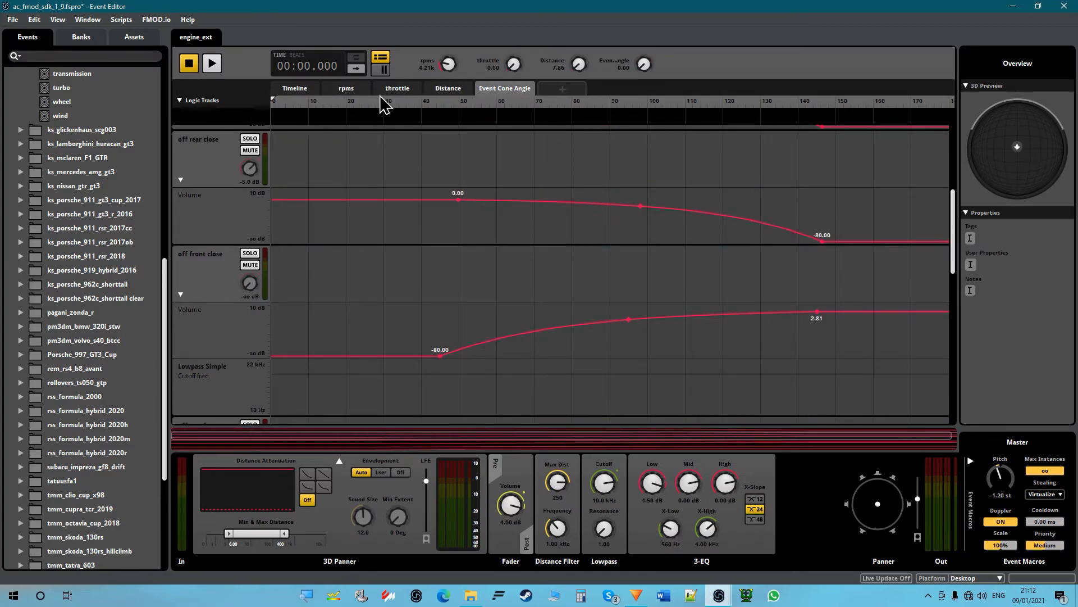
click(408, 90)
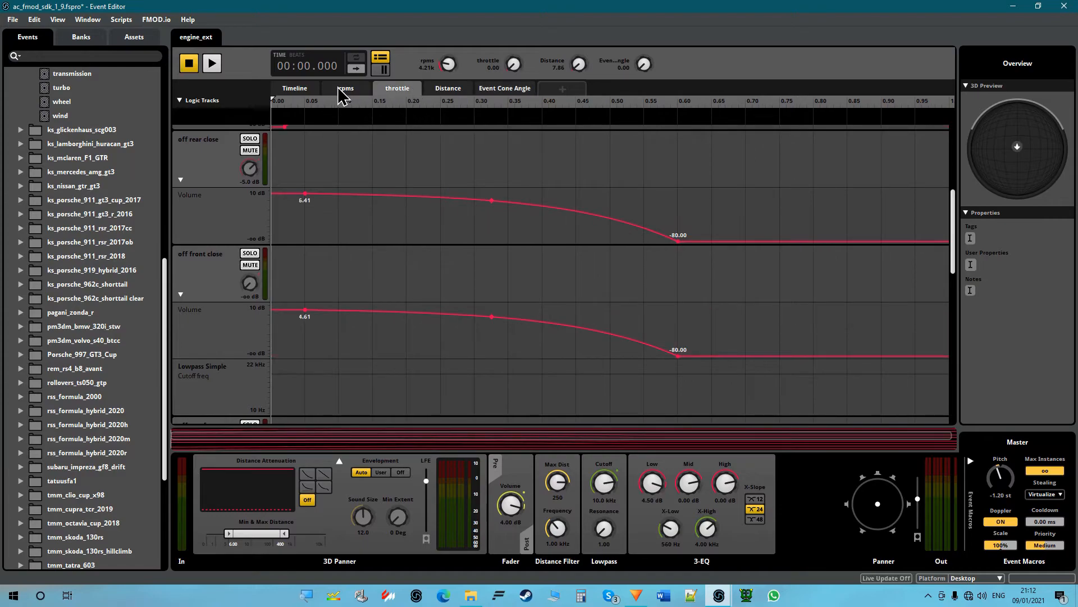
drag(446, 115, 948, 120)
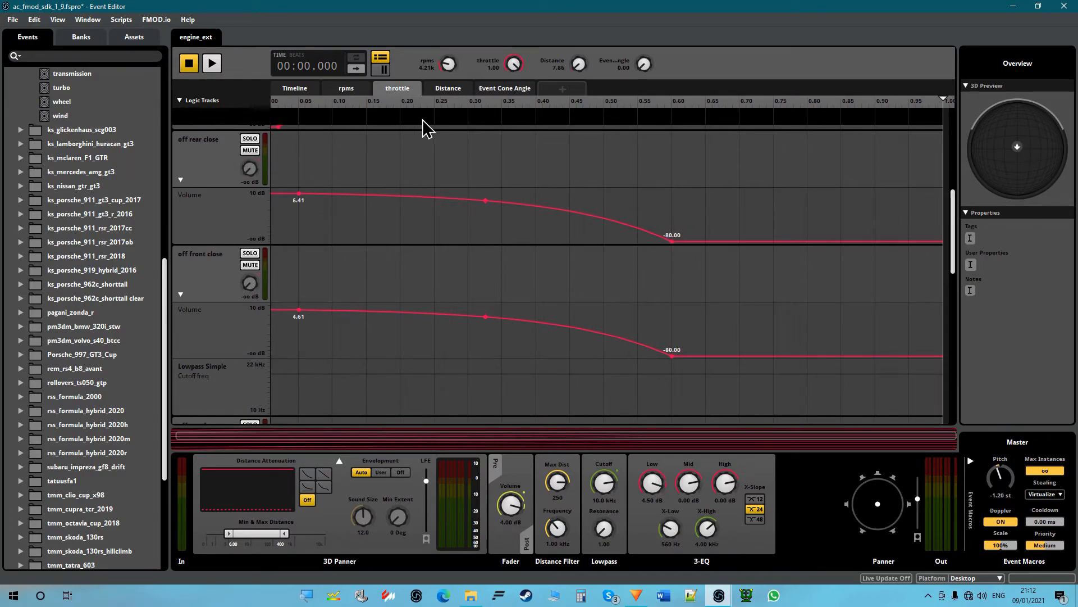
Set the rpms parameter to about 13.6k, start playing engine_ext and raise rpms to about 15.9k
click(353, 89)
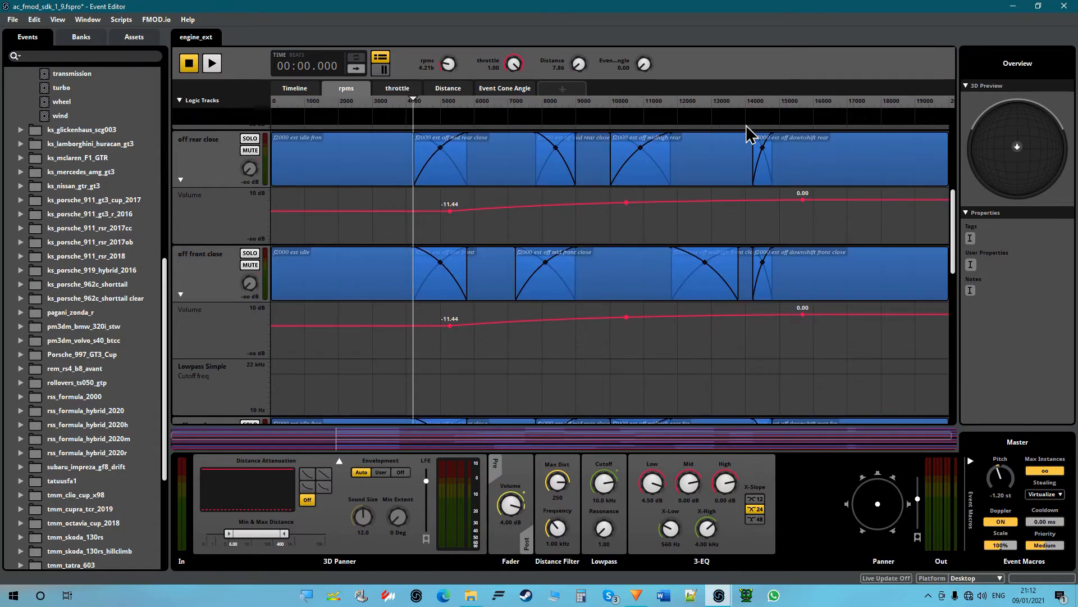
drag(749, 108, 731, 104)
scroll(289, 193, up, 3)
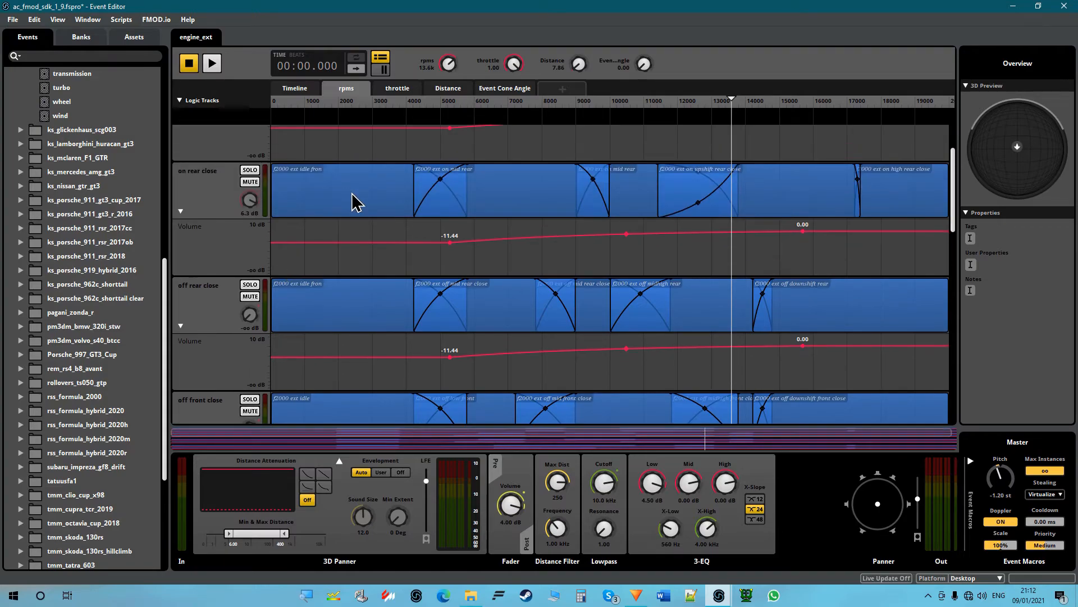
scroll(354, 202, up, 1)
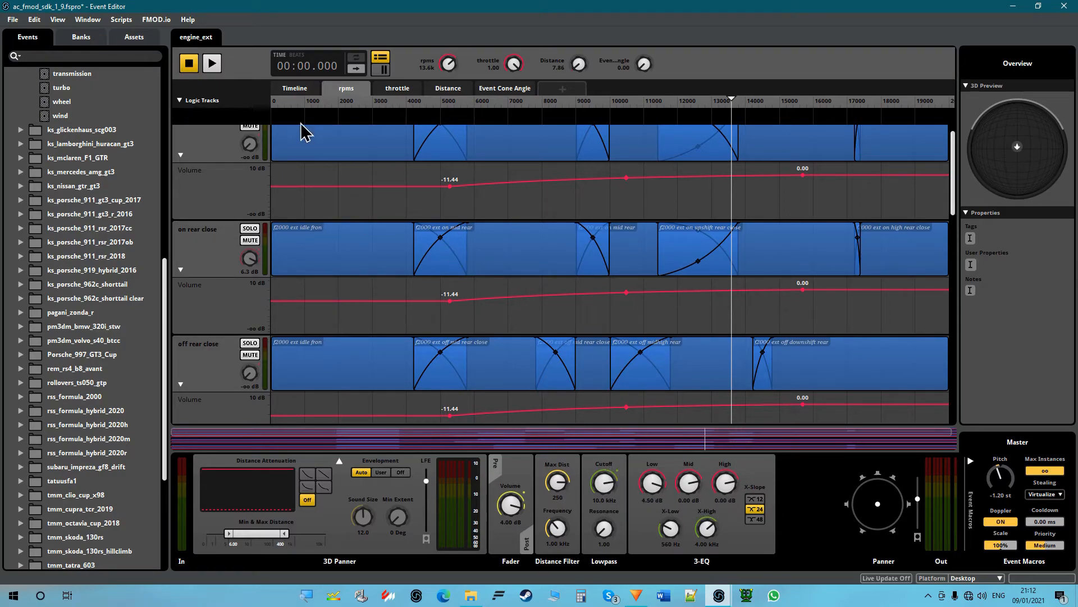
click(213, 64)
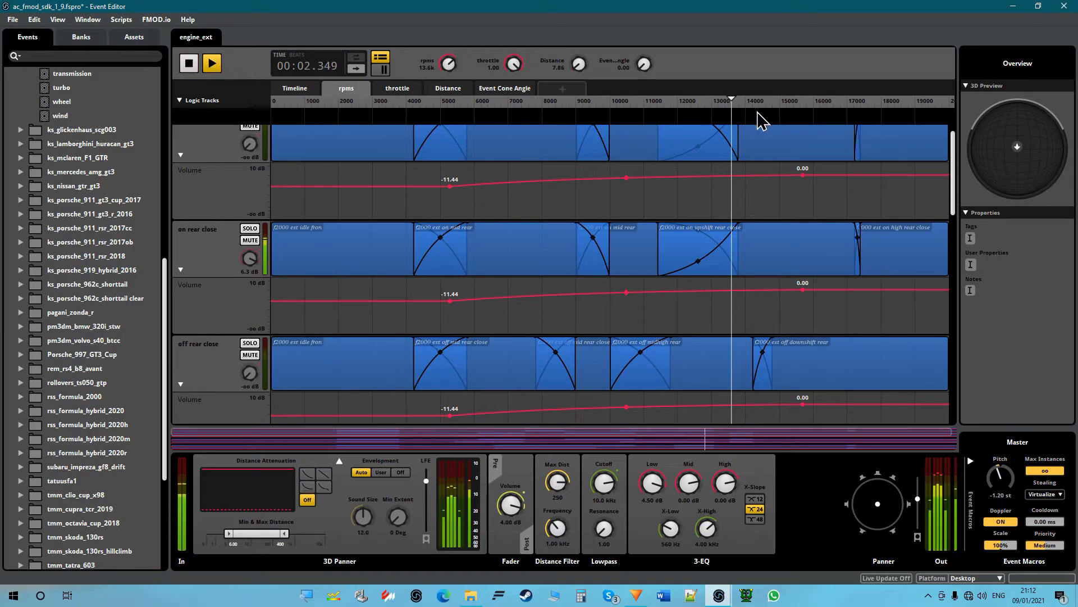
drag(772, 106, 803, 119)
scroll(797, 267, up, 1)
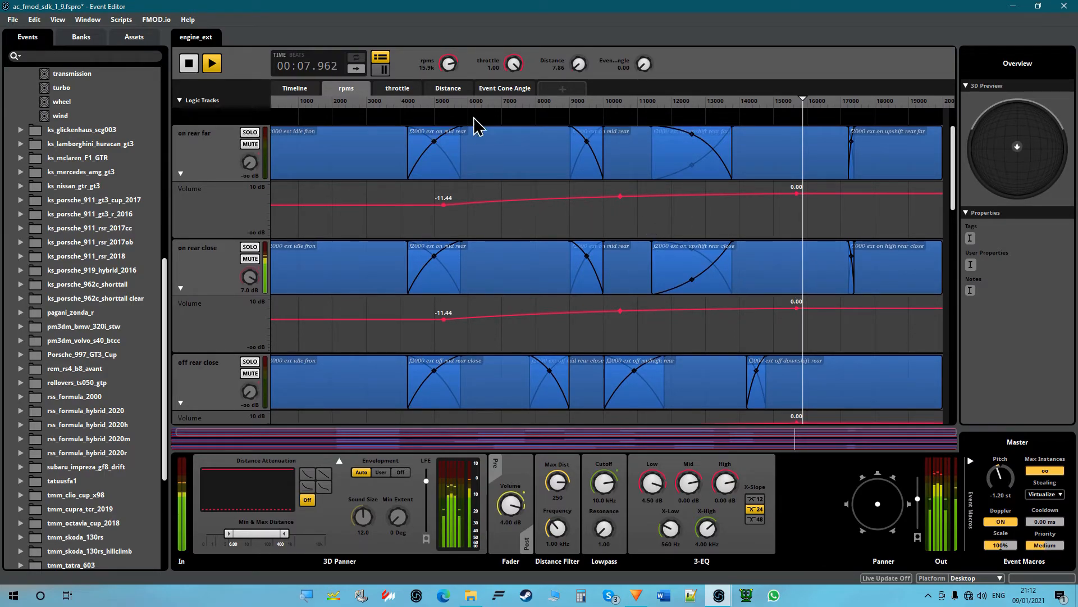
During playback, set the Event Cone Angle parameter to 7.30 and the Distance parameter to 13.7
click(507, 90)
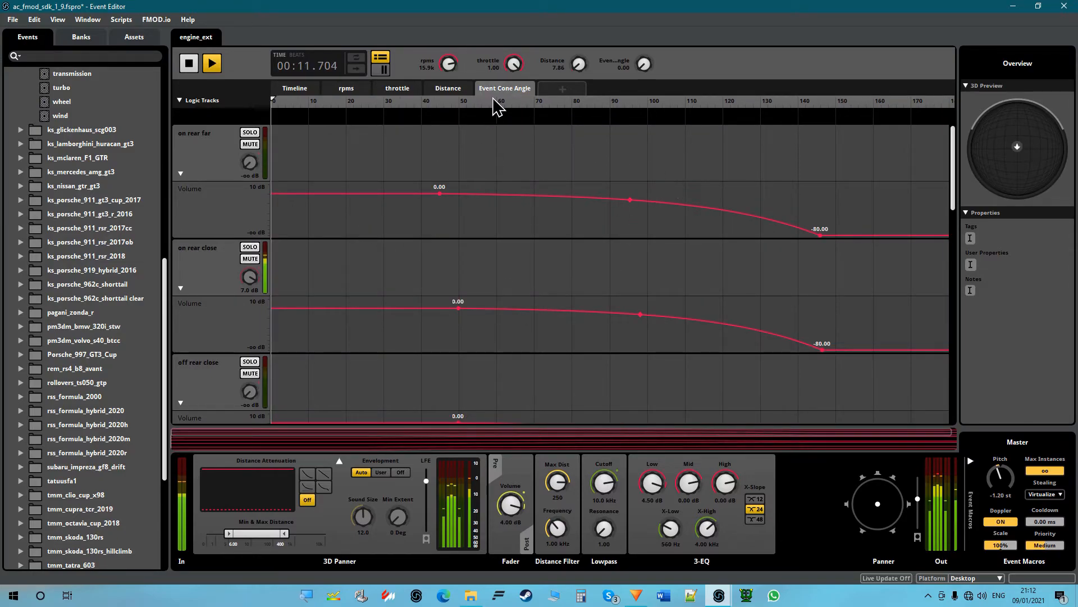
click(298, 104)
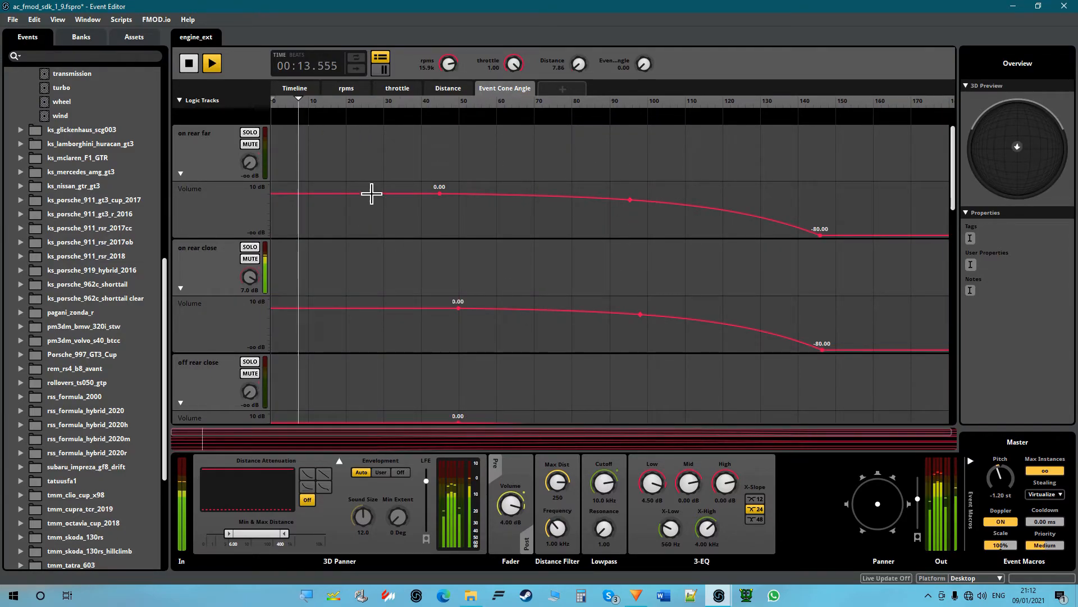
click(464, 88)
mouse_move(283, 101)
mouse_down()
mouse_move(321, 106)
mouse_move(291, 104)
mouse_up()
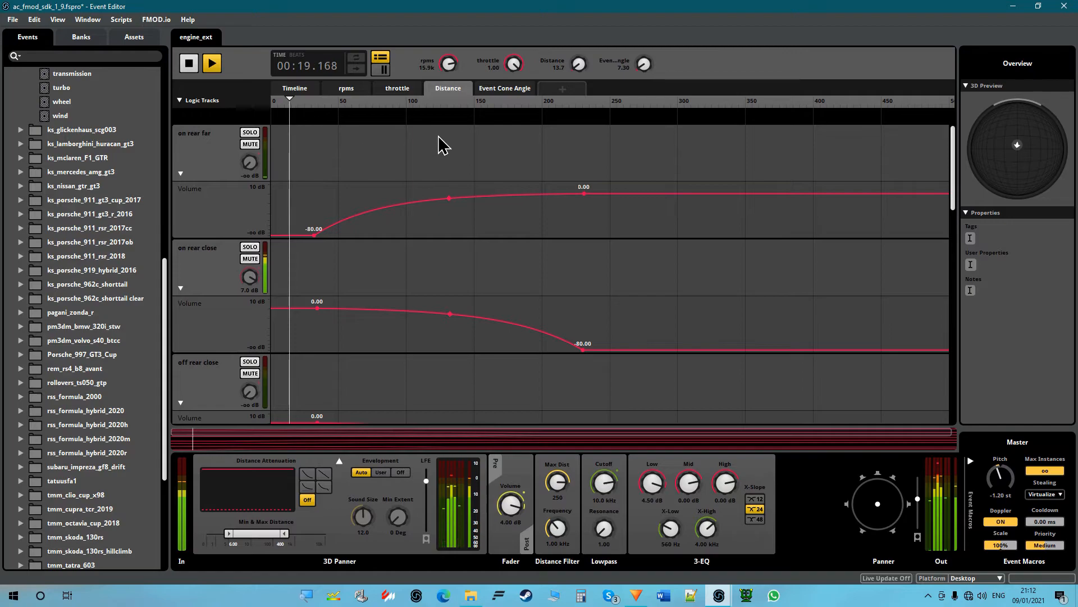
Audition the Event Cone Angle up to 180 and back down to 8.05, and set Distance to 303
click(487, 90)
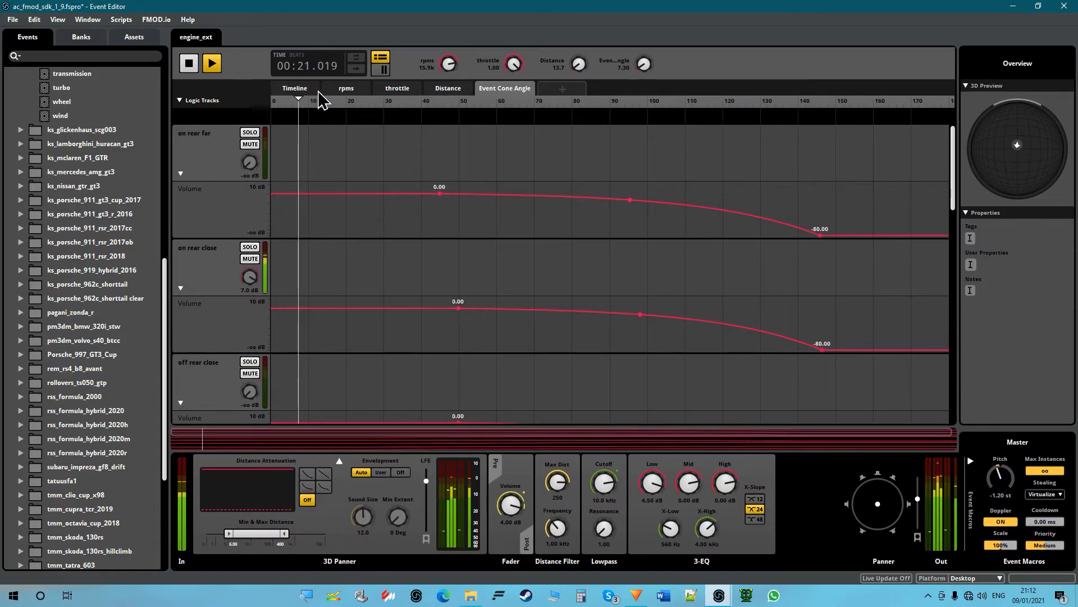
drag(312, 109, 973, 112)
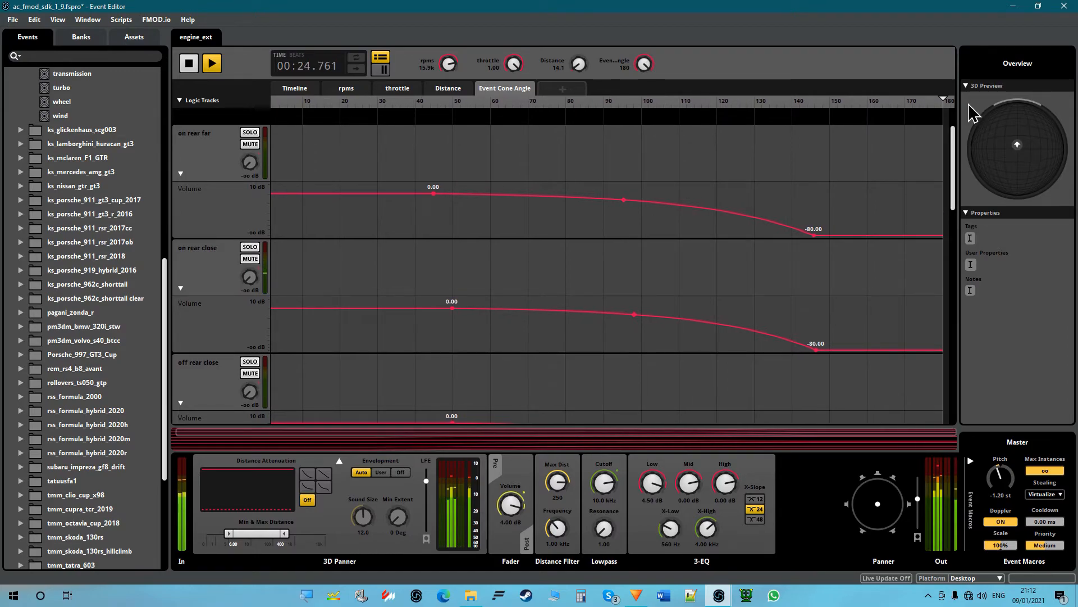
drag(974, 112, 688, 136)
click(449, 88)
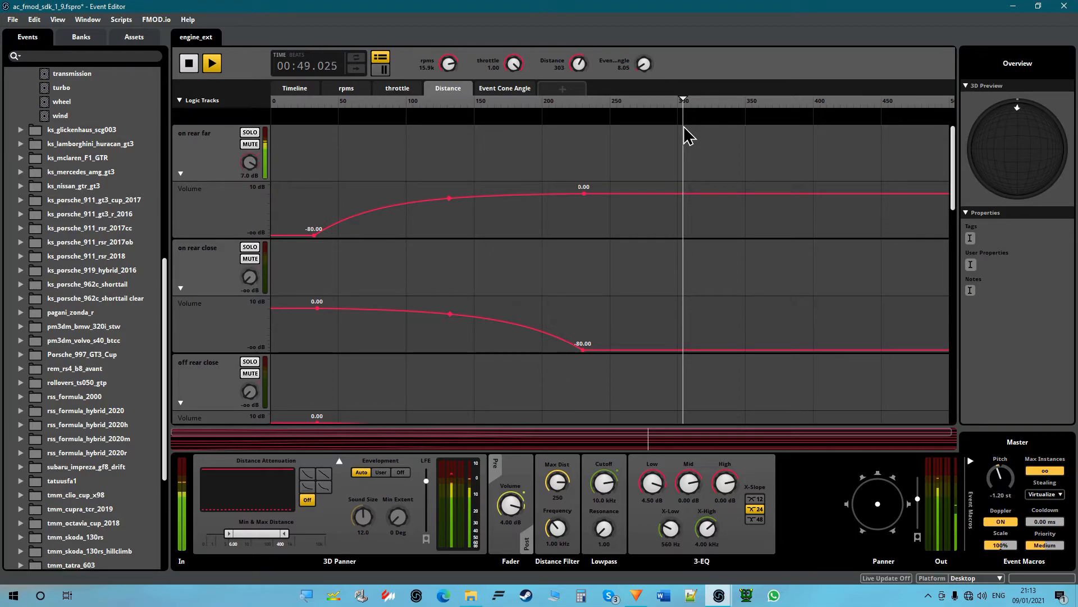
Audition the event with the Event Cone Angle at 180, lowering Distance to 248 and on to 14.5
drag(684, 129, 606, 142)
drag(645, 65, 645, 9)
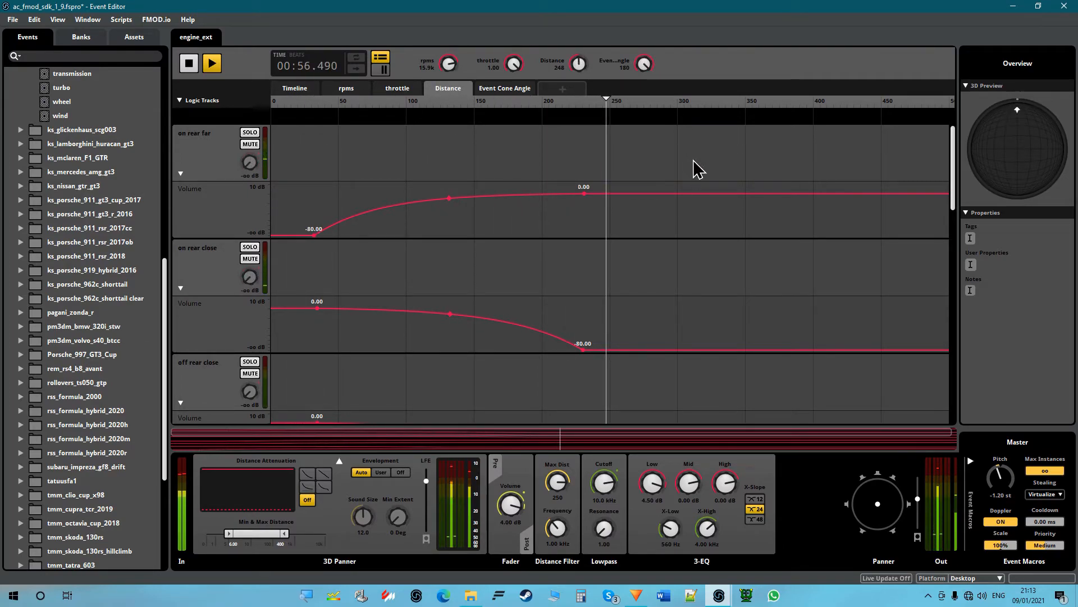
click(638, 110)
drag(639, 104, 290, 102)
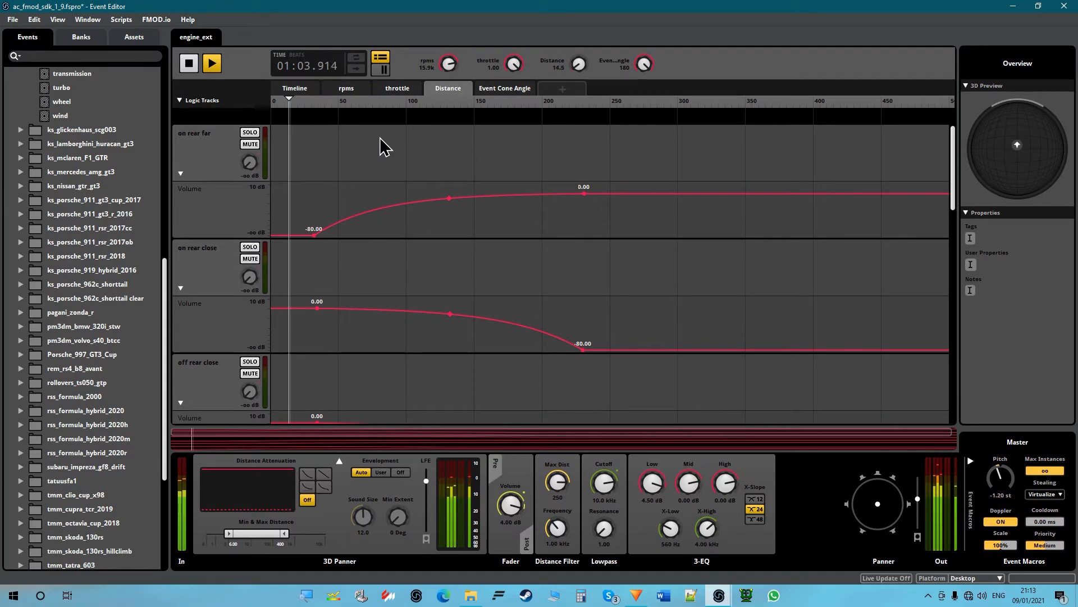
Audition the off-throttle sound at throttle 0.00, sweeping Distance up to 296 and back down to 18.6
click(339, 90)
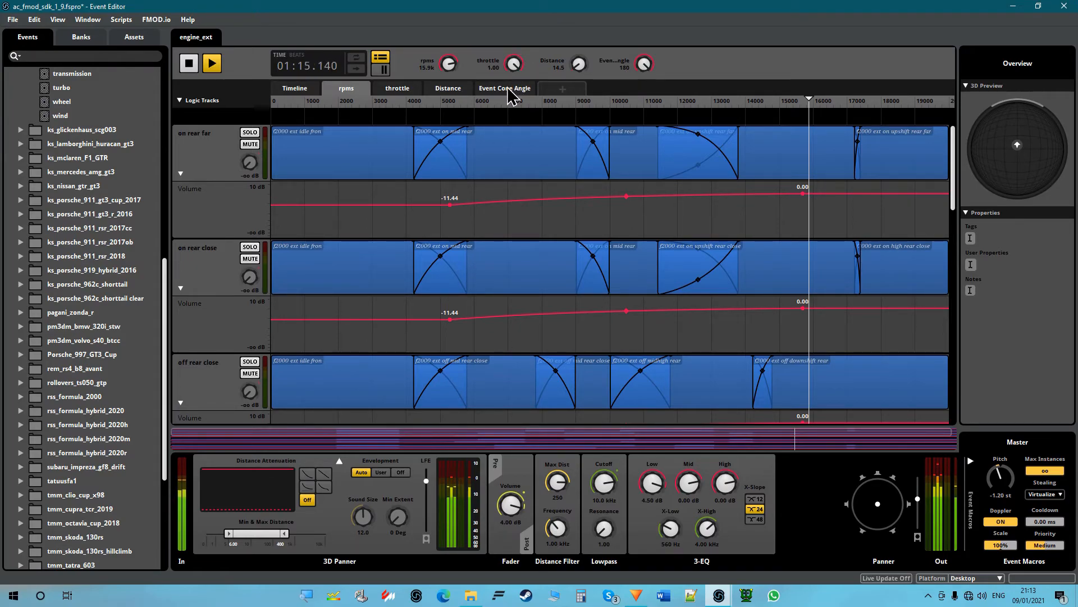
click(459, 90)
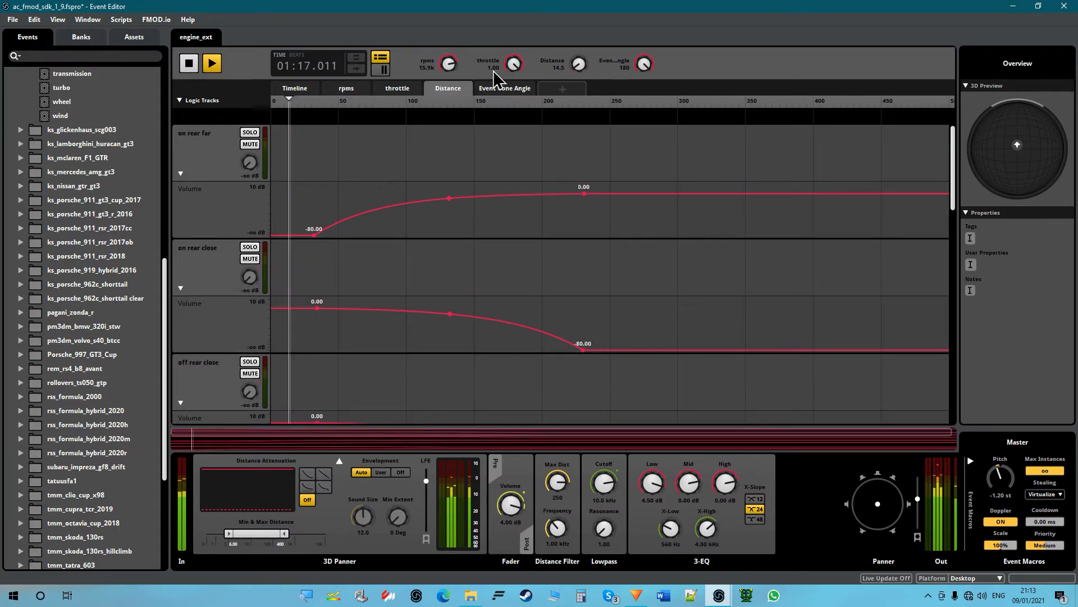
drag(313, 97, 673, 123)
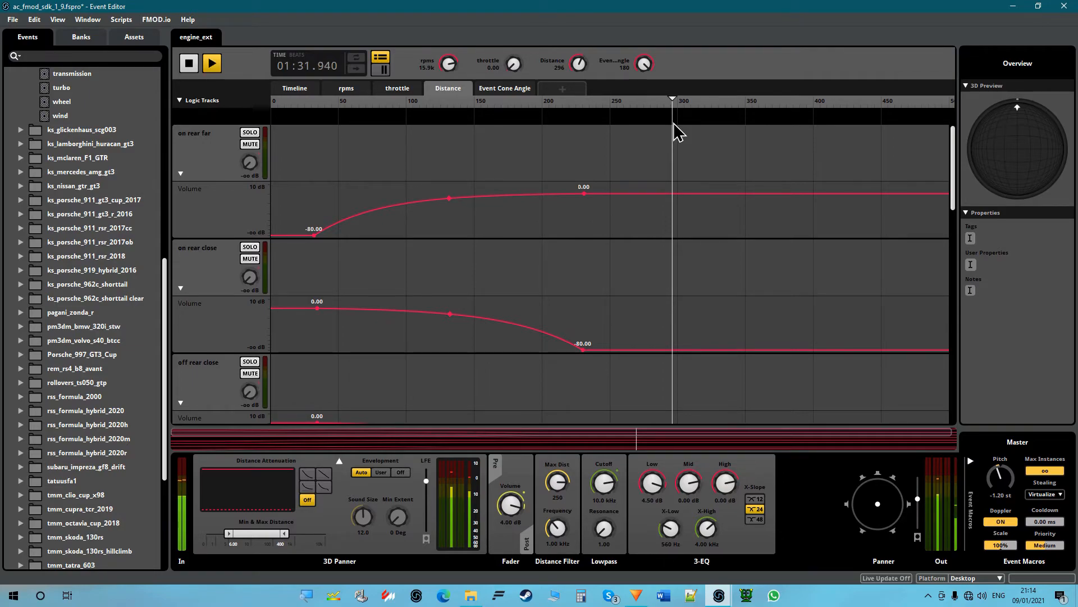
drag(664, 125, 297, 112)
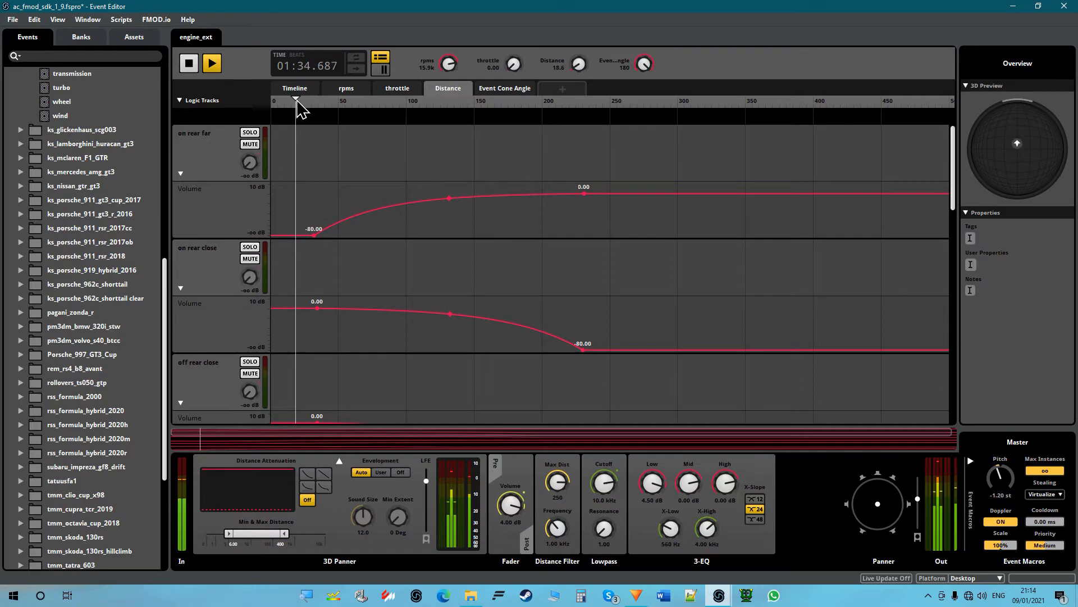
Check the throttle volume curves, set the Event Cone Angle to 0.00 and reduce Distance to 11.6
click(399, 90)
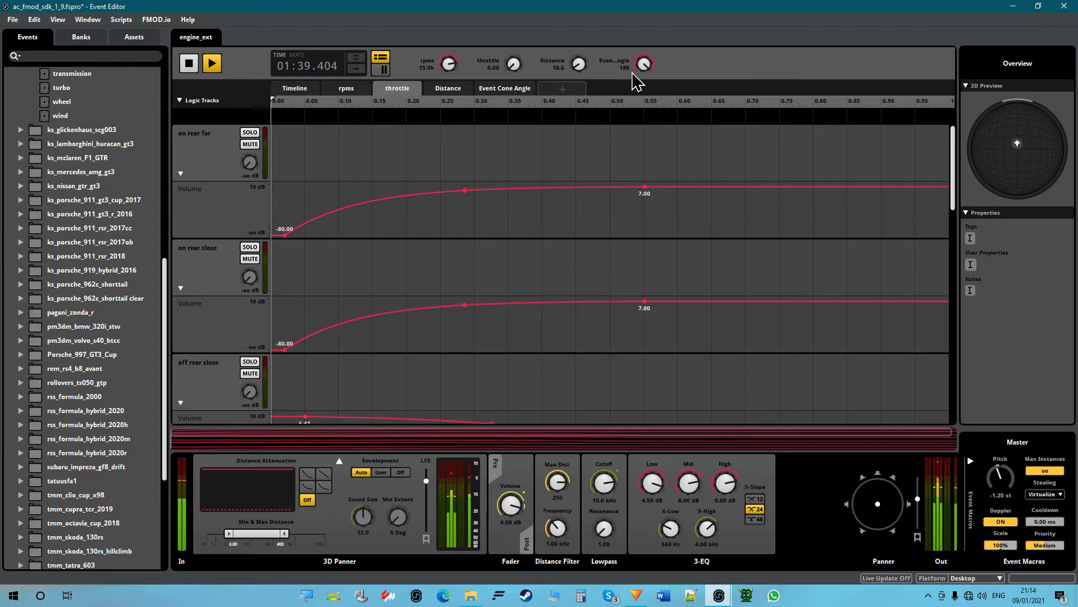
click(449, 90)
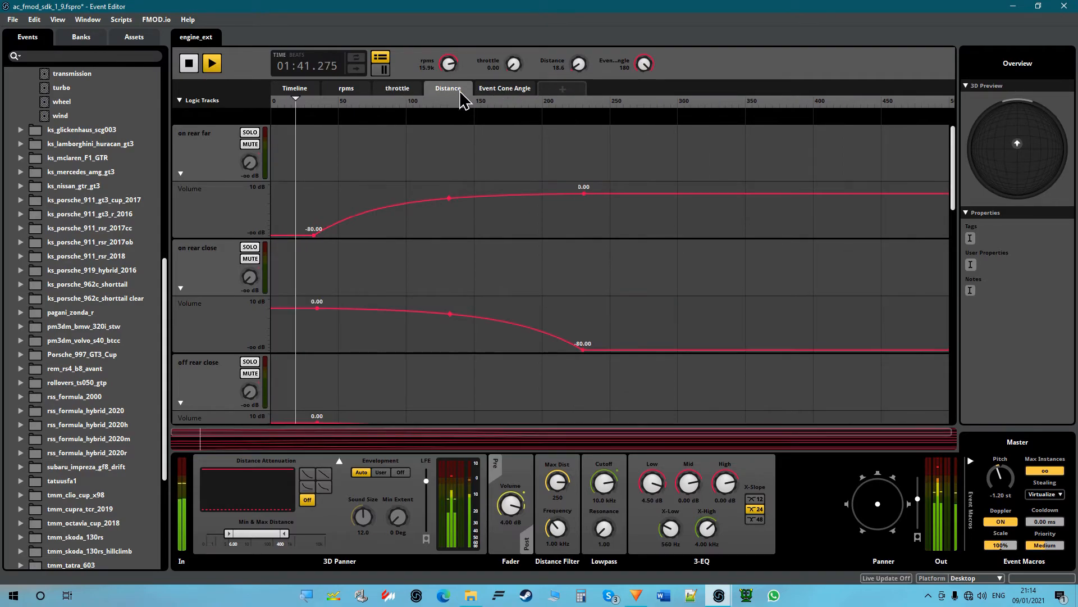
drag(644, 64, 644, 90)
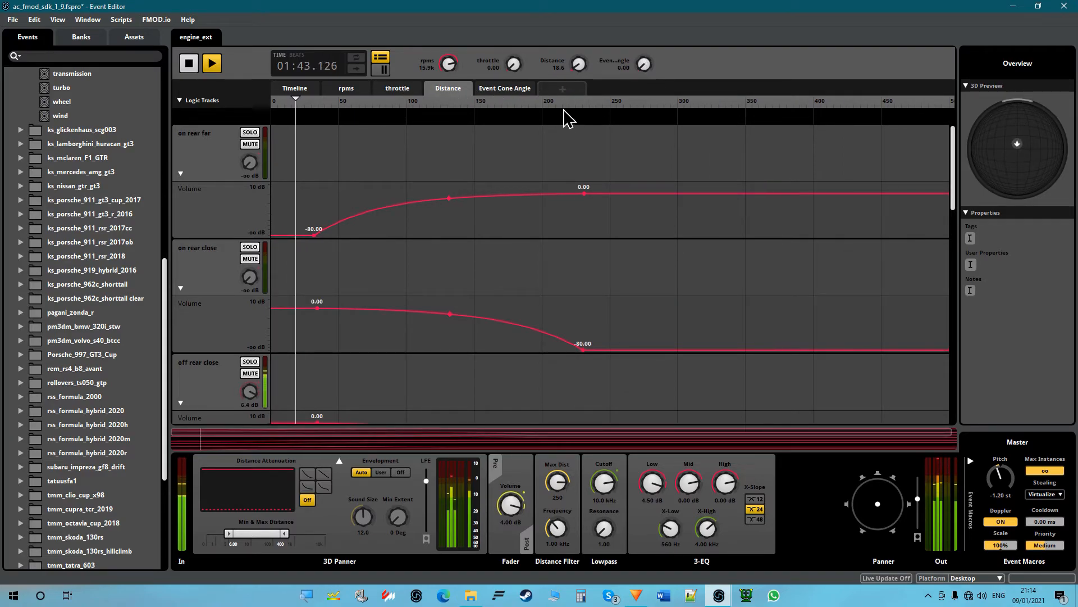
mouse_move(298, 112)
mouse_down()
mouse_move(640, 129)
mouse_move(359, 128)
mouse_move(343, 114)
mouse_move(286, 115)
mouse_up()
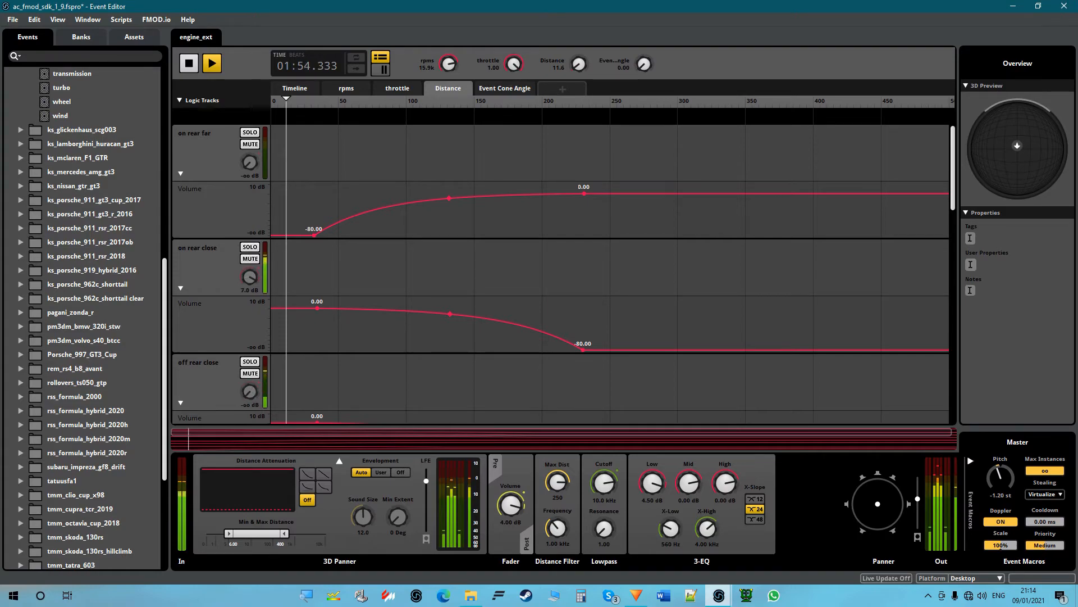
Audition the on and off tracks against rpms by sweeping the rpms parameter, and stop playback
click(353, 91)
scroll(702, 268, down, 6)
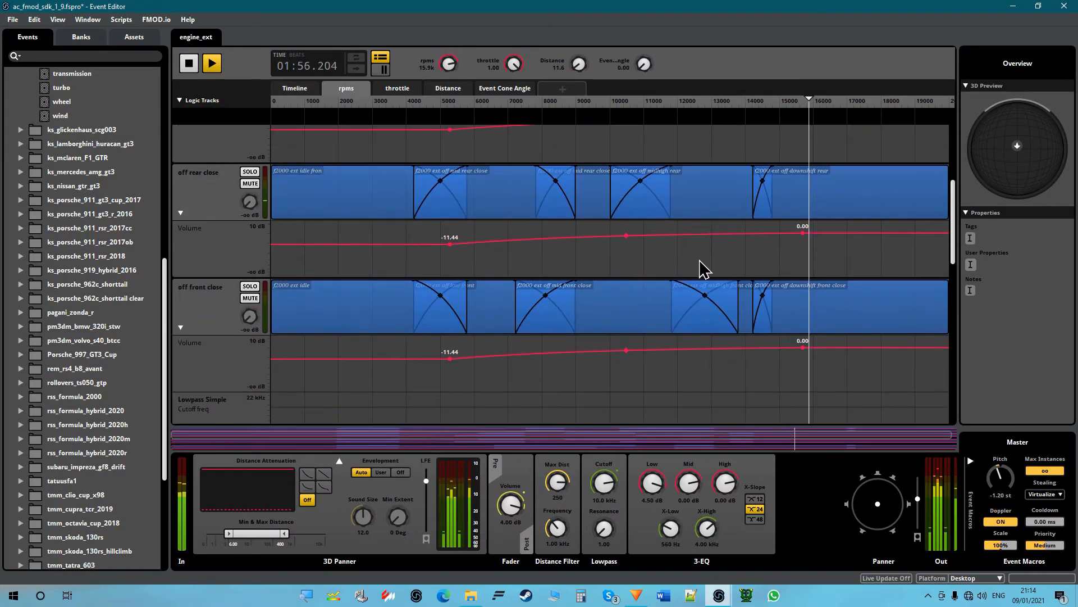
scroll(702, 268, up, 5)
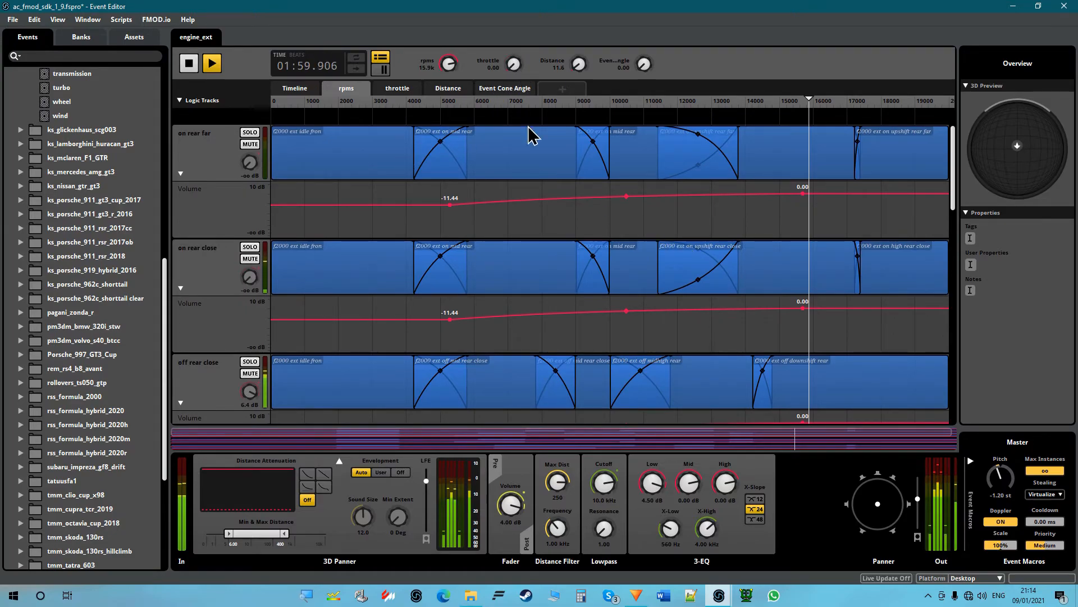
drag(766, 106, 401, 85)
scroll(590, 342, down, 2)
click(187, 66)
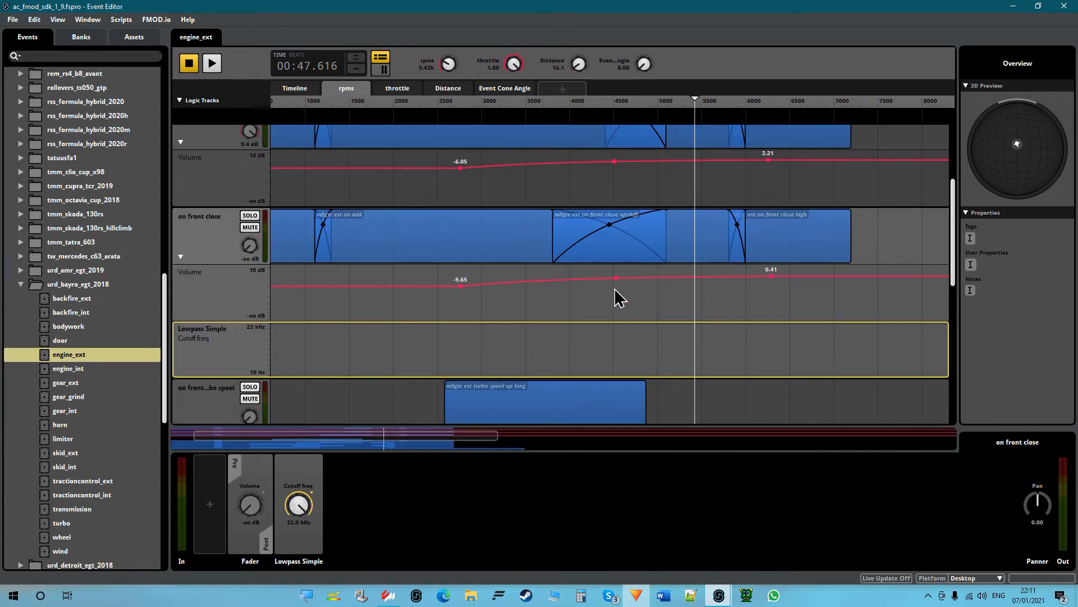
Switch to the FMOD project window containing the tatuusfa1 car and open its wind event
scroll(620, 298, up, 3)
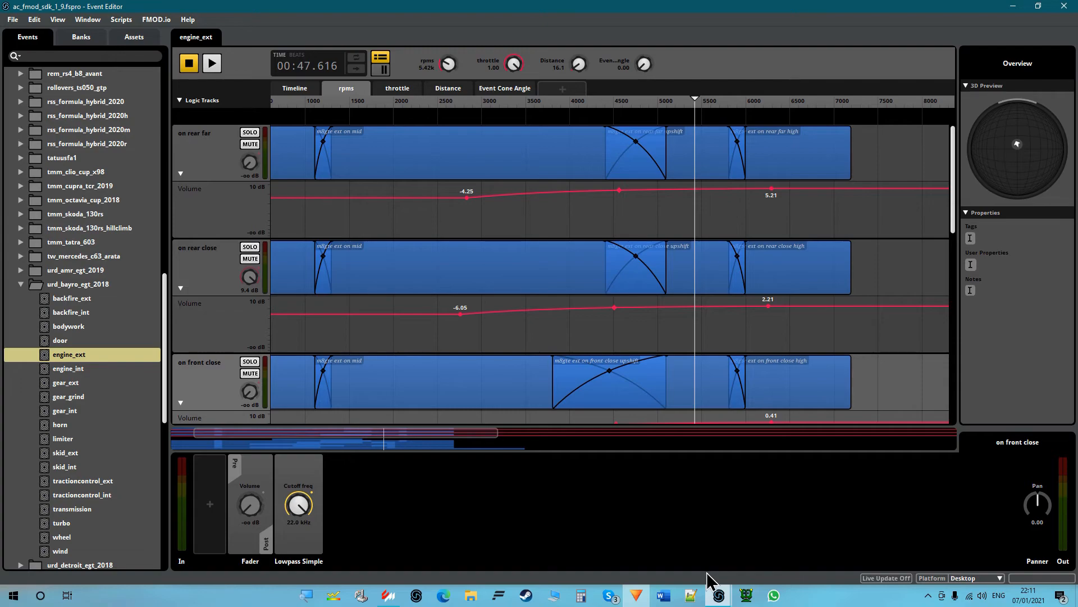
mouse_move(718, 594)
click(732, 558)
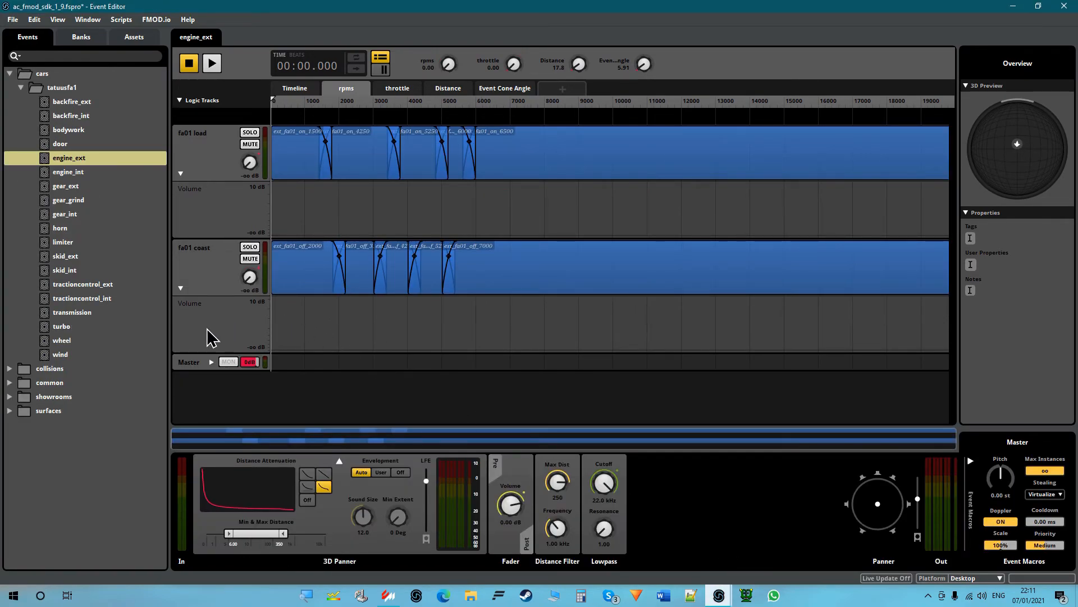
click(100, 358)
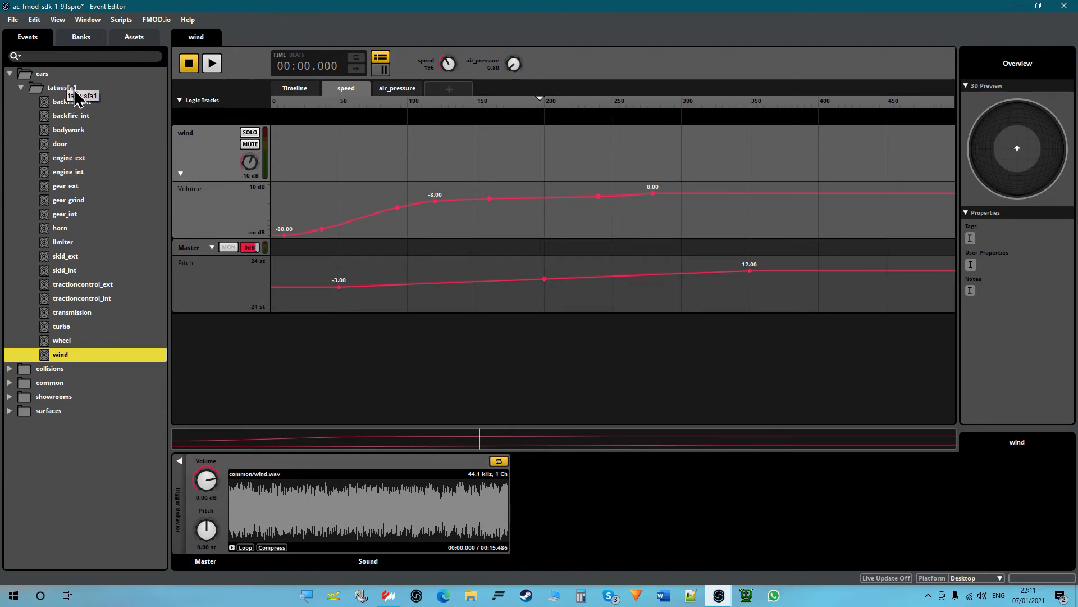
click(608, 377)
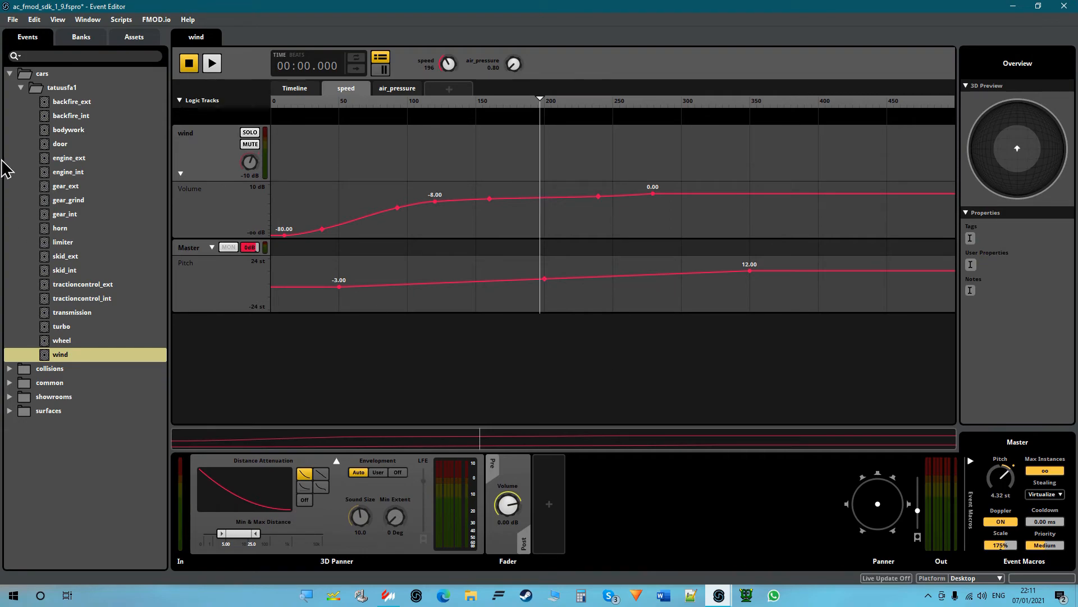
Delete the tatuusfa1 bank
click(79, 37)
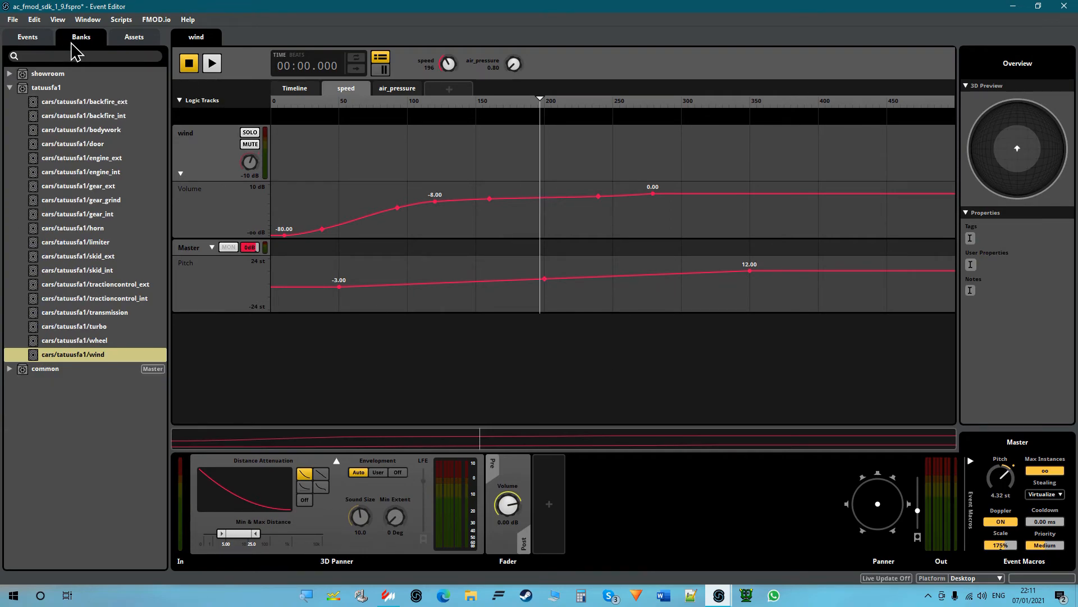
click(64, 91)
key(Delete)
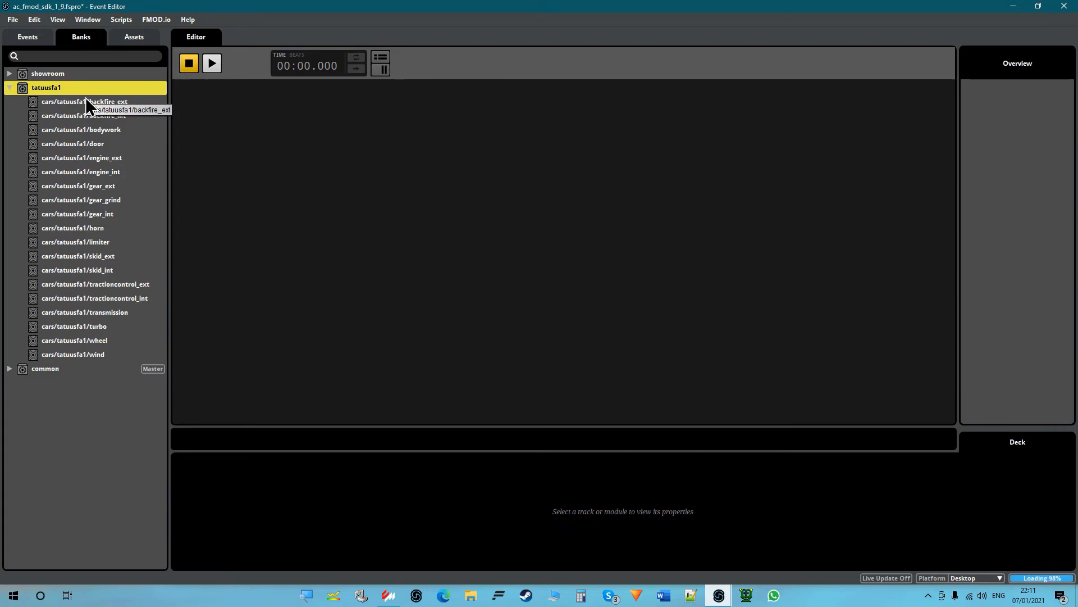
Copy the name of the tatuusfa1 event folder
click(30, 40)
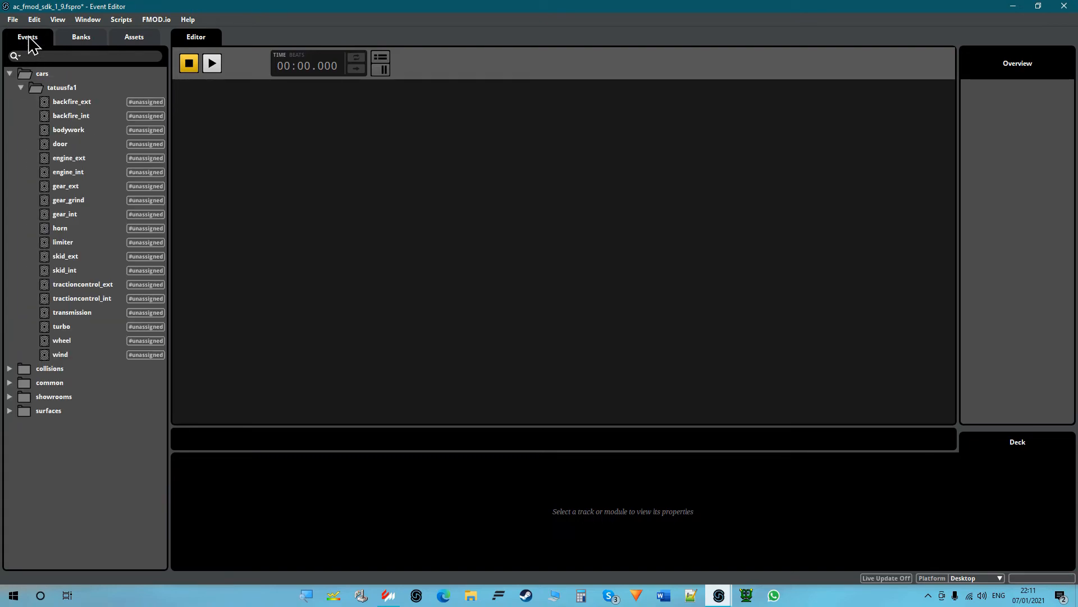
double_click(71, 87)
key(ctrl+c)
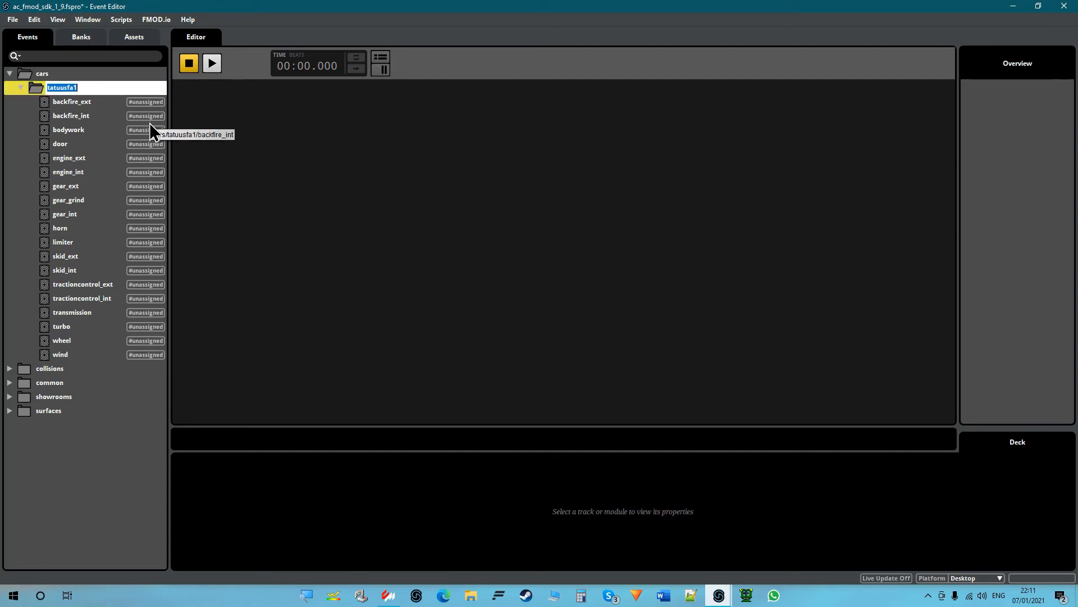
Assign all tatuusfa1 events, from backfire_ext through wind, to a new bank named tatuusfa1
click(86, 104)
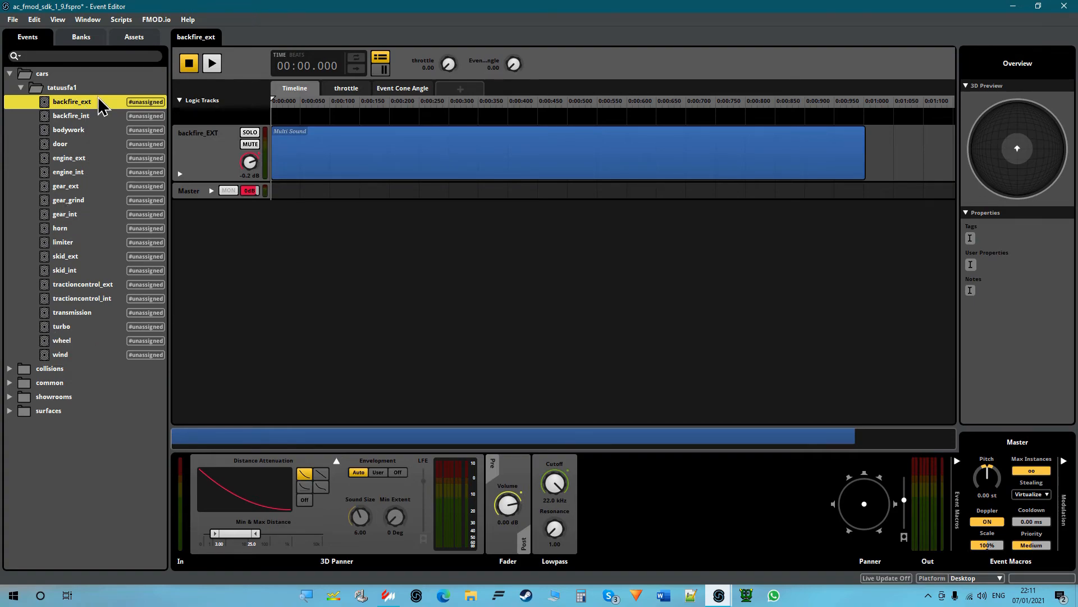
shift+click(94, 356)
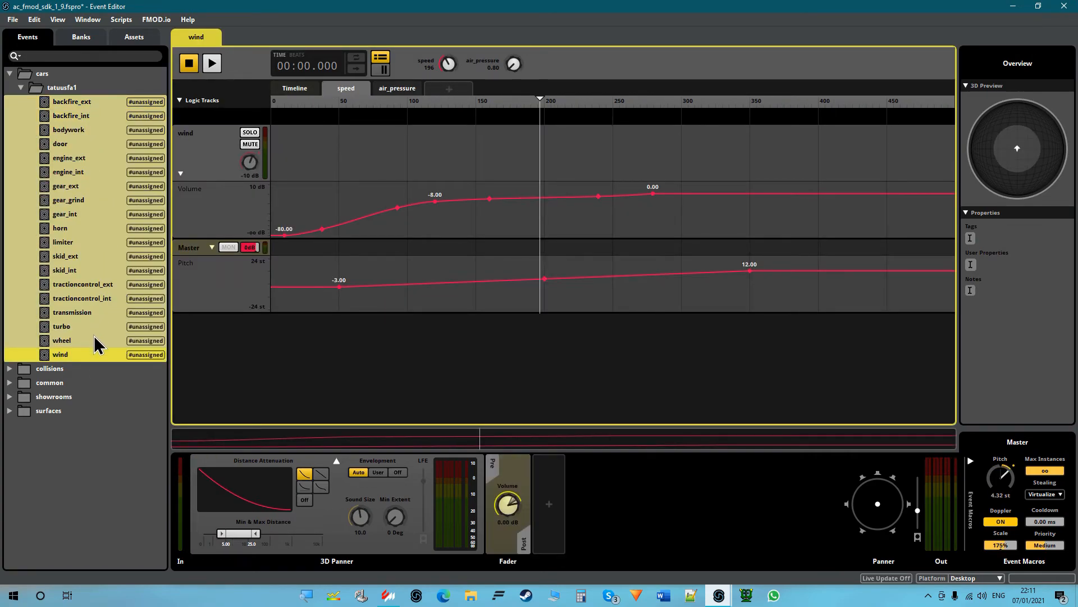
click(91, 159)
right_click(90, 160)
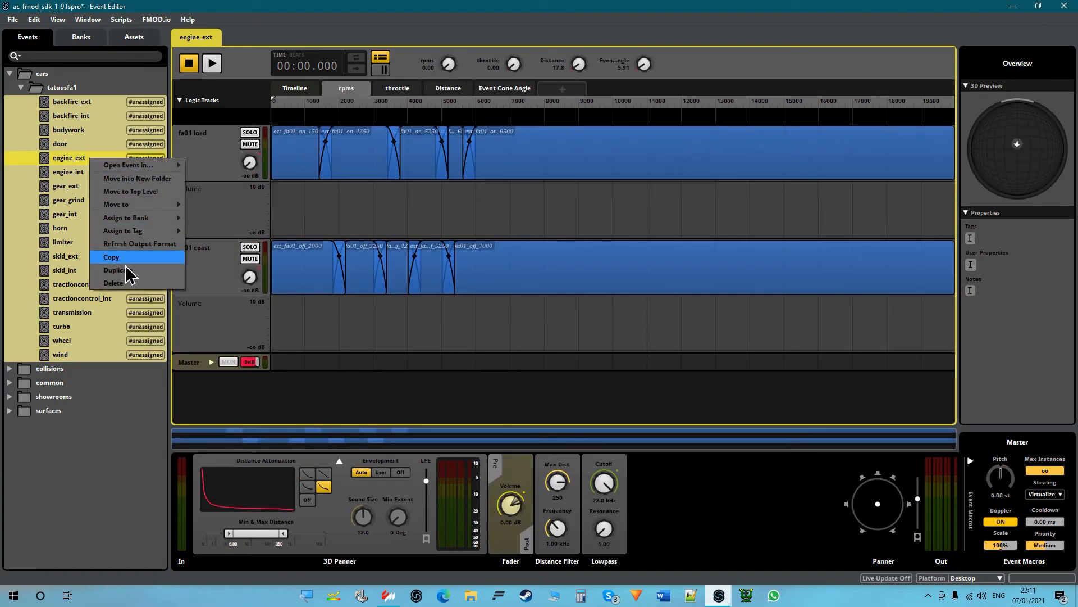
mouse_move(152, 219)
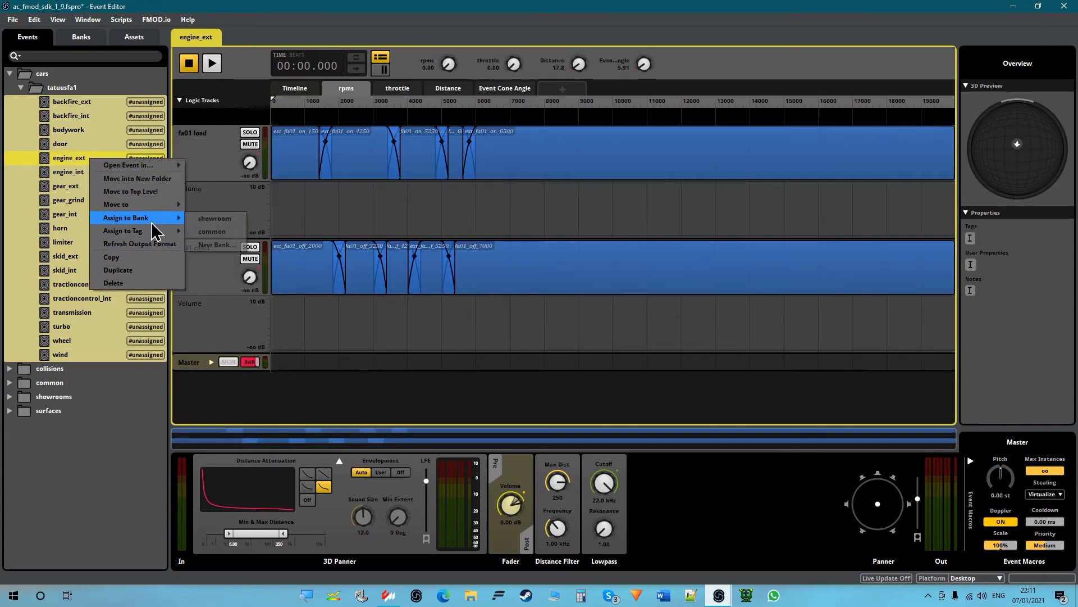
click(212, 245)
key(ctrl+v)
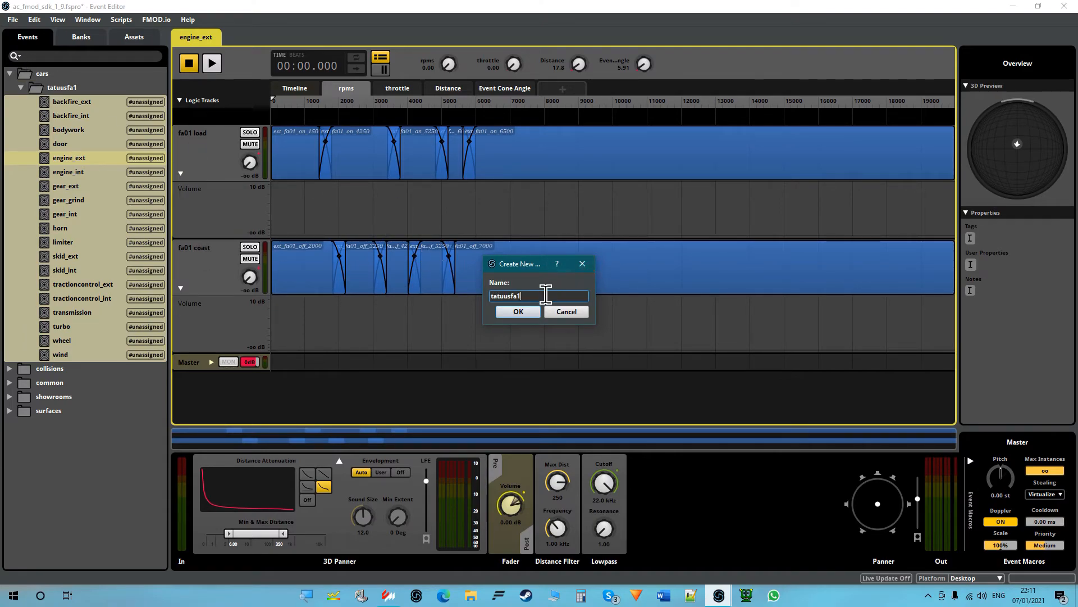
drag(549, 299, 448, 307)
click(535, 312)
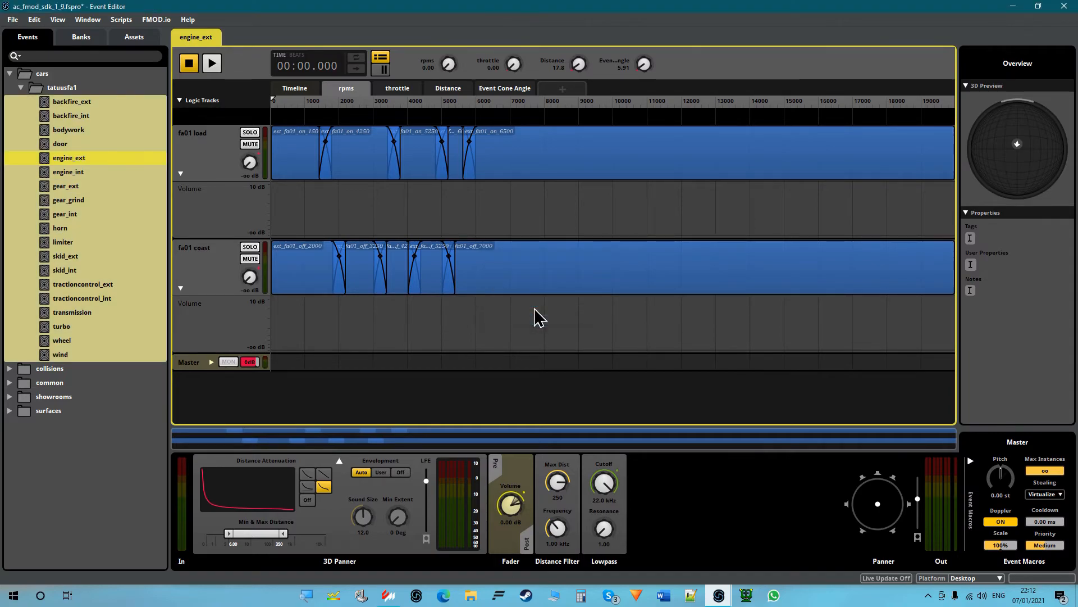
Build the new tatuusfa1 bank
click(81, 37)
click(59, 88)
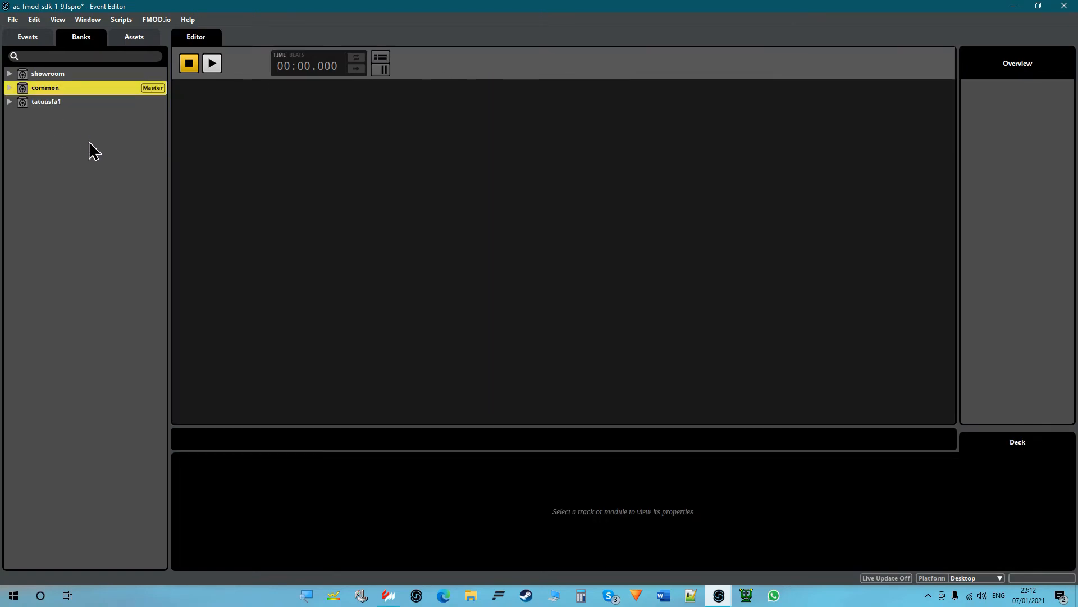
click(60, 104)
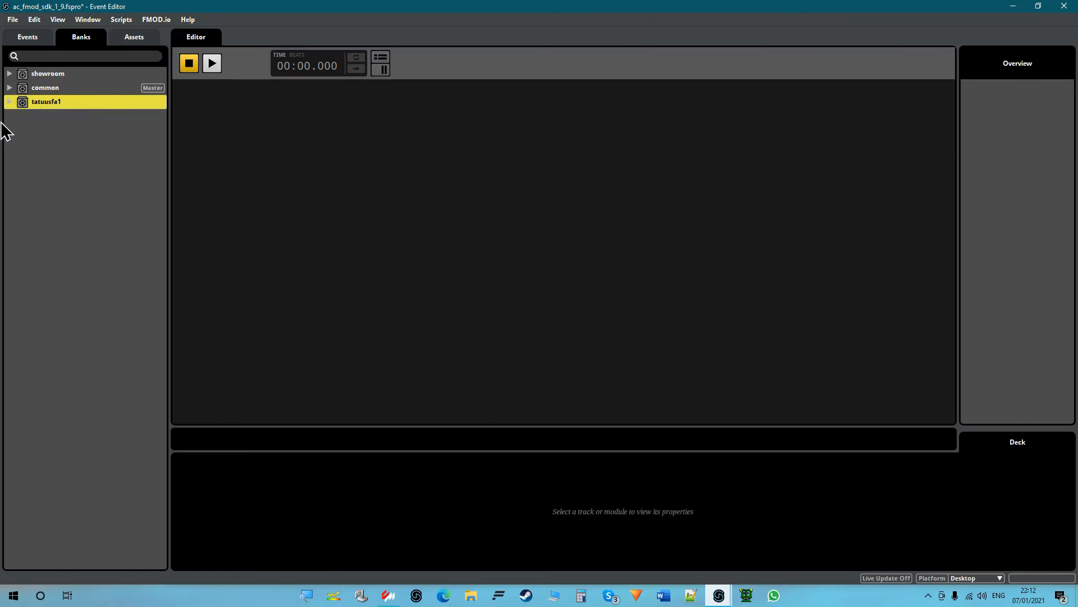
right_click(67, 98)
click(104, 156)
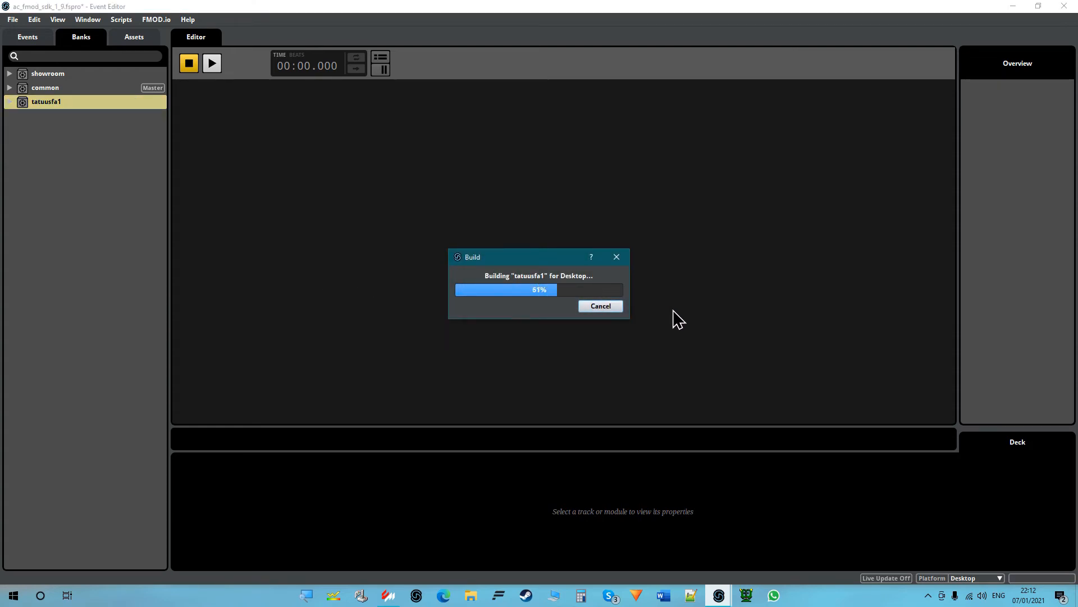
Export the project's GUIDs and minimise the open windows to reach the desktop
click(13, 20)
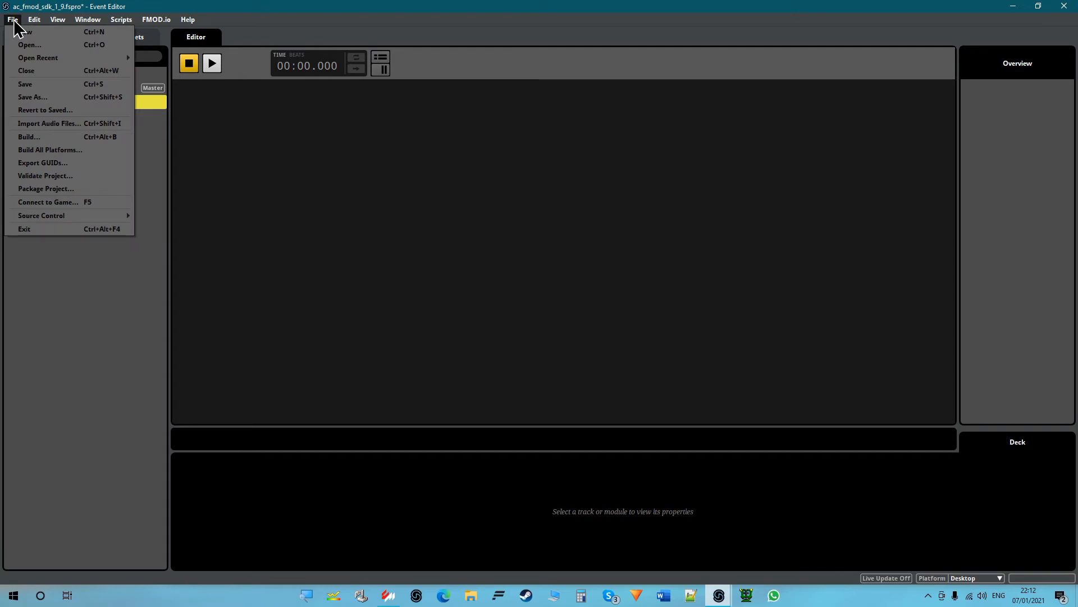
click(71, 163)
click(648, 305)
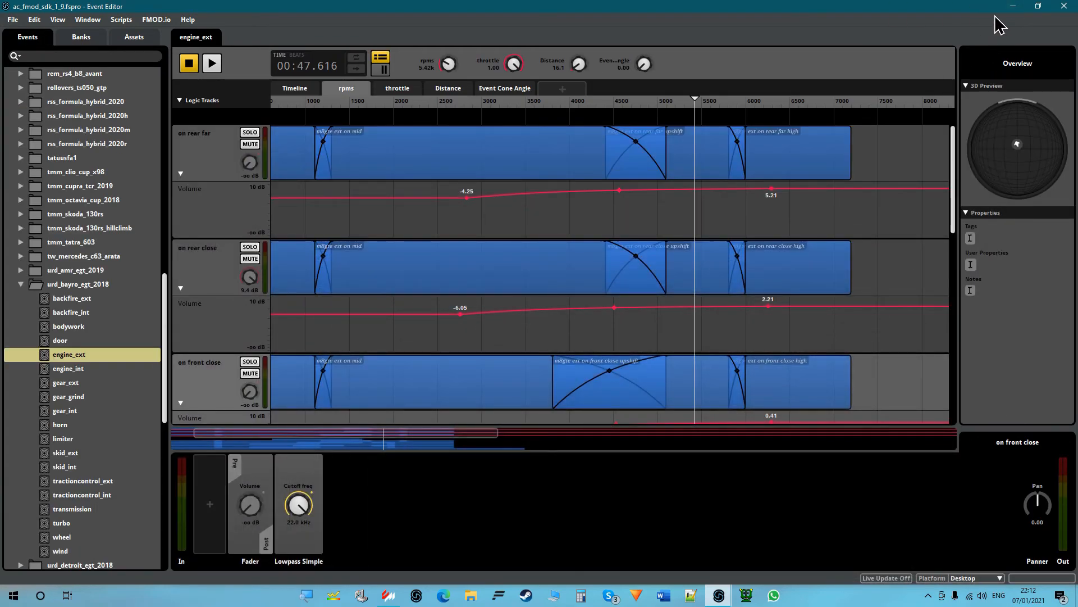
click(1013, 6)
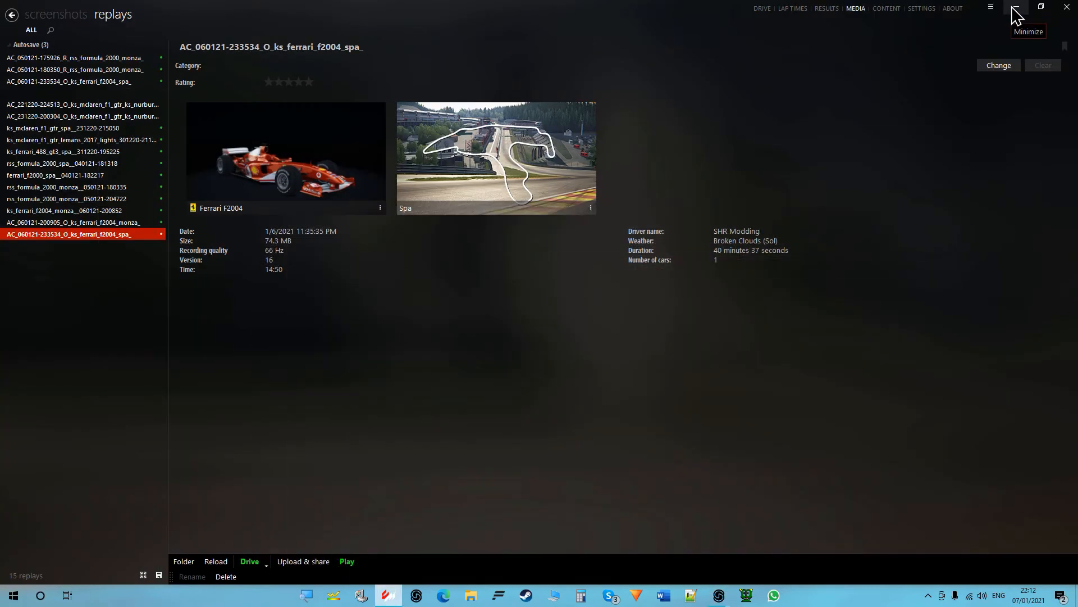
click(1015, 7)
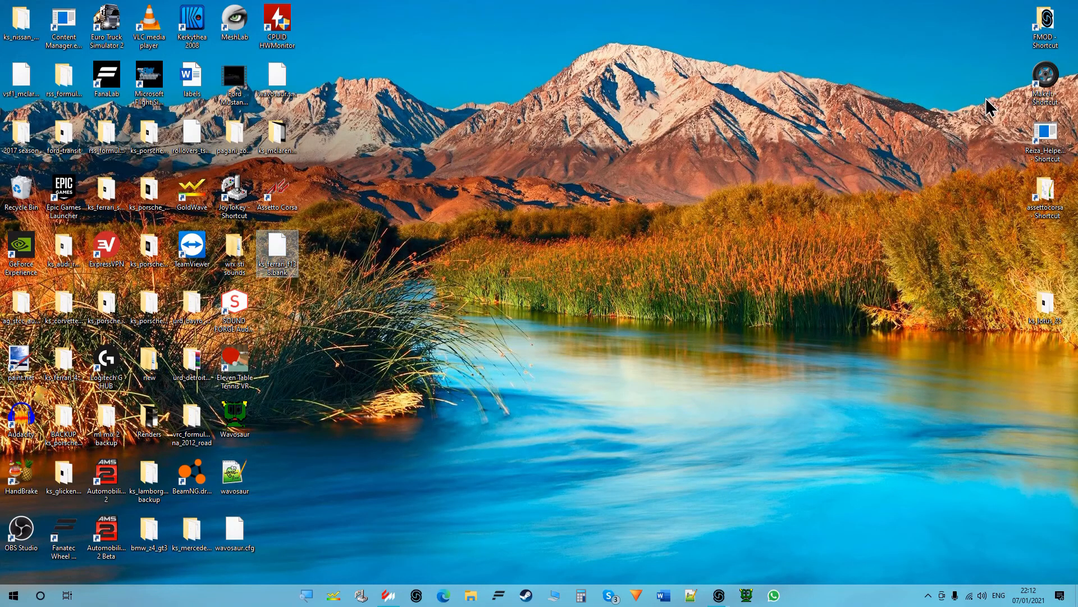
double_click(1046, 26)
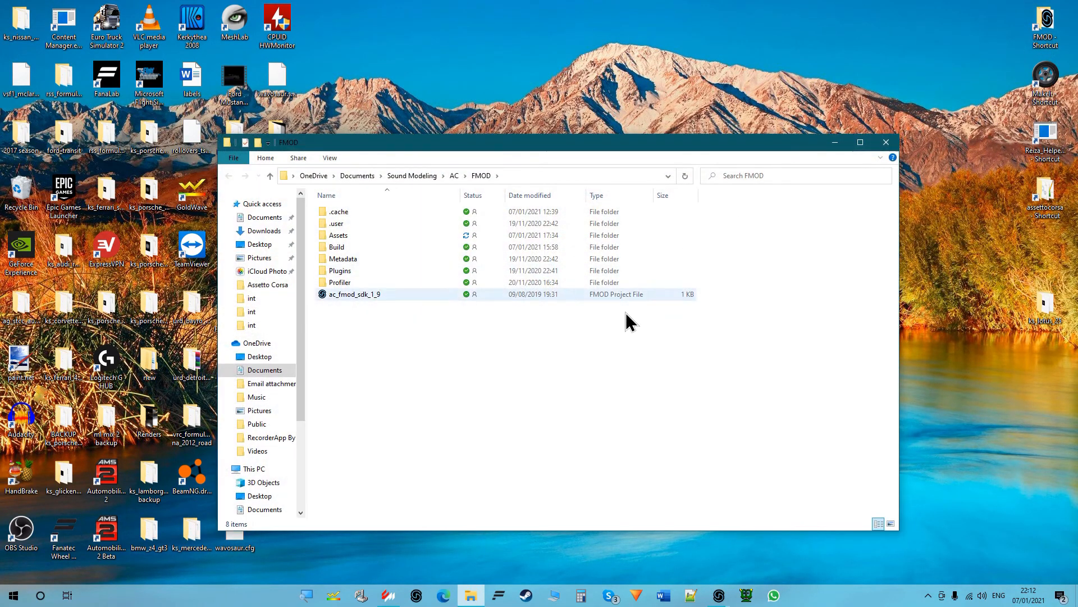
drag(583, 151, 646, 104)
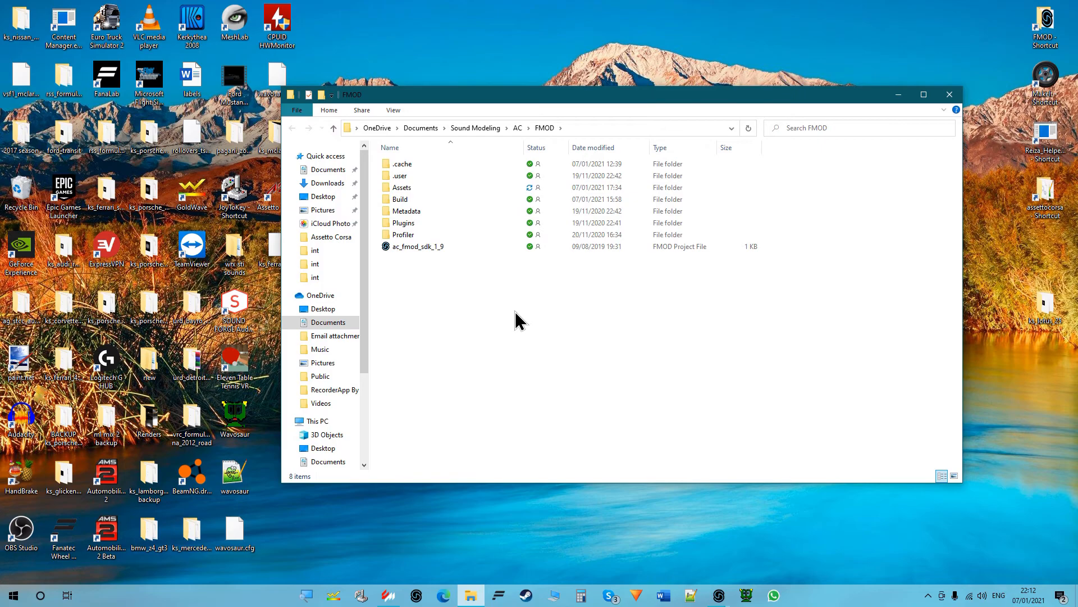
double_click(402, 200)
click(399, 177)
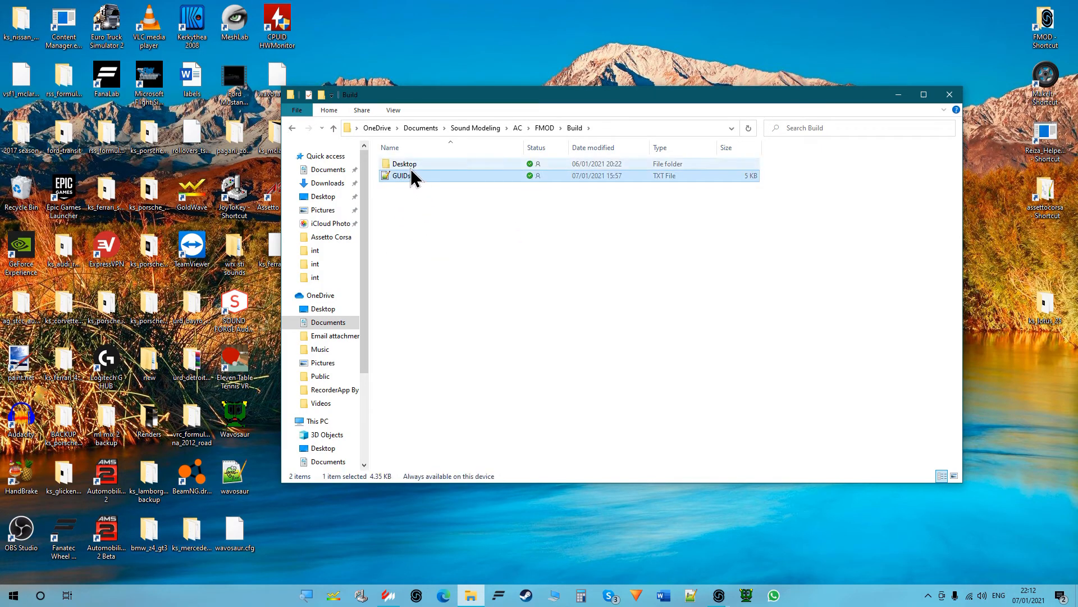
double_click(409, 165)
click(419, 187)
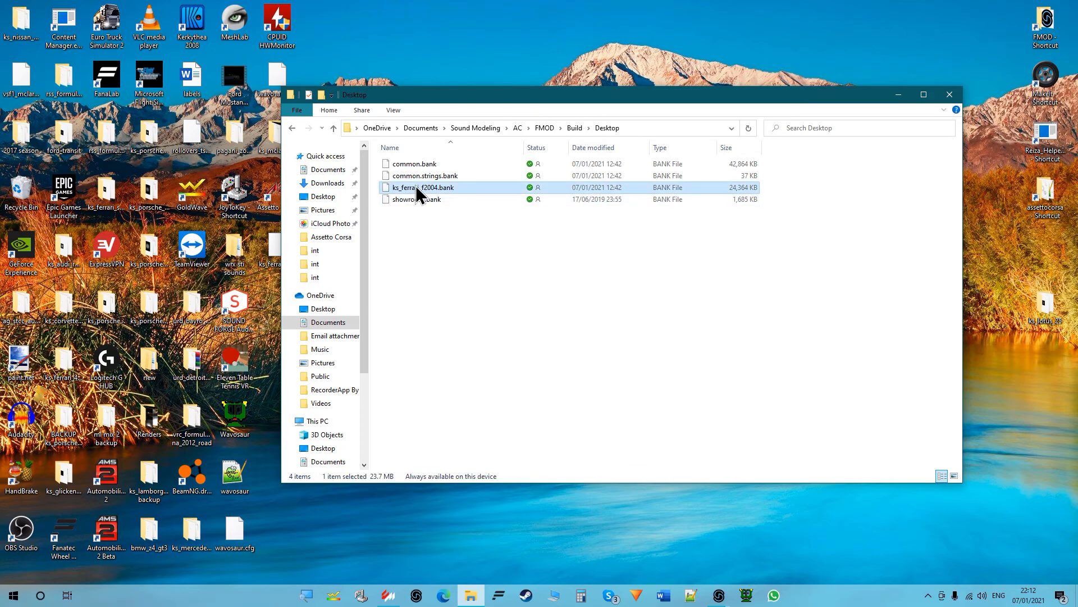
click(512, 332)
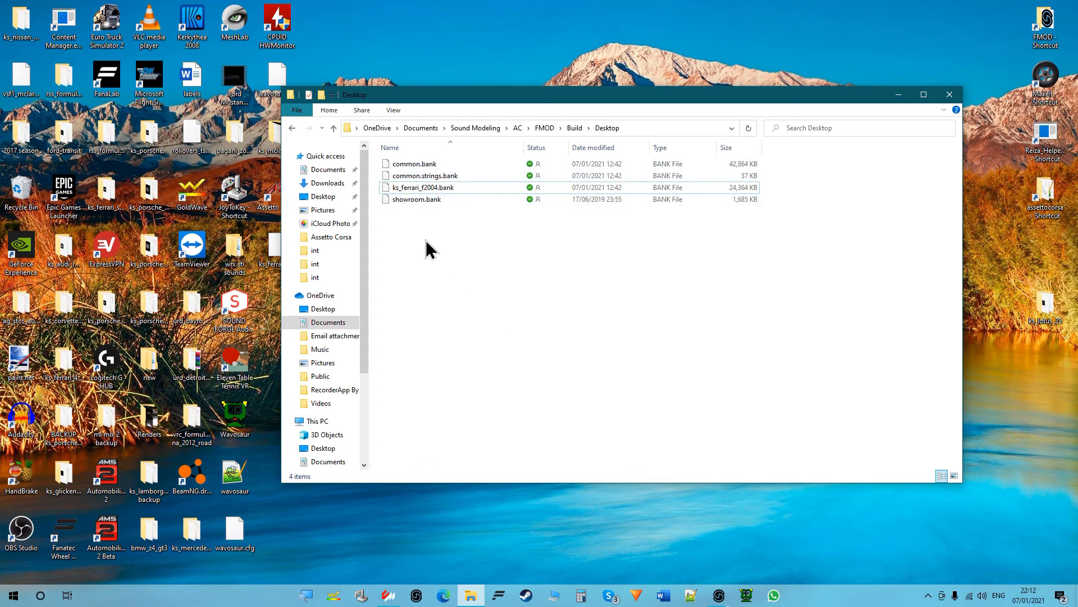
drag(598, 99, 561, 73)
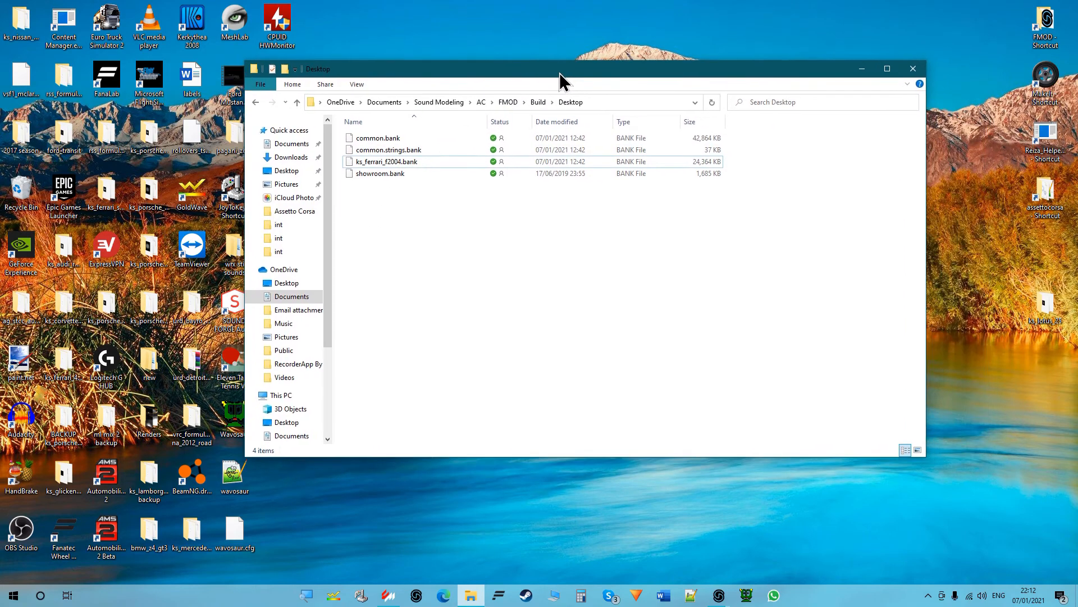
click(913, 68)
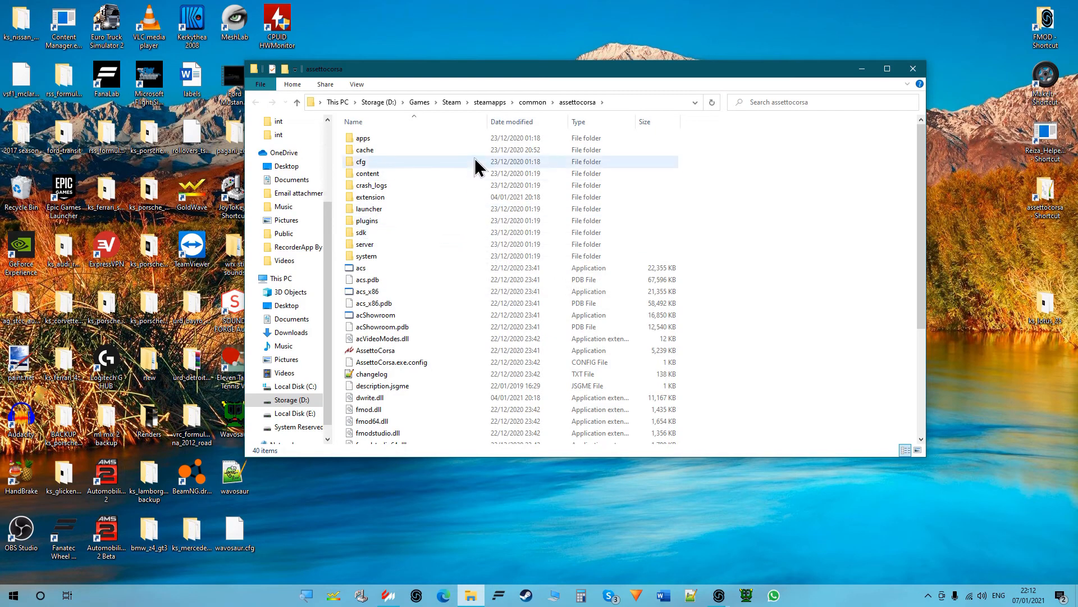
In the assettocorsa folder, open the Build folder under sdk, audio and ac_fmod_sdk_1_9, and locate the GUIDs file
double_click(474, 232)
double_click(474, 139)
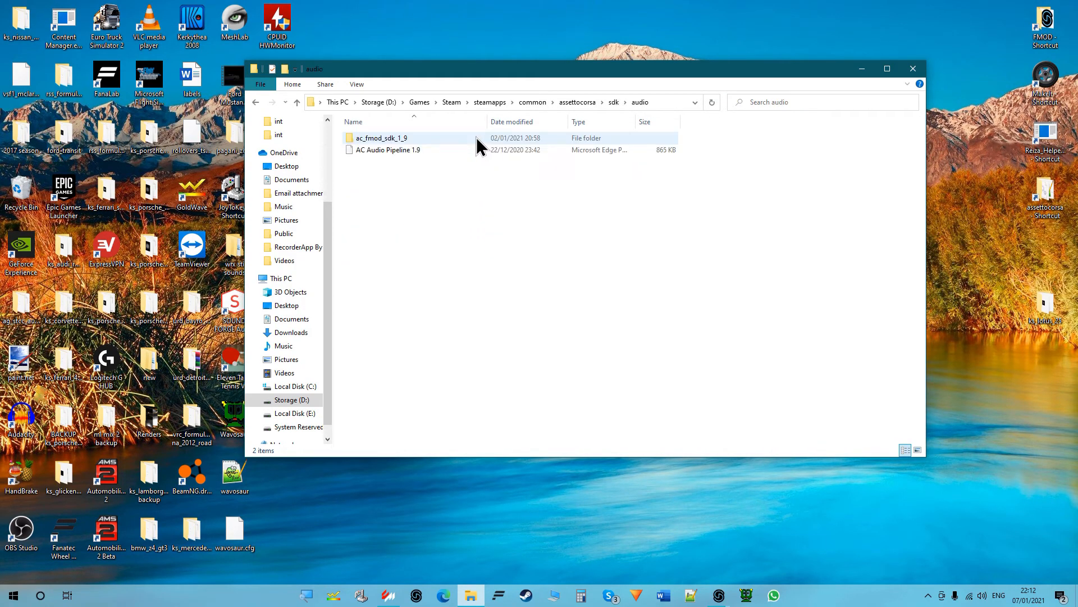
double_click(488, 140)
click(494, 175)
double_click(493, 175)
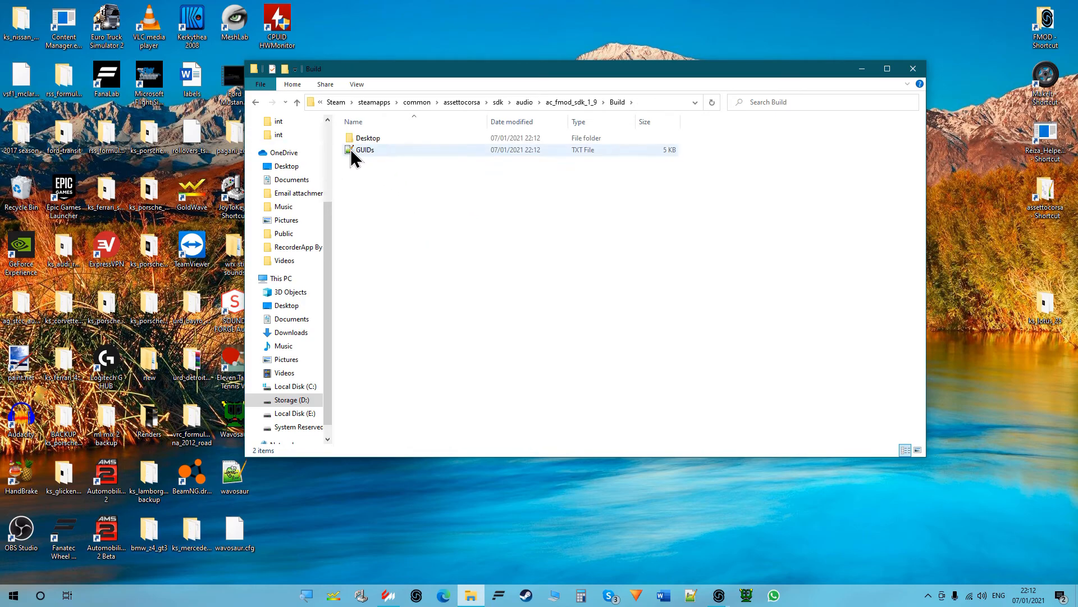
click(362, 152)
click(615, 293)
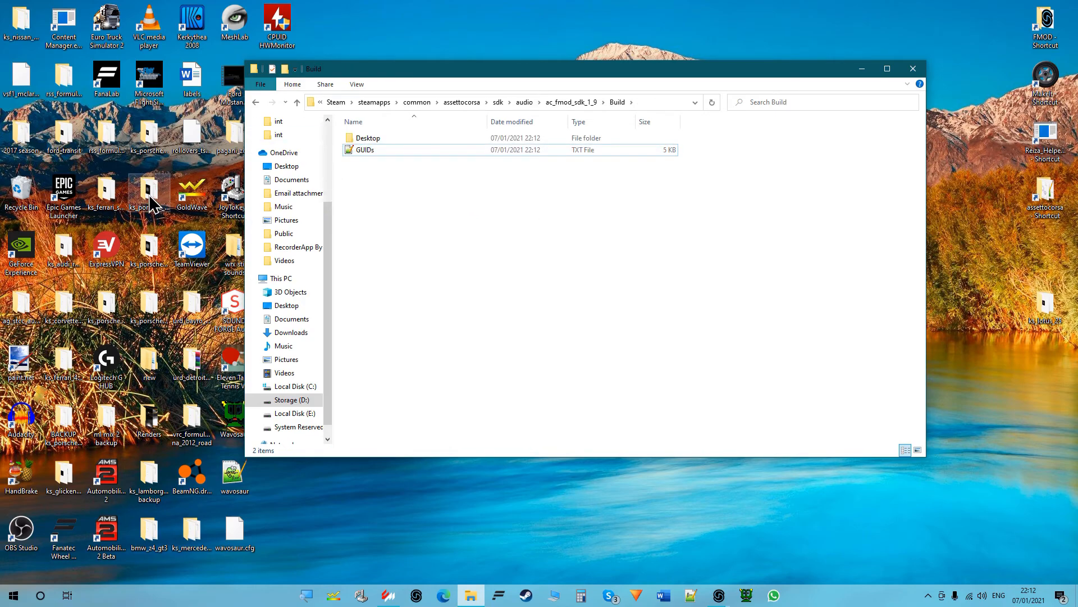
click(1044, 21)
click(625, 273)
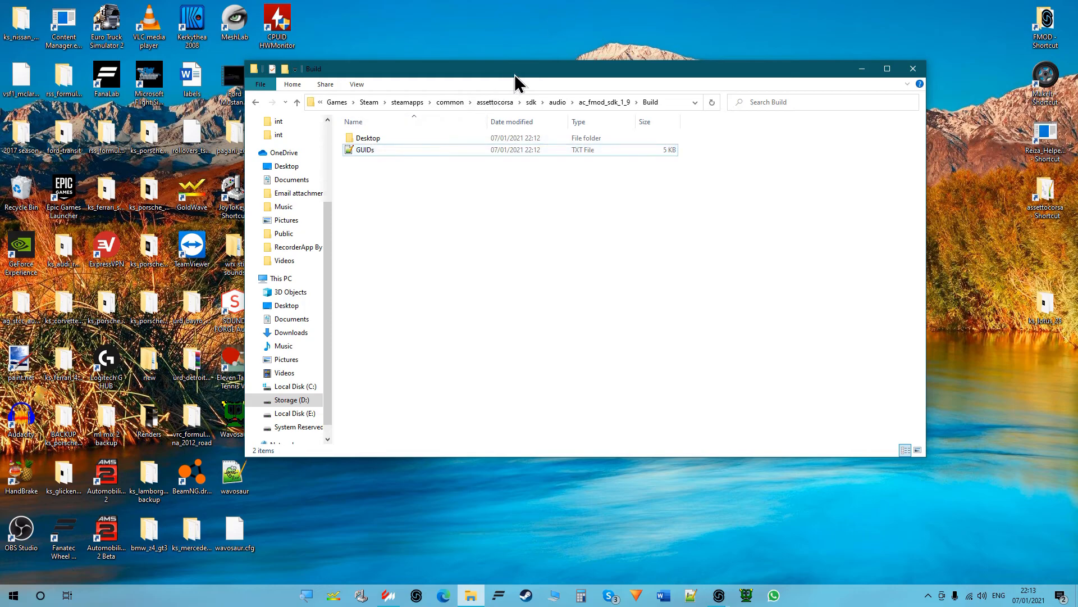
mouse_move(587, 70)
mouse_down()
mouse_move(591, 49)
mouse_move(584, 102)
mouse_move(584, 50)
mouse_up()
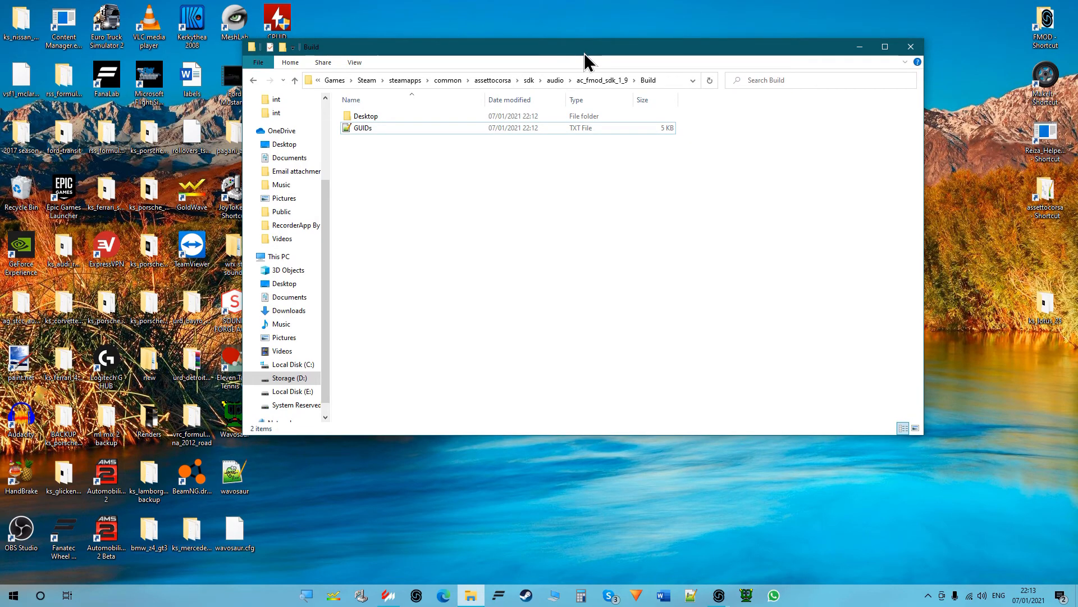
drag(582, 49, 621, 79)
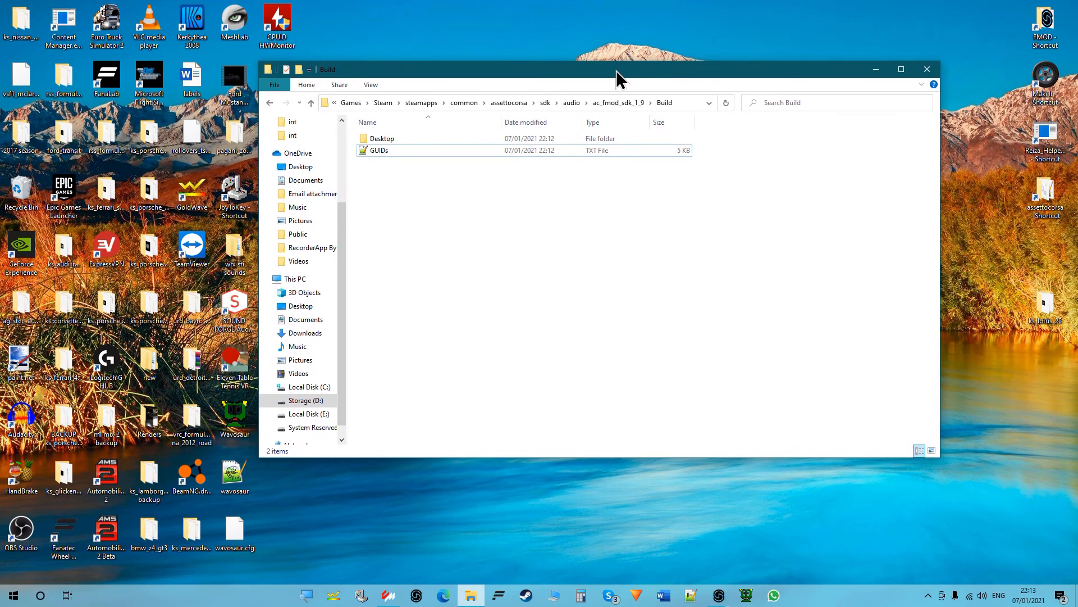
Check the built tatuusfa1.bank in the Build folder's Desktop subfolder, and return to the Build folder
double_click(477, 142)
click(401, 164)
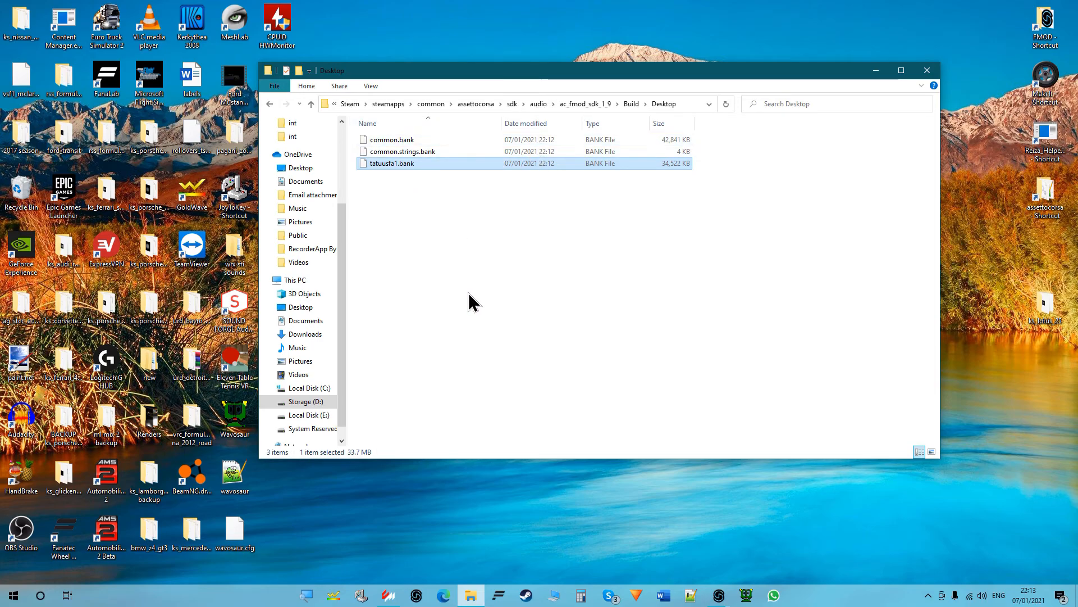
key(alt+Left)
Open GUIDs.txt in Notepad++, review its tatuusfa1 event entries and bank entries, and close the file
double_click(386, 157)
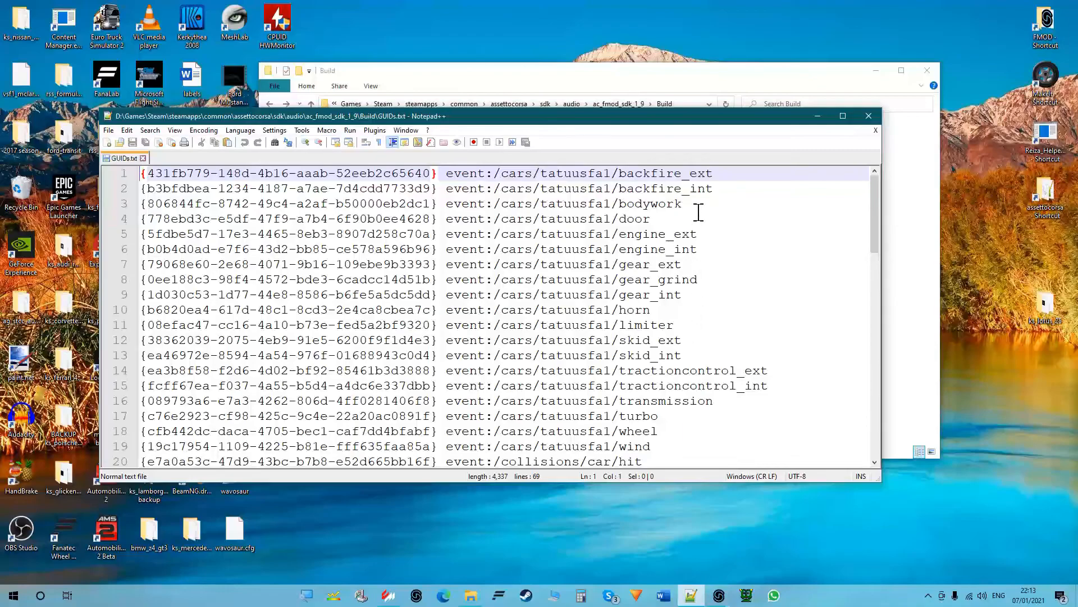
scroll(698, 213, down, 9)
scroll(698, 219, up, 4)
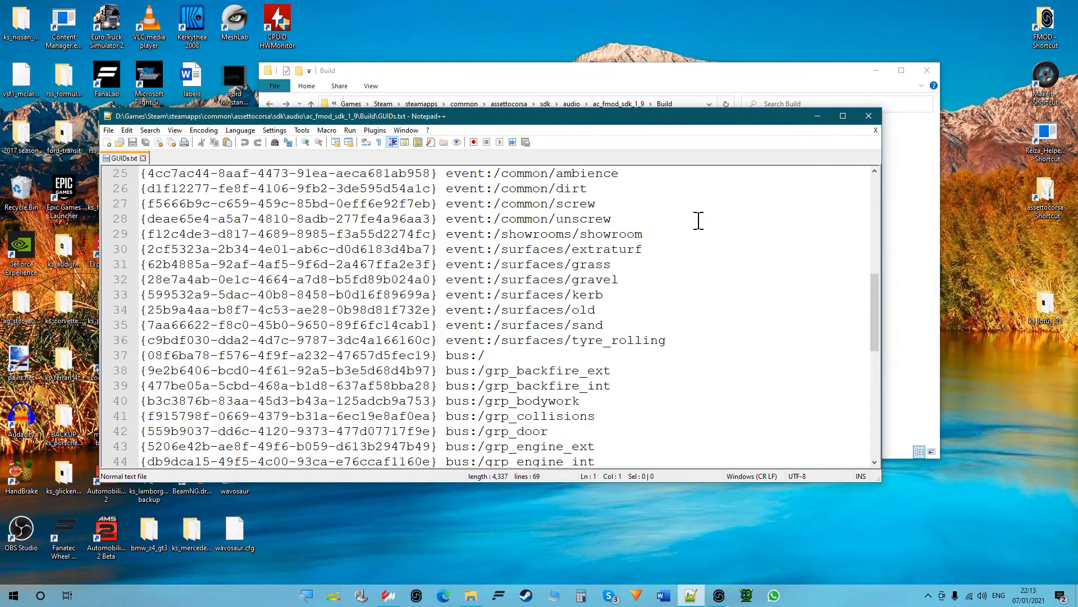
scroll(674, 298, up, 5)
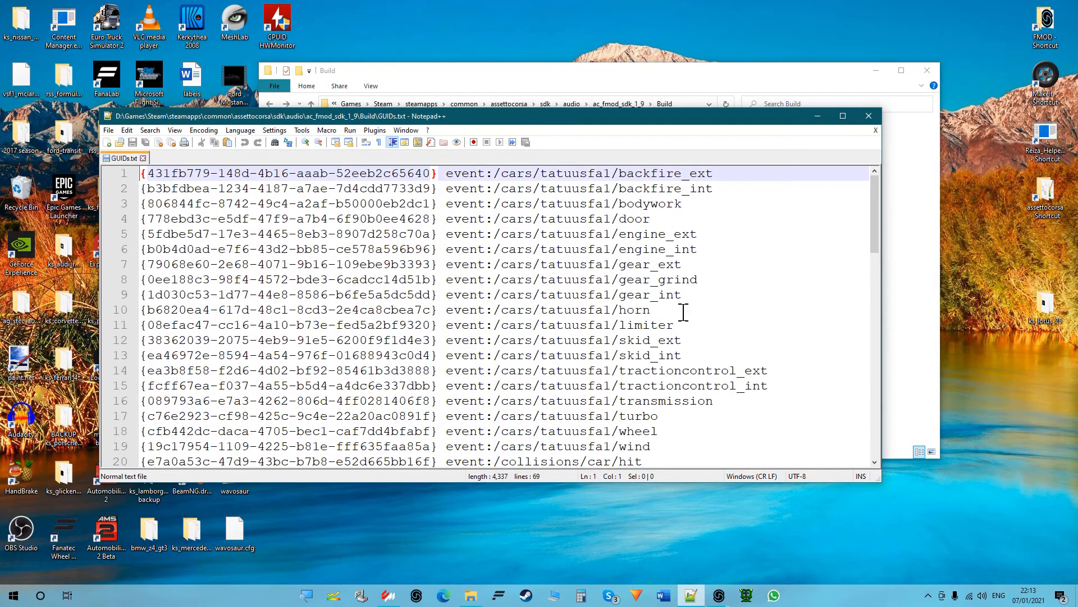
scroll(678, 238, down, 3)
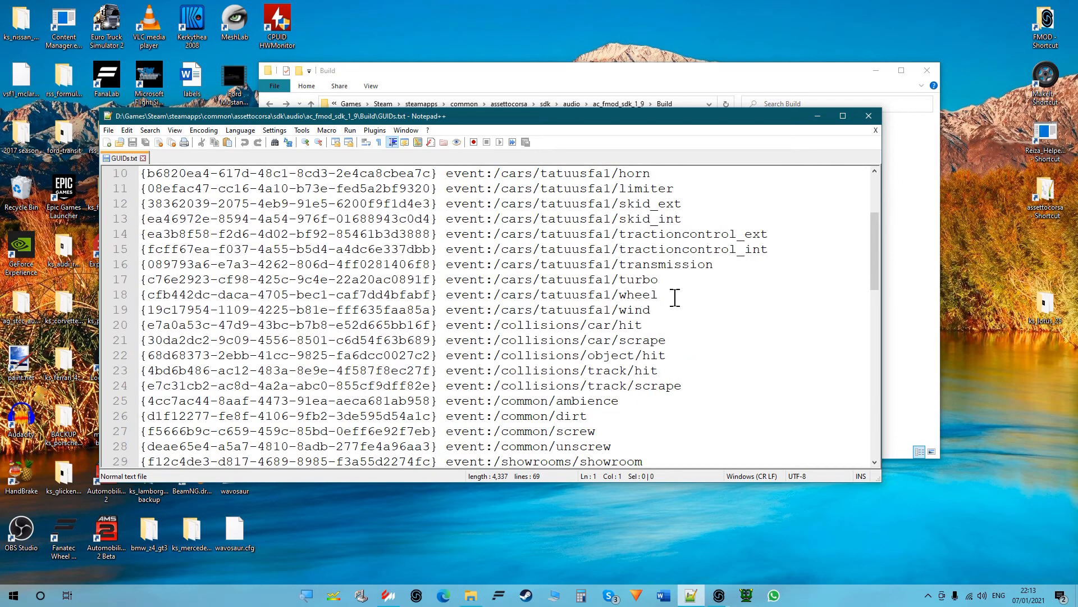
scroll(659, 321, up, 3)
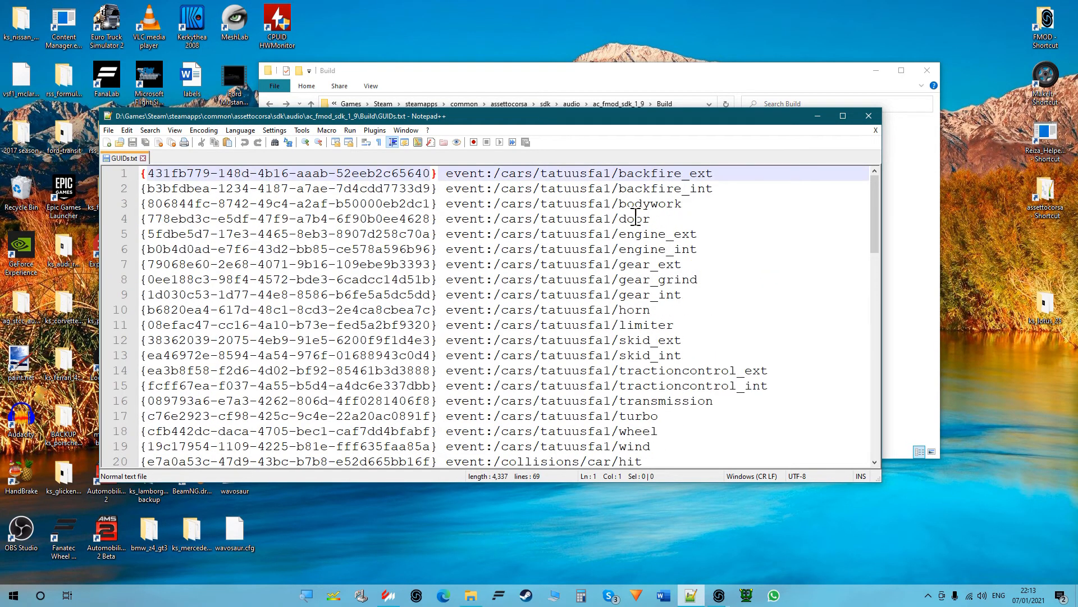
scroll(691, 266, down, 17)
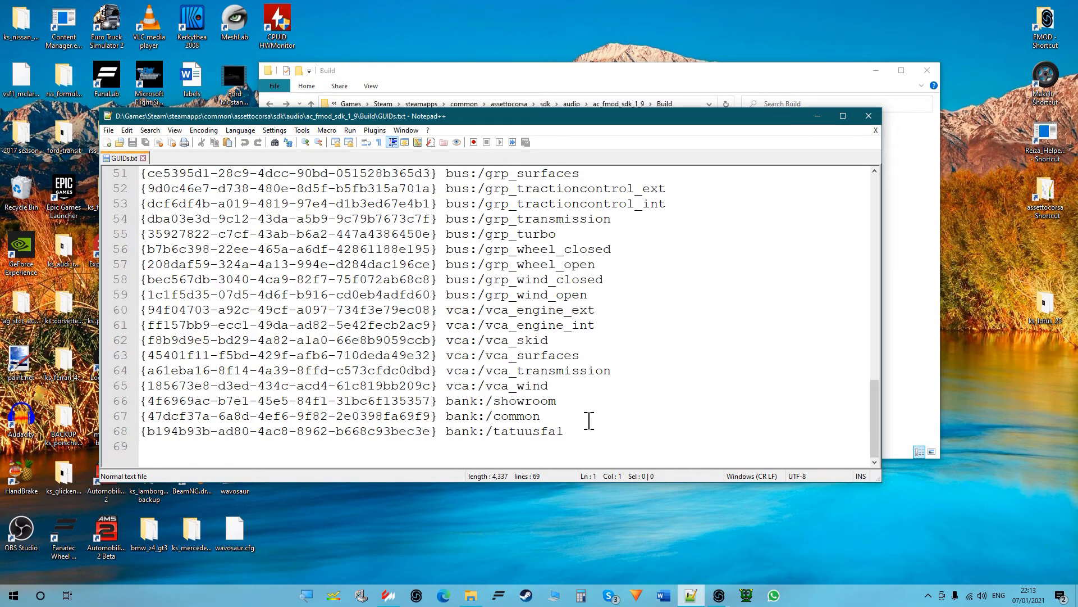
scroll(777, 254, up, 10)
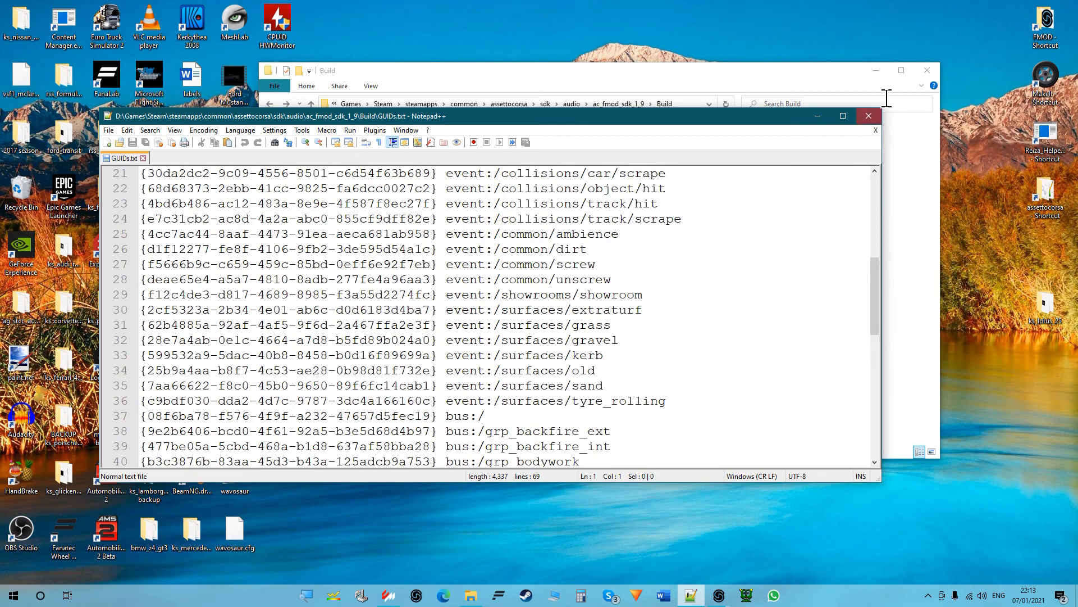
click(869, 115)
Switch to the FMOD Studio project and duplicate the tatuusfa1 event folder under cars
mouse_move(720, 594)
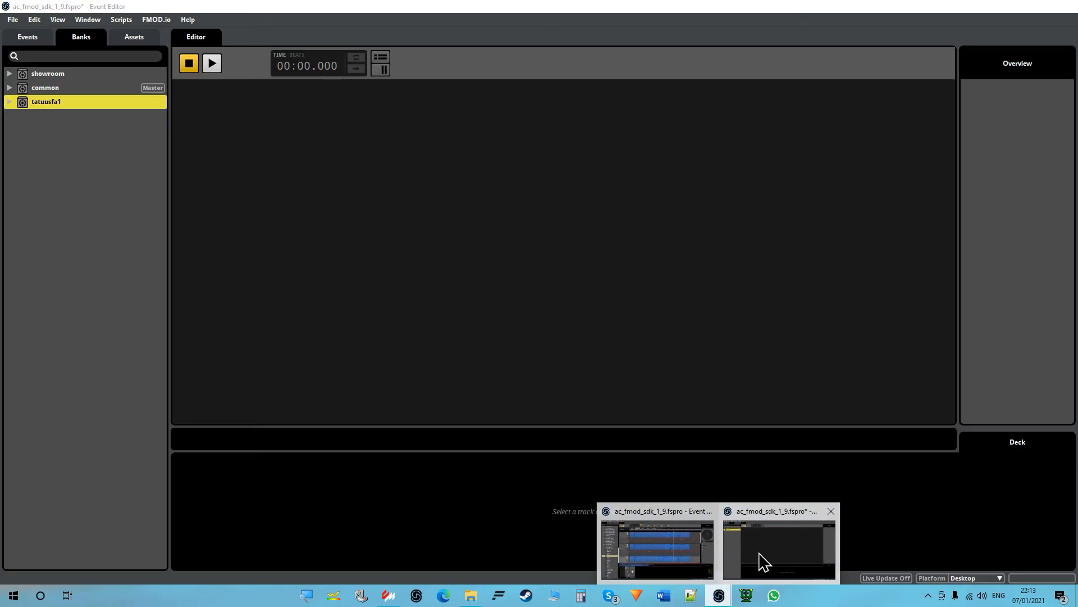
mouse_move(722, 562)
click(760, 551)
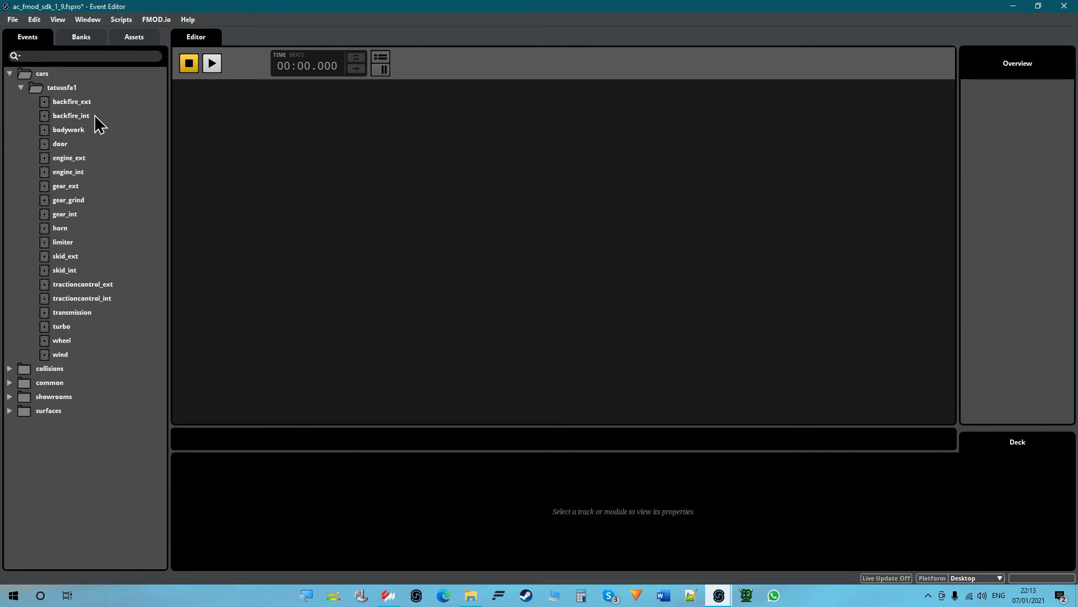
right_click(64, 87)
click(100, 170)
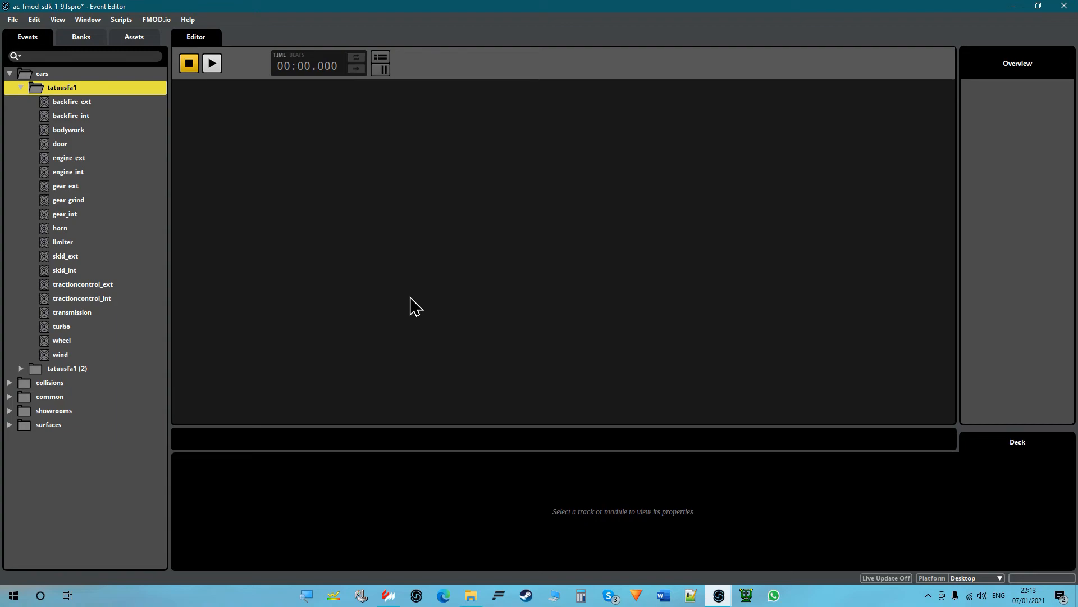
Rename the duplicated event folder under cars to lotus 49b
double_click(81, 368)
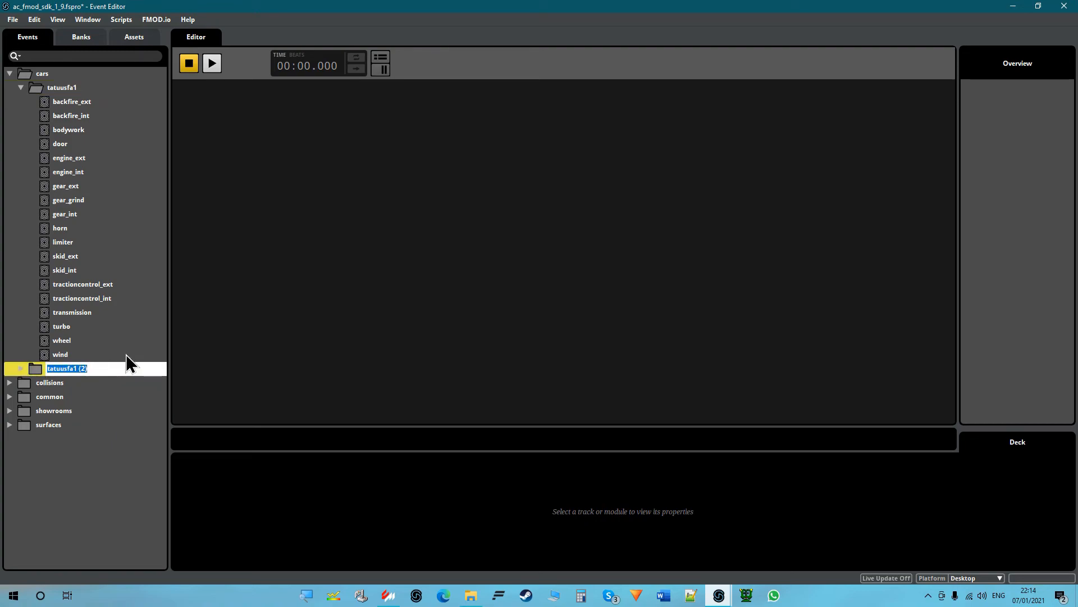
text(lot)
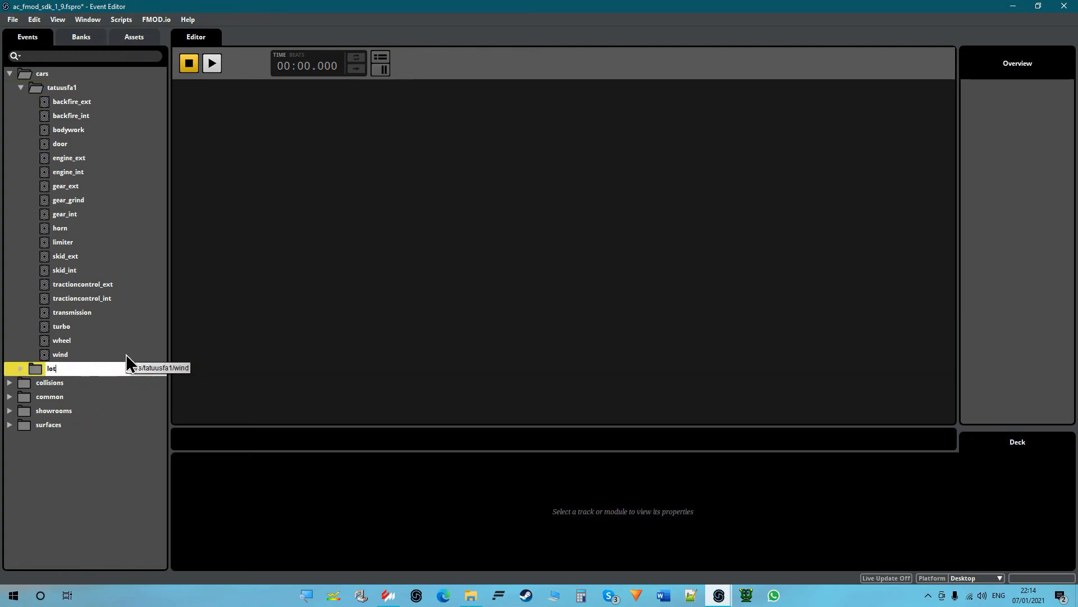
key(BackSpace)
key(BackSpace)
key(BackSpace)
text(lotus 49b)
key(Return)
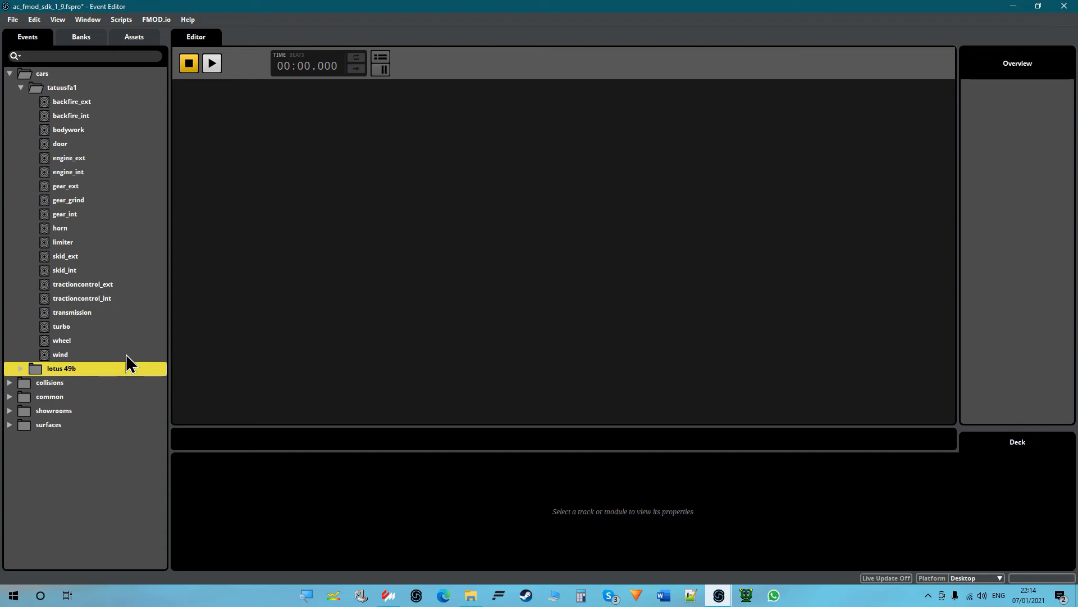
Expand the lotus 49b folder and examine the bank assignments of its events
click(21, 369)
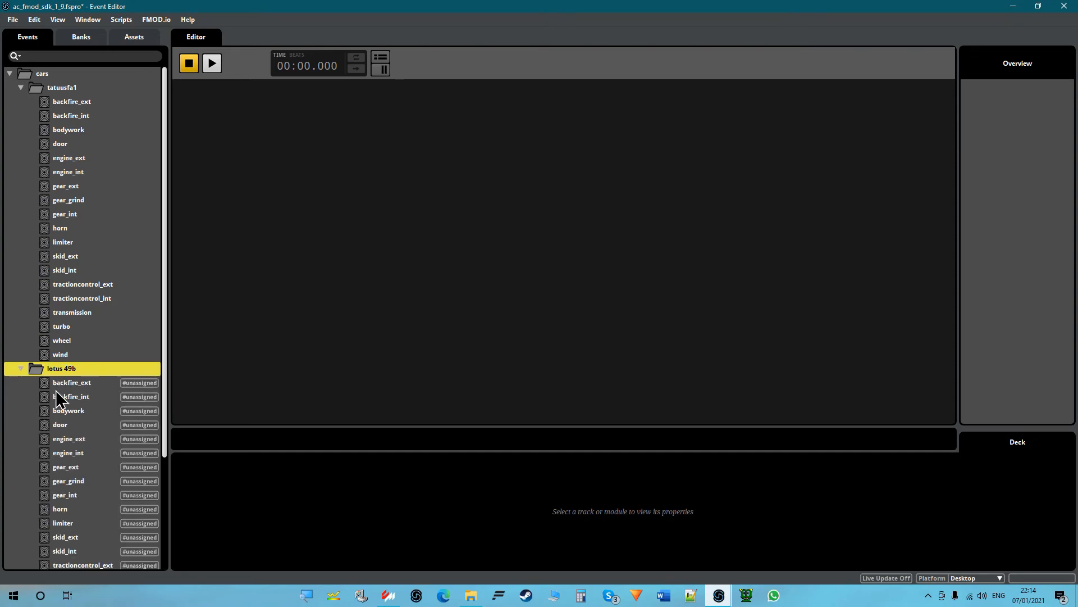
scroll(67, 414, down, 3)
click(127, 285)
click(136, 326)
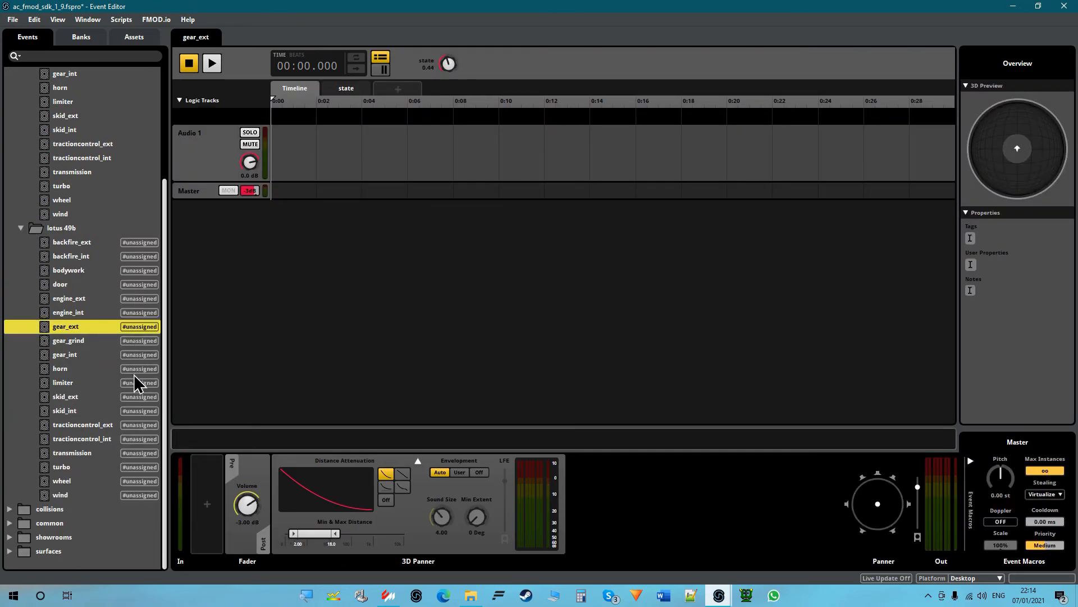
click(136, 369)
click(136, 424)
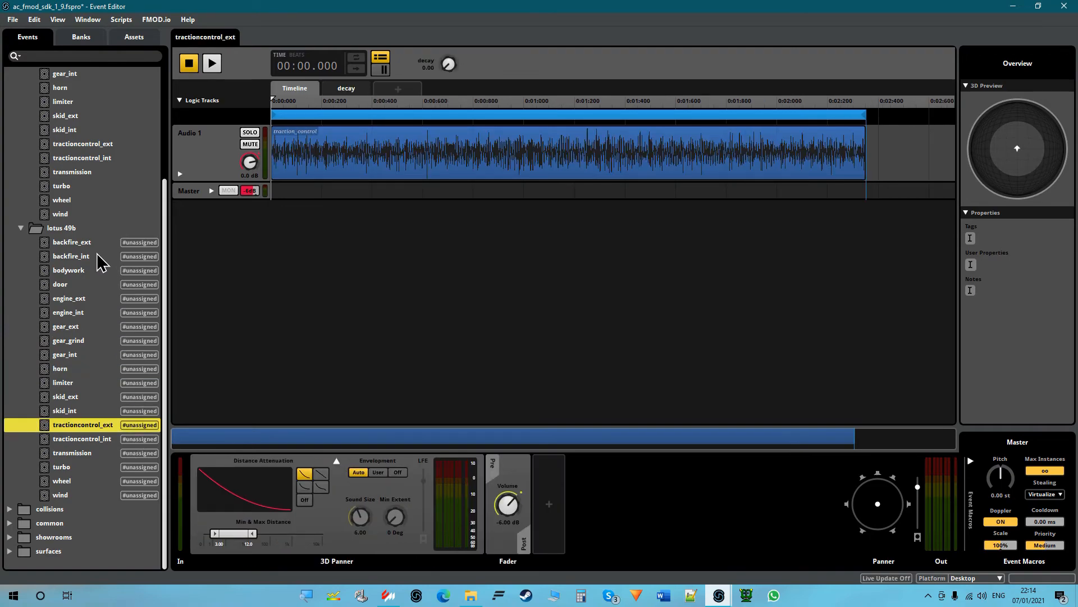
click(93, 244)
shift+click(100, 495)
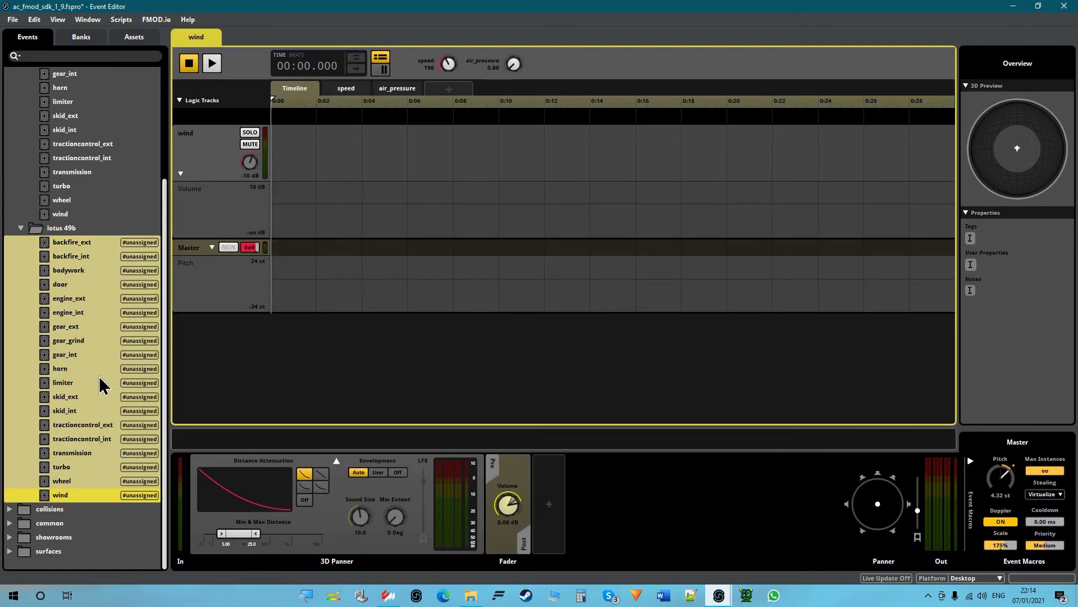
Assign all events in the lotus 49b folder, from backfire_ext to wind, to a new bank named lotus 49b
double_click(75, 228)
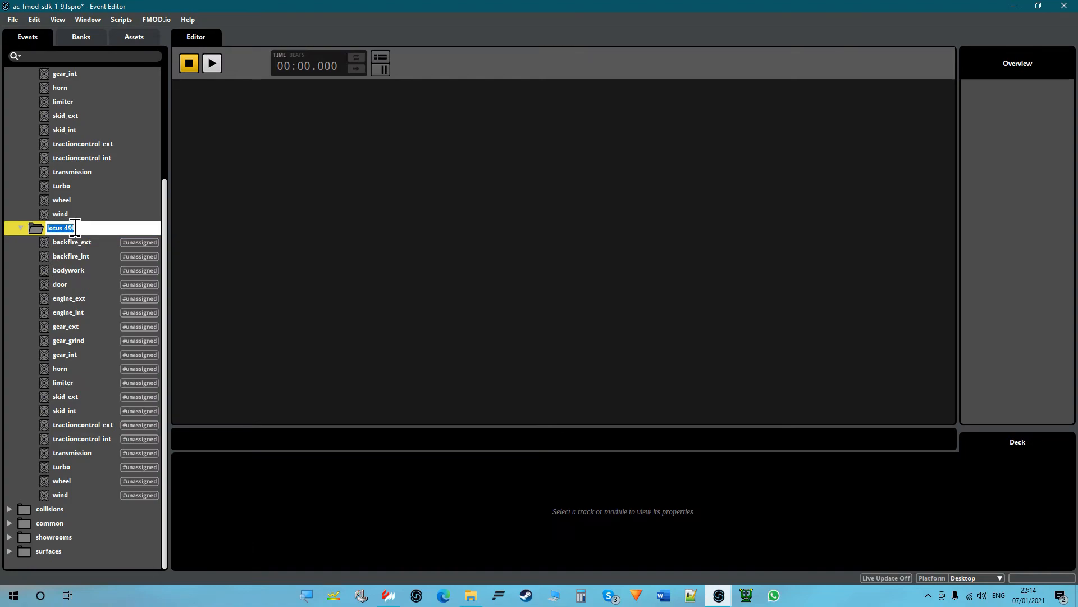
click(107, 245)
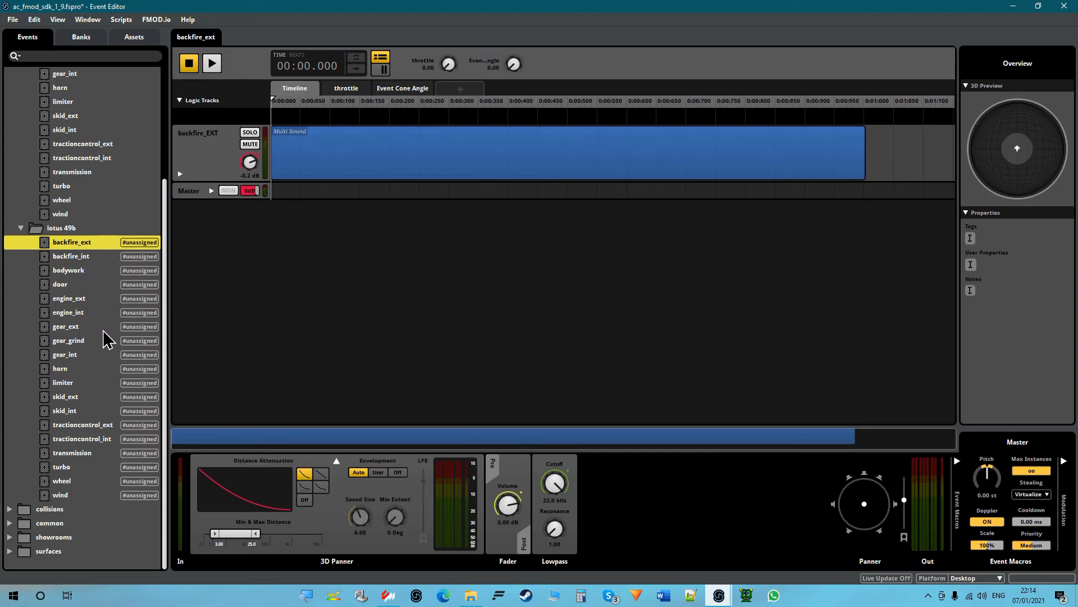
shift+click(93, 495)
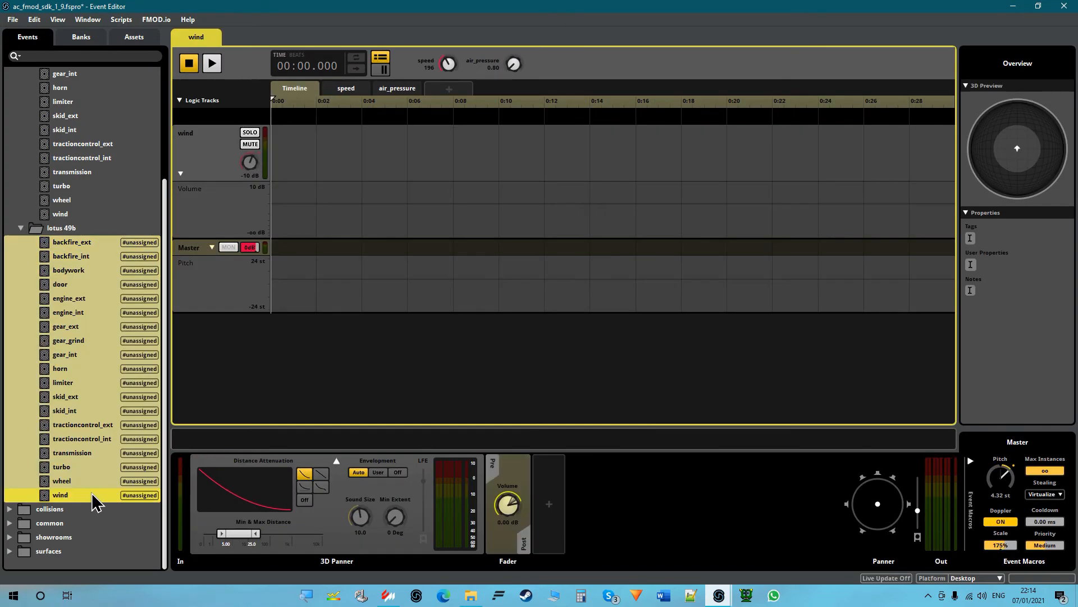
right_click(111, 303)
mouse_move(228, 365)
click(234, 405)
text(lotus 49b)
click(518, 311)
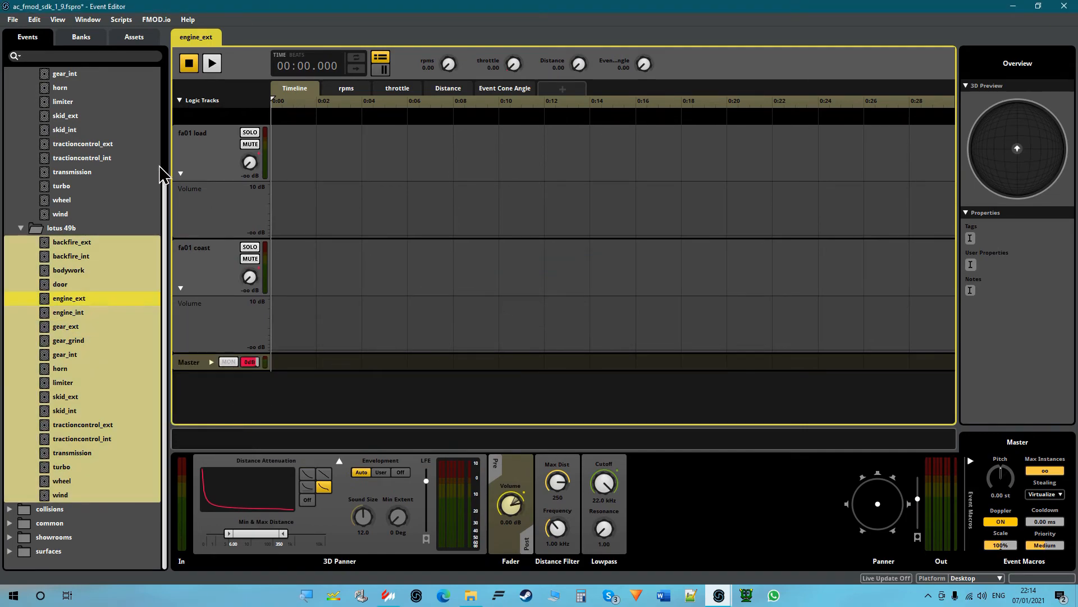
Build the lotus 49b bank
click(81, 37)
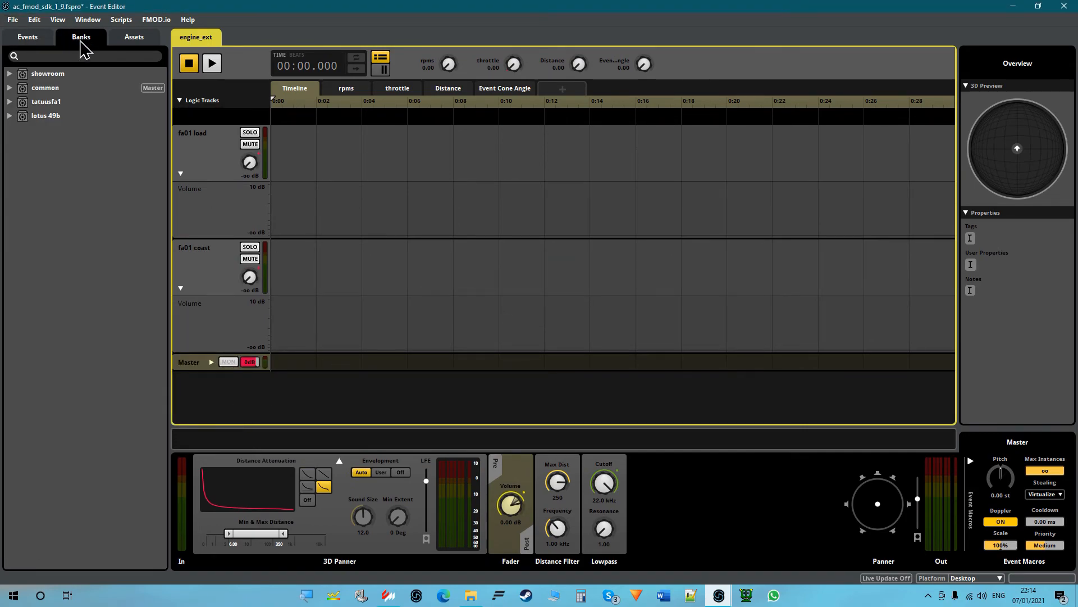
click(53, 119)
click(11, 116)
click(11, 116)
right_click(35, 118)
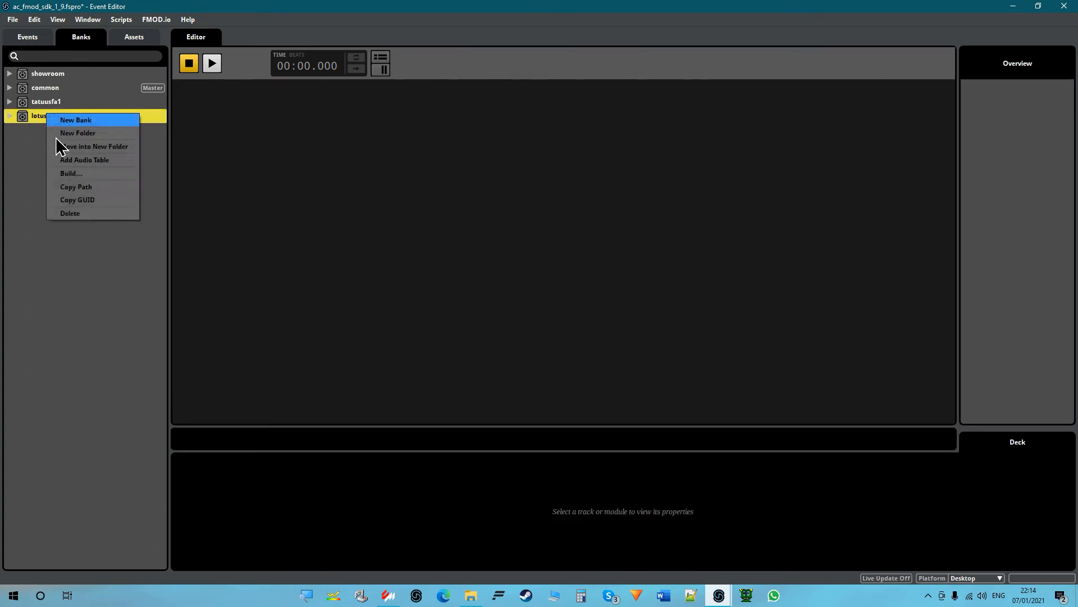
click(88, 179)
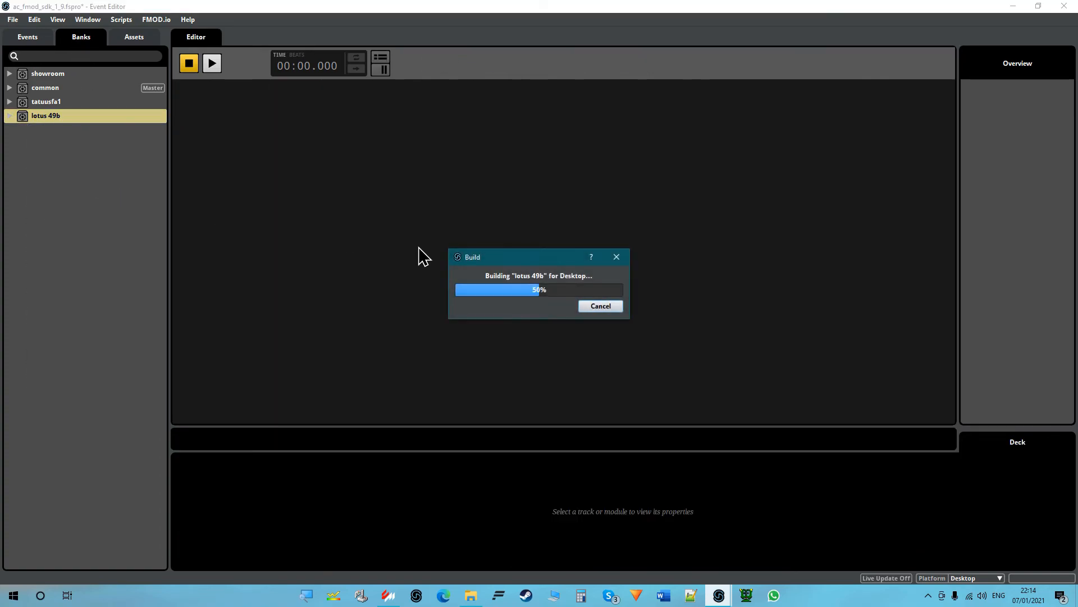
Export the project's GUIDs and dismiss the export message
click(12, 20)
click(73, 168)
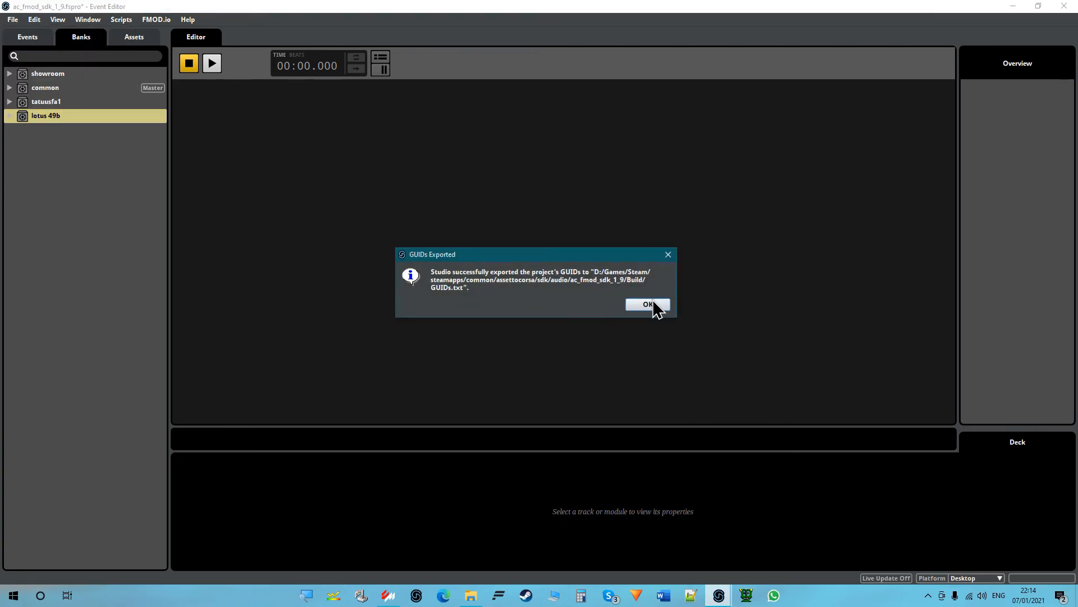
click(646, 305)
Open GUIDs.txt from the Build folder in Notepad++ and review its tatuusfa1 and lotus 49b event entries
key(alt+Tab)
click(408, 307)
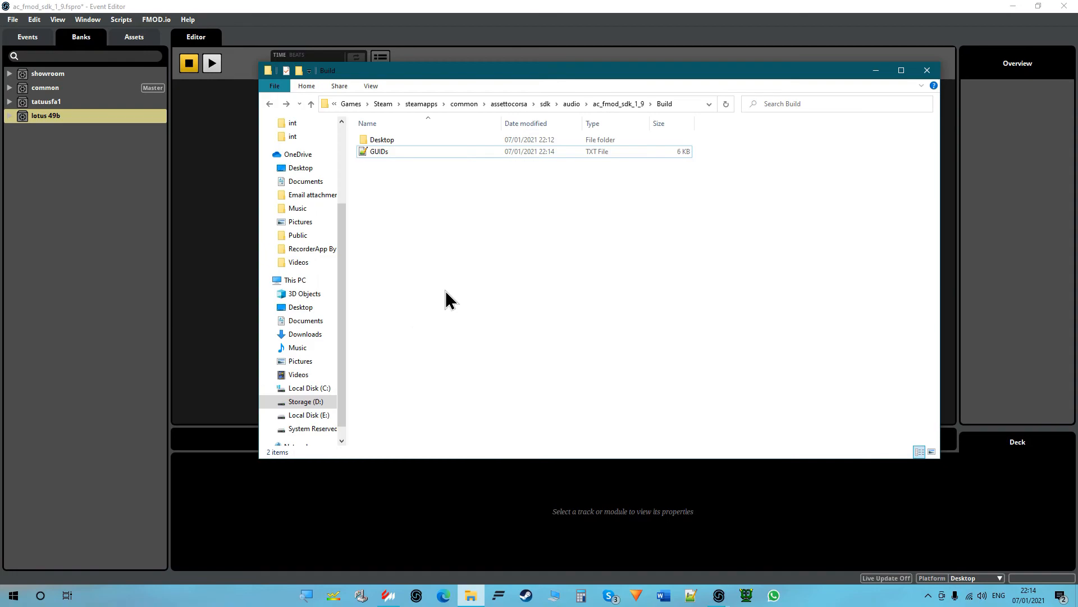
double_click(376, 155)
scroll(656, 359, up, 7)
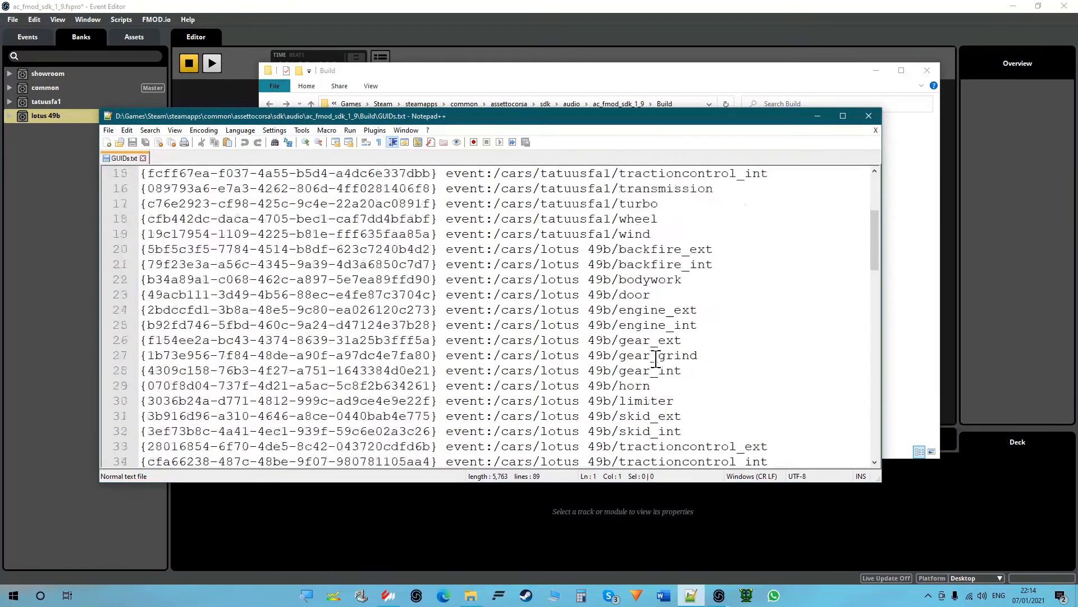
drag(563, 188, 645, 340)
scroll(645, 340, down, 6)
drag(557, 234, 653, 327)
scroll(705, 351, down, 3)
click(709, 350)
scroll(709, 351, up, 4)
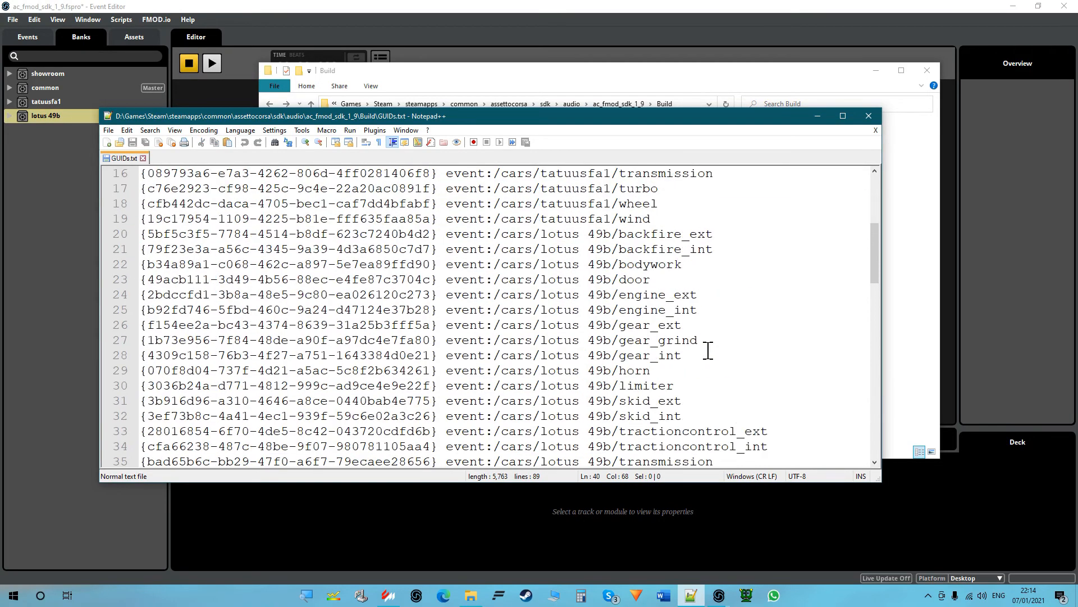
scroll(708, 350, up, 5)
scroll(709, 349, down, 2)
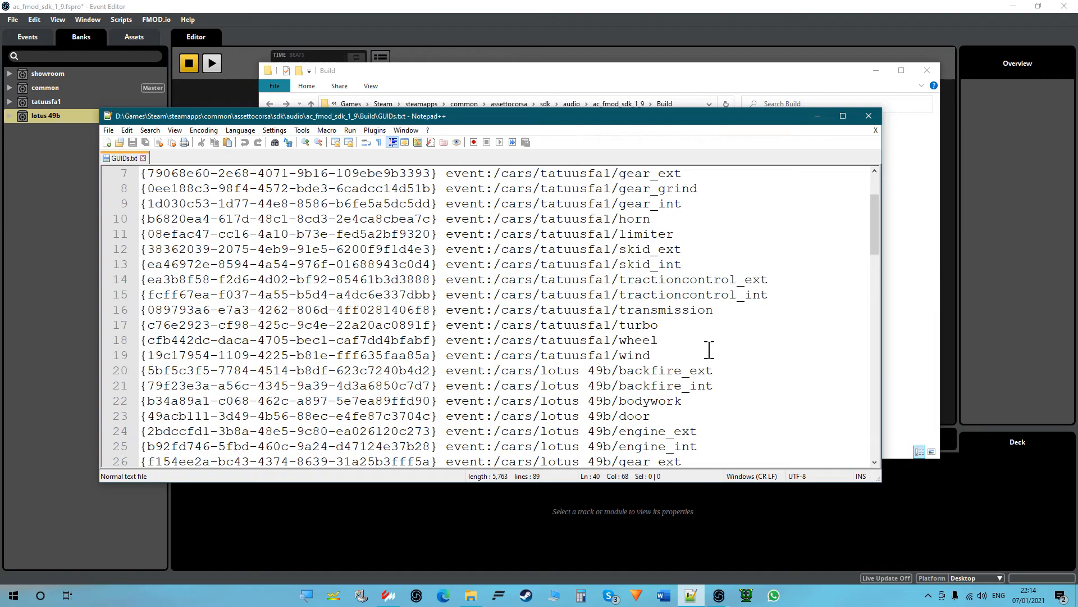
Copy all tatuusfa1 event lines in GUIDs.txt, delete them, and look over the remaining entries
drag(707, 352, 50, 126)
key(ctrl+c)
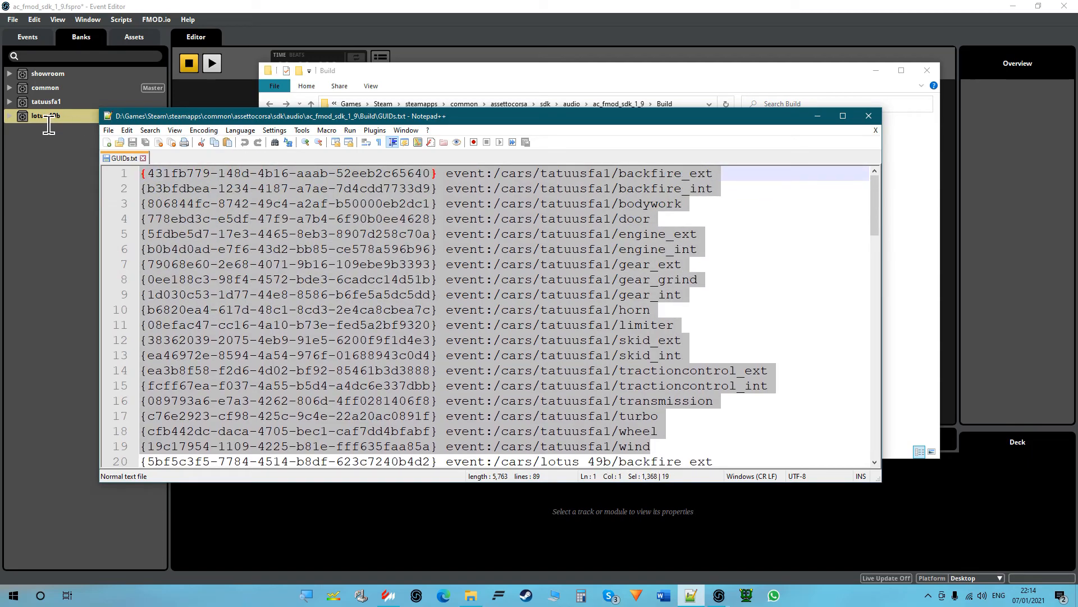
key(Delete)
key(Delete)
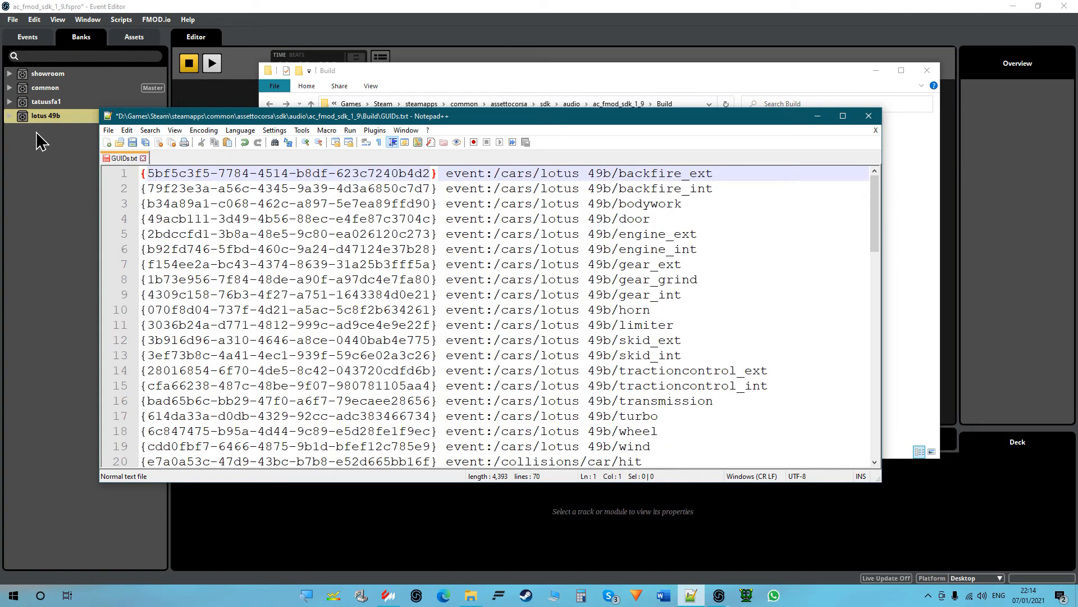
scroll(596, 287, down, 17)
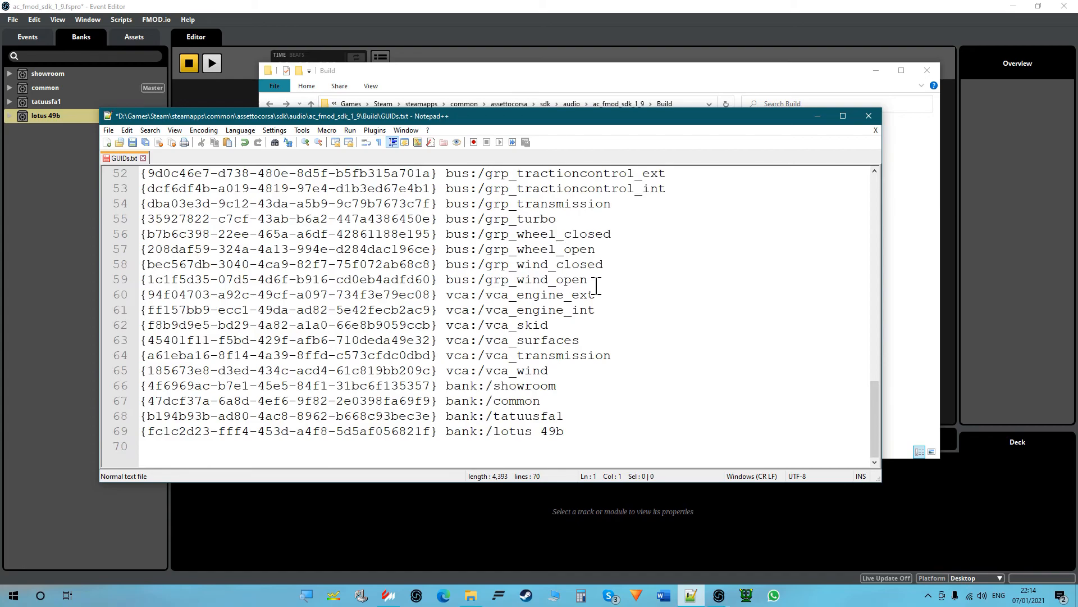
scroll(690, 374, up, 17)
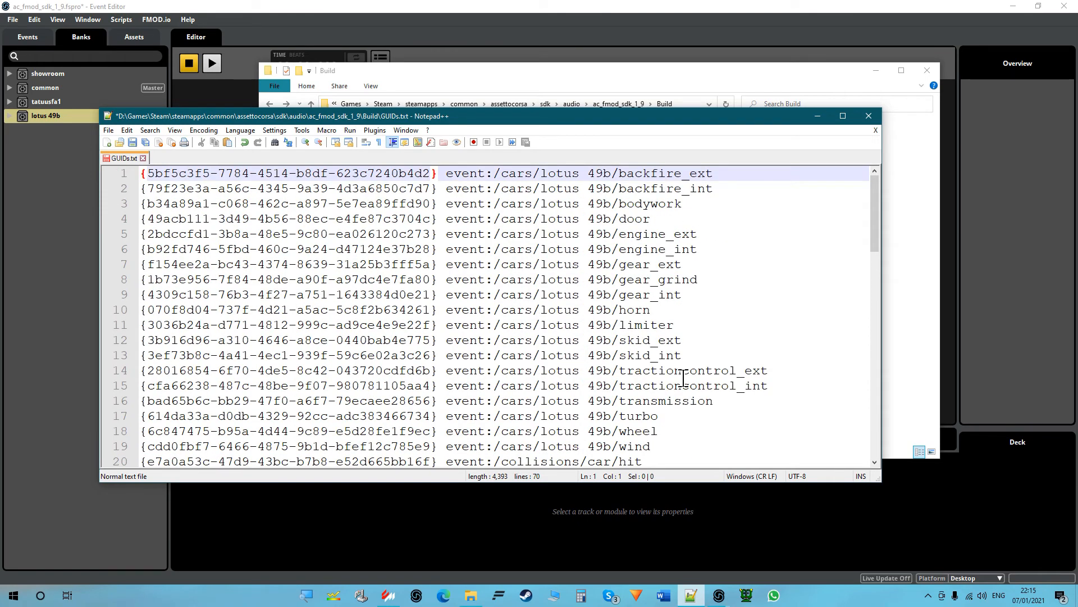
Paste the copied tatuusfa1 event lines back in above the lotus 49b entries and save GUIDs.txt
key(Return)
key(Up)
key(ctrl+v)
key(ctrl+s)
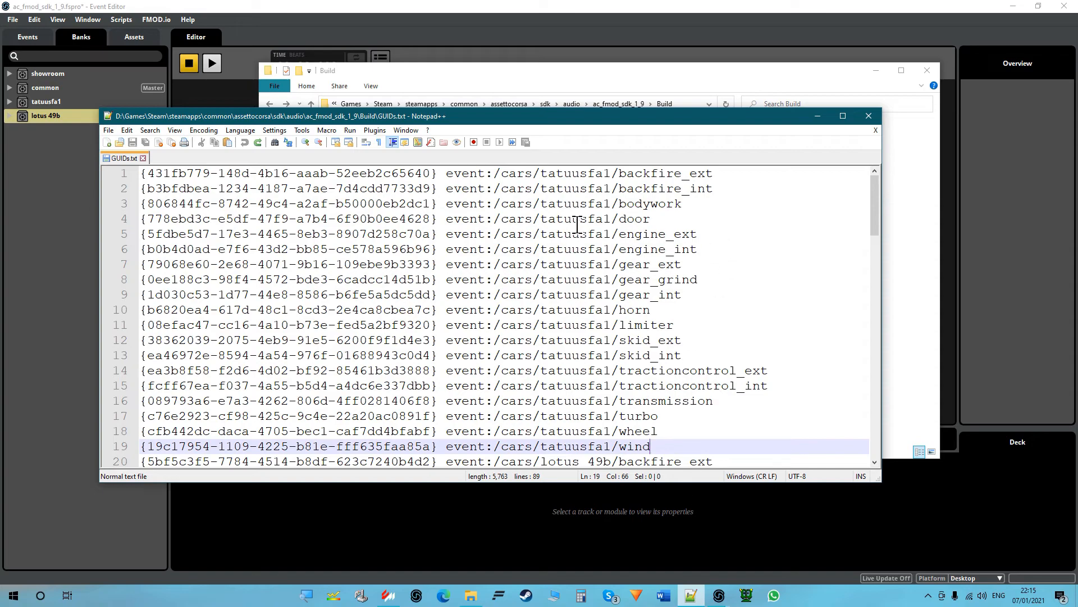
Highlight and examine the individual GUID codes of the tatuusfa1 event entries
drag(171, 231, 430, 239)
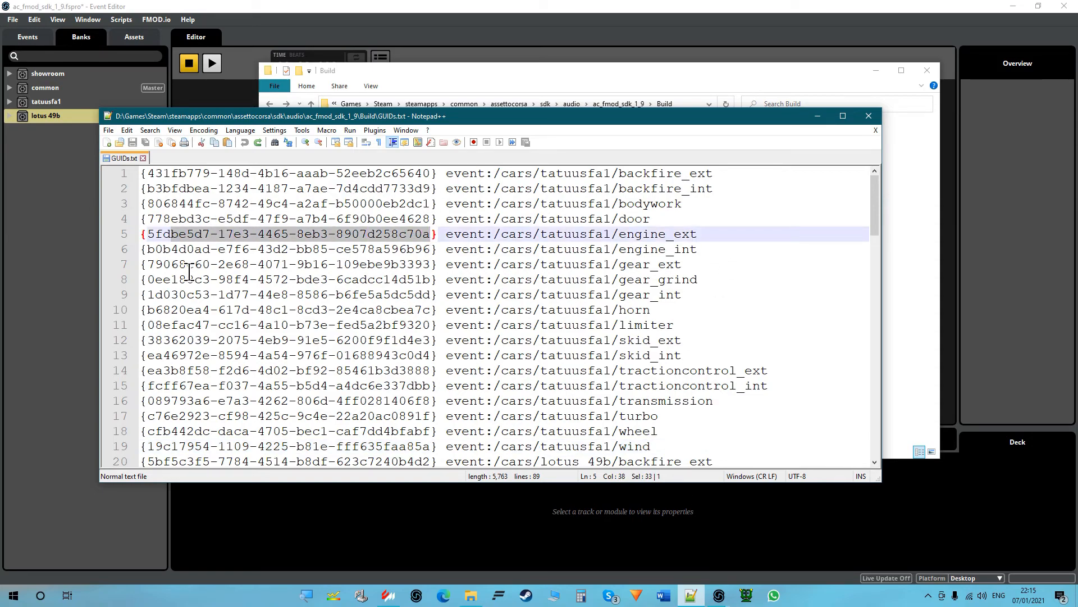
drag(189, 269, 391, 270)
drag(233, 296, 420, 295)
drag(242, 344, 433, 358)
click(259, 267)
drag(258, 268, 391, 265)
drag(253, 325, 427, 325)
drag(254, 371, 377, 371)
click(335, 279)
drag(340, 221, 436, 233)
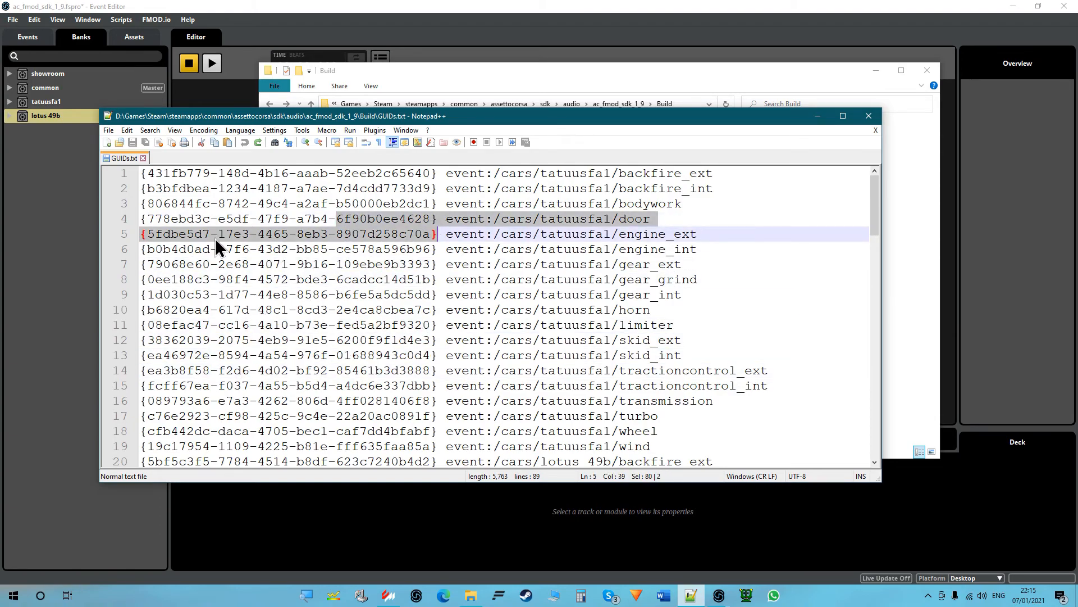
drag(225, 235, 247, 248)
click(633, 324)
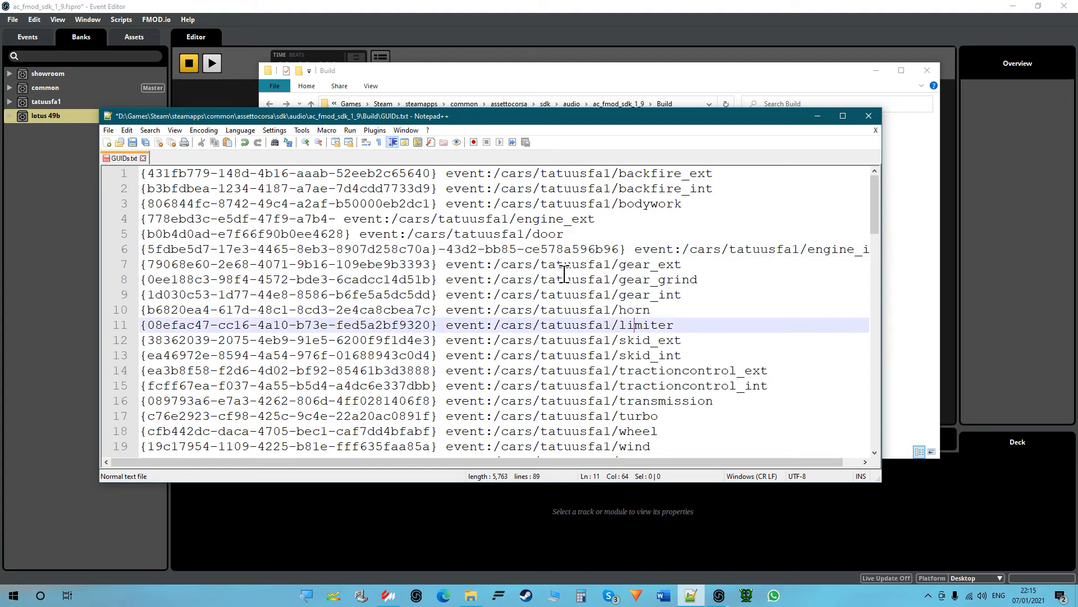
key(ctrl+z)
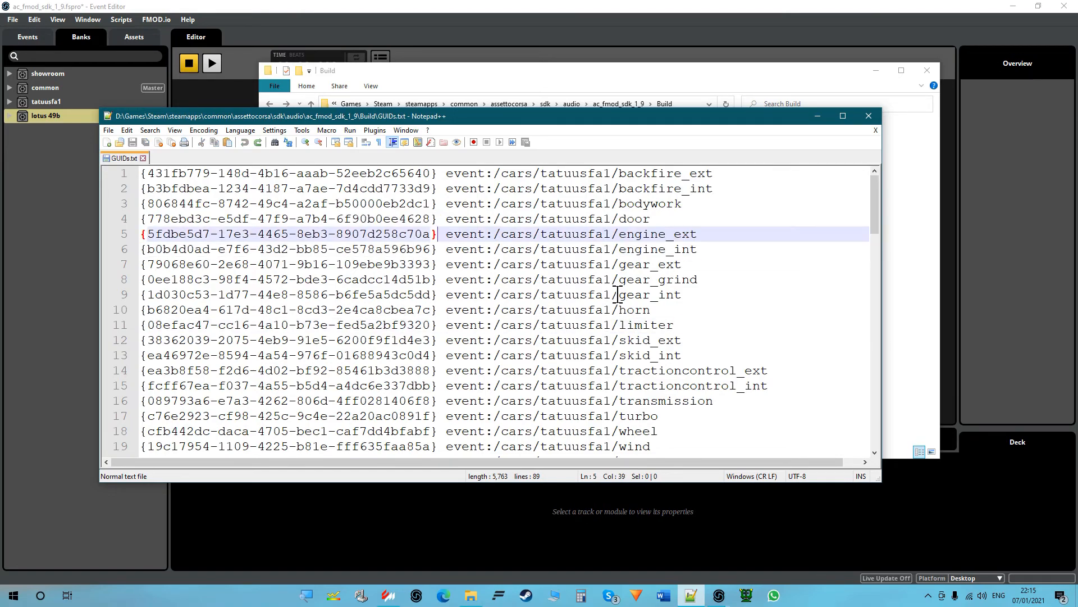
Delete all tatuusfa1 event lines and the leftover blank line from GUIDs.txt, so its list starts with lotus 49b/backfire_ext
scroll(751, 310, down, 3)
scroll(751, 309, up, 1)
drag(683, 355, 3, 150)
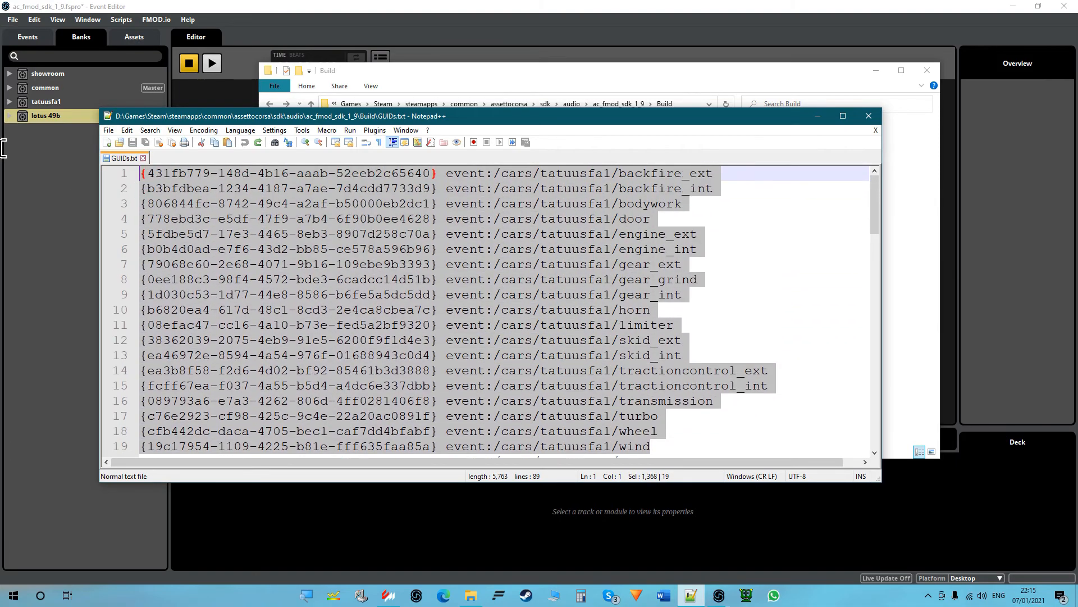
key(Delete)
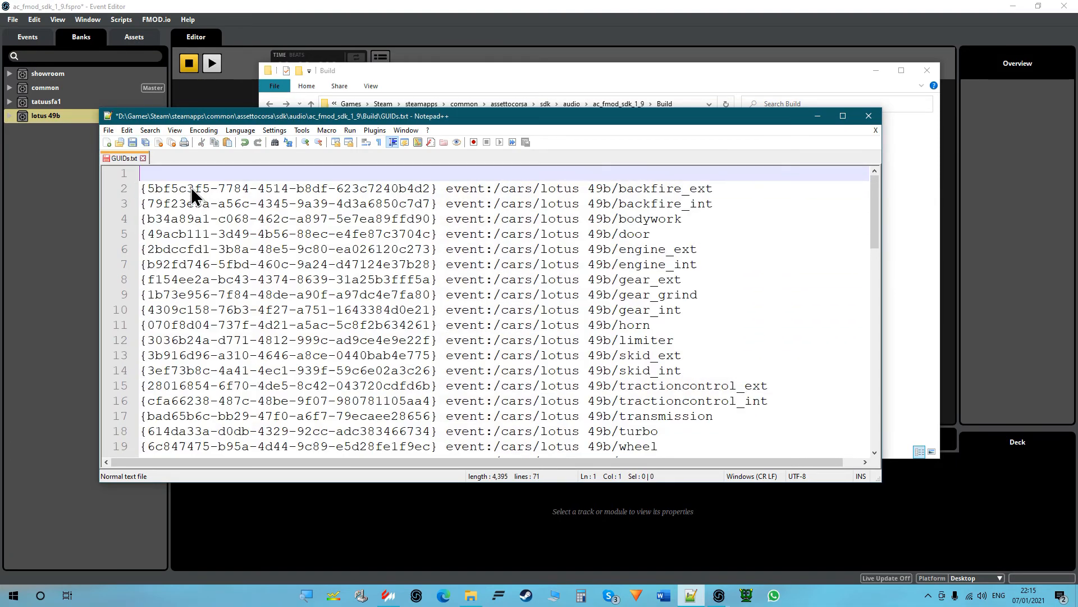
key(Delete)
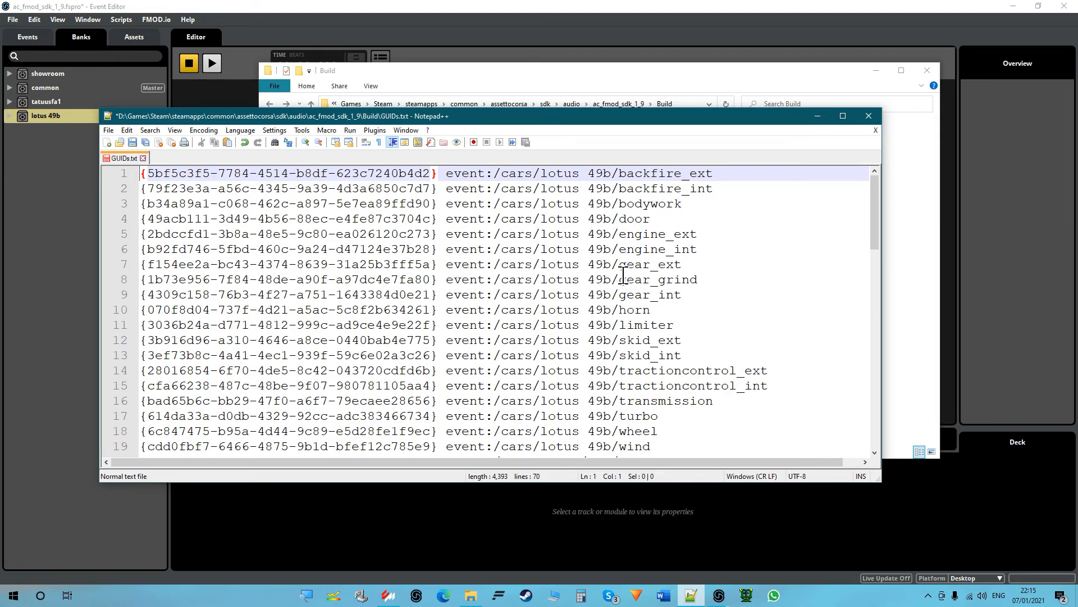
scroll(643, 303, down, 17)
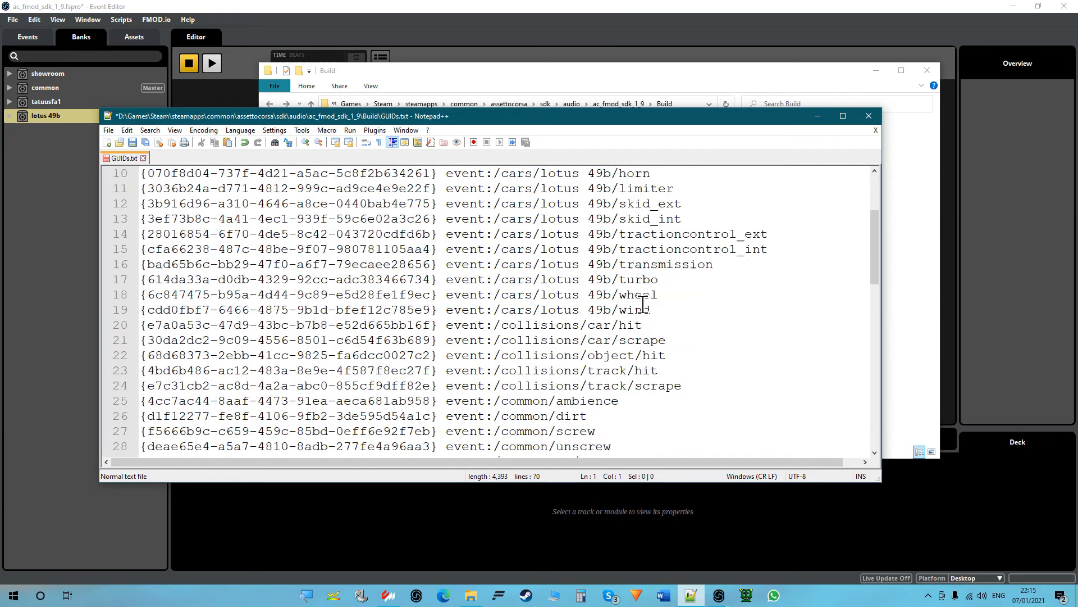
Delete the bank:/tatuusfa1 line from GUIDs.txt, leaving no blank line behind
click(595, 415)
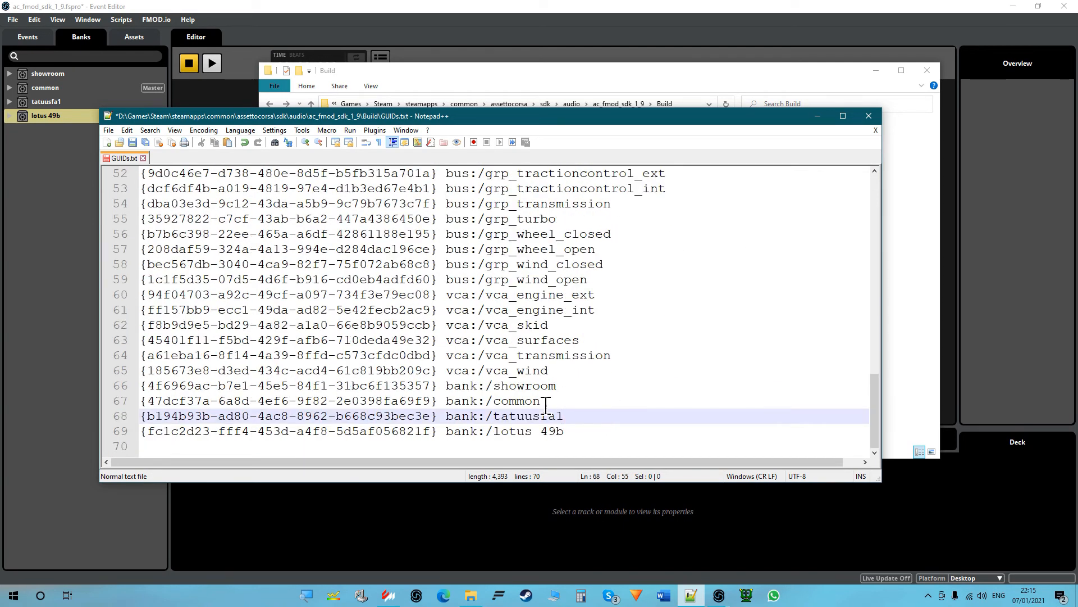
drag(580, 415, 127, 417)
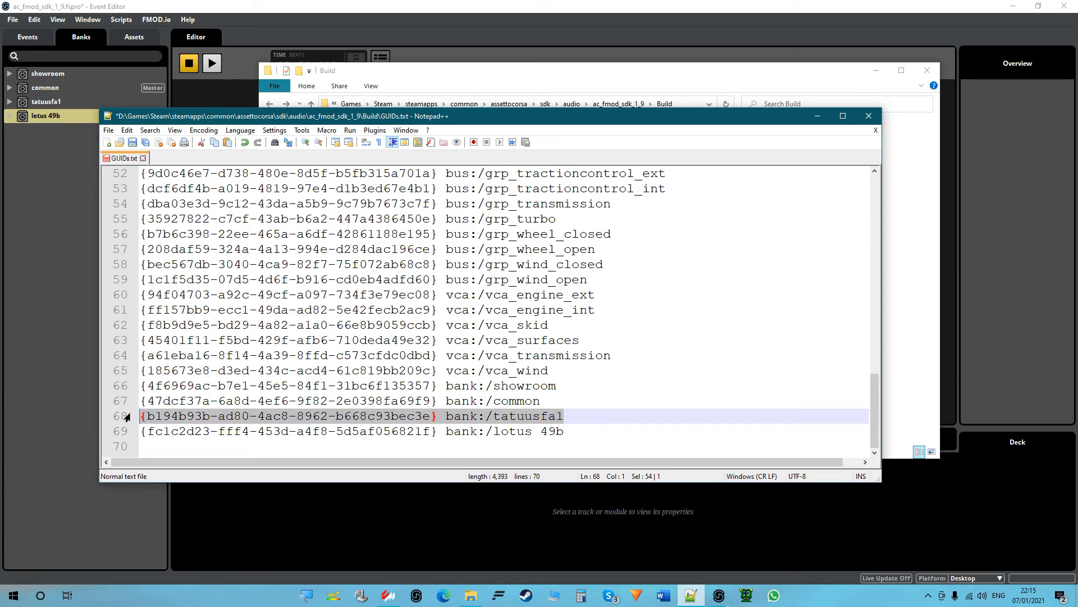
key(BackSpace)
key(BackSpace)
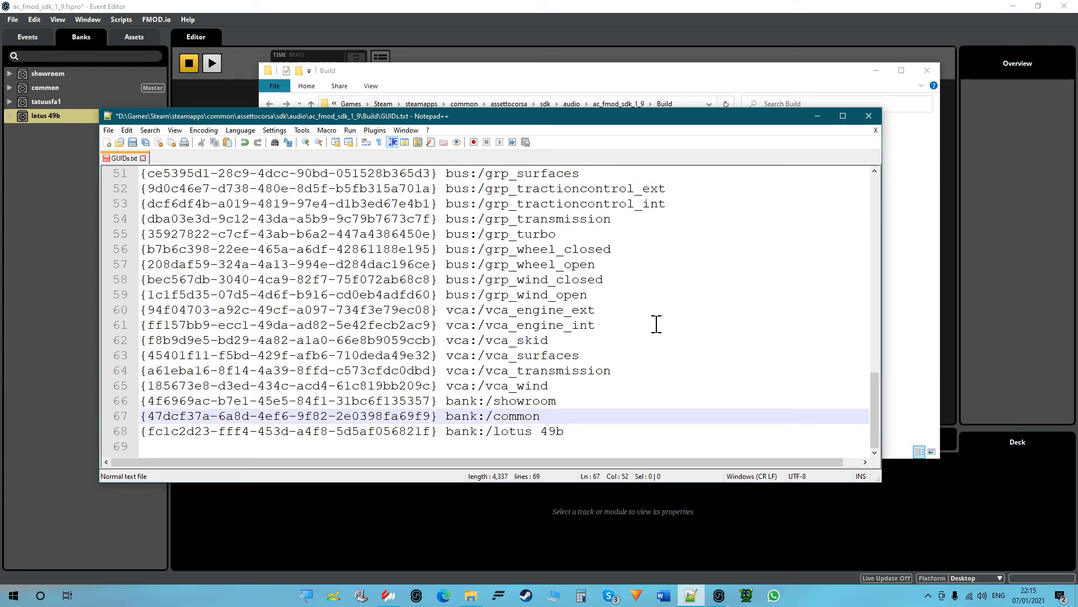
Check the lotus 49b bank and event entries, save GUIDs.txt and close the text editor
drag(577, 430, 104, 434)
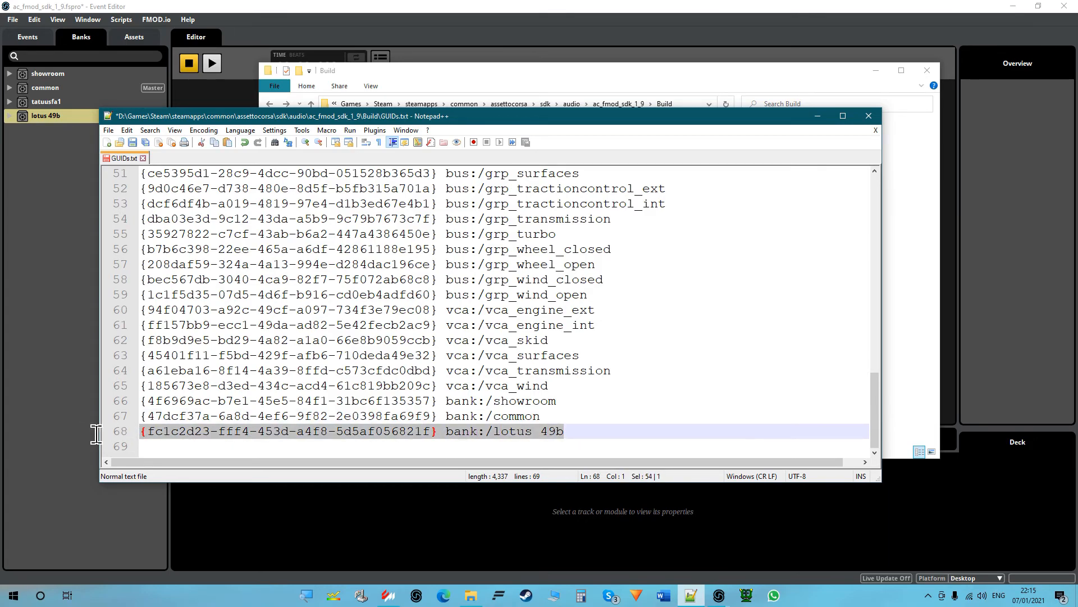
scroll(477, 405, up, 17)
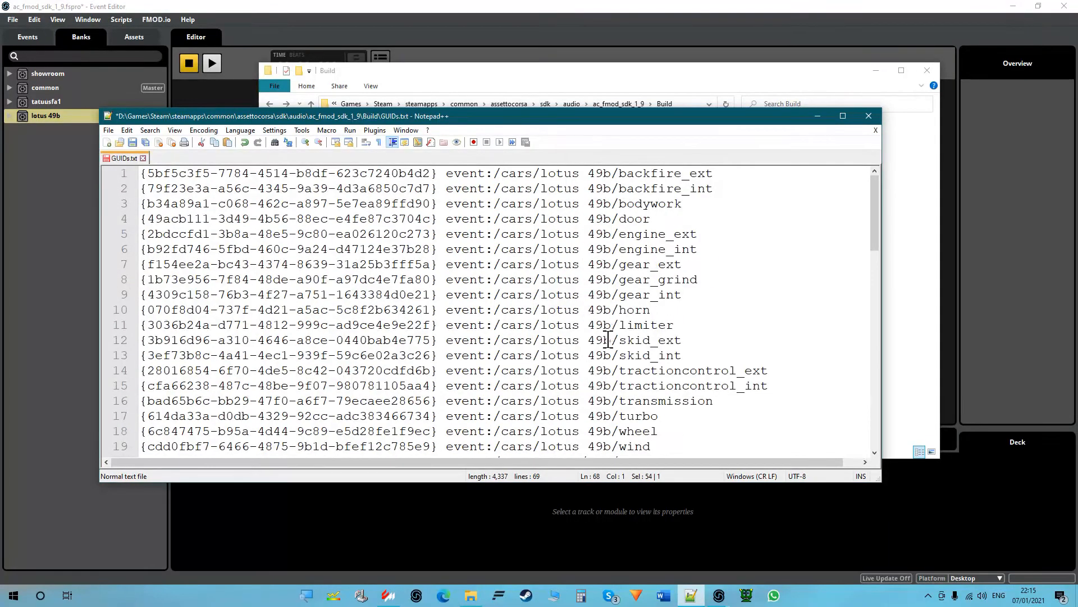
key(ctrl+s)
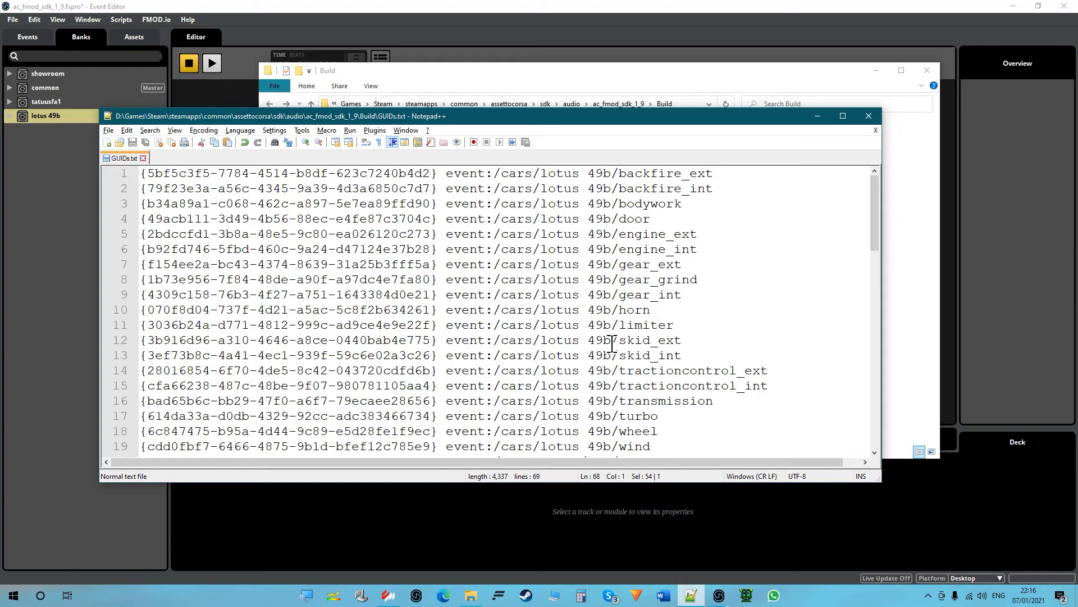
key(alt+F4)
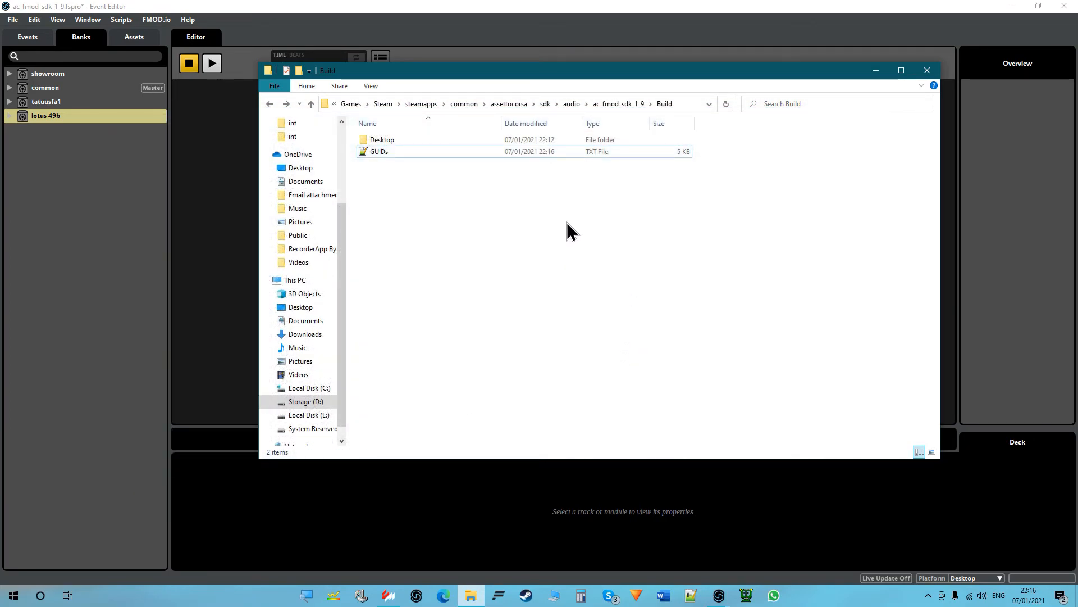
Search the Assetto Corsa content/cars folder for "lotus 49" and open the sfx folder of lotus_49
click(1077, 604)
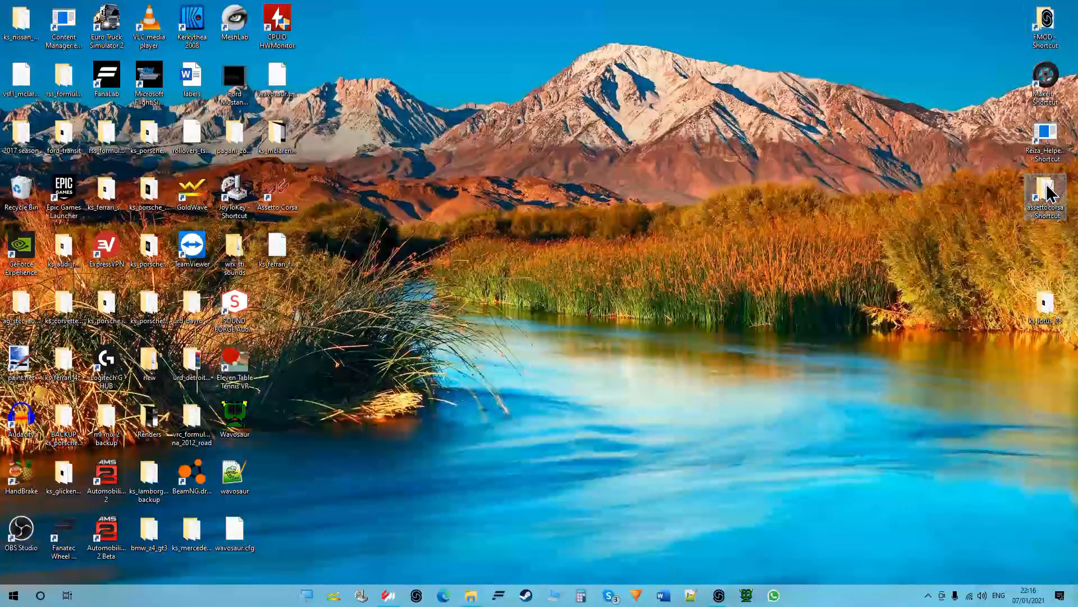
double_click(1048, 194)
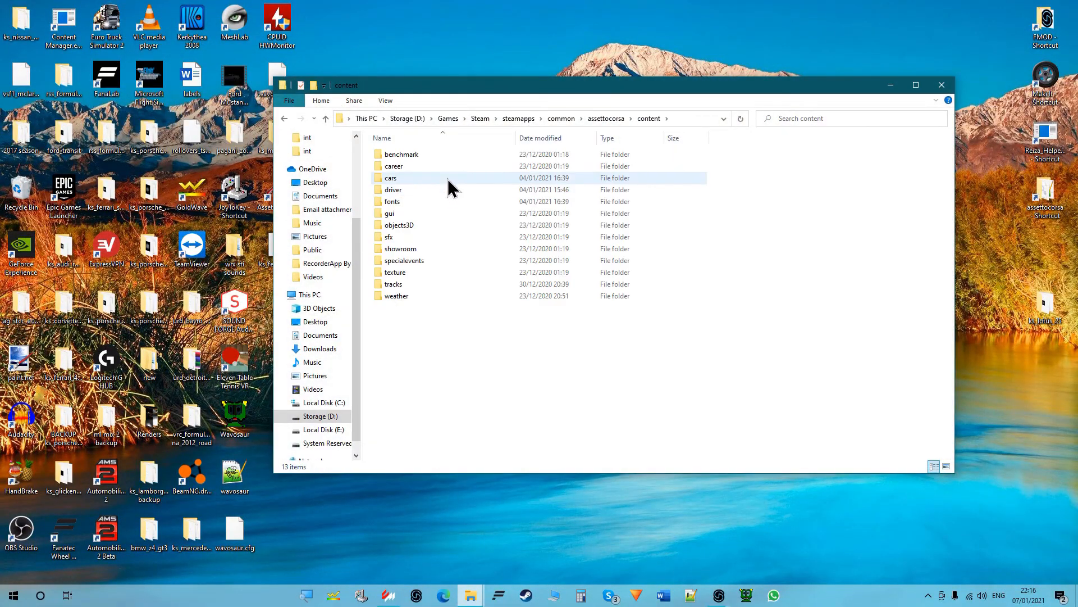
double_click(448, 179)
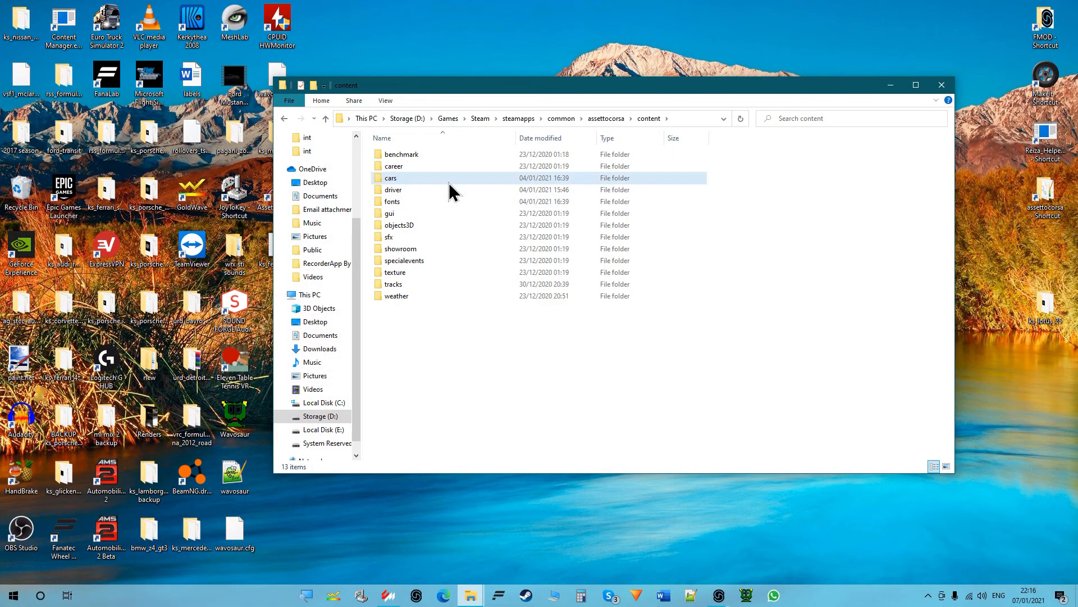
click(876, 118)
text(lotus 49)
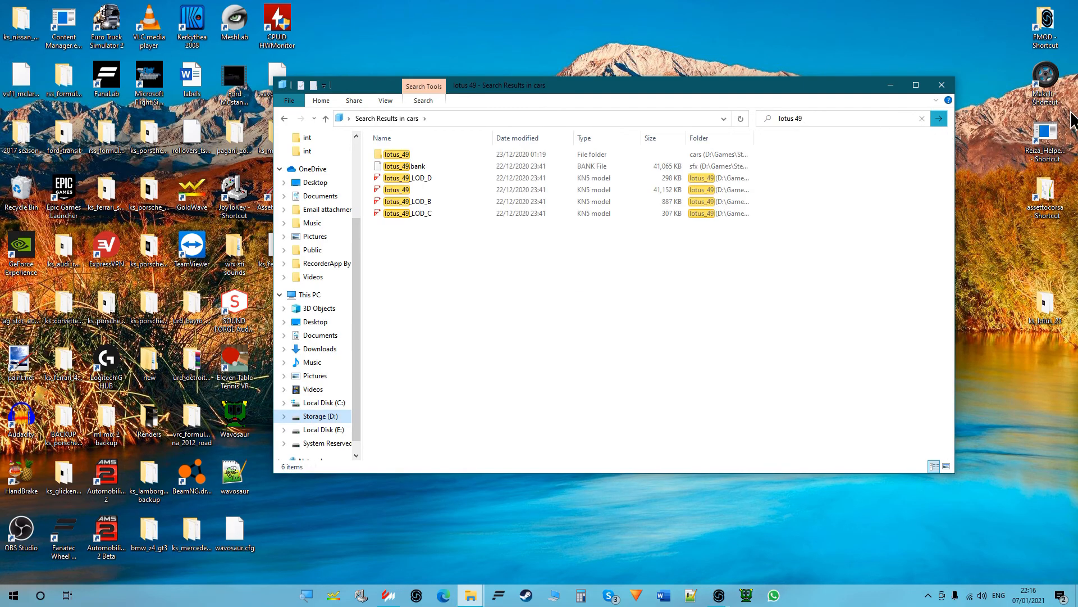
double_click(439, 156)
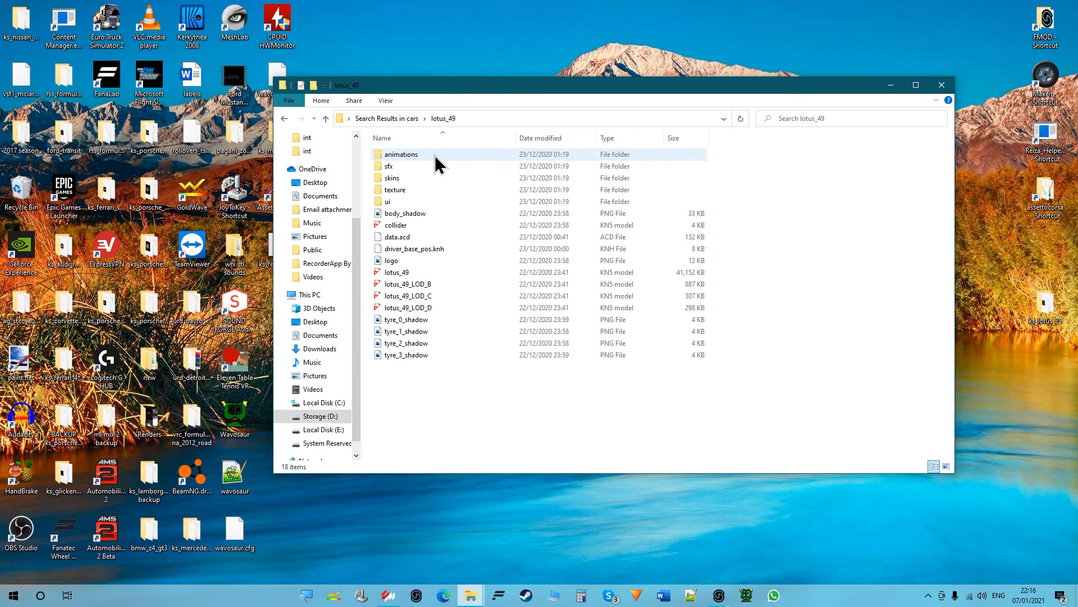
double_click(435, 169)
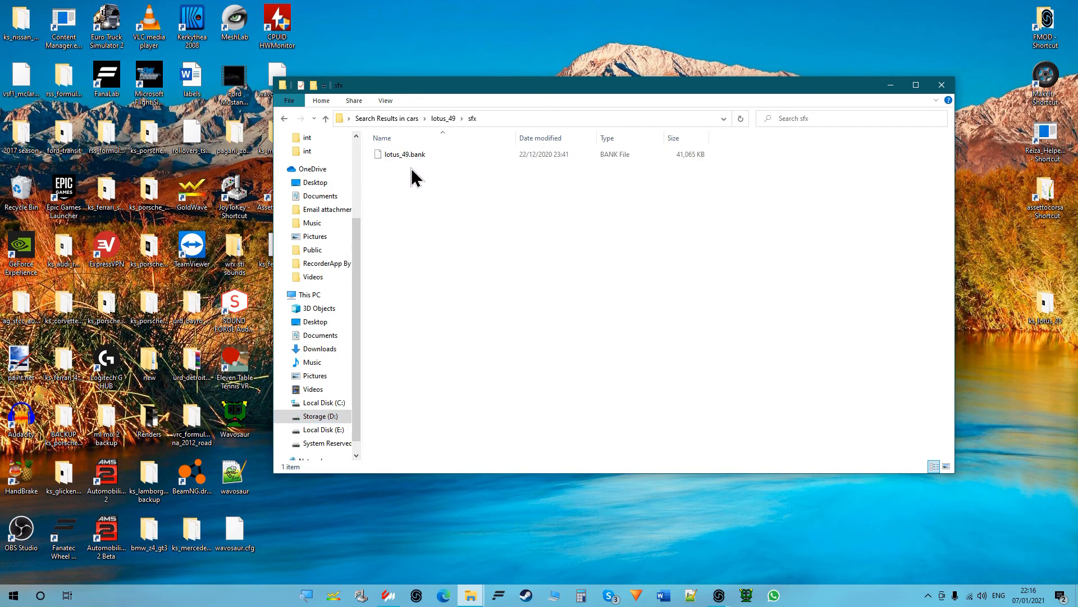
Back up lotus_49.bank to the desktop and copy the built GUIDs file into the lotus_49 sfx folder
click(408, 157)
drag(409, 157, 411, 57)
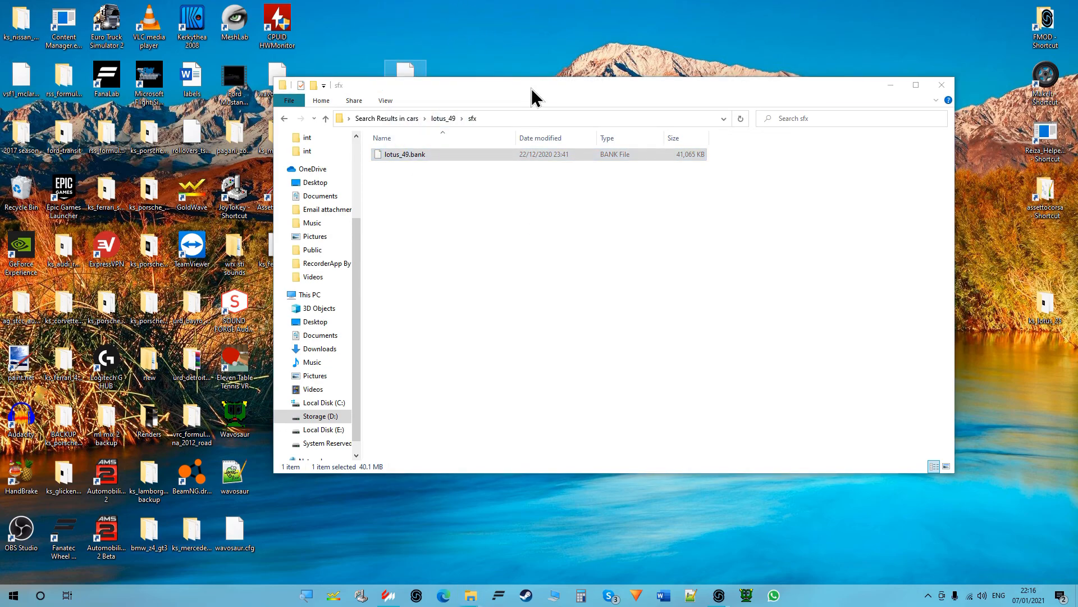
key(alt+Tab)
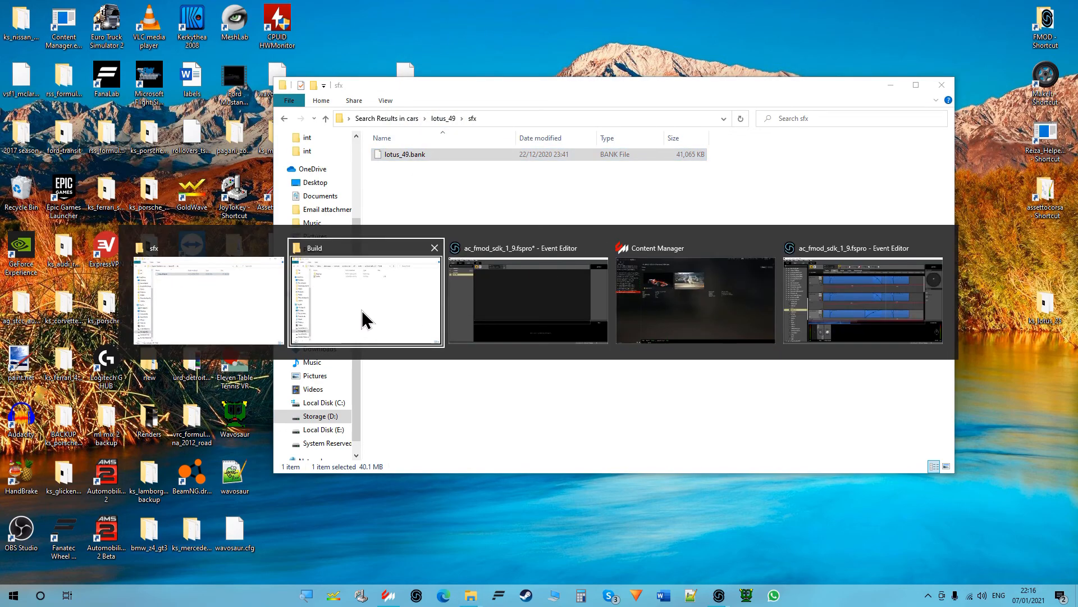
drag(513, 84, 856, 84)
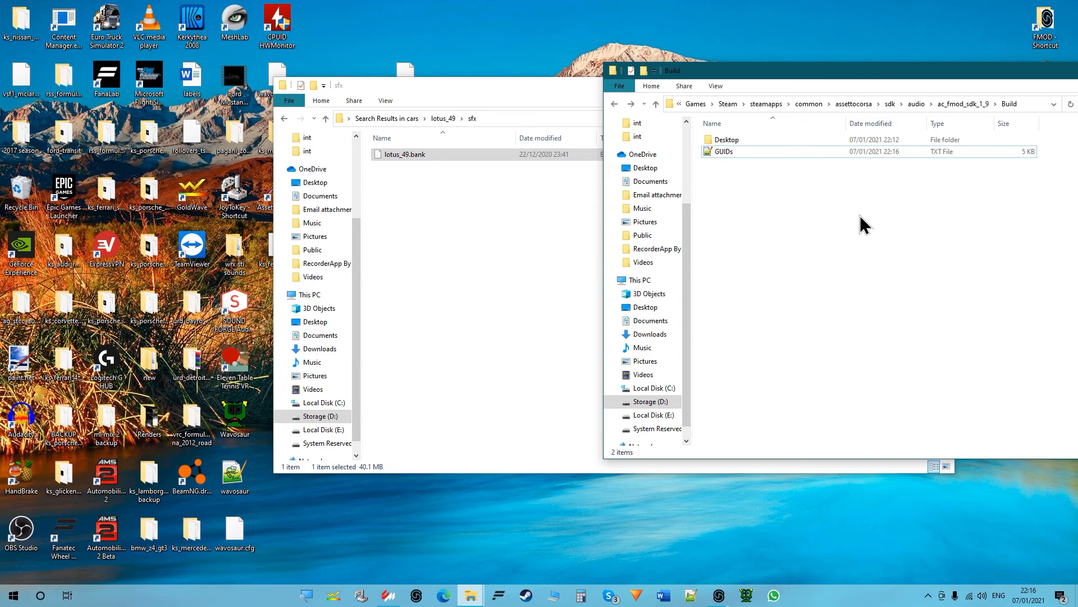
click(722, 151)
click(509, 249)
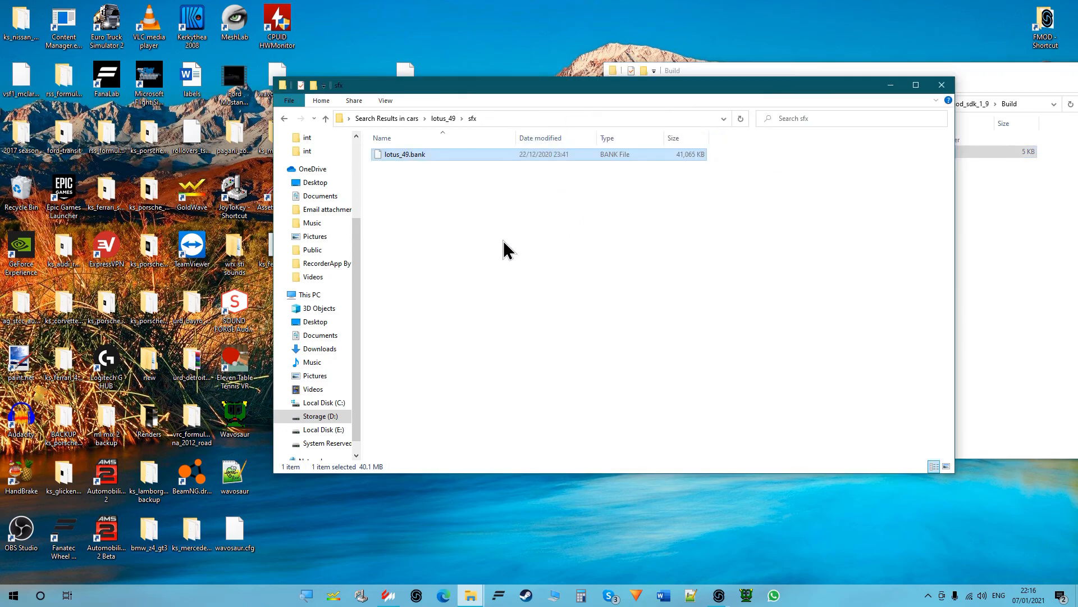
key(ctrl+v)
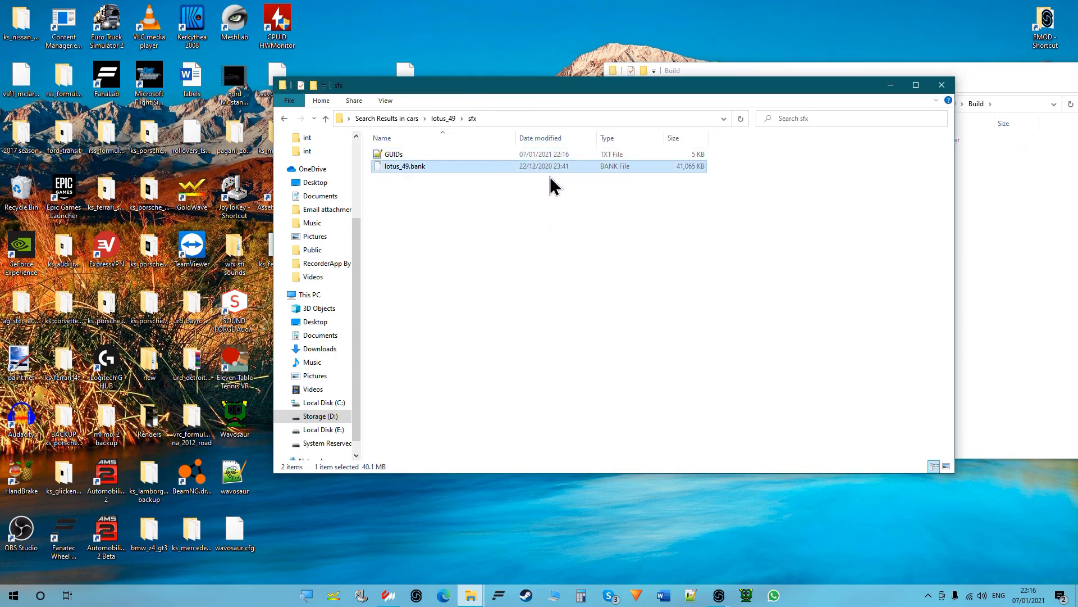
Replace lotus_49.bank in the sfx folder with lotus 49b.bank from the SDK's Build\Desktop folder
key(Delete)
click(999, 183)
double_click(745, 142)
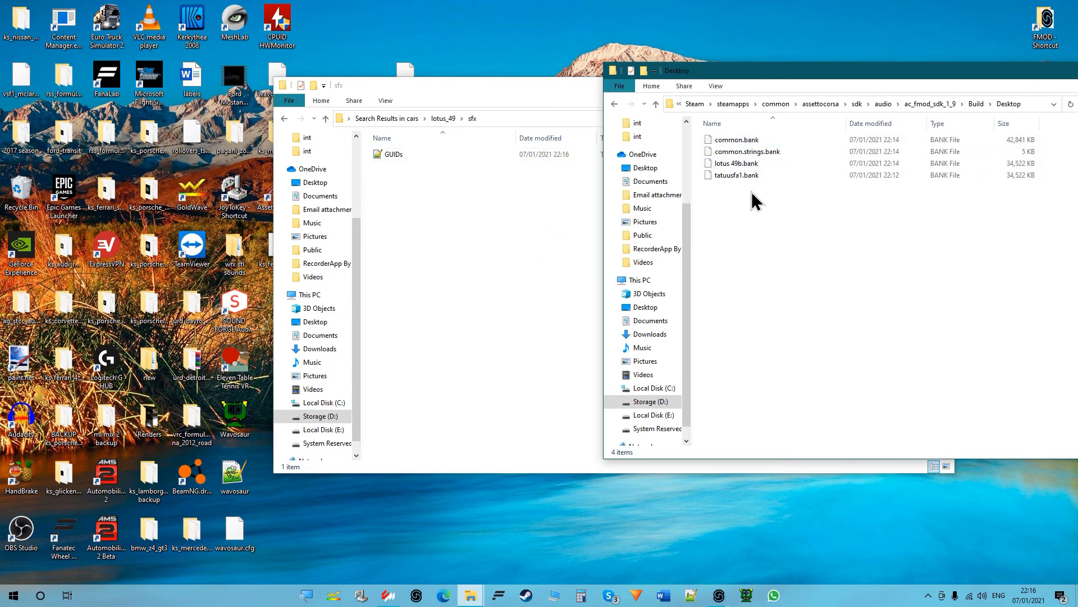
drag(748, 164, 467, 219)
click(665, 231)
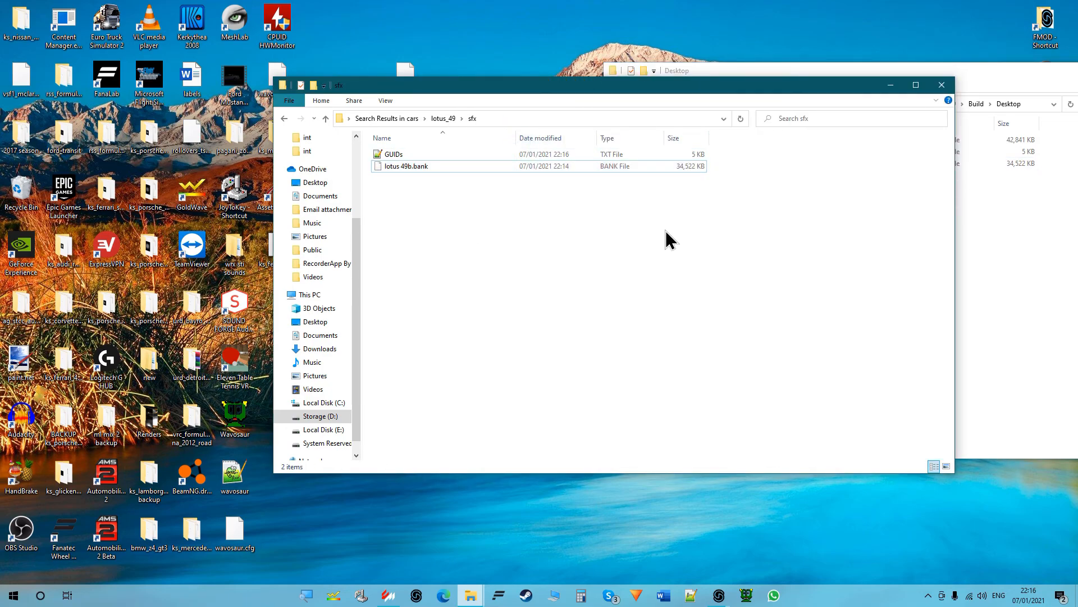
Undo the bank and GUIDs file changes and close the lotus_49 sfx folder window
drag(576, 293, 544, 155)
key(ctrl+z)
key(ctrl+z)
key(ctrl+z)
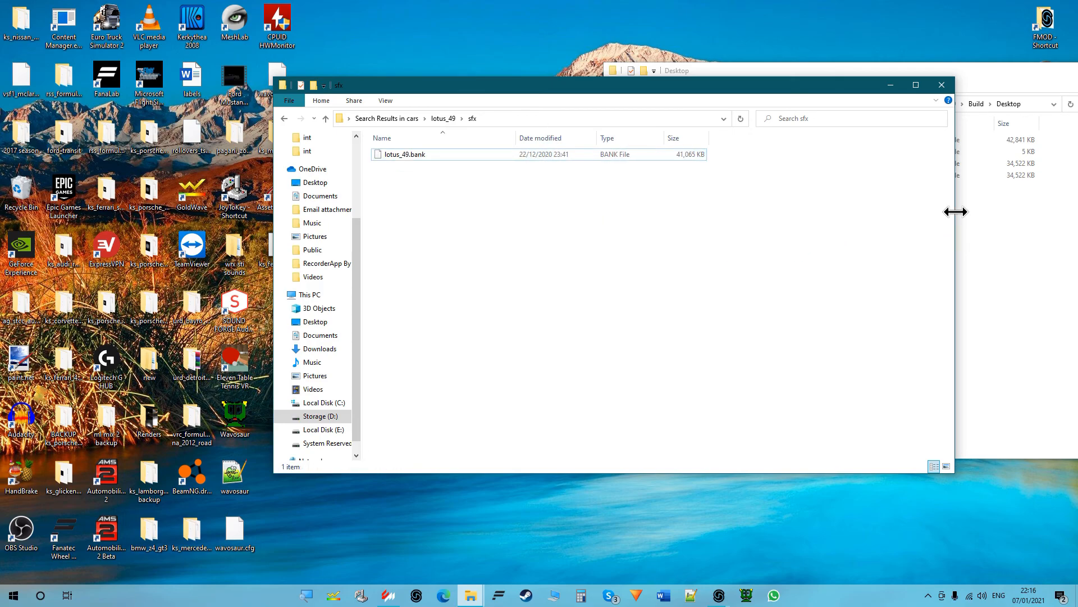
click(1000, 209)
click(472, 208)
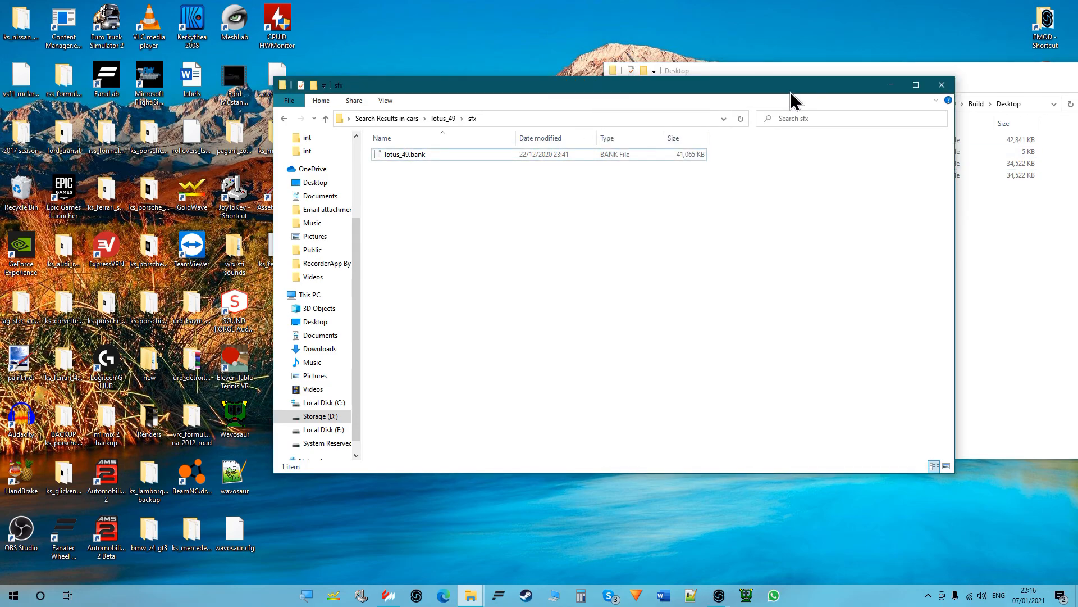
click(949, 85)
drag(947, 74, 708, 60)
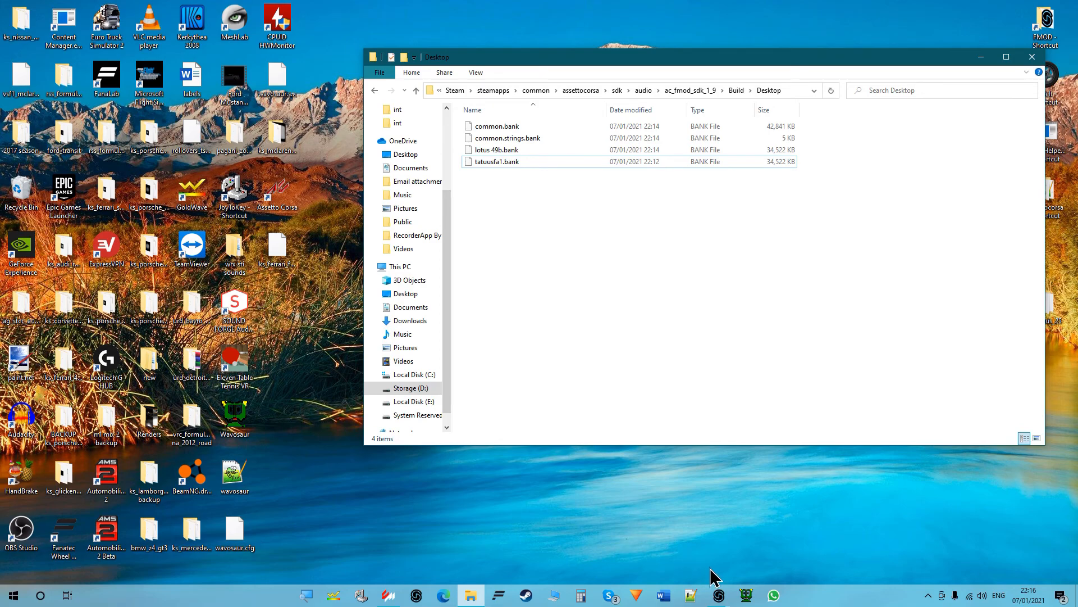
Switch to the FMOD project and select the lotus 49b bank, followed by the tatuusfa1 bank
mouse_move(719, 594)
click(758, 556)
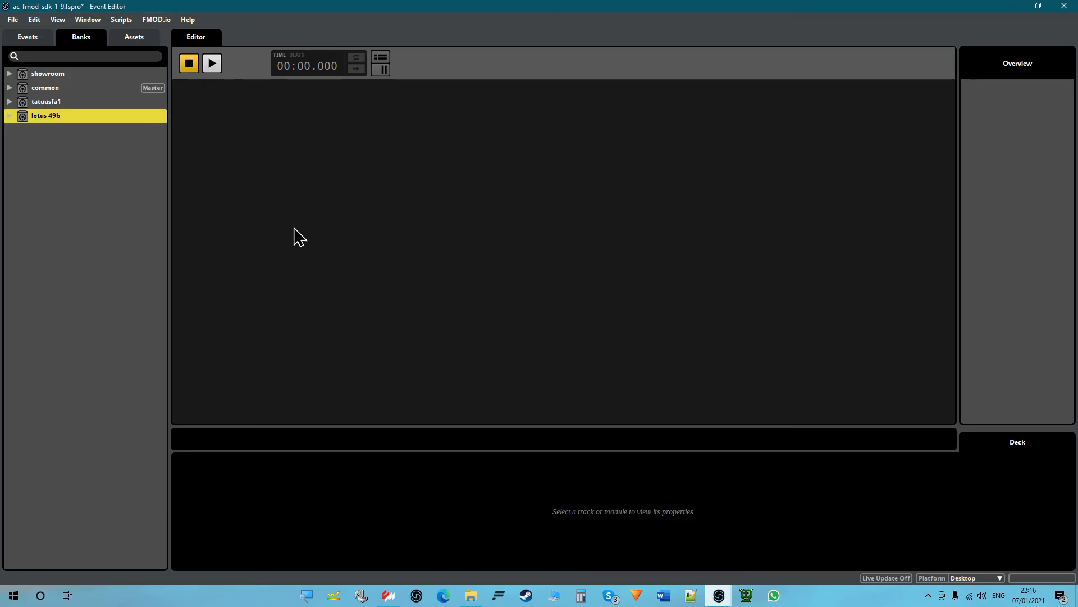
double_click(48, 116)
click(66, 105)
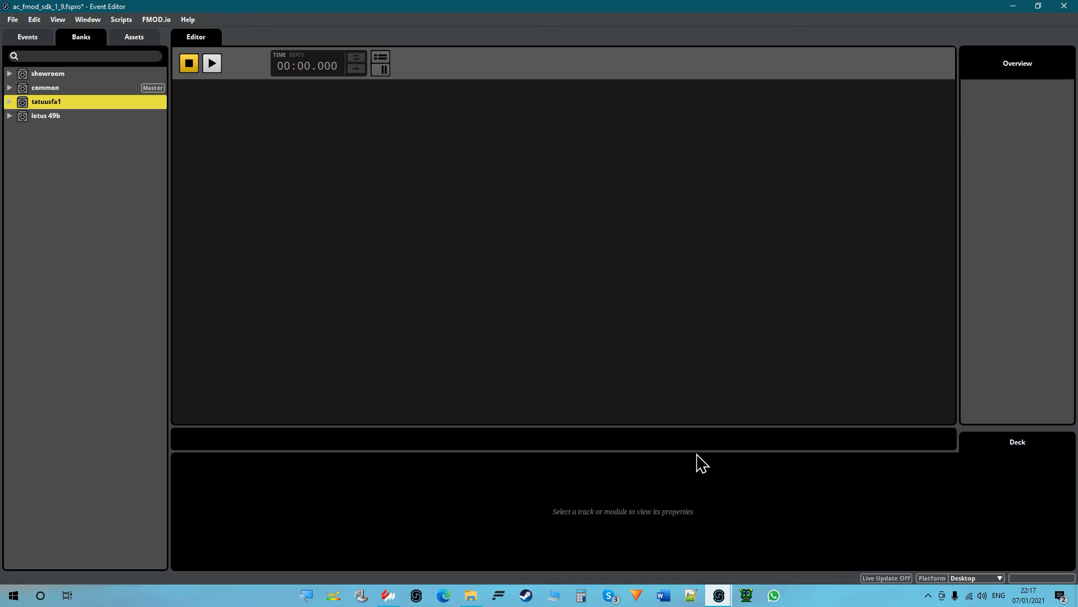
Switch to the other FMOD project window and look through its list of car event folders
click(719, 595)
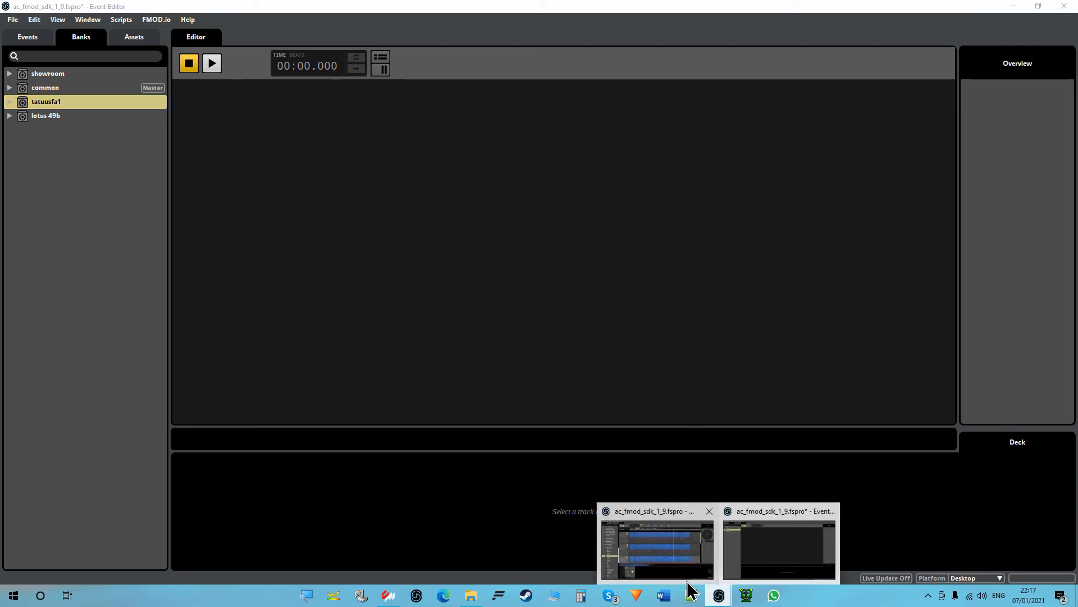
click(465, 600)
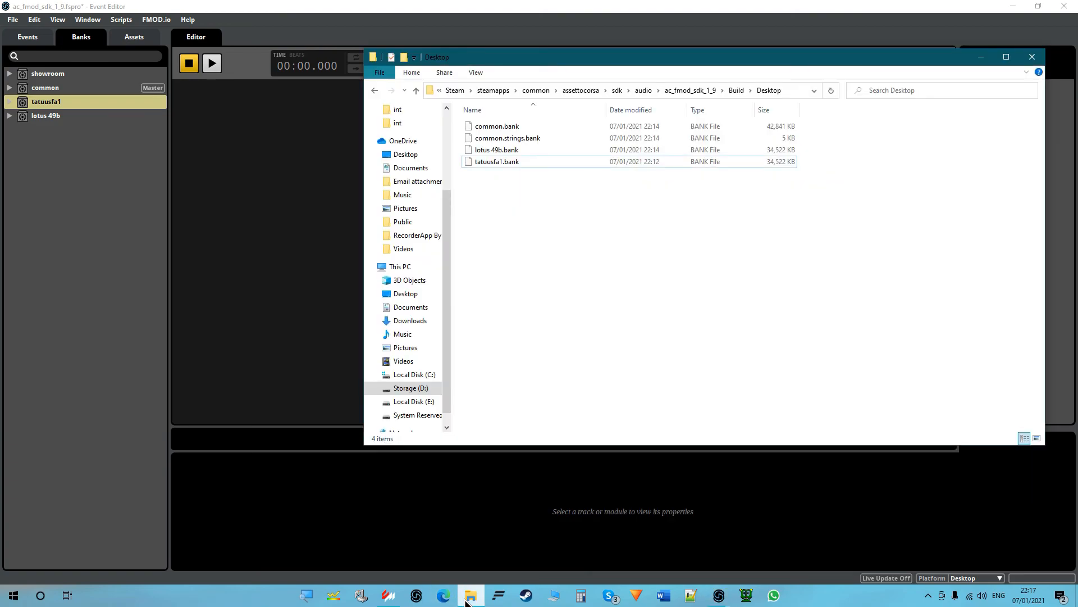
mouse_move(719, 595)
click(630, 570)
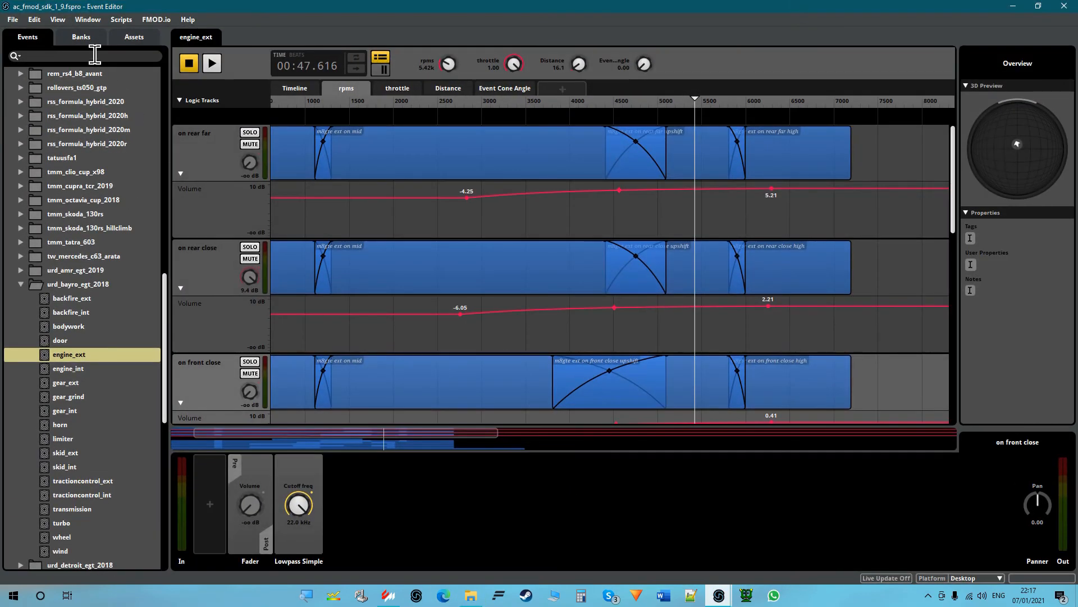
scroll(93, 169, up, 15)
scroll(96, 182, down, 11)
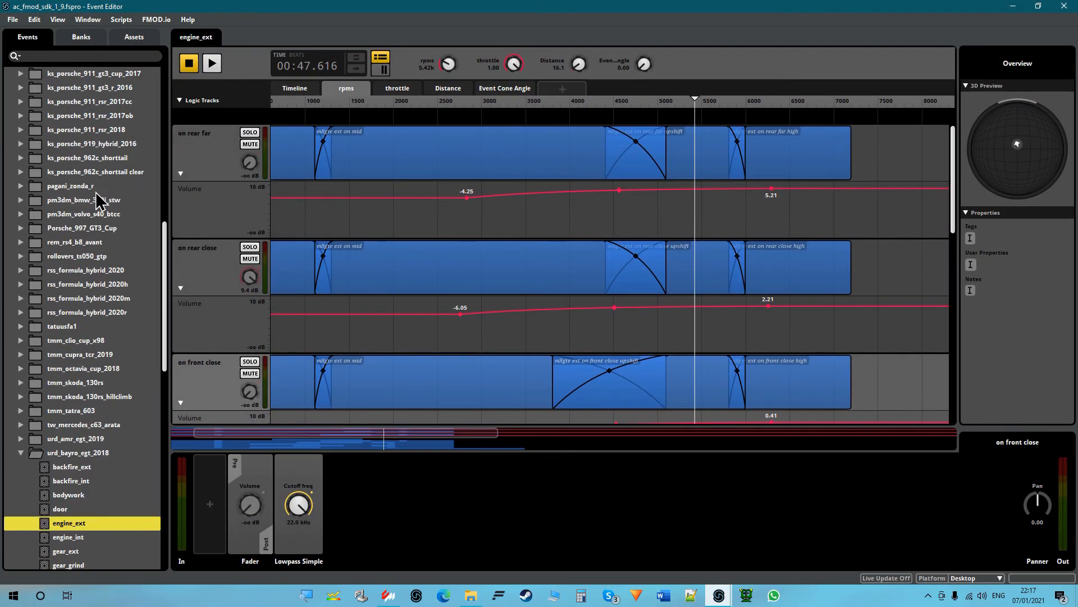
Close the built banks folder, open GUIDs.txt from the AC\FMOD\Build folder and examine its entries
click(484, 593)
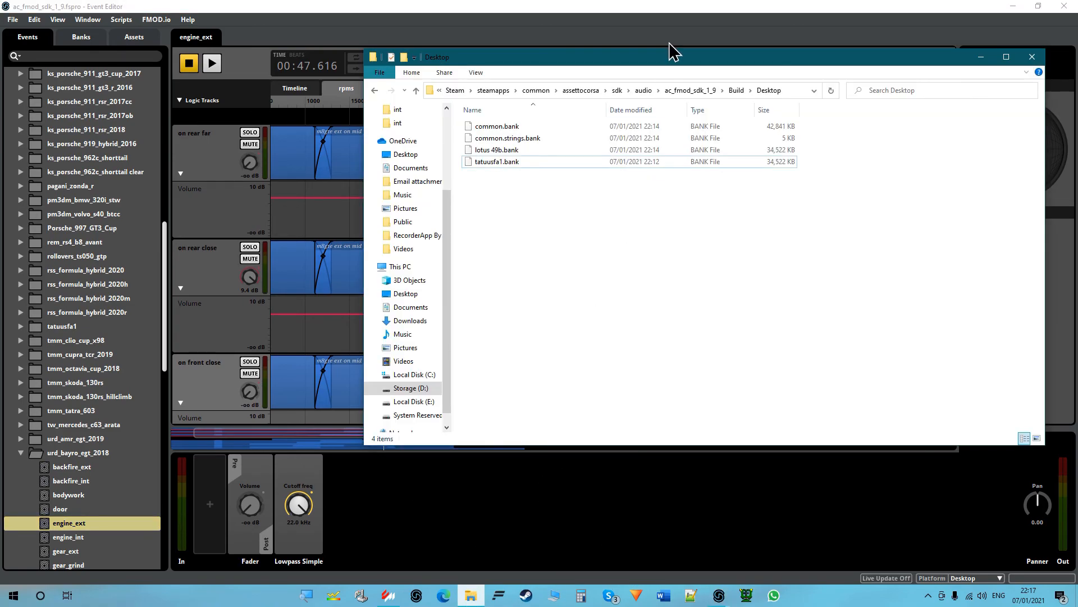
drag(669, 58, 609, 62)
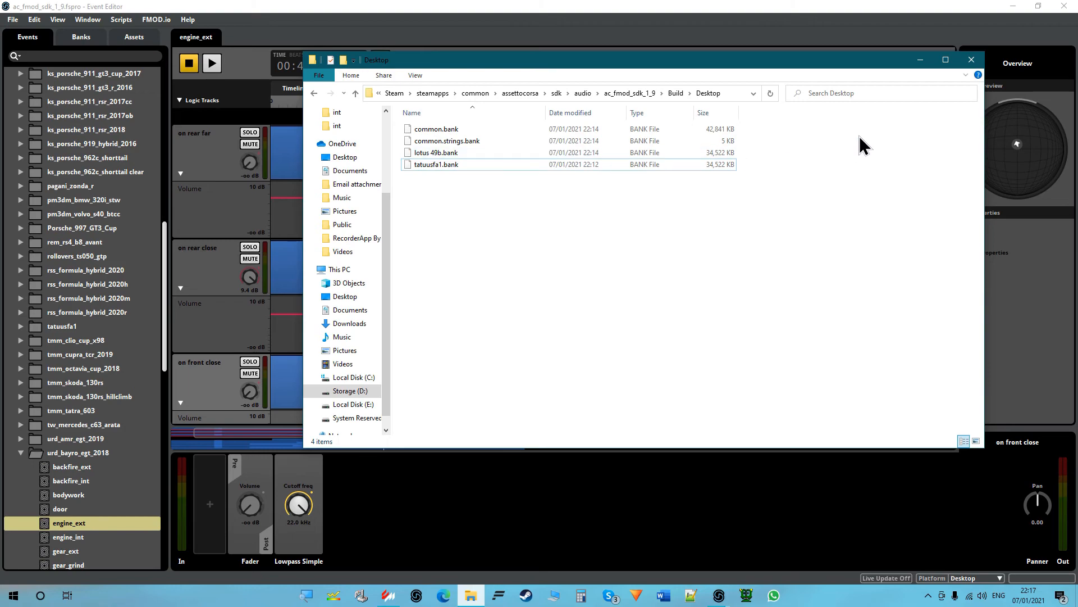
click(971, 60)
key(super+d)
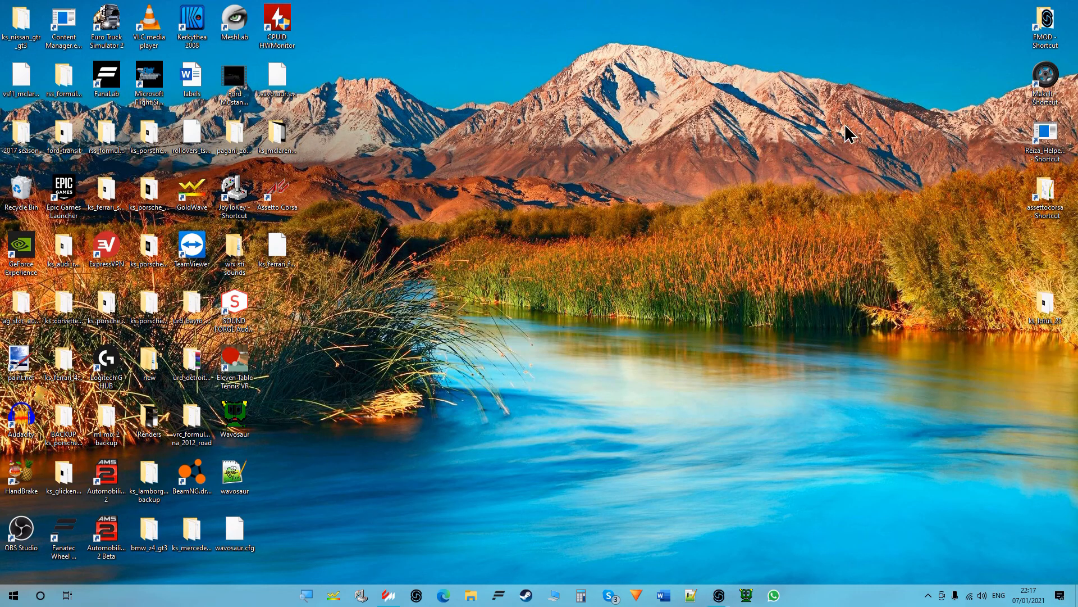
double_click(1046, 26)
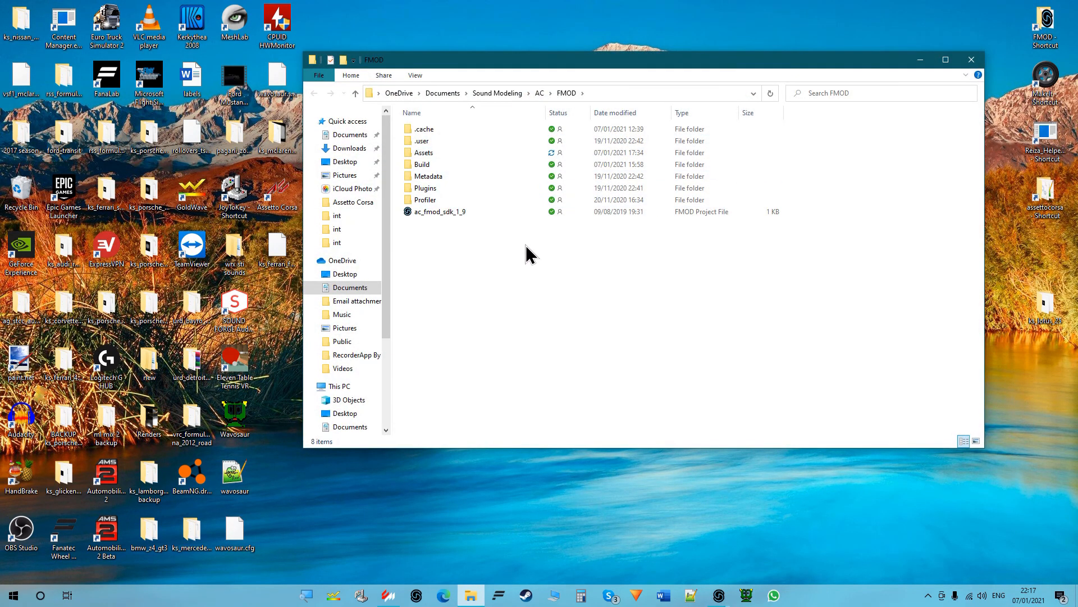
double_click(494, 165)
double_click(430, 141)
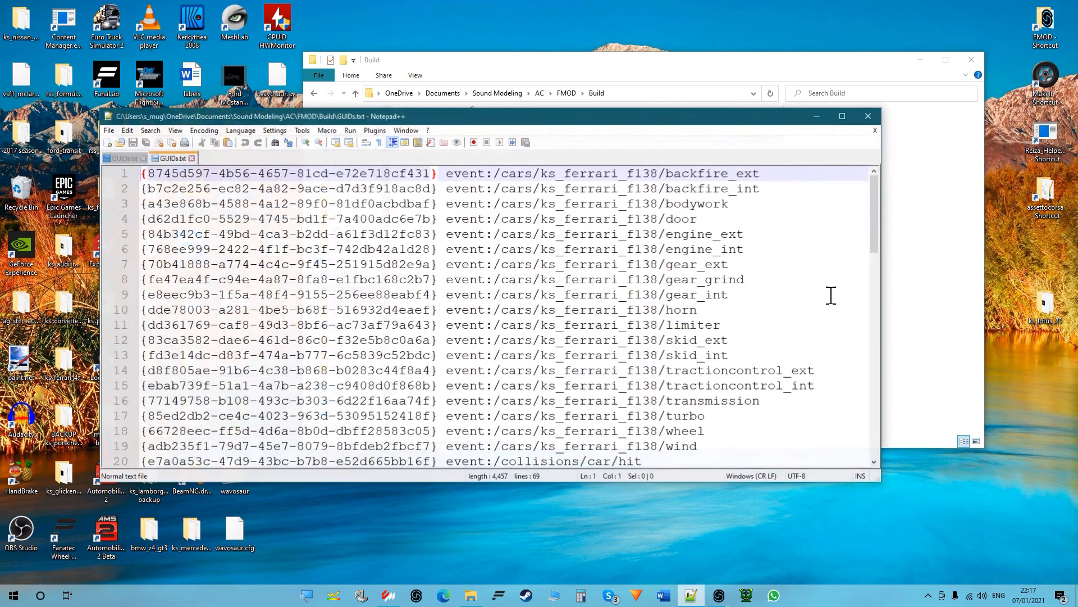
scroll(752, 290, down, 17)
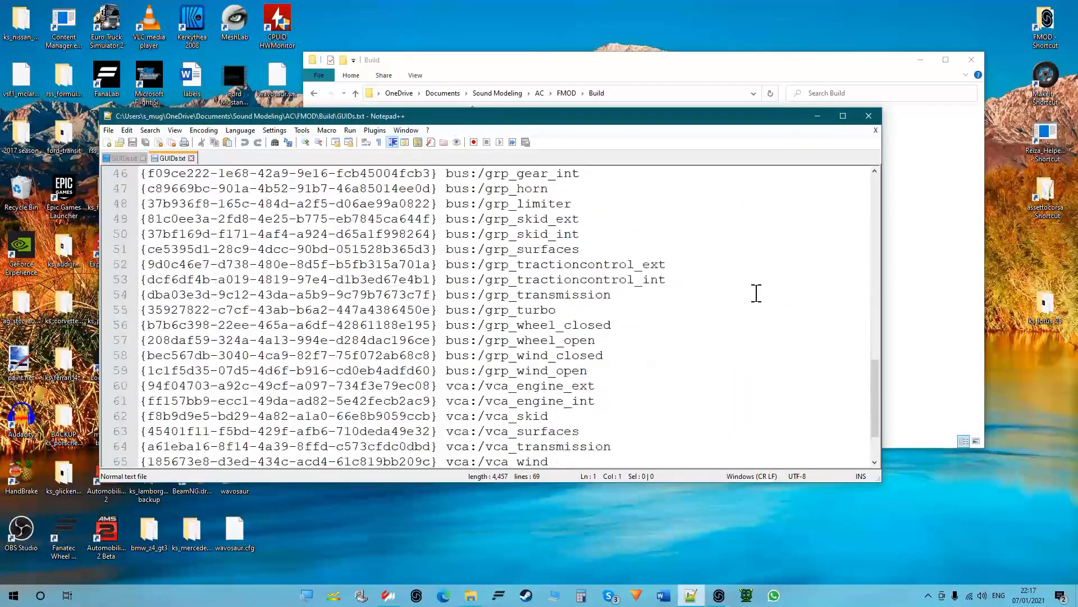
Close the GUIDs.txt file and copy it from the Build folder to the desktop
scroll(635, 433, up, 17)
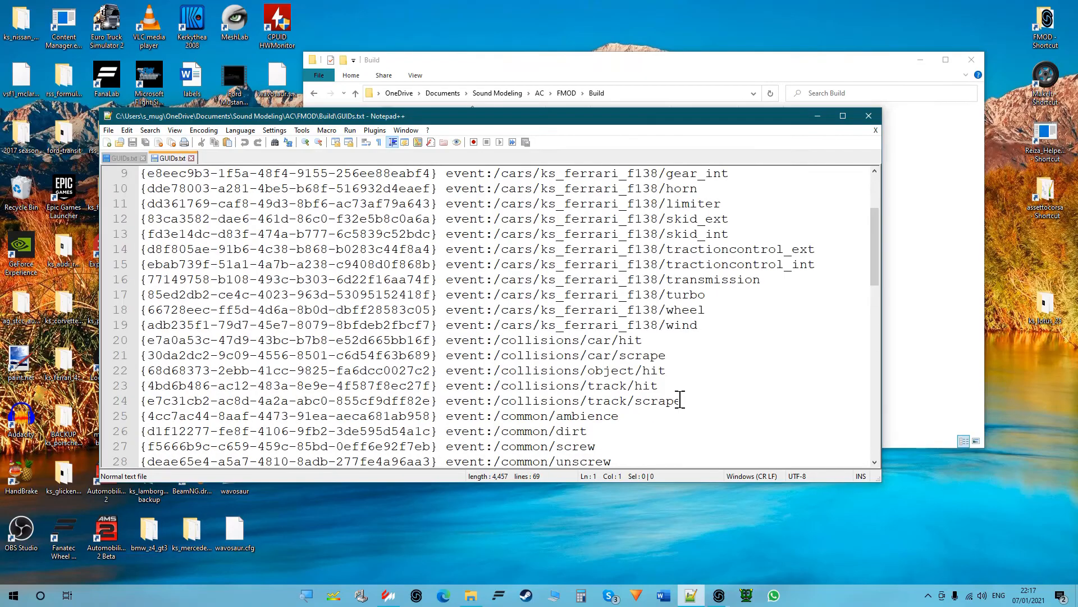
click(869, 115)
drag(443, 143, 706, 28)
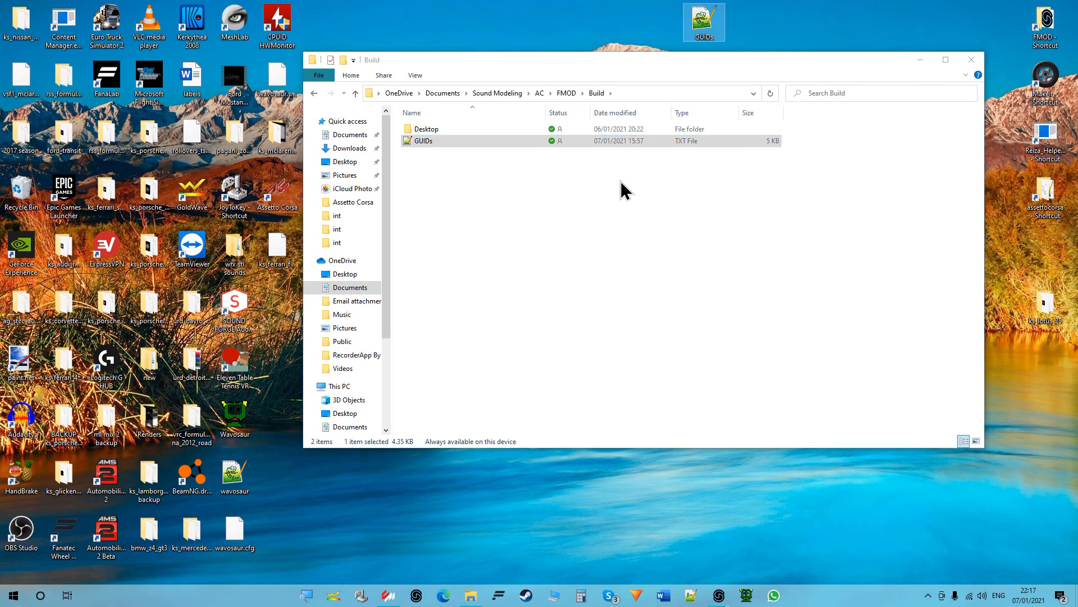
Switch to the ac_fmod_sdk_1_9 project in FMOD, export its GUIDs, and minimize the project window
mouse_move(720, 591)
click(660, 544)
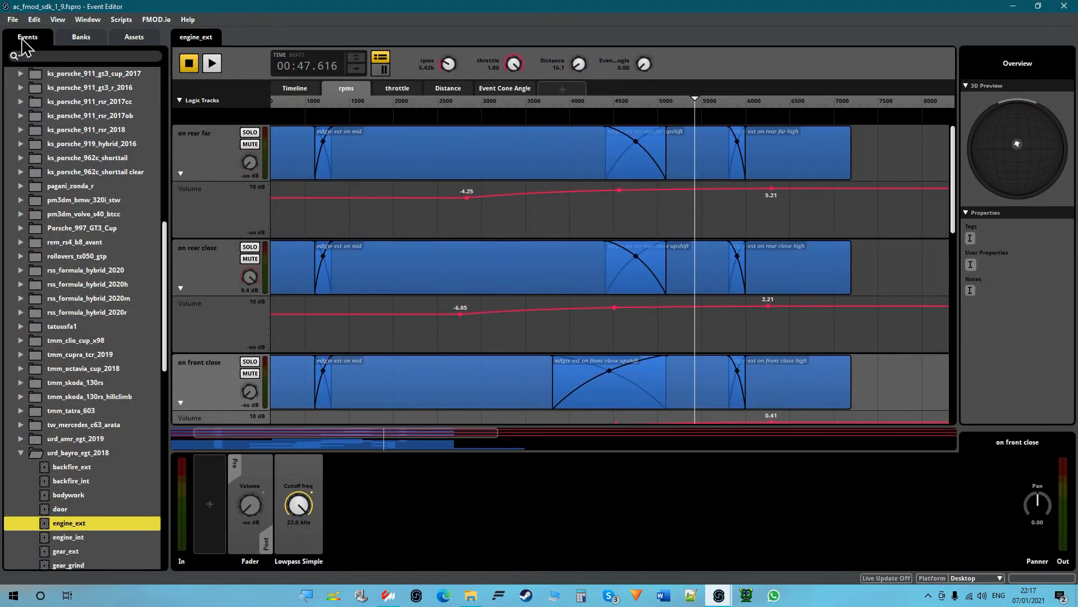
click(12, 19)
click(107, 158)
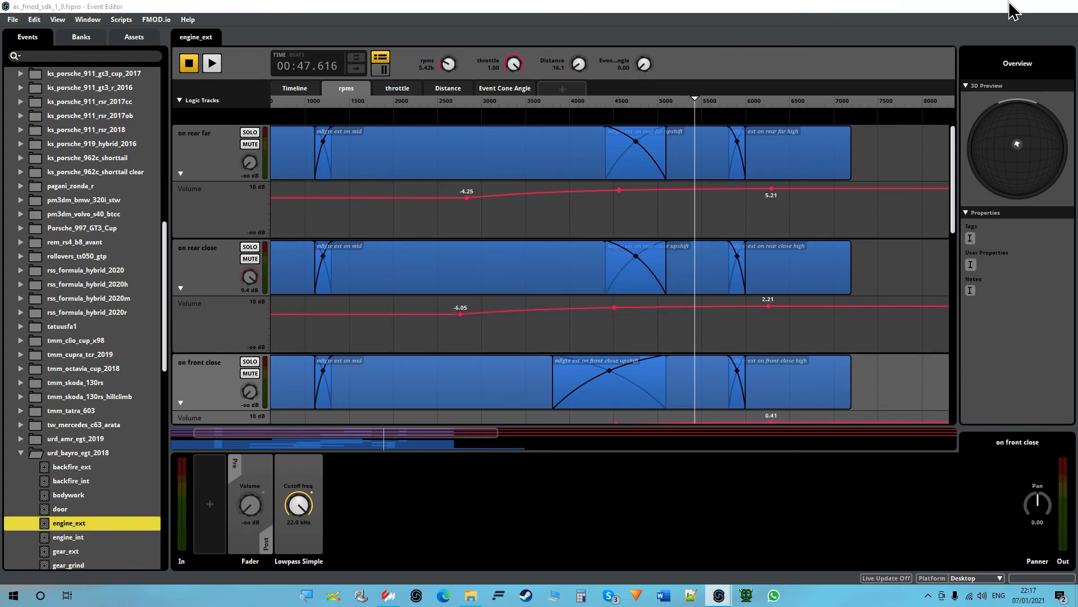
click(1013, 5)
Open the newly exported GUIDs.txt from the Build folder and examine its event and bank entries down to the end
double_click(418, 143)
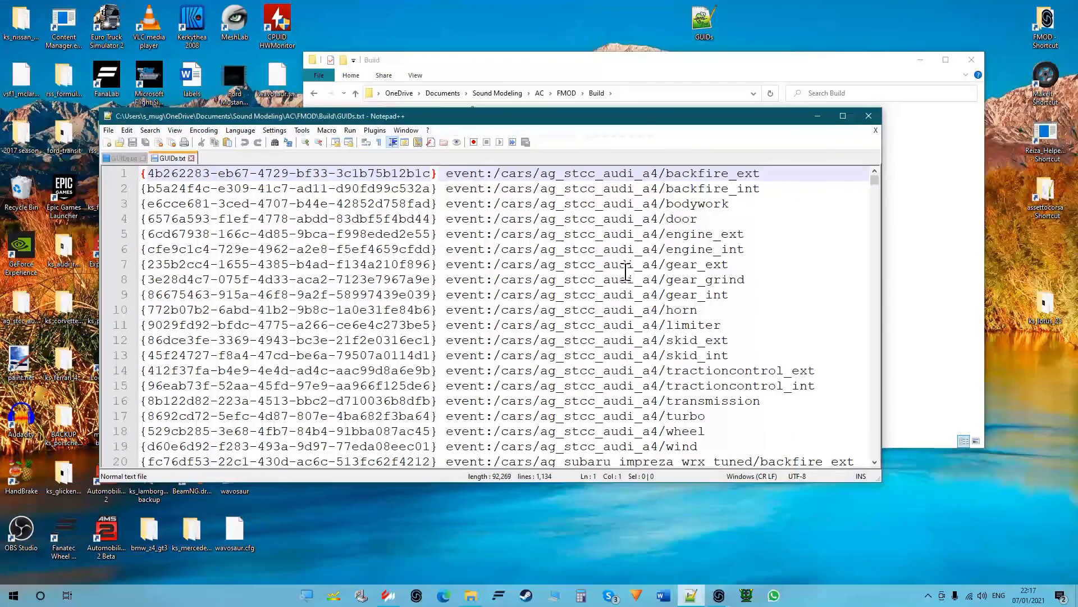
drag(606, 116, 548, 70)
scroll(643, 197, down, 16)
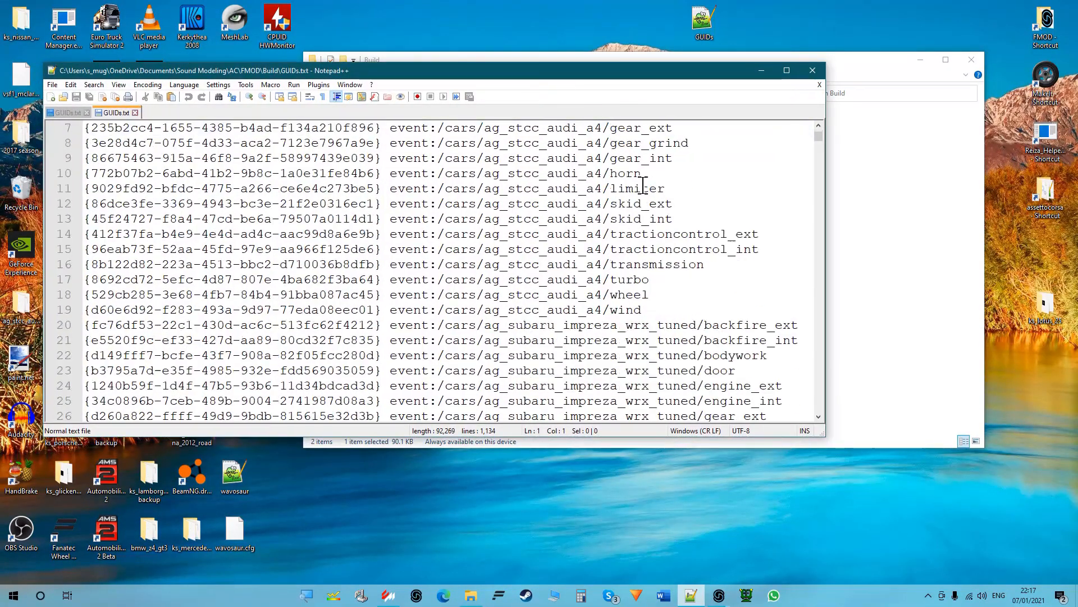
scroll(722, 202, down, 20)
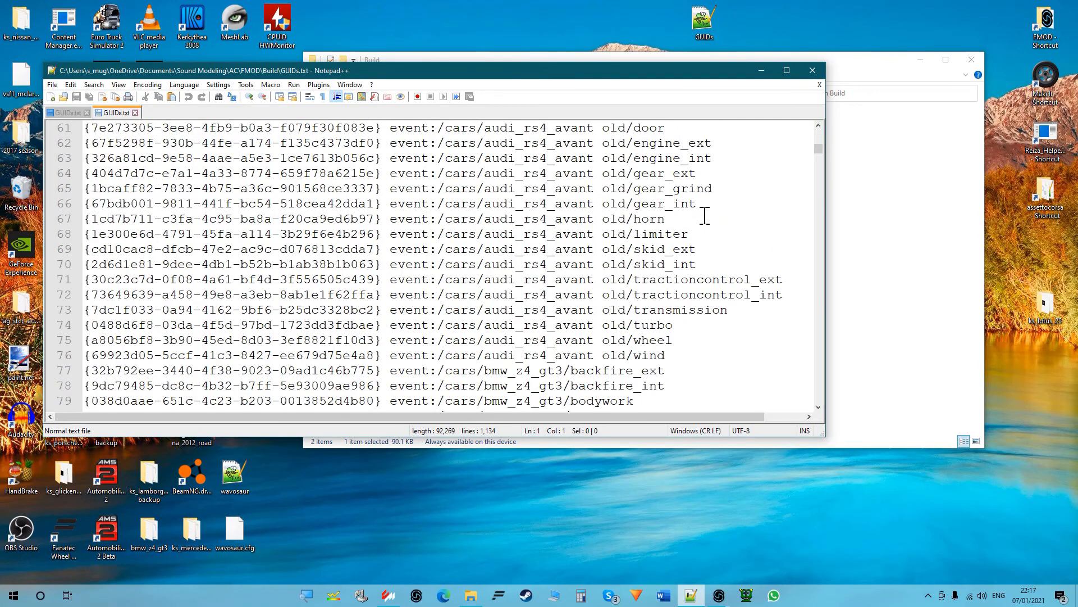
scroll(515, 216, down, 20)
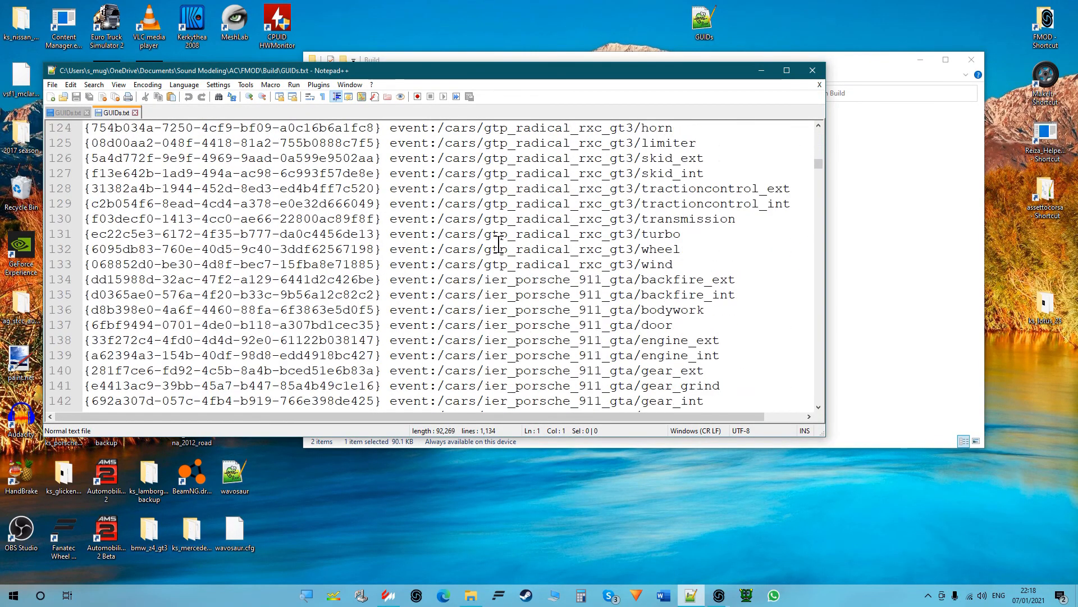
scroll(503, 241, down, 20)
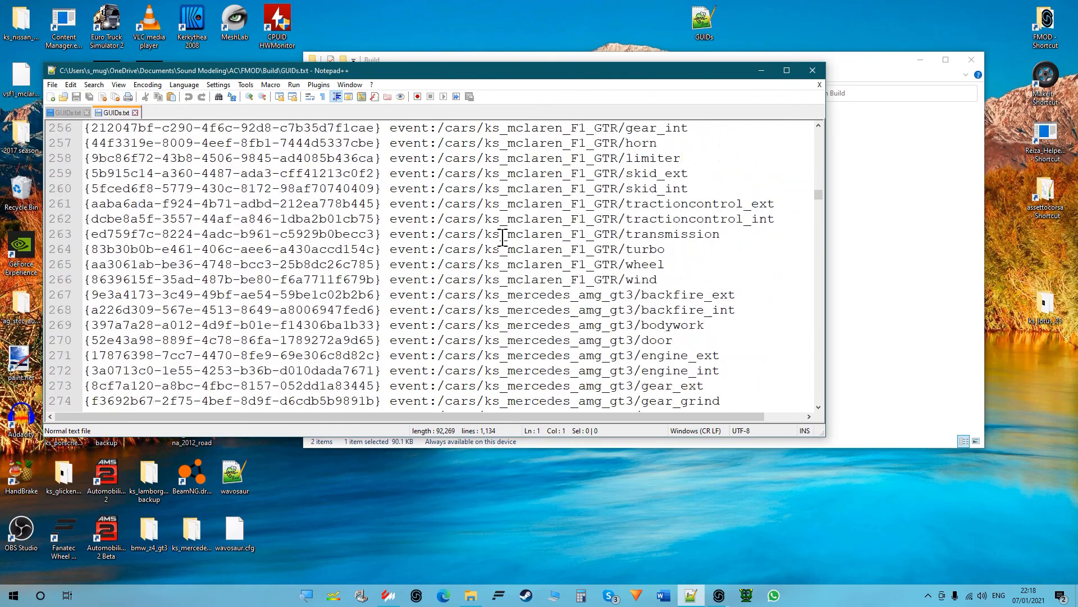
scroll(506, 233, down, 20)
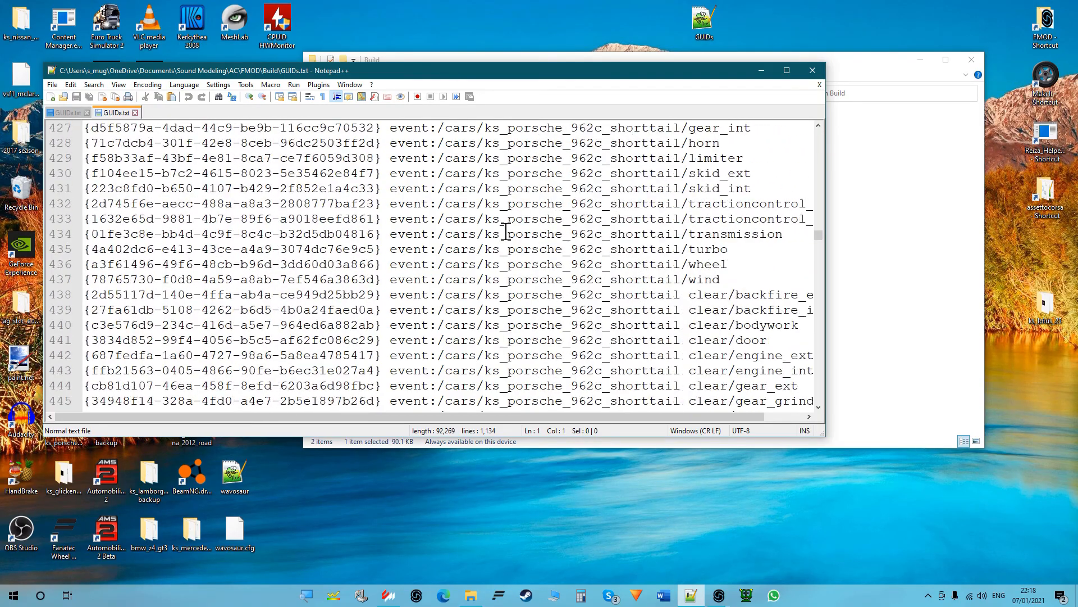
scroll(534, 222, down, 13)
scroll(584, 255, up, 1)
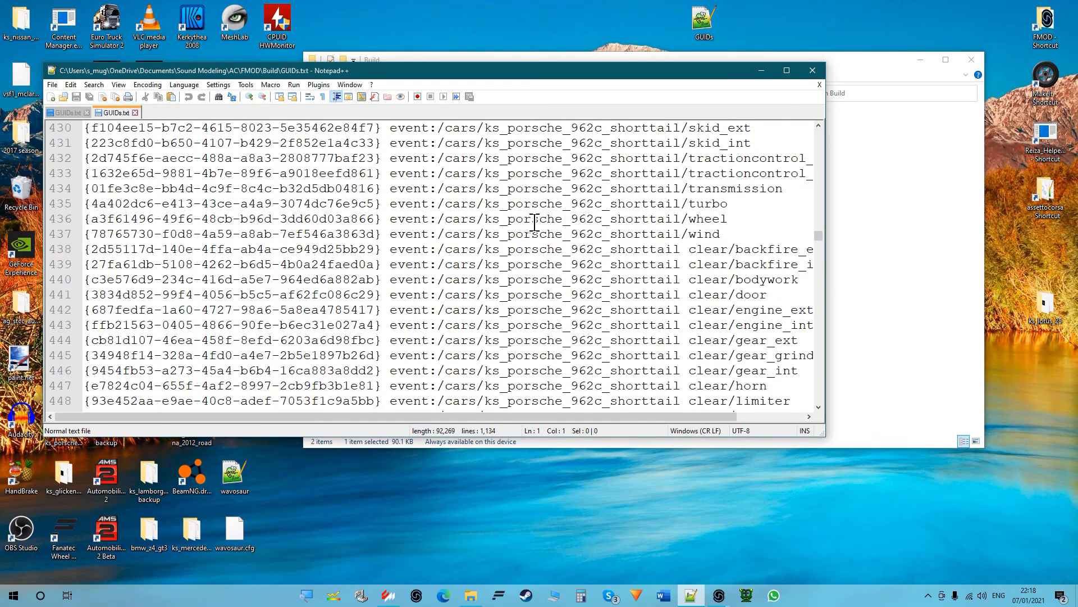
scroll(583, 313, up, 15)
scroll(585, 306, down, 20)
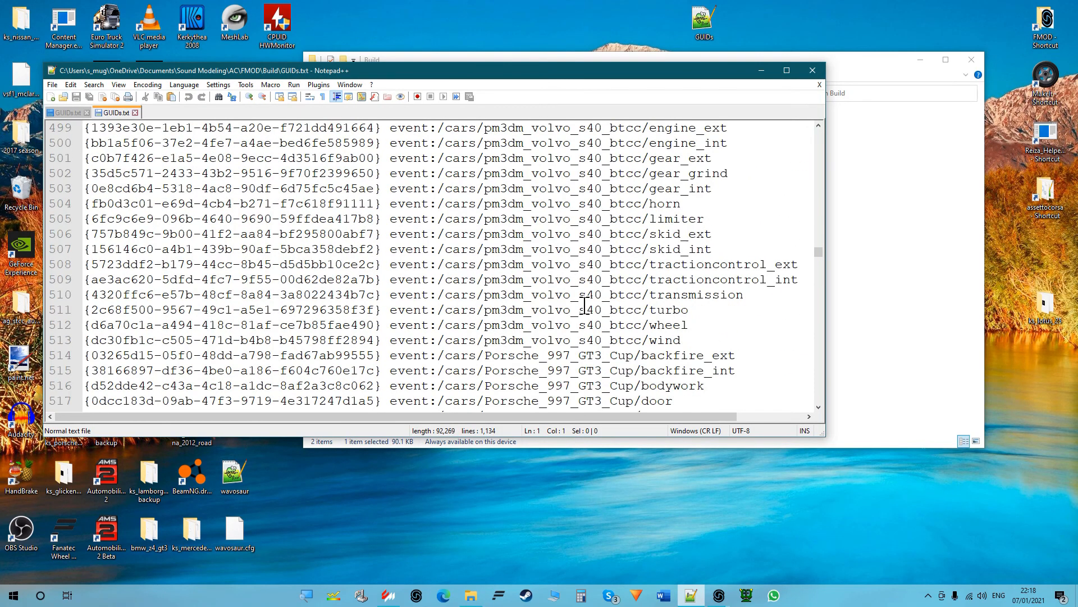
scroll(580, 310, down, 20)
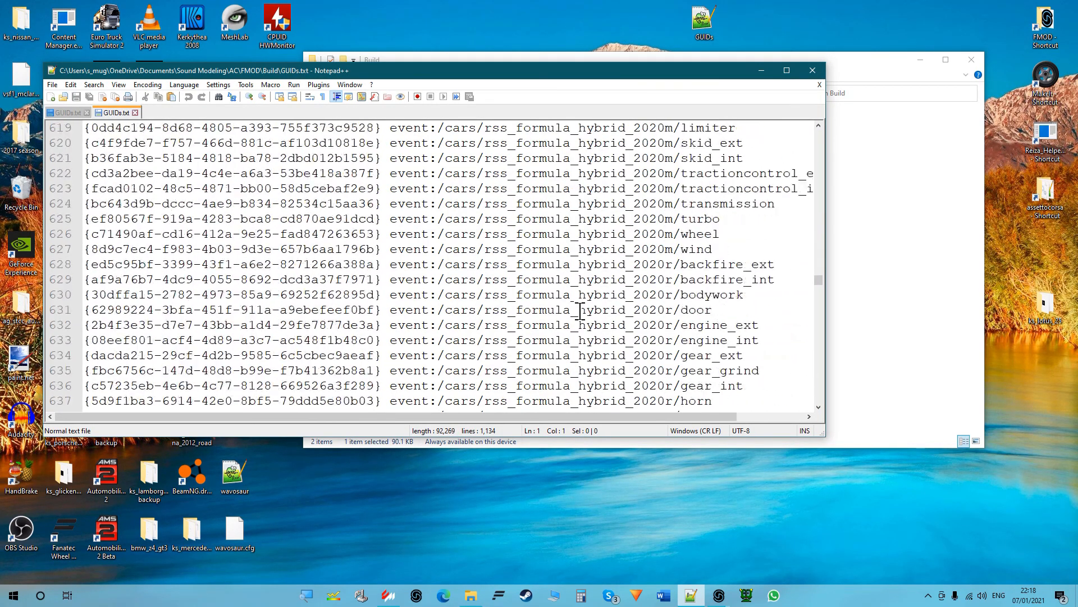
drag(820, 295, 829, 399)
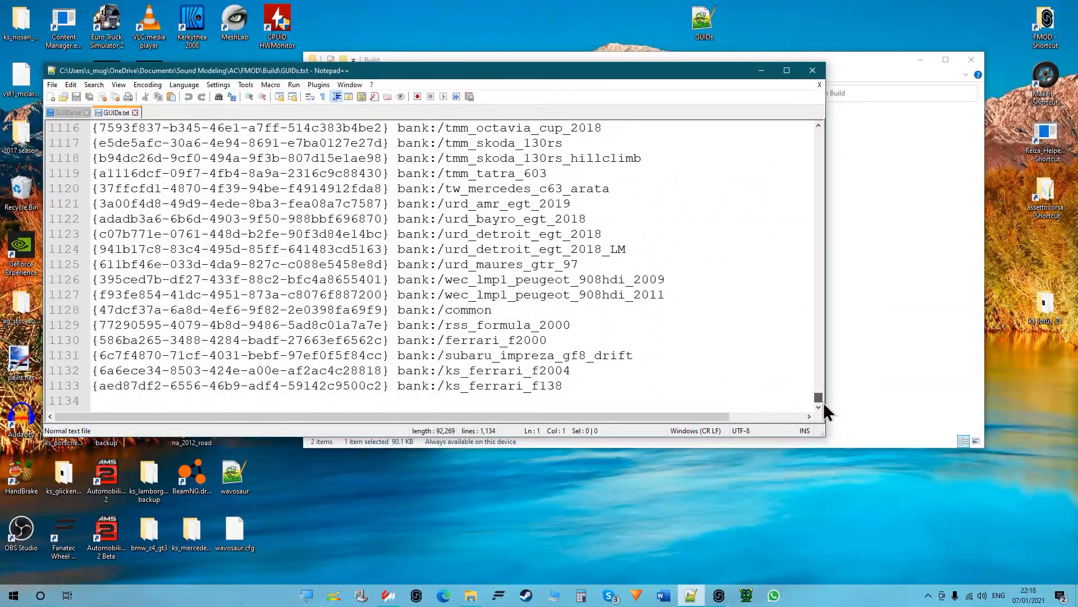
scroll(506, 285, up, 6)
scroll(506, 285, down, 6)
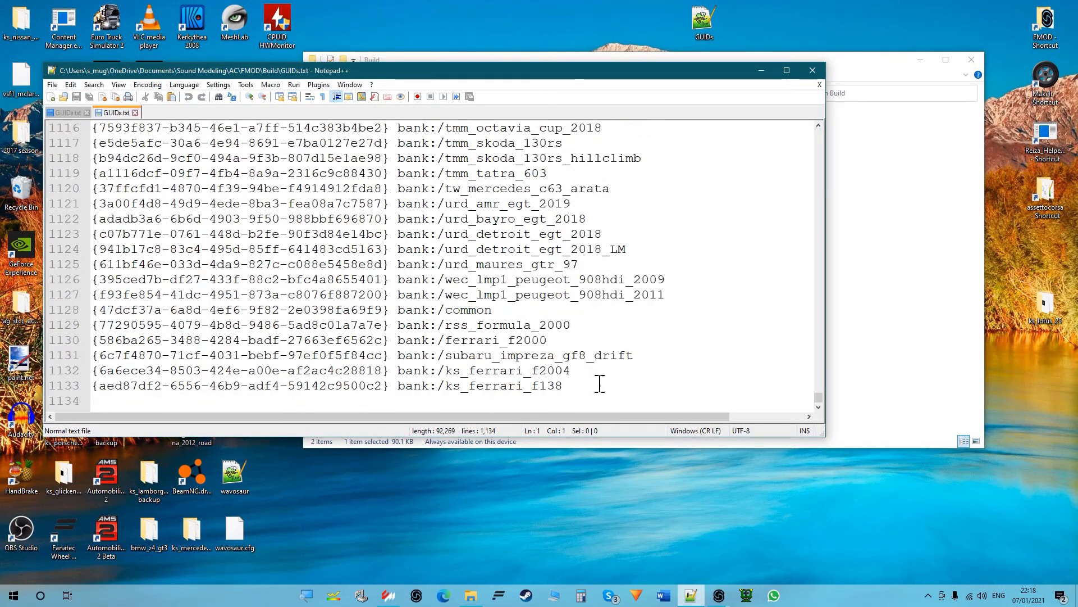
Delete the rss_formula_2000, ferrari_f2000 and subaru_impreza_gf8_drift bank lines from GUIDs.txt
drag(572, 370, 3, 373)
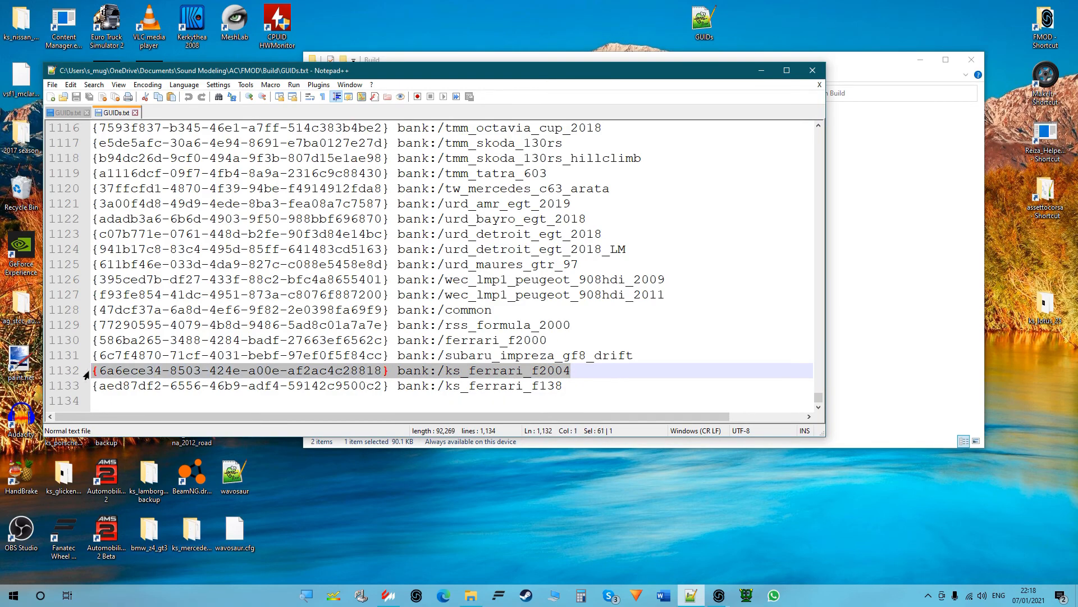
click(663, 345)
drag(654, 355, 3, 336)
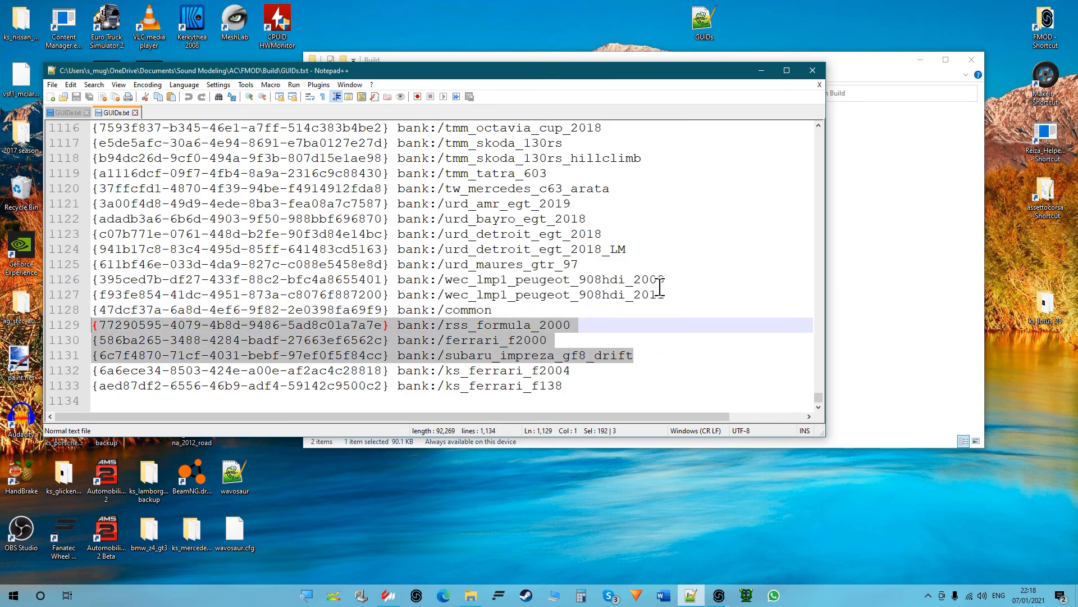
key(BackSpace)
key(BackSpace)
Delete the other cars' bank lines above and below bank:/showroom, from ag_subaru_impreza_wrx_tuned to wec_lmp1_peugeot_908hdi_2011, keeping showroom and common
drag(676, 343, 90, 258)
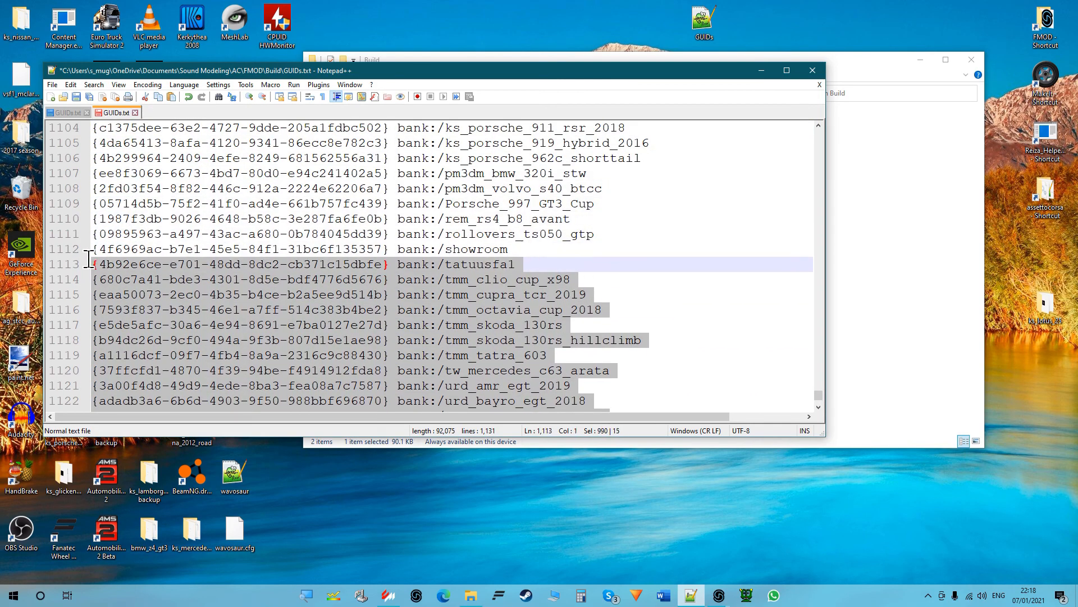
key(BackSpace)
drag(610, 321, 85, 247)
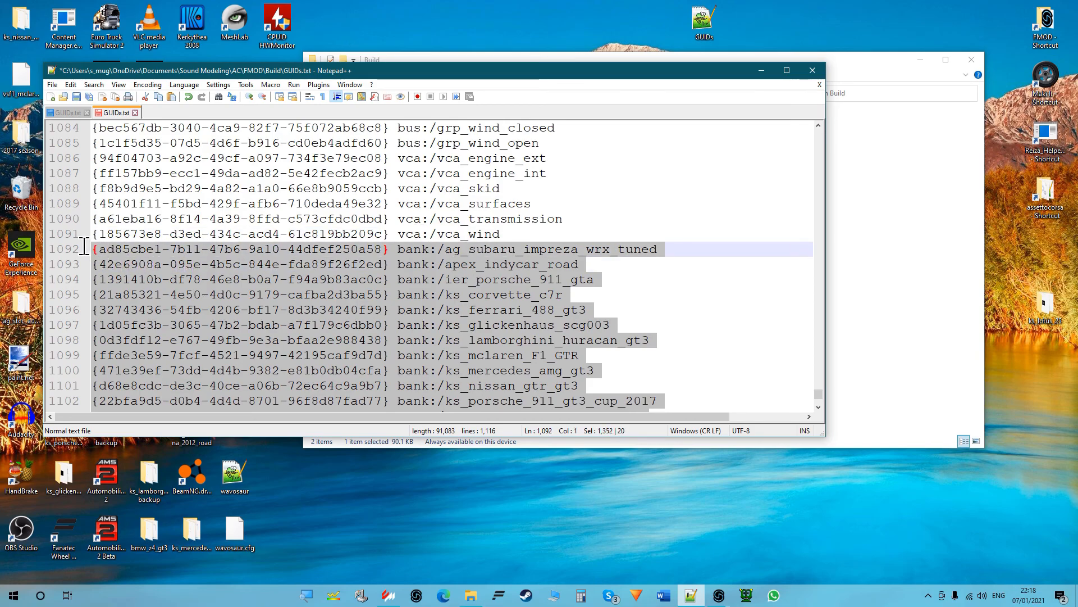
key(Delete)
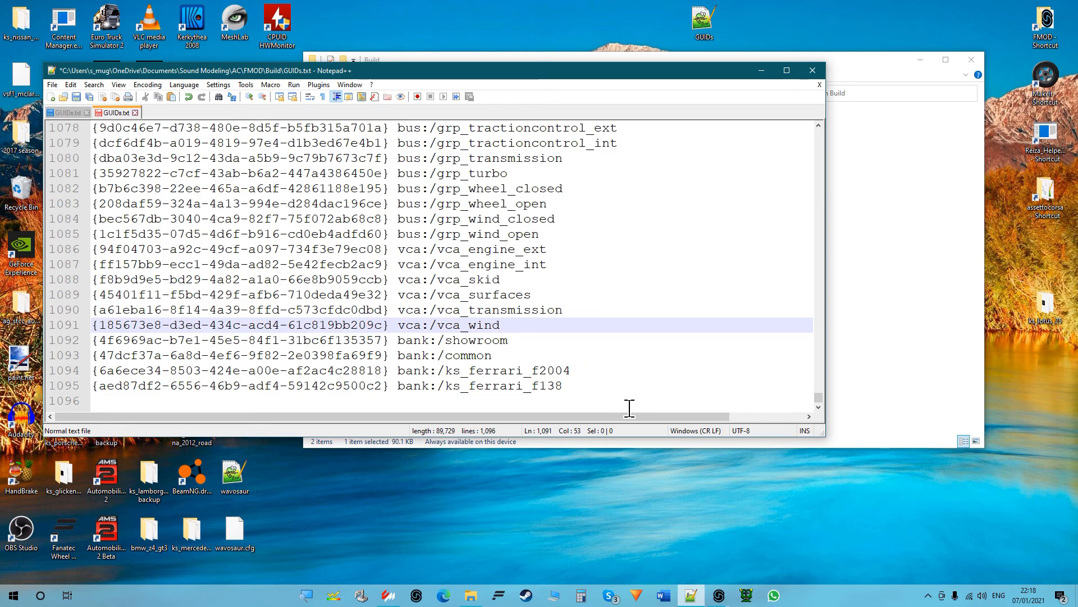
Delete the ks_ferrari_f138 bank line at the end of the file
click(616, 382)
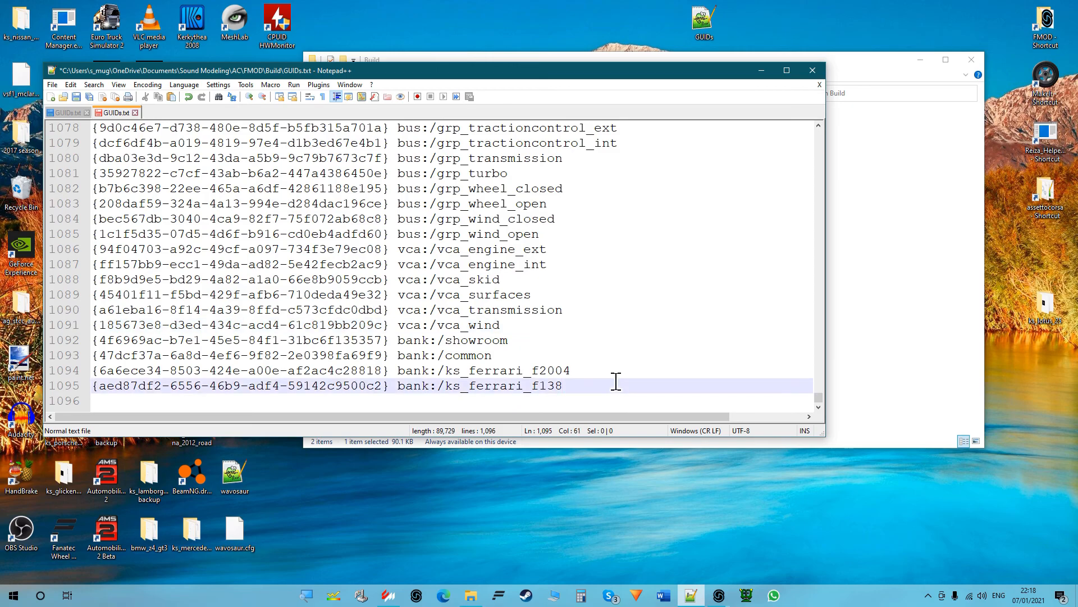
drag(616, 381, 72, 387)
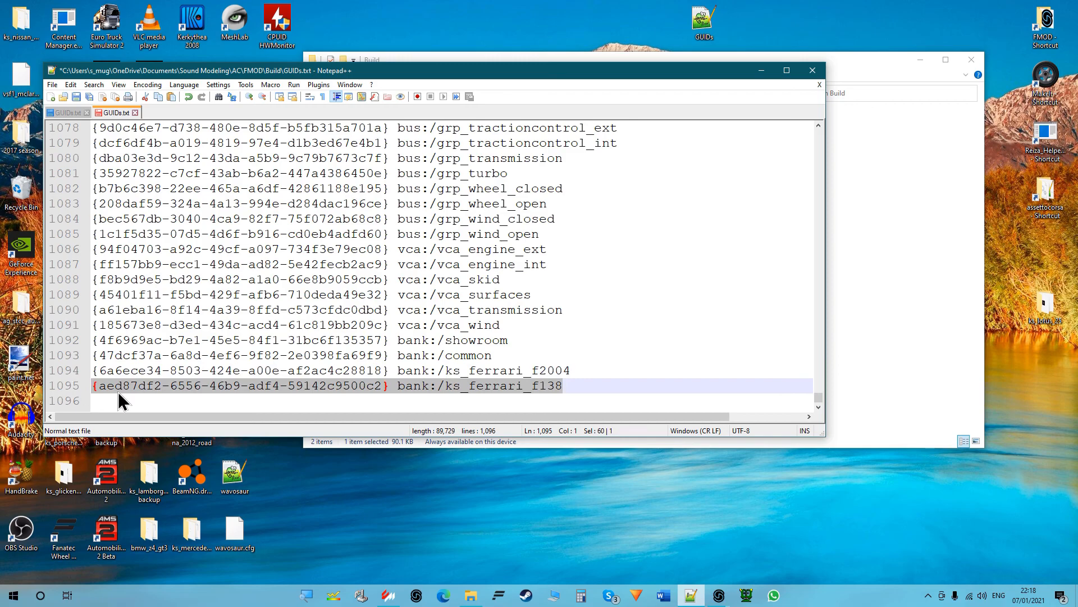
key(Delete)
key(BackSpace)
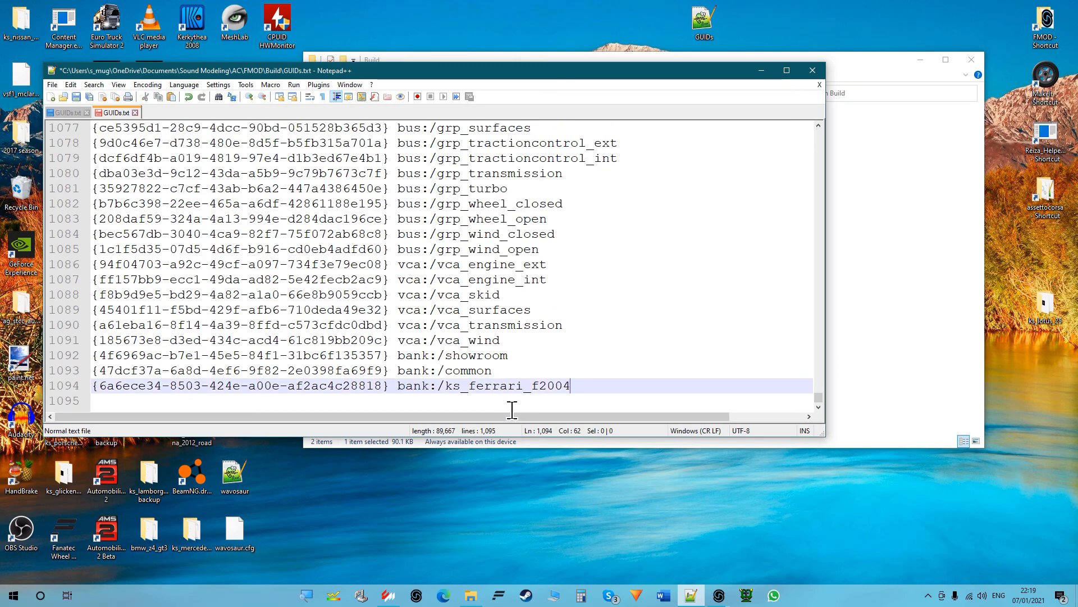
Delete all the ks_ferrari_f138 car event lines and the blank line left above the collision events
scroll(589, 337, up, 12)
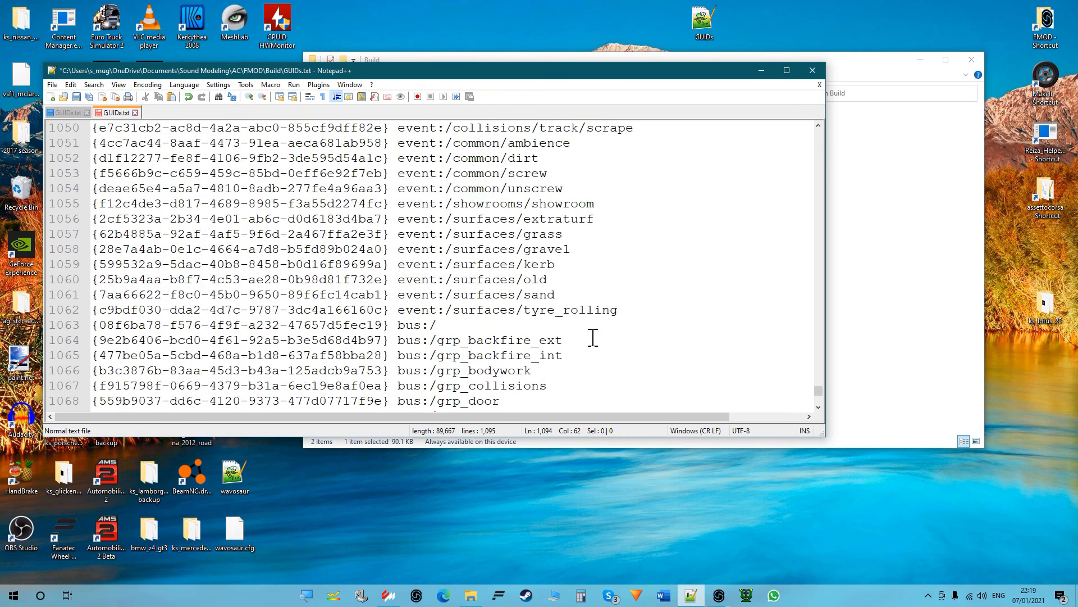
scroll(593, 337, up, 3)
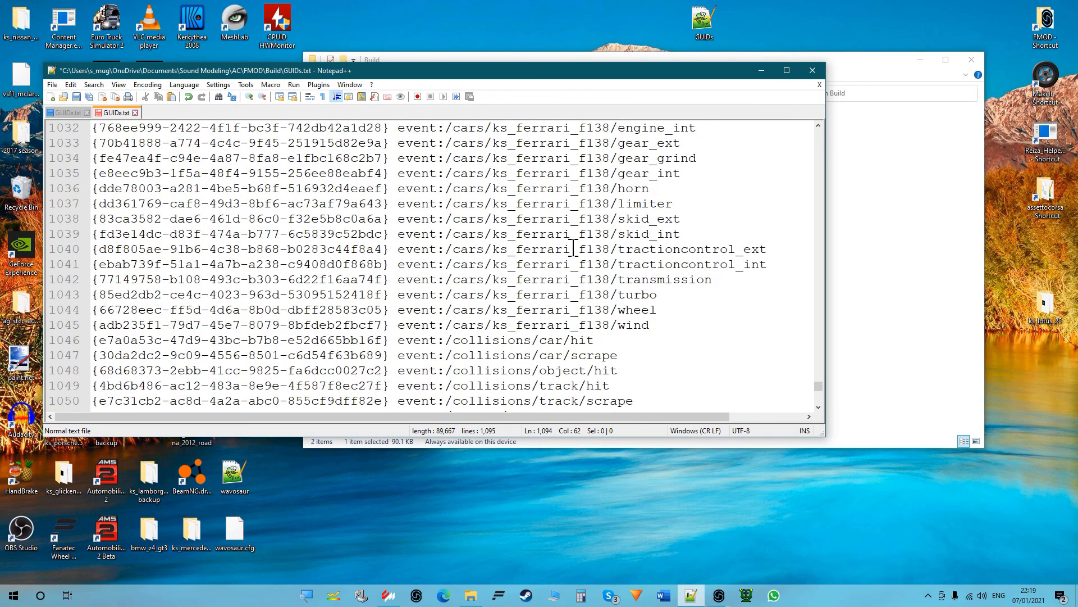
scroll(566, 205, up, 6)
scroll(567, 205, down, 5)
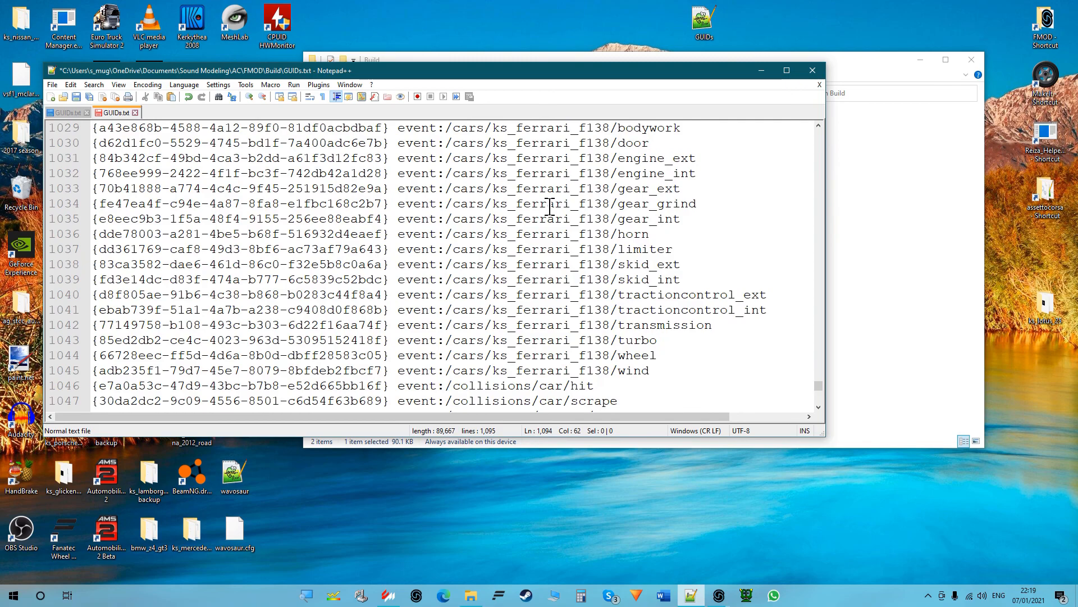
drag(693, 378, 107, 340)
key(BackSpace)
key(BackSpace)
key(BackSpace)
key(BackSpace)
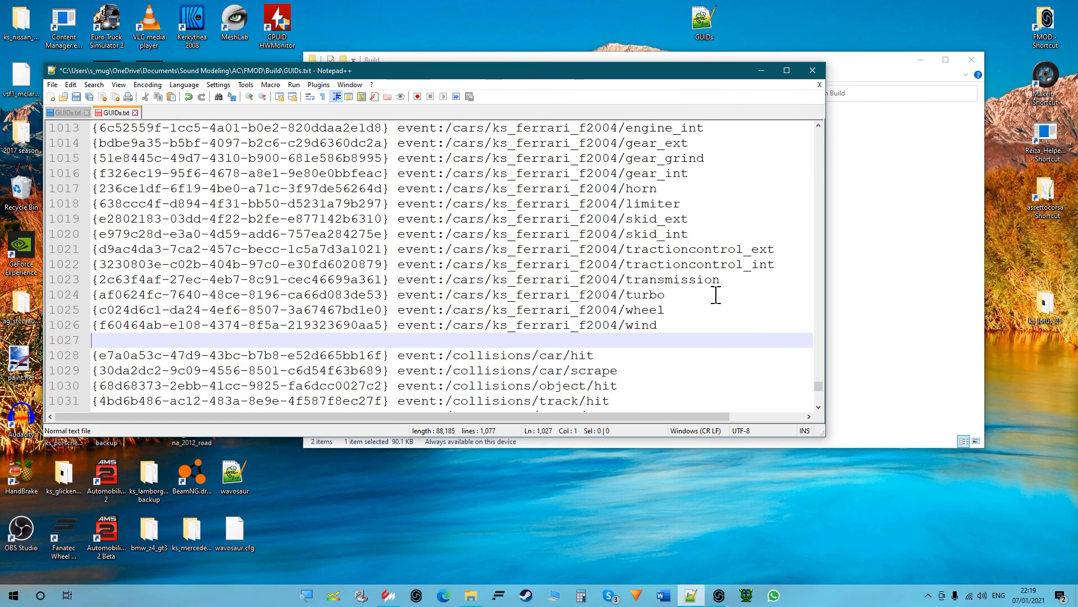
Delete every car event line above the ks_ferrari_f2004 events, back to the start of the file
scroll(723, 297, up, 5)
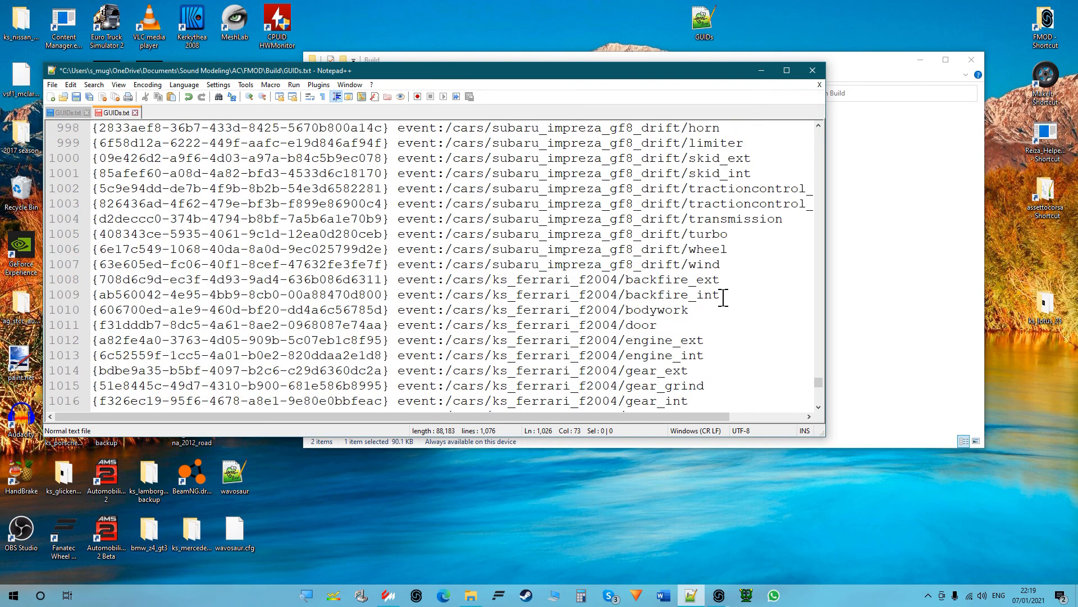
drag(713, 264, 200, 196)
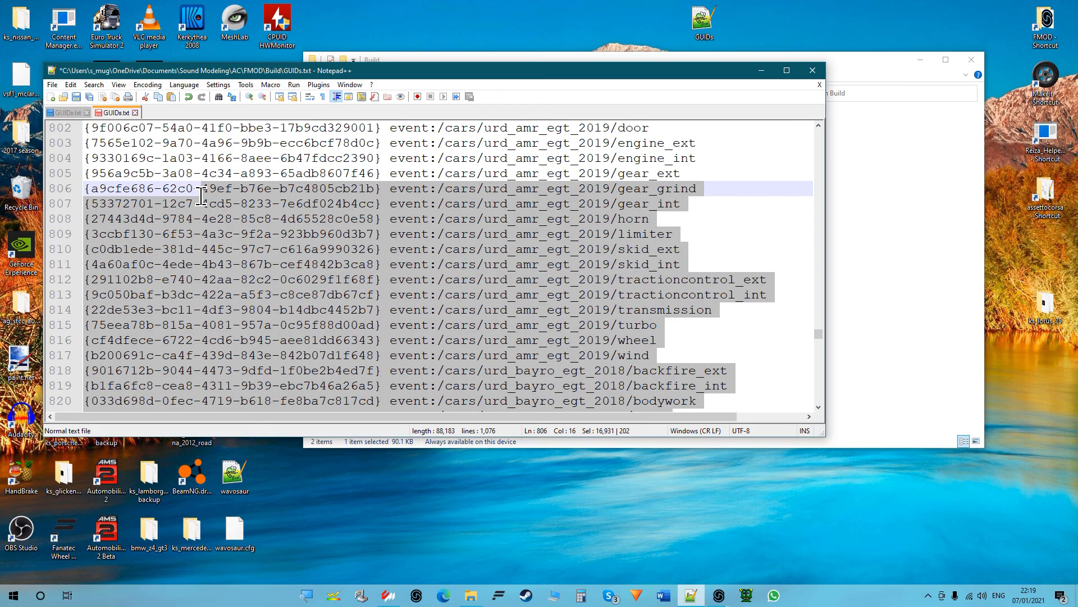
key(ctrl+shift+Home)
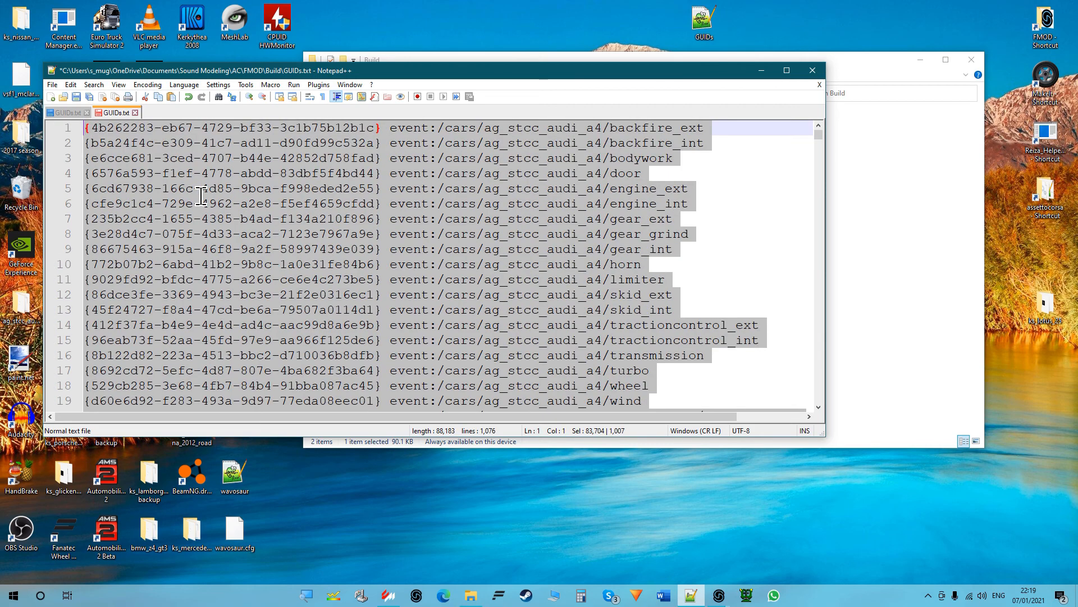
key(Delete)
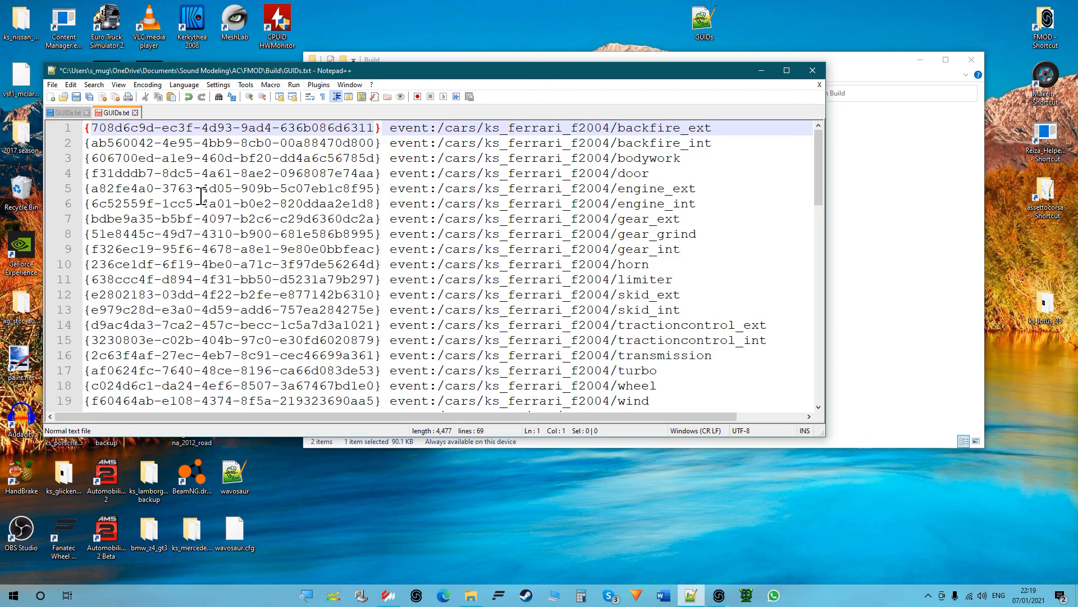
Close the SDK's other GUIDs.txt, save the trimmed Build GUIDs.txt, and close the text editor and Build folder windows
key(ctrl+Tab)
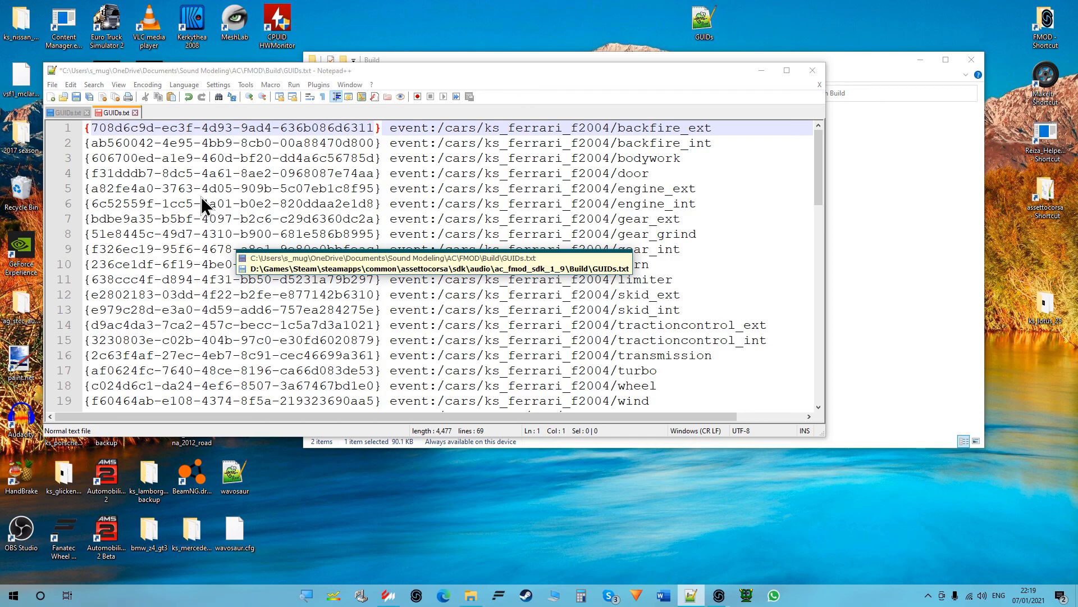
key(ctrl+w)
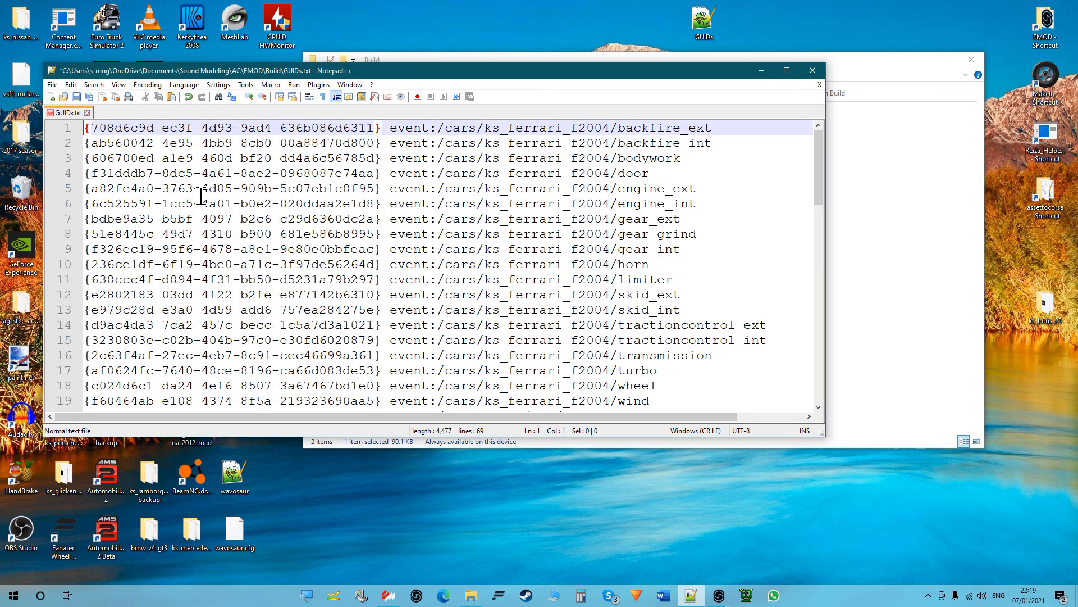
key(ctrl+s)
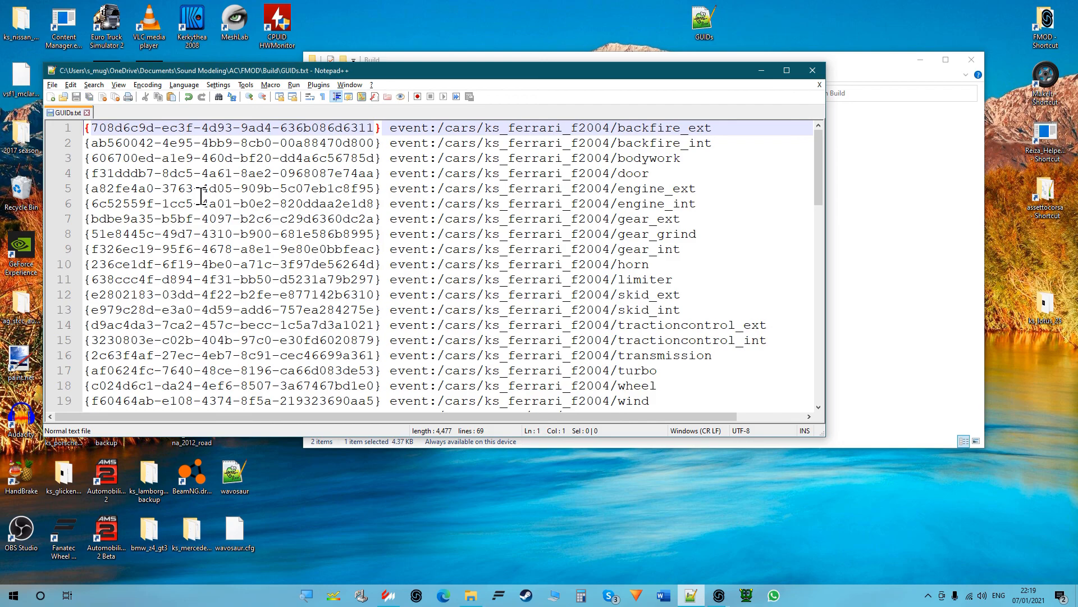
key(alt+F4)
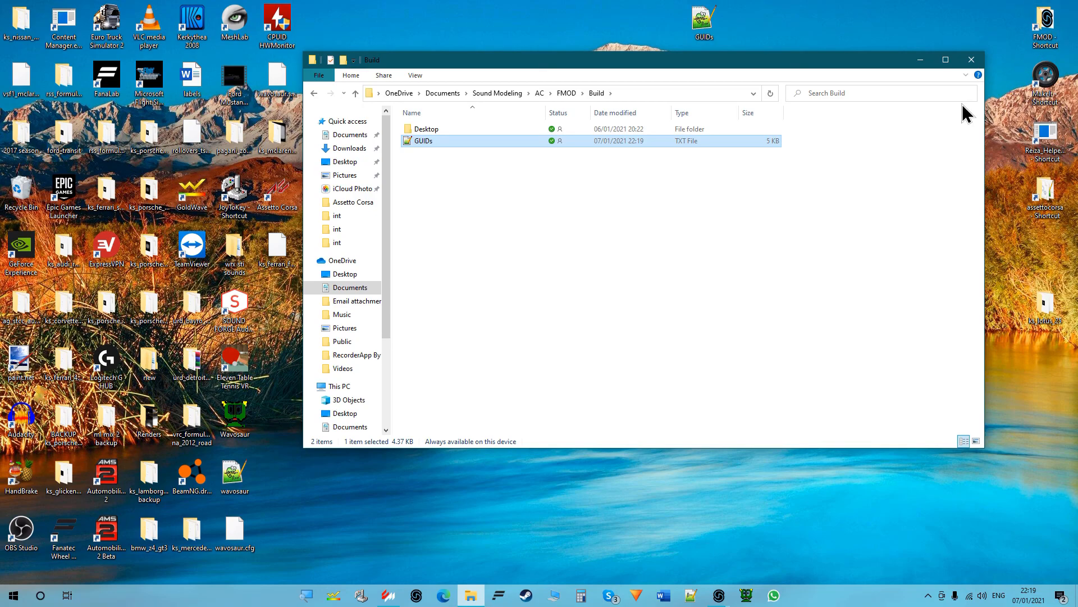
drag(827, 59, 802, 114)
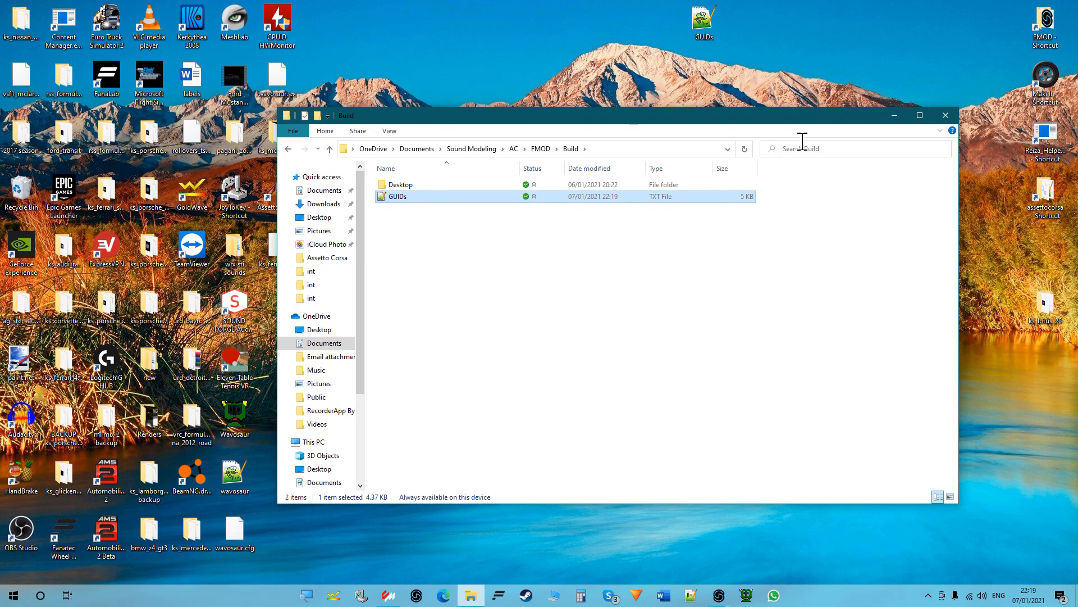
drag(701, 39, 606, 279)
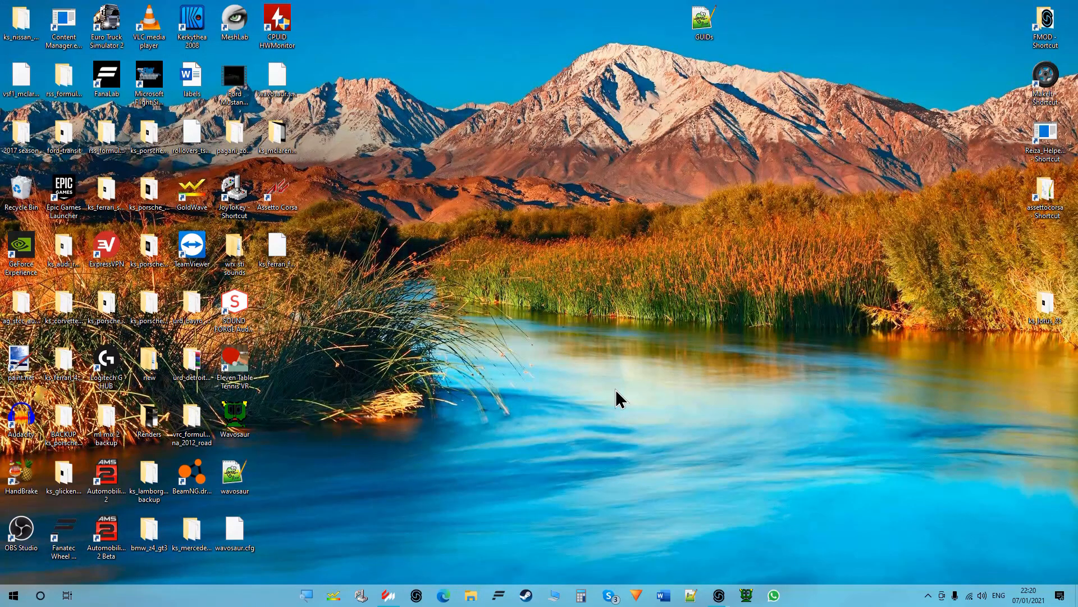